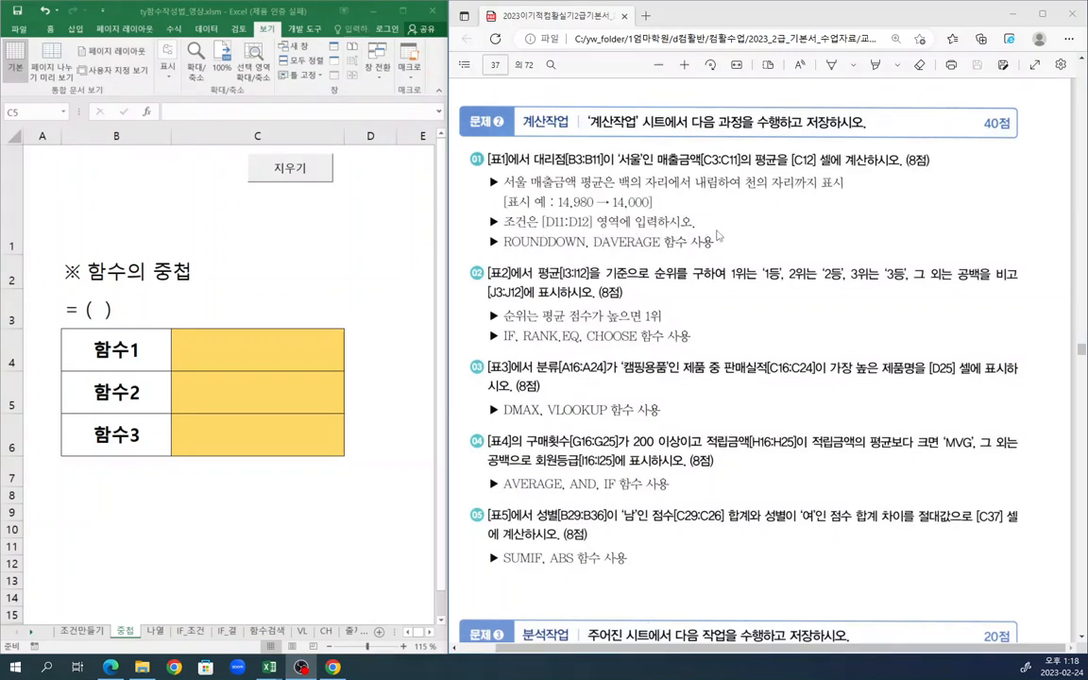
- Highlight "ROUNDDOWN, DAVERAGE 함수", "[D11:D12]" and "내림" in yellow in problem 01 of the PDF
click(875, 64)
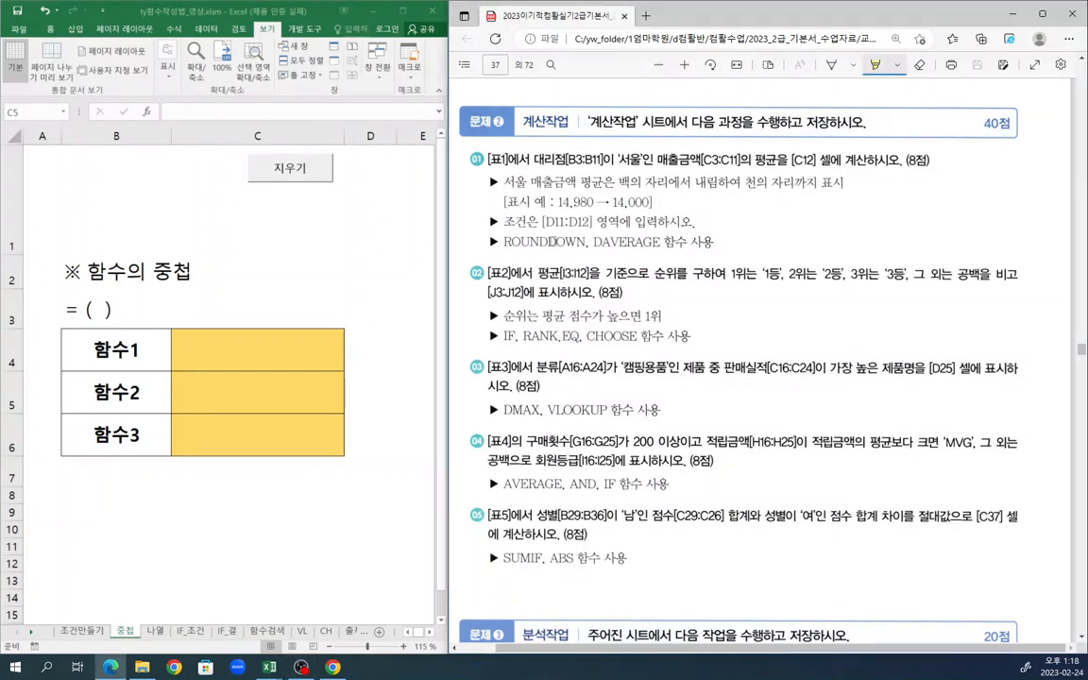
drag(508, 242, 664, 242)
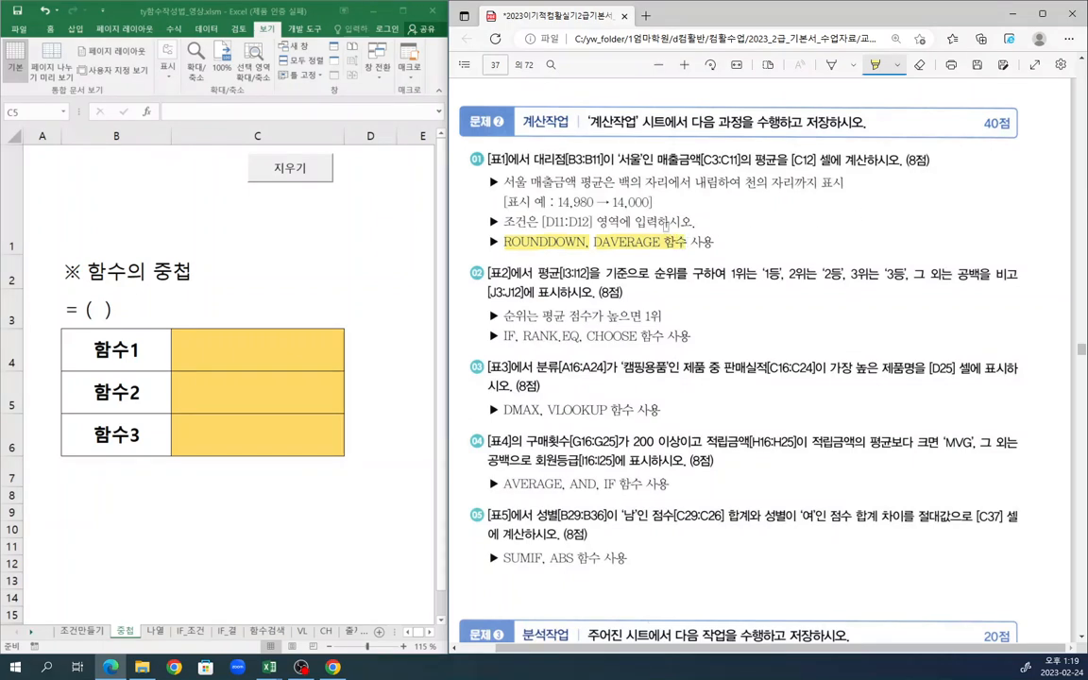
drag(544, 221, 591, 221)
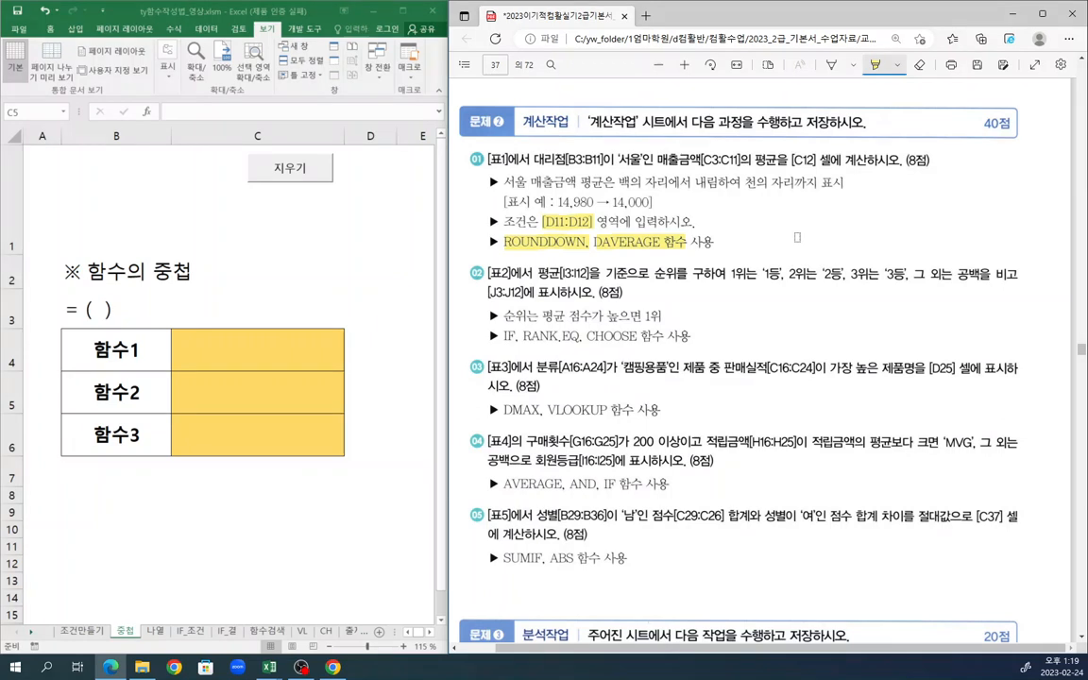
drag(696, 184, 712, 182)
- Annotate problem 01 with the pen: mark the zeros of 14,000, write -3, and underline and bracket the phrase from 대리점 to 평균을
click(831, 64)
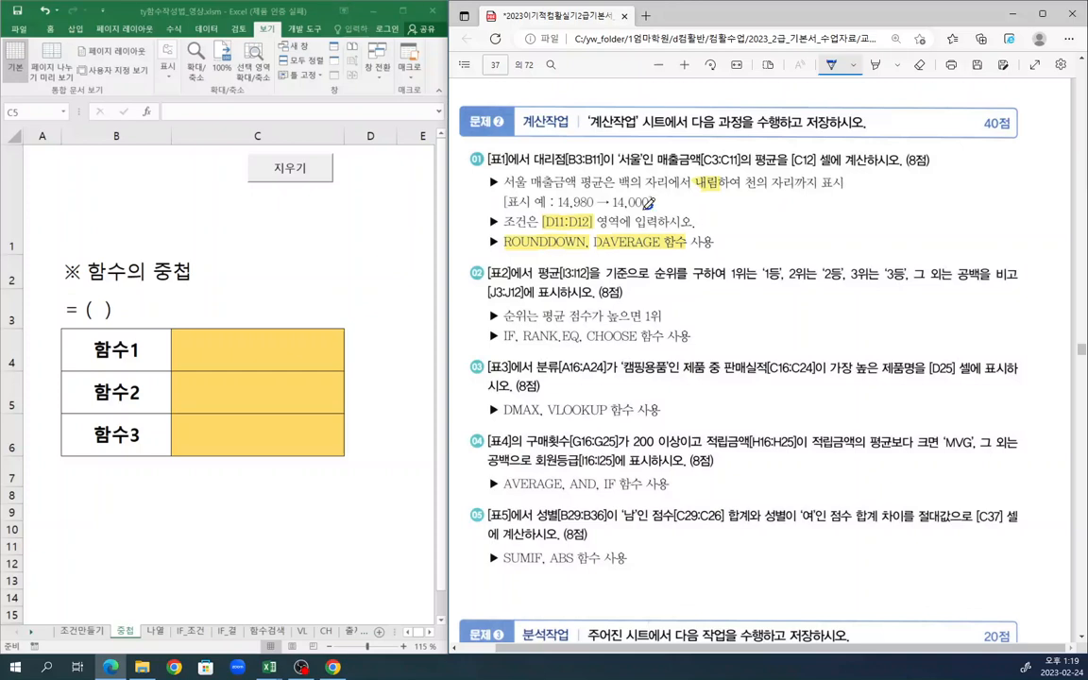
drag(647, 202, 614, 205)
mouse_move(739, 198)
mouse_down()
mouse_move(749, 196)
mouse_move(745, 205)
mouse_up()
mouse_move(537, 167)
mouse_down()
mouse_move(803, 166)
mouse_move(798, 155)
mouse_up()
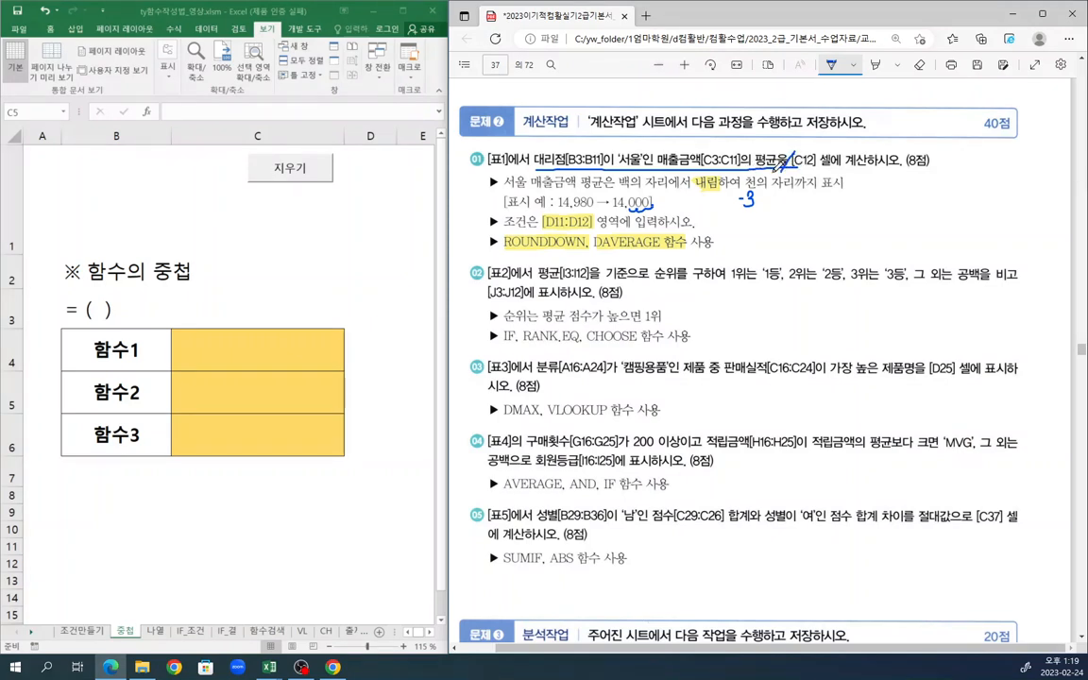
drag(542, 153, 533, 169)
- In the function nesting table in Excel, enter daverage for 함수1 in C4 and rounddown for 함수2 in C5
click(252, 352)
click(293, 347)
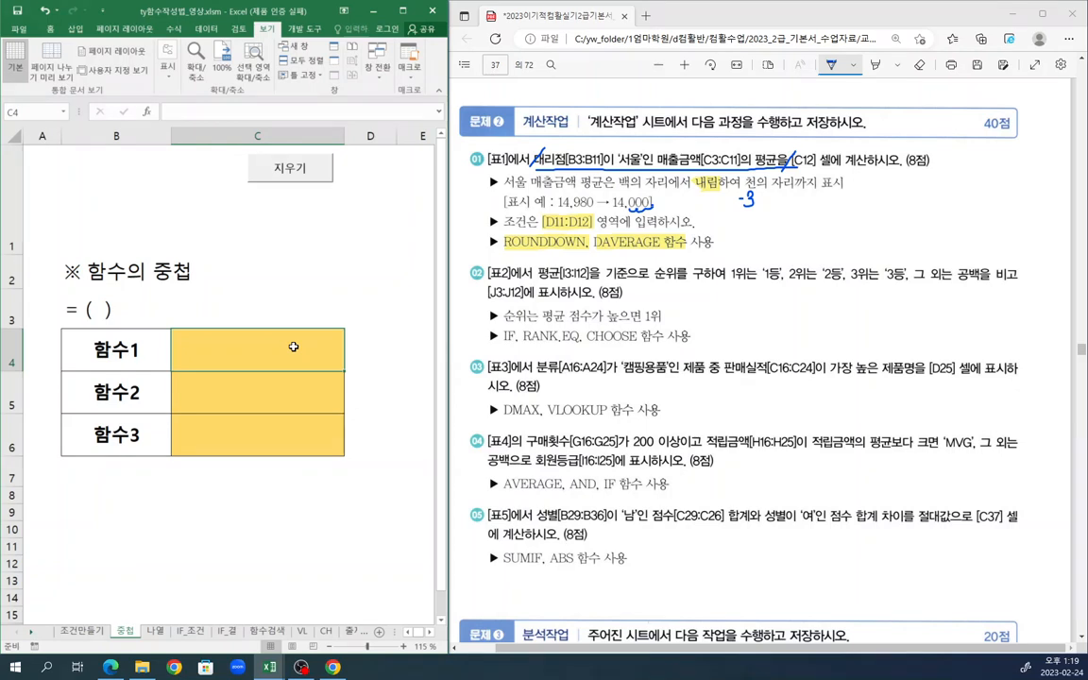
text(d)
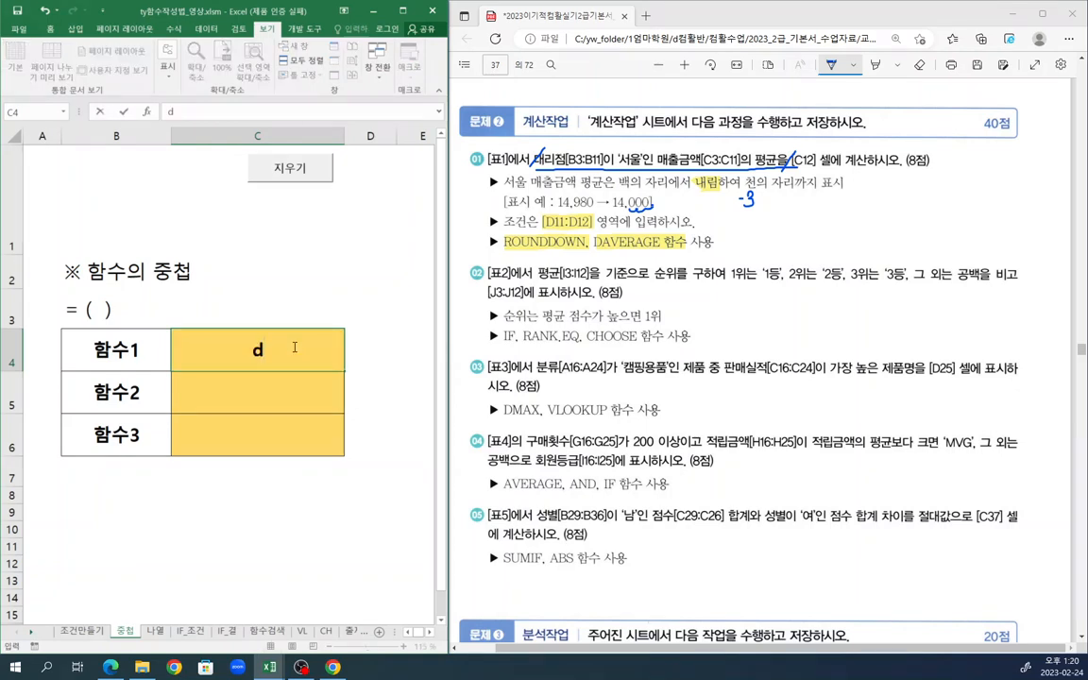
text(average)
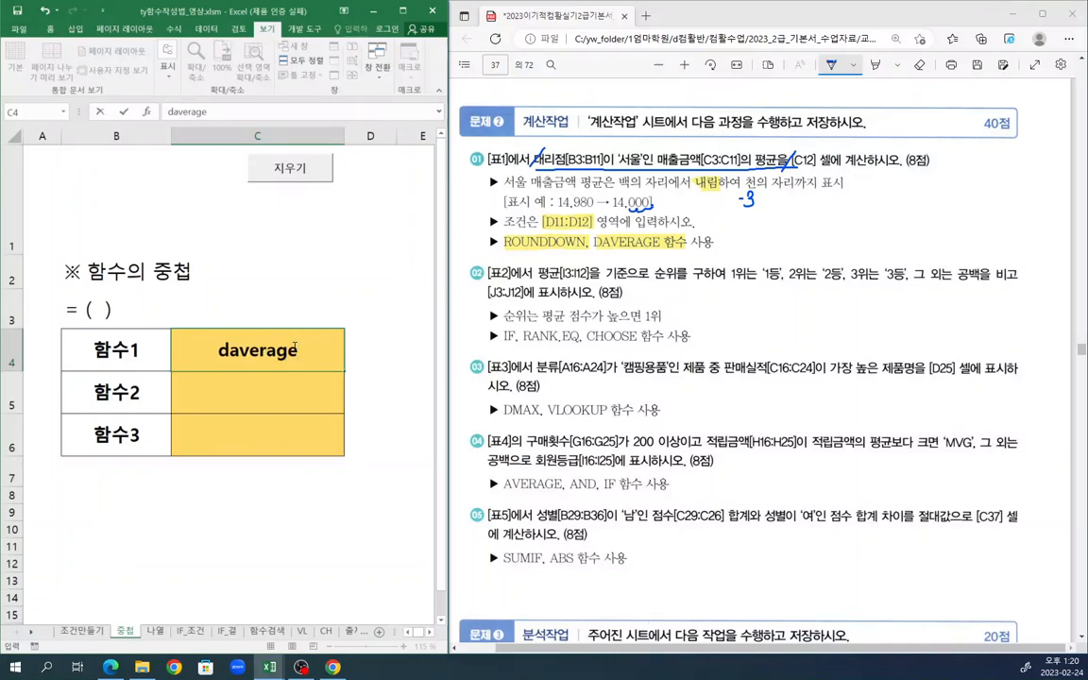
key(Return)
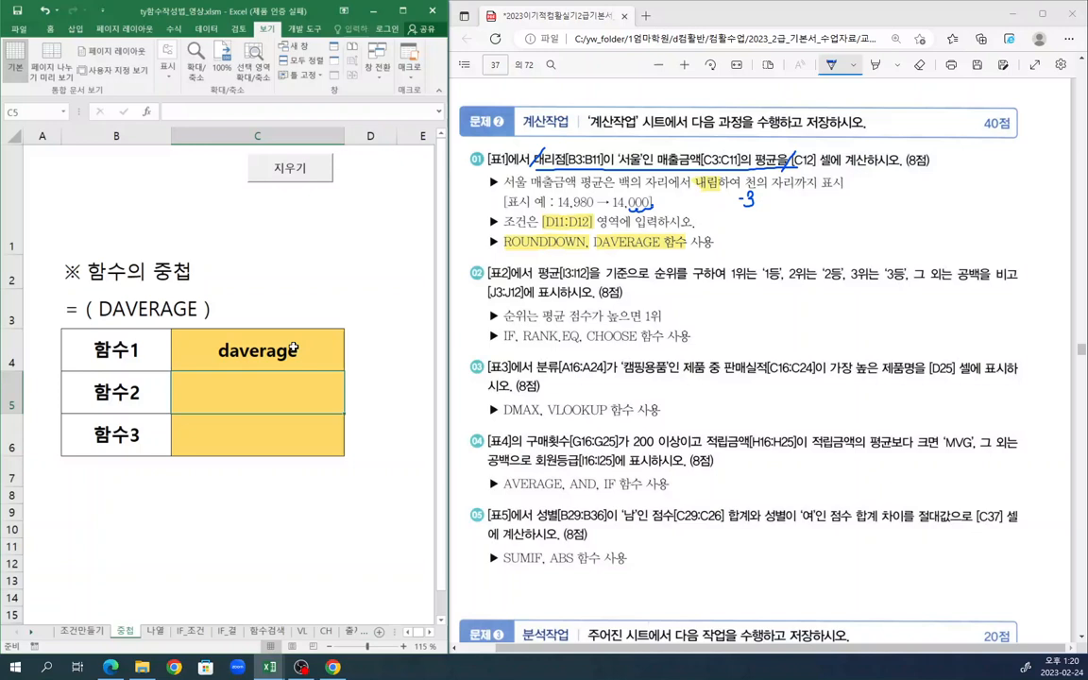
text(rounddown)
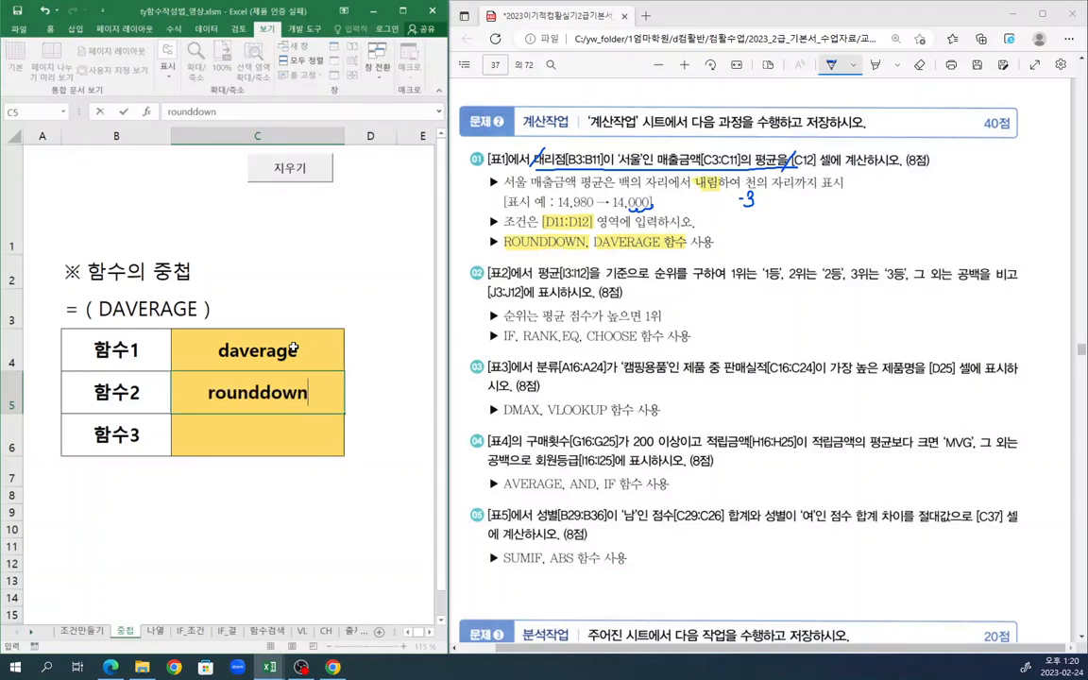
key(Return)
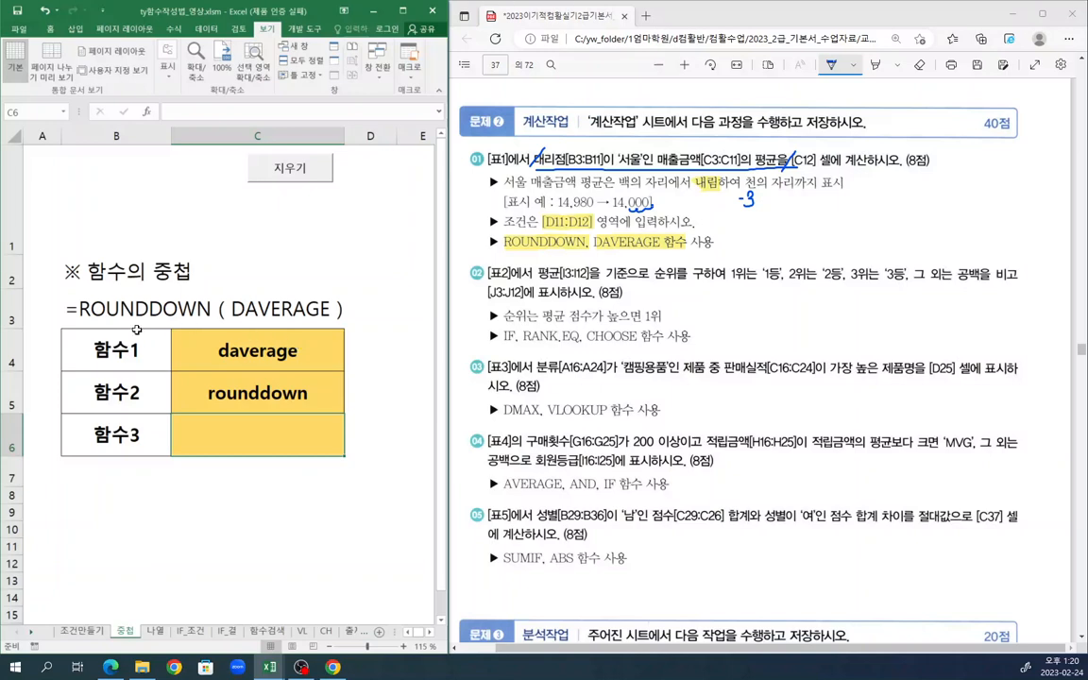
click(102, 289)
click(300, 349)
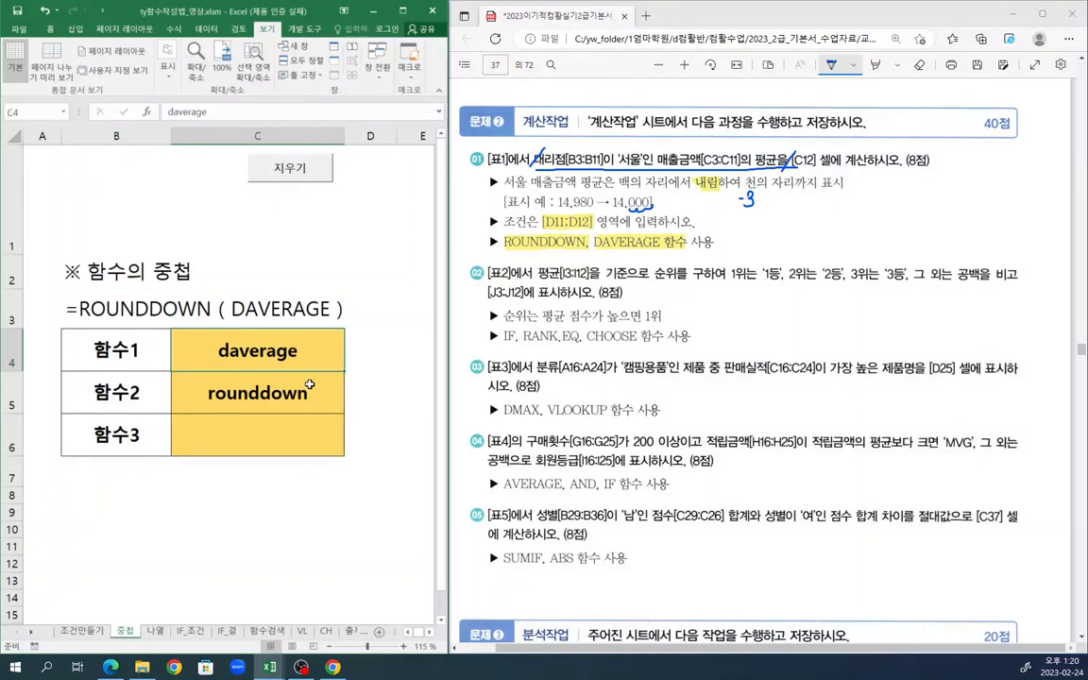
click(294, 394)
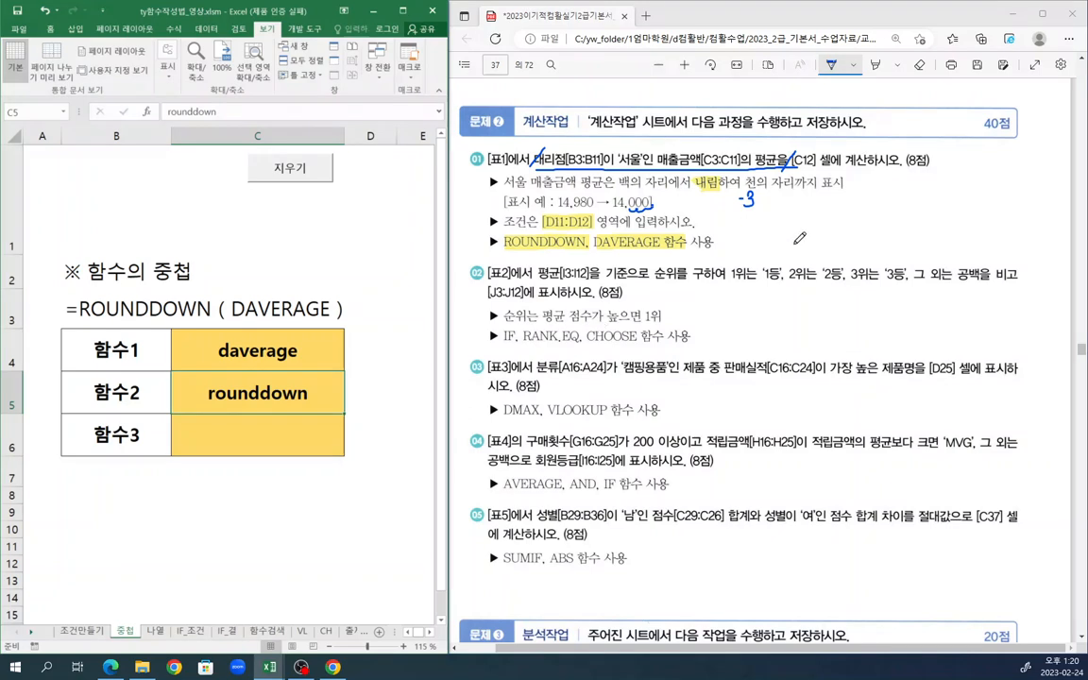
- Pen a check mark at the end of problem 01's function line and switch to the 상시시험문제1회.xlsm workbook
drag(697, 254, 733, 243)
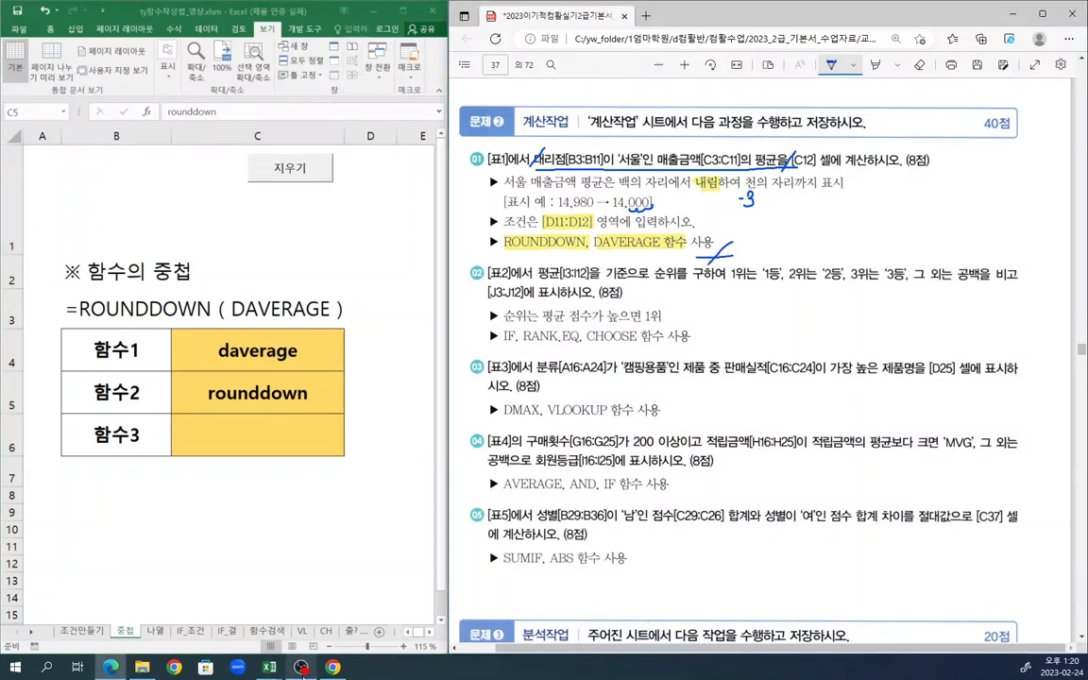
click(270, 667)
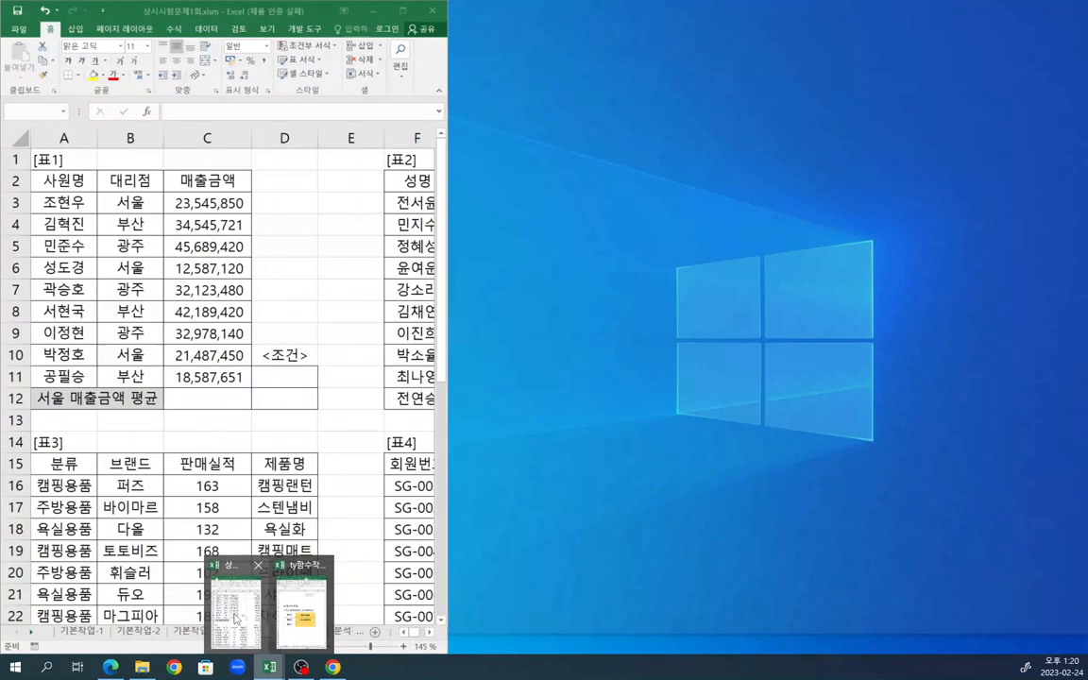
click(234, 614)
click(297, 210)
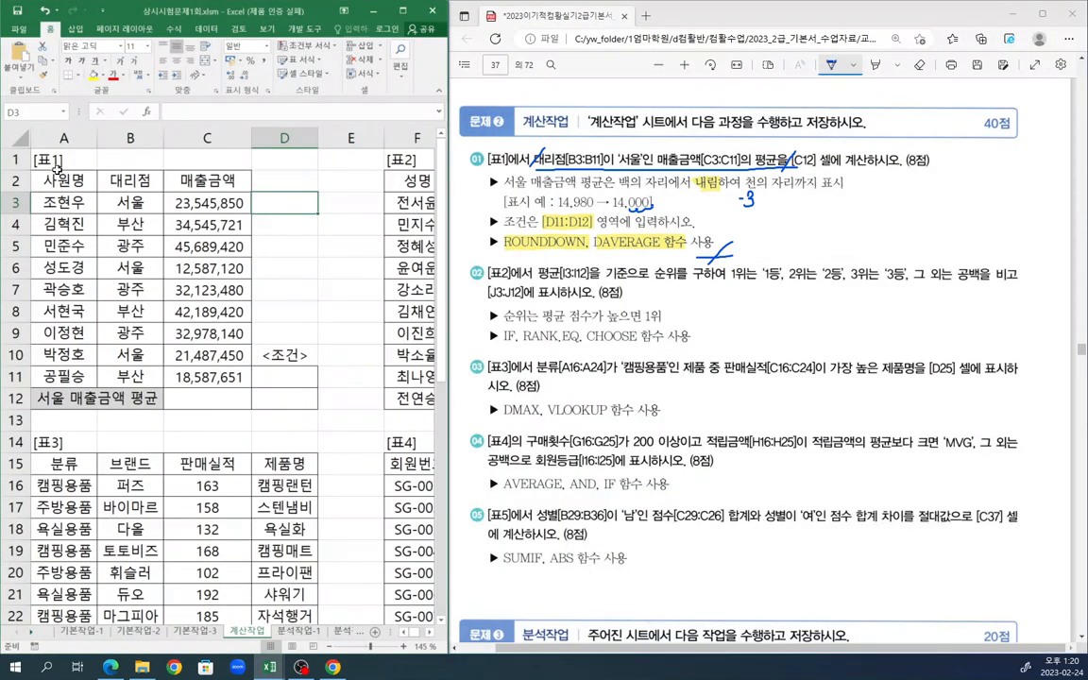
click(322, 230)
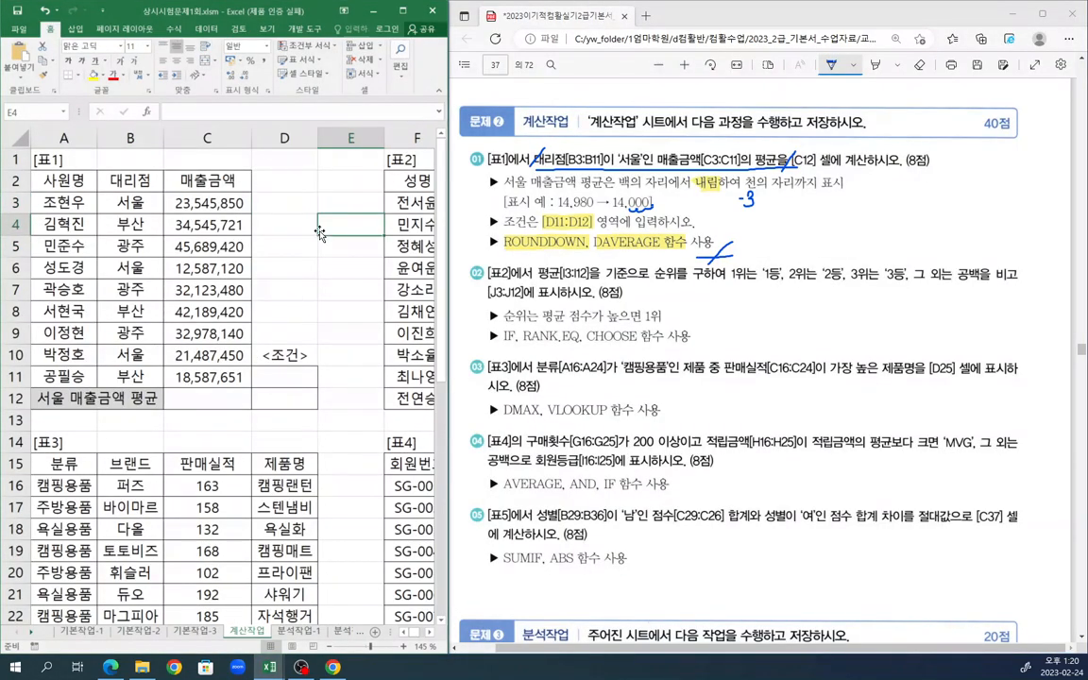
click(314, 179)
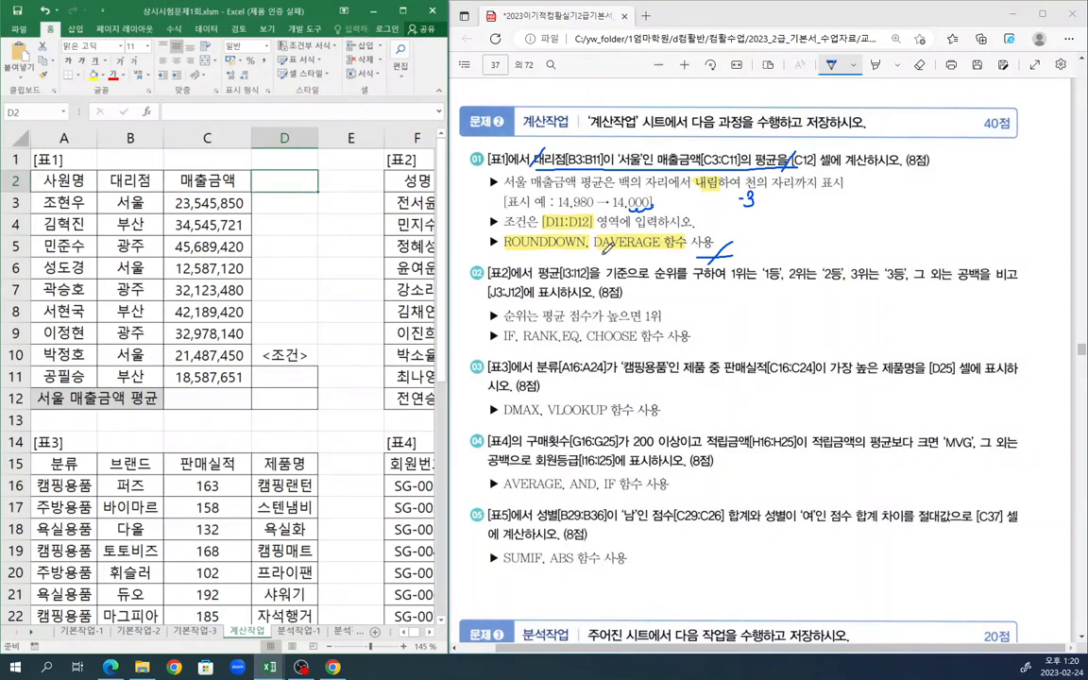
- Underline "DAVERAGE 함수" in problem 01 of the PDF with the pen
drag(593, 248, 689, 249)
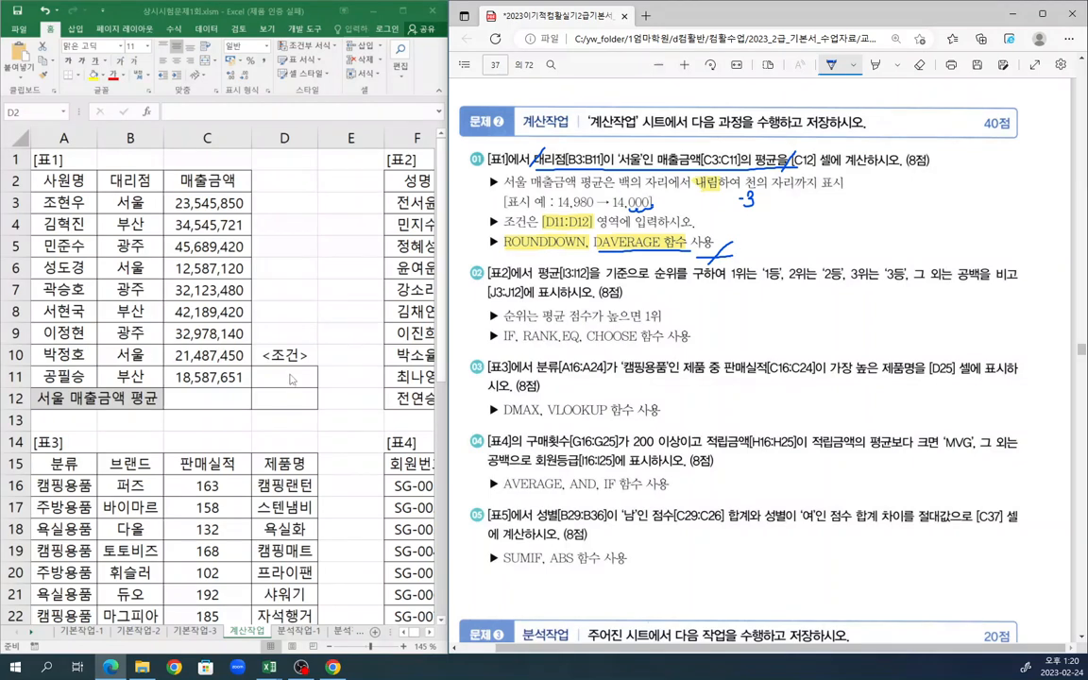
click(293, 383)
click(296, 402)
click(290, 375)
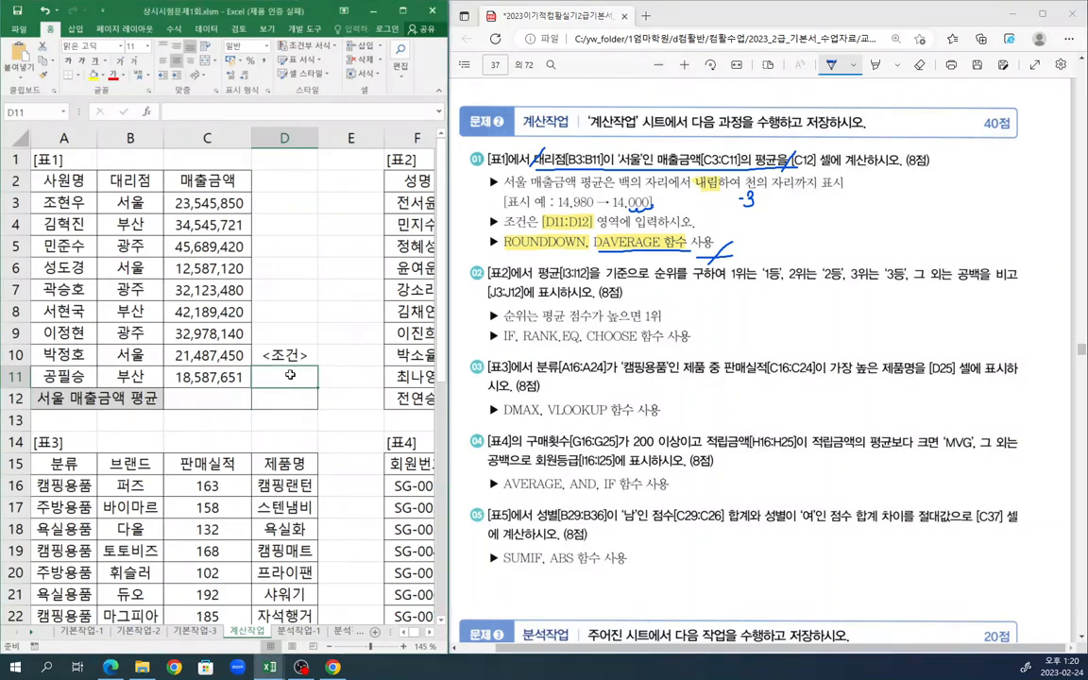
drag(290, 375, 291, 360)
click(301, 283)
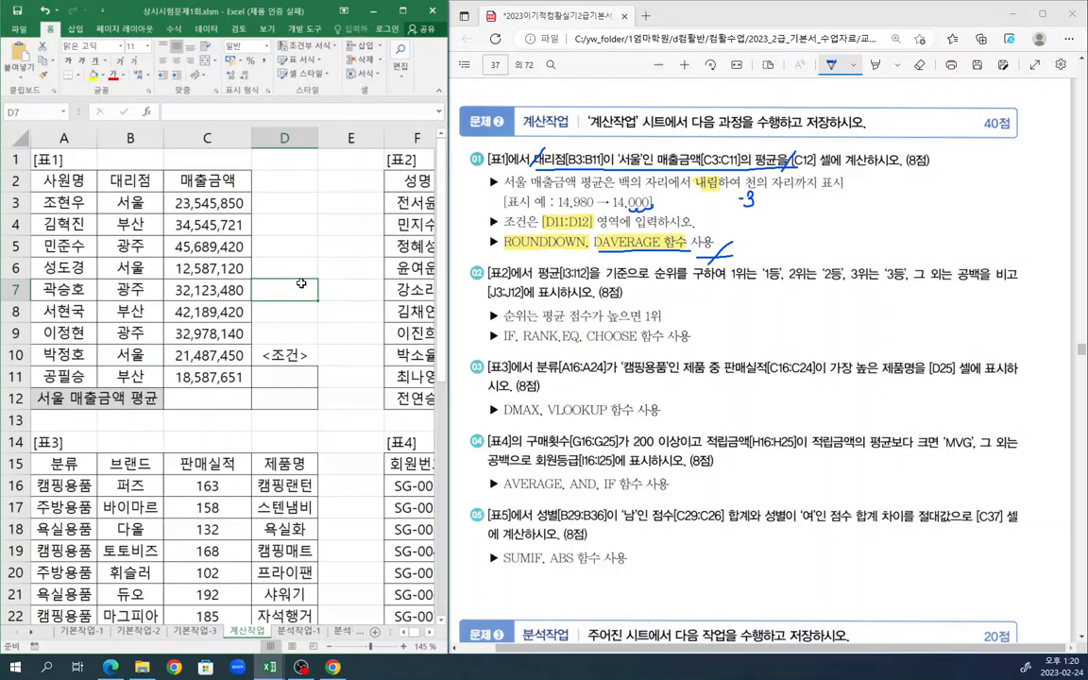
- Copy 대리점 and 서울 from B2:B3 into the condition range D11:D12, and underline "[D11:D12]" in problem 01 of the PDF
drag(133, 180, 146, 202)
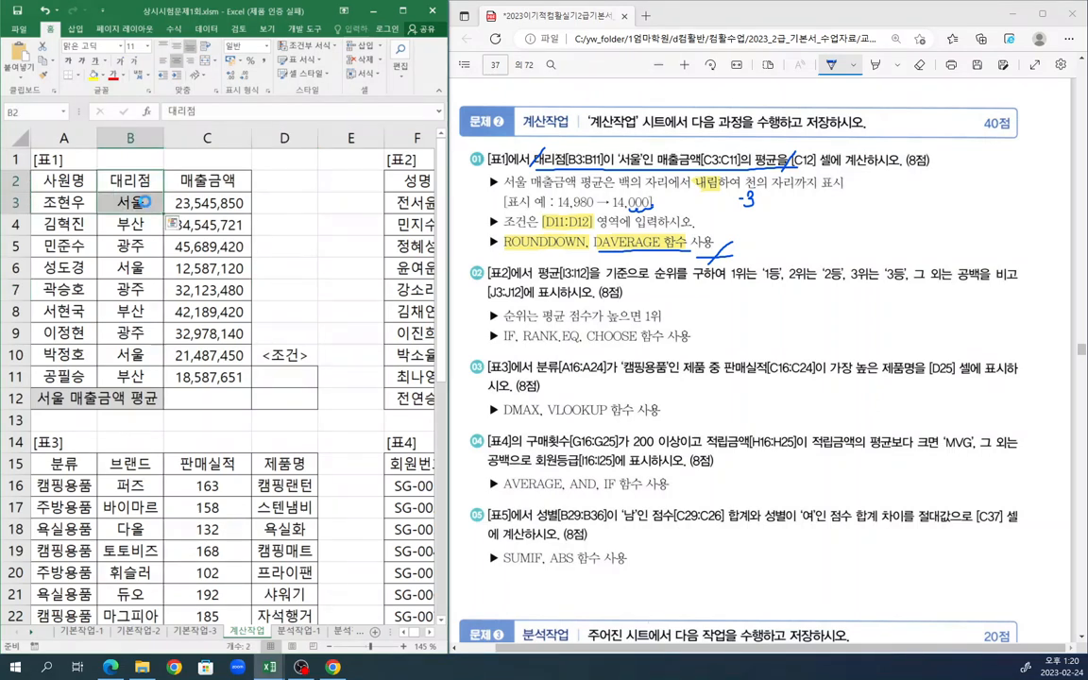
key(ctrl+c)
click(283, 377)
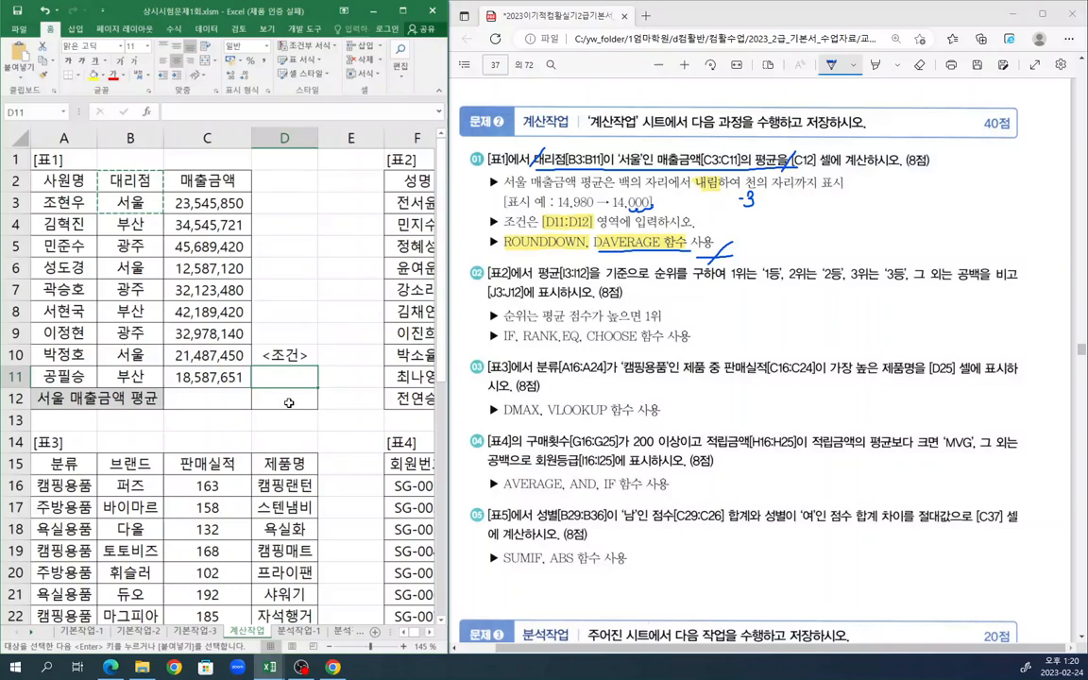
key(ctrl+v)
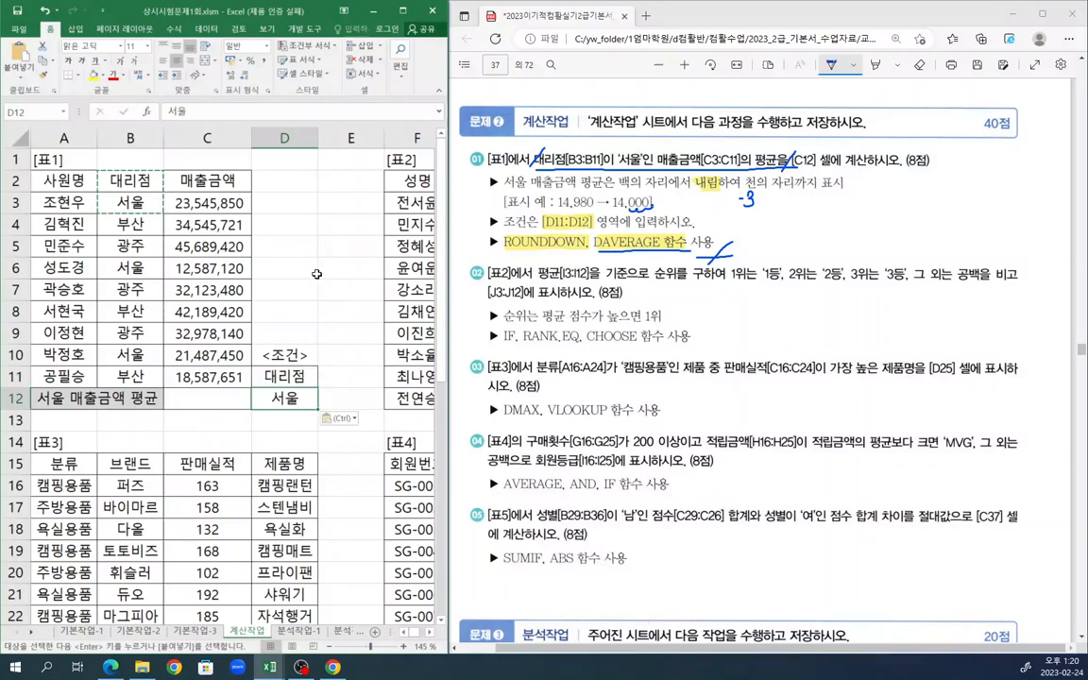
click(283, 270)
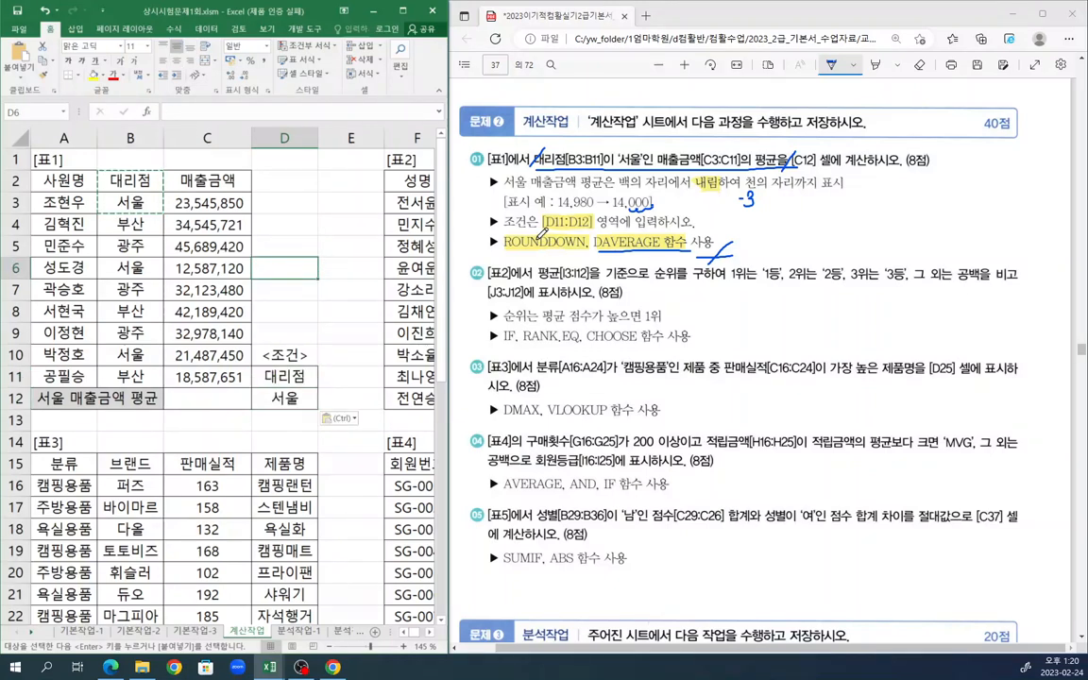
drag(545, 229, 586, 229)
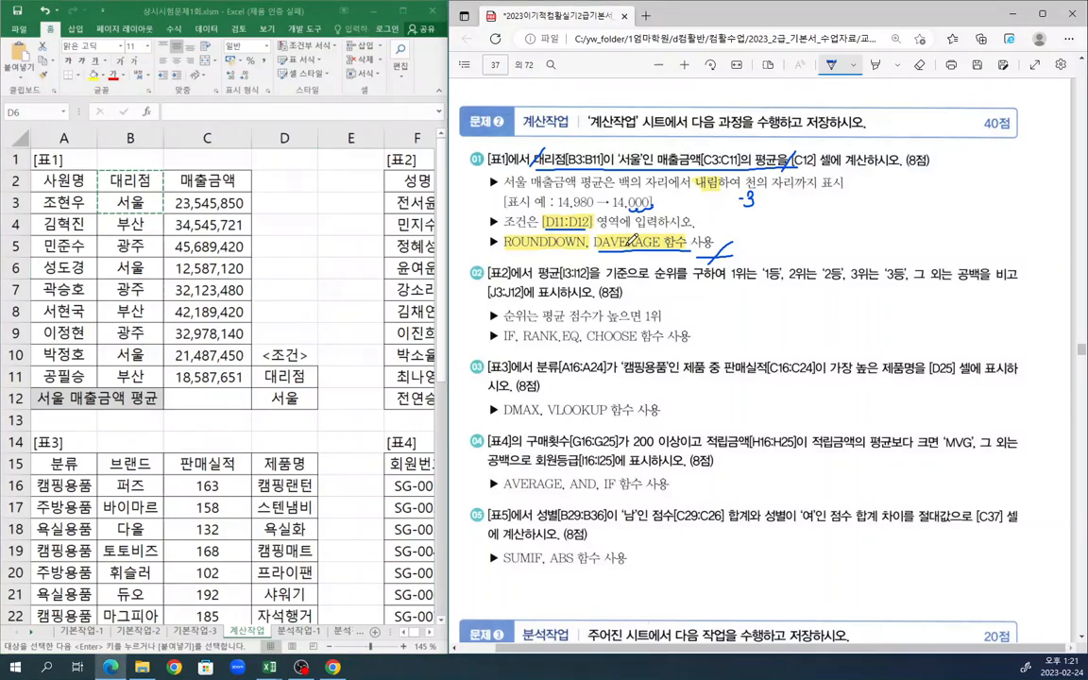
- Start a DAVERAGE formula in cell C12 and open its function arguments dialog
click(228, 400)
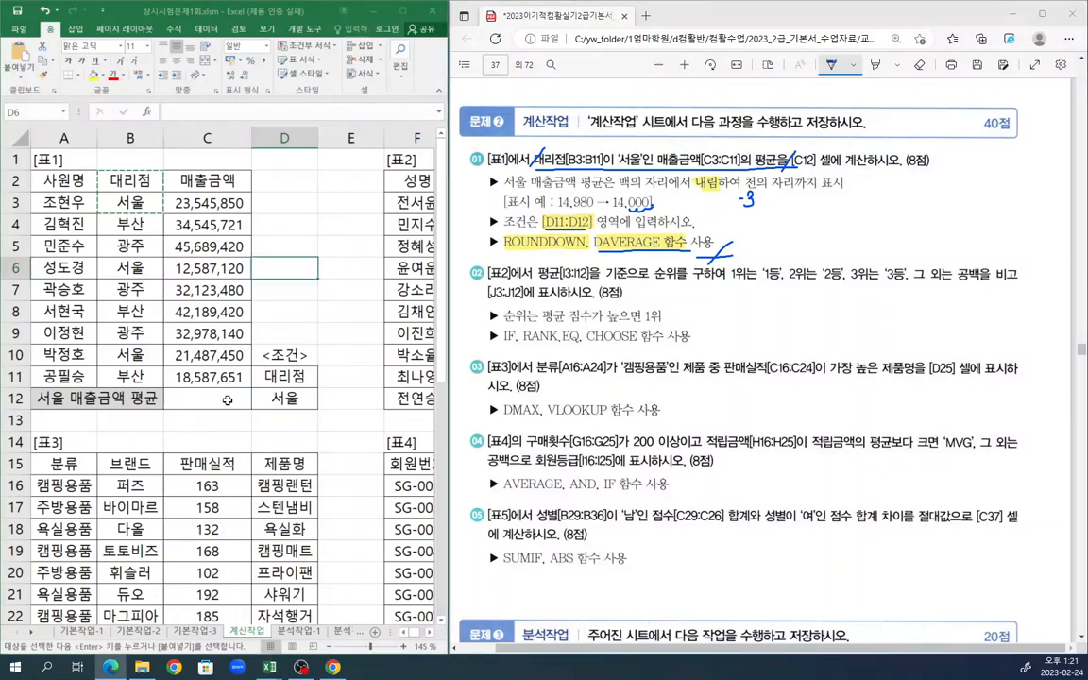
click(232, 400)
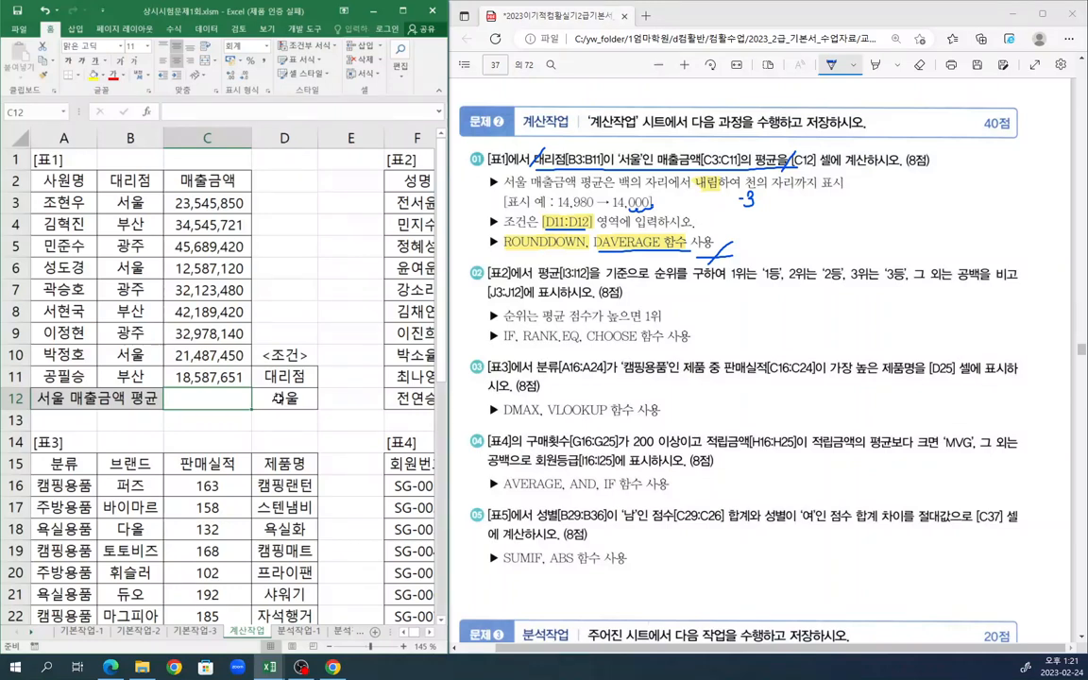
text(=davera)
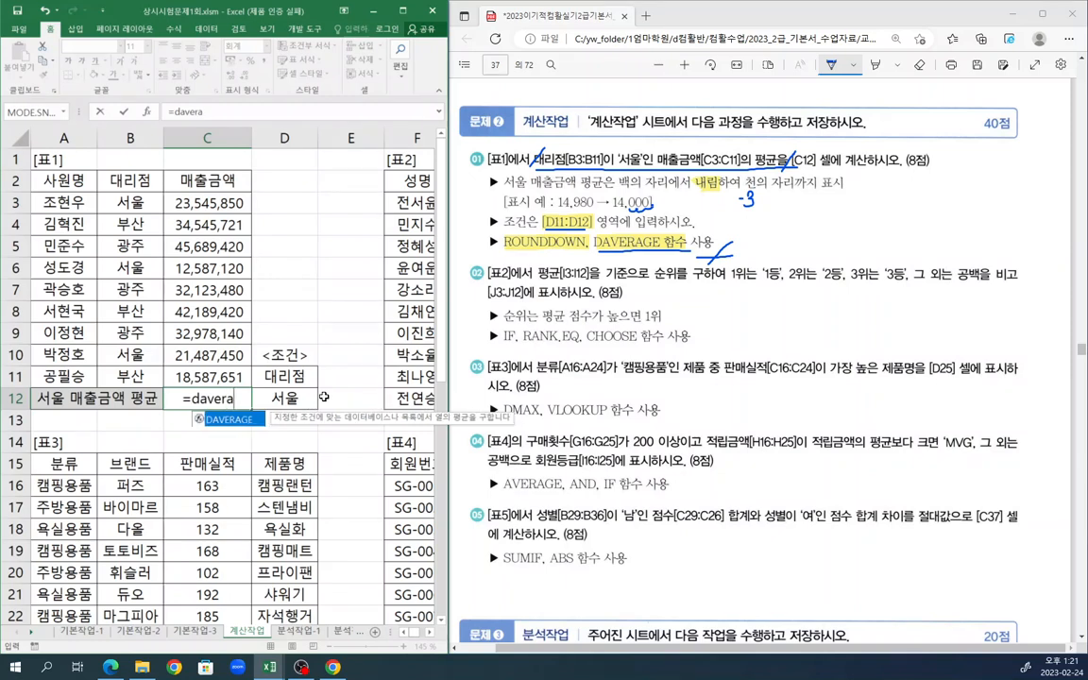
double_click(247, 422)
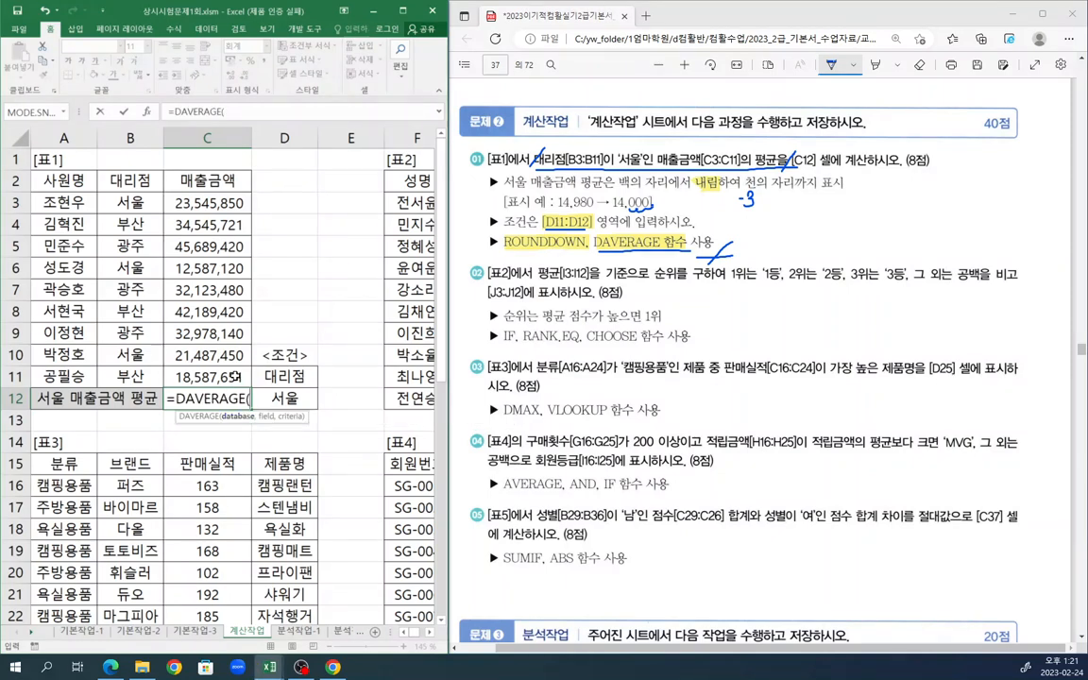
click(146, 112)
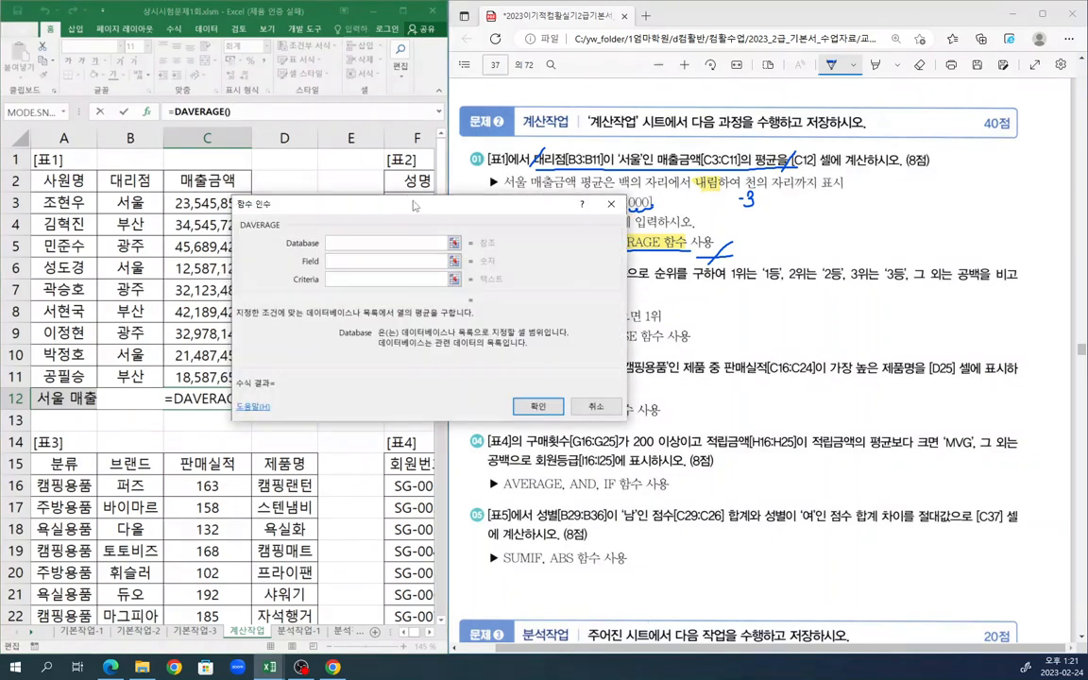
- Complete the DAVERAGE arguments in C12 with Database A2:C11, Field C2 and Criteria D11:D12, and confirm the formula
drag(377, 204, 442, 213)
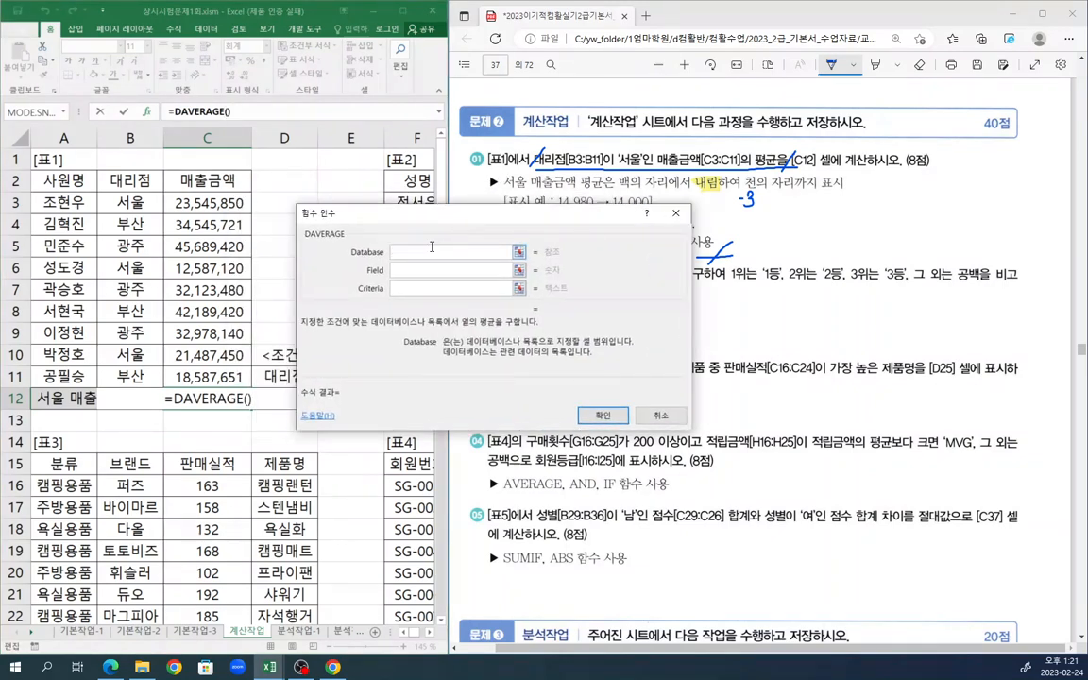
drag(68, 175, 216, 377)
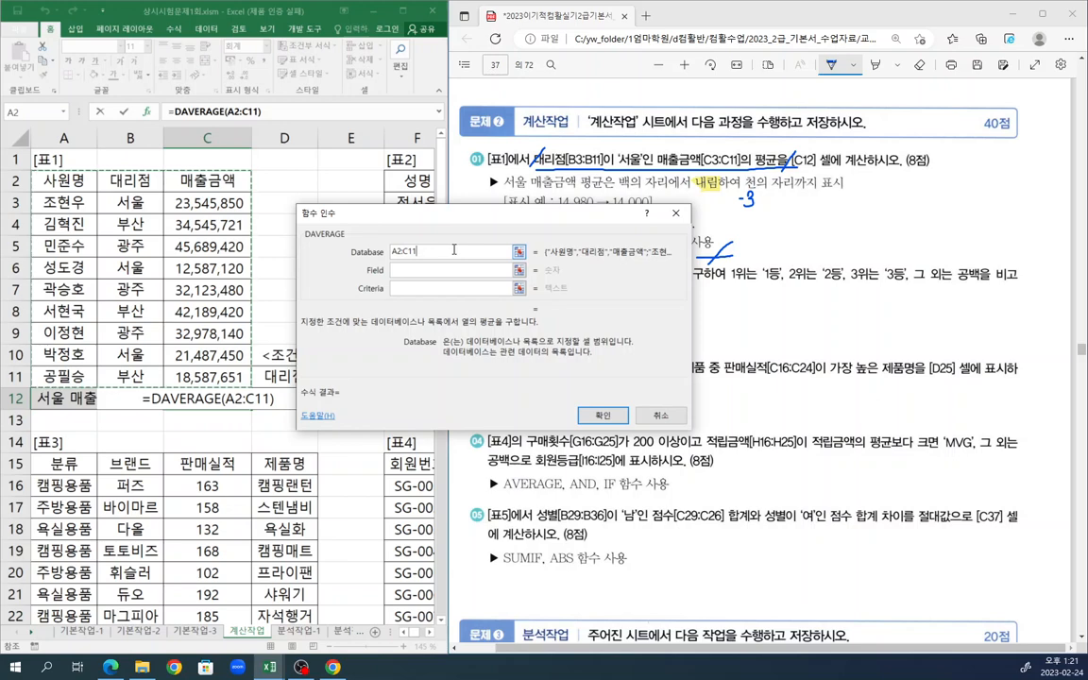
click(426, 269)
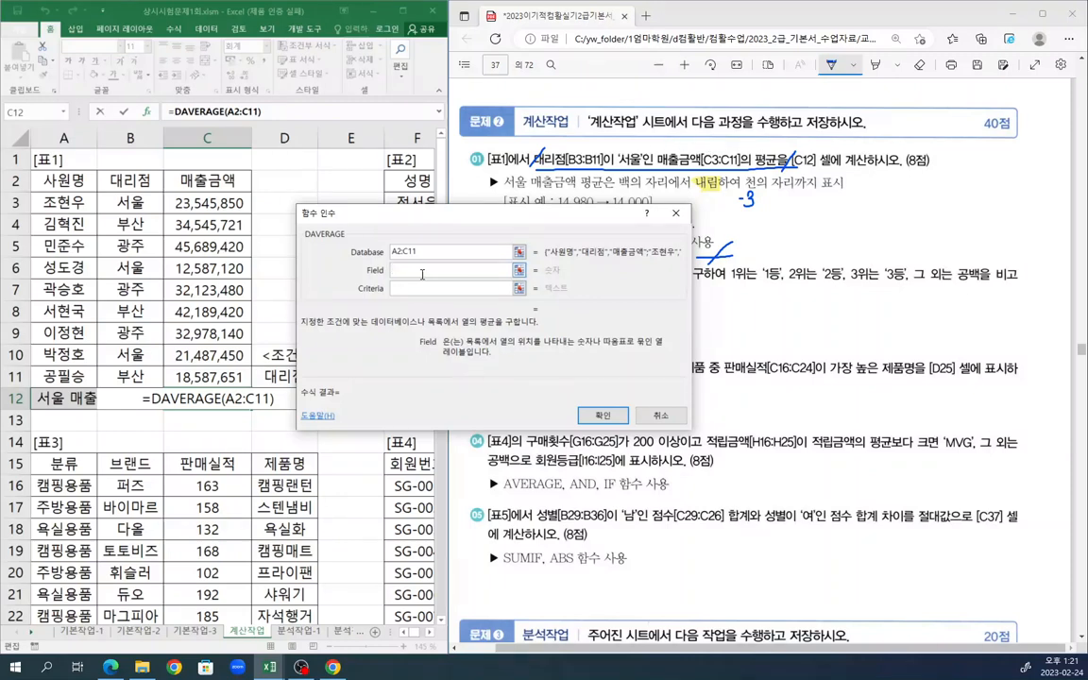
click(207, 180)
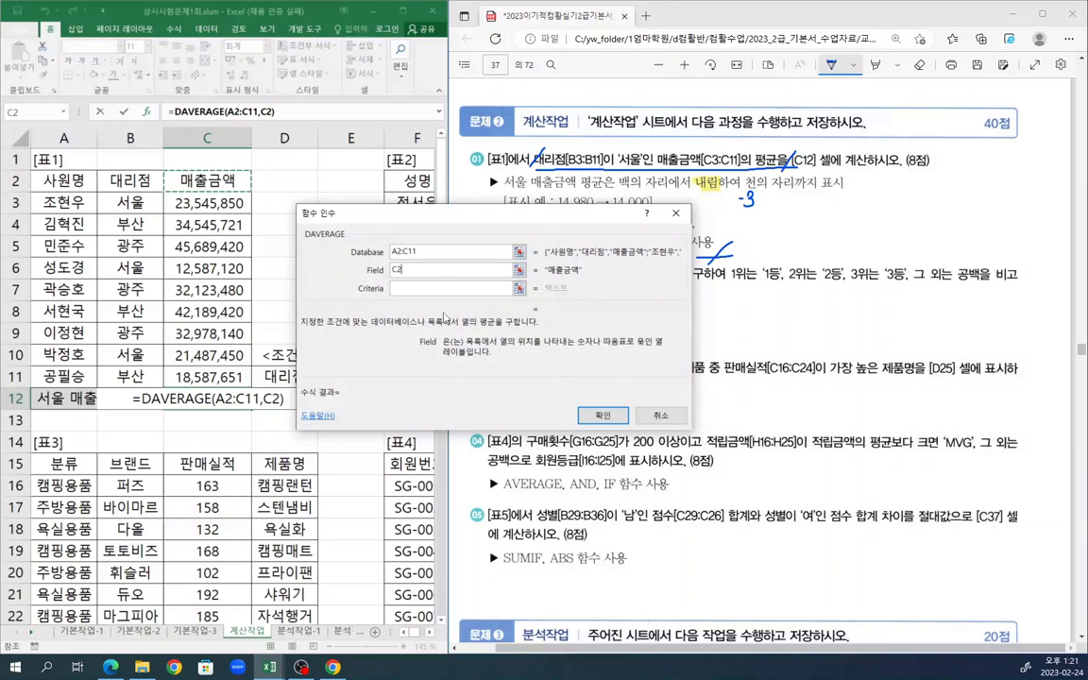
click(406, 286)
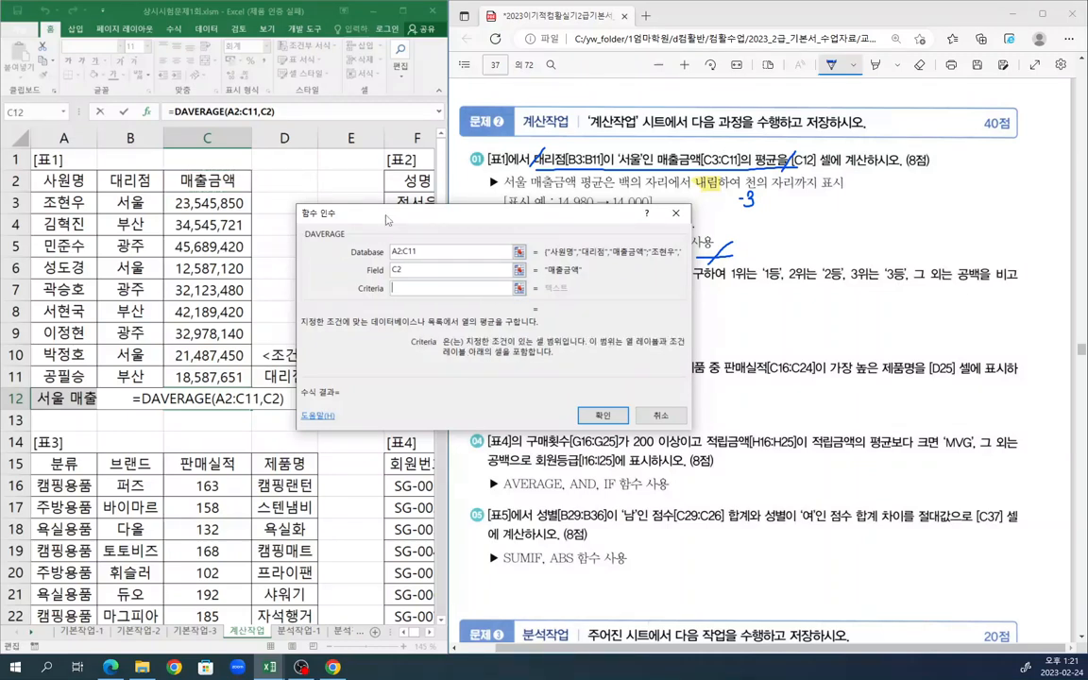
drag(349, 207, 408, 207)
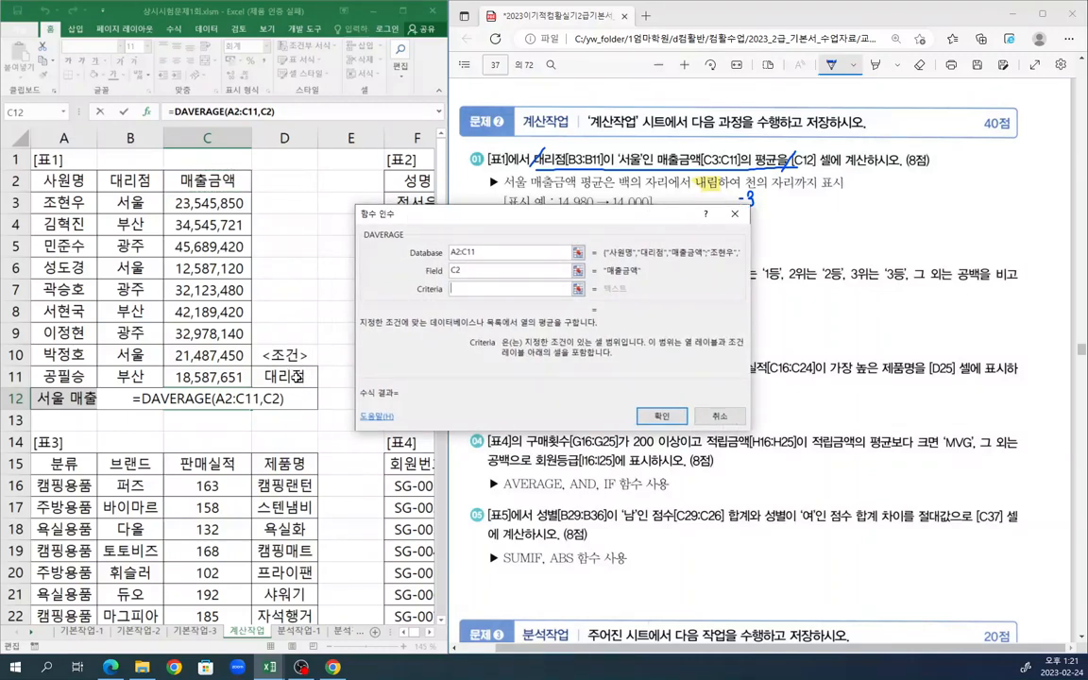
drag(295, 377, 299, 398)
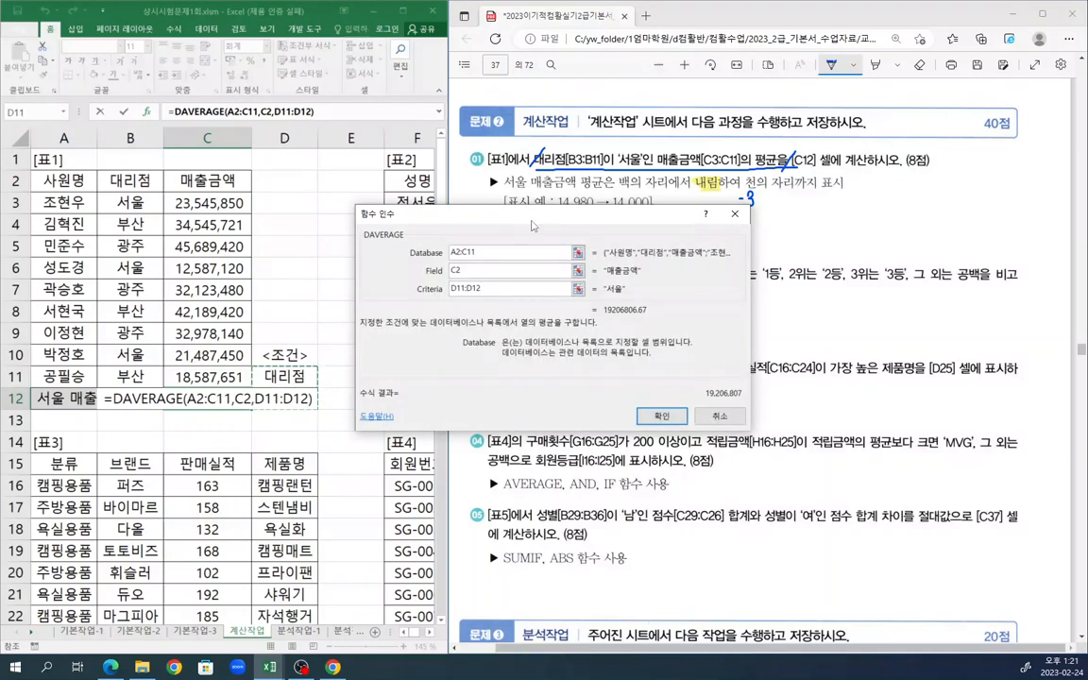
drag(538, 222, 452, 201)
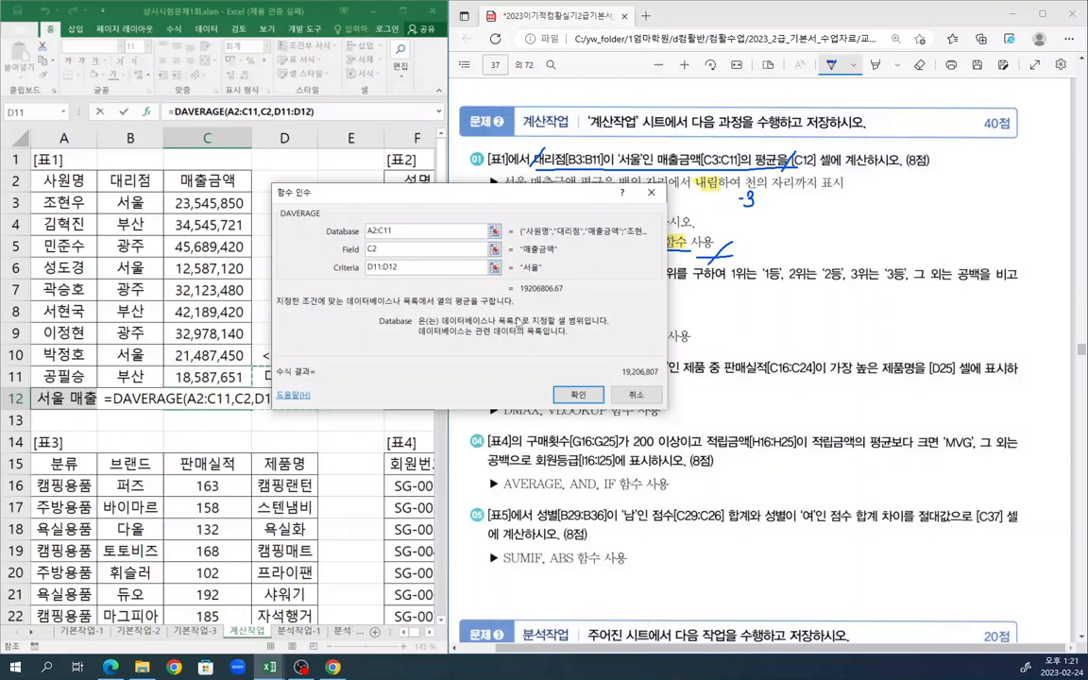
click(579, 396)
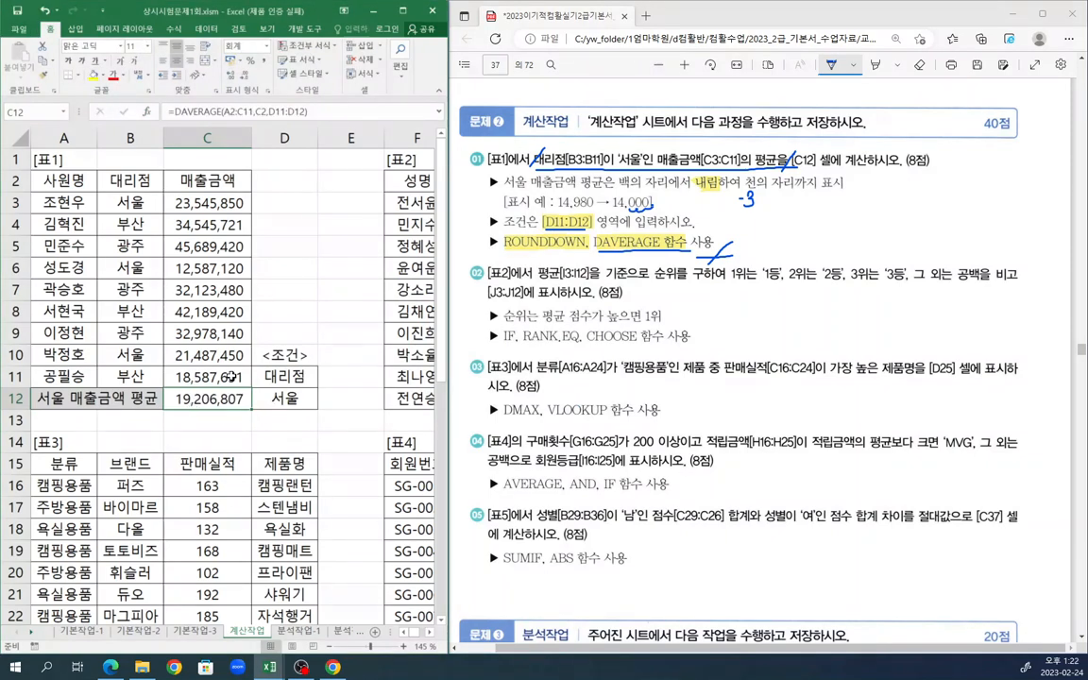
- Underline ROUNDDOWN in problem 01 of the PDF and insert the ROUNDDOWN function before DAVERAGE in C12's formula
click(506, 247)
drag(503, 249, 594, 248)
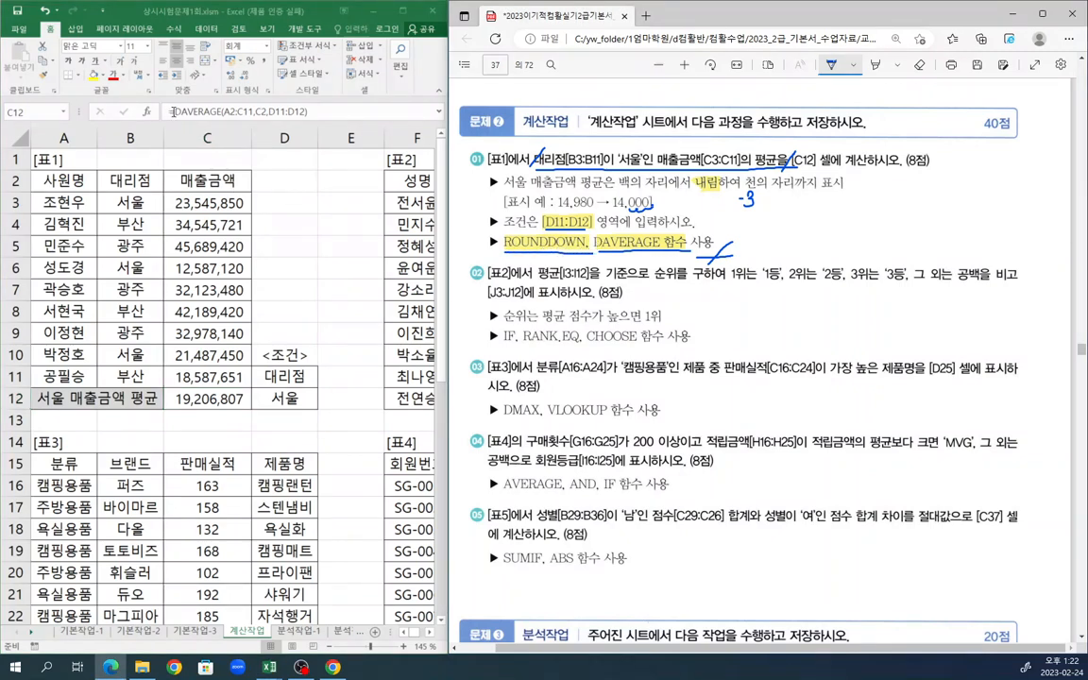
click(171, 112)
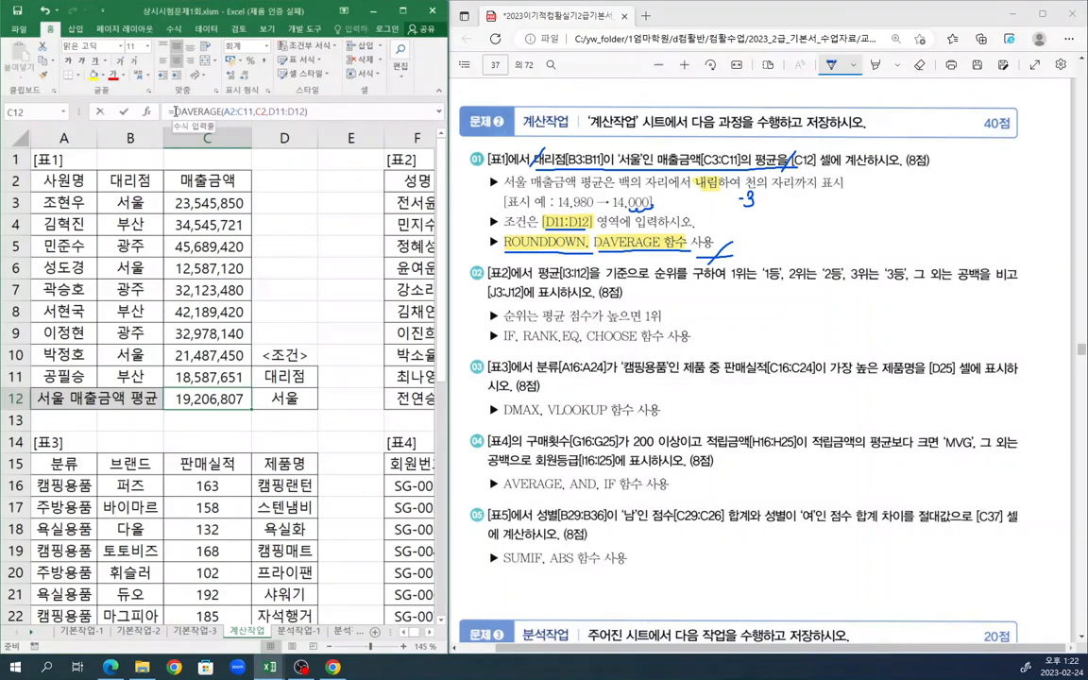
click(179, 111)
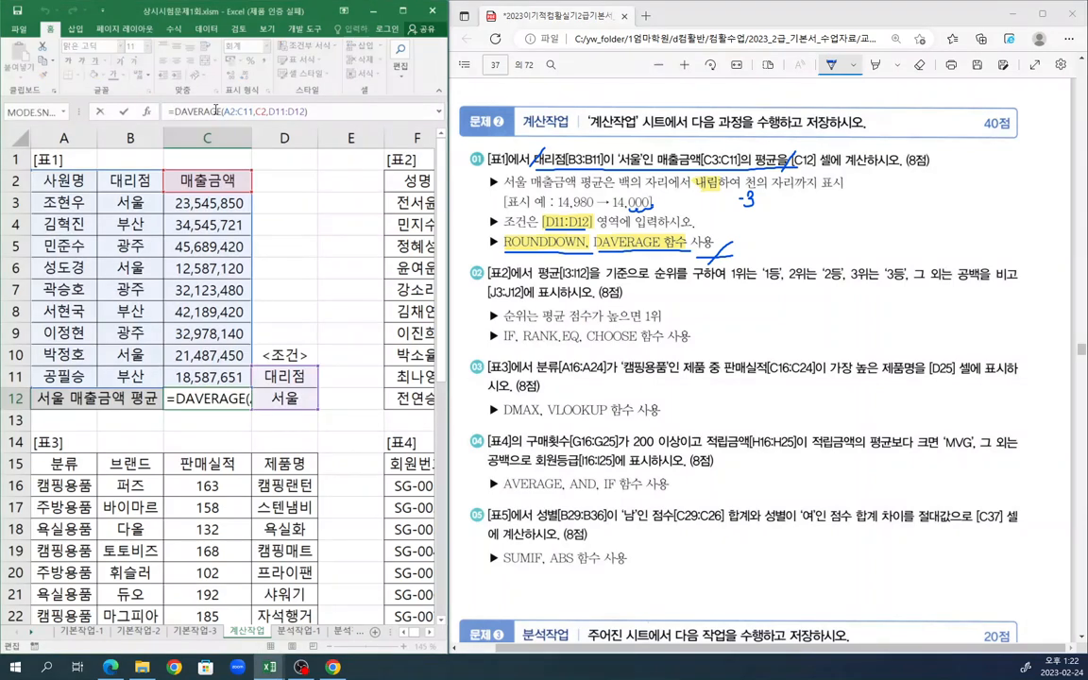
text(round)
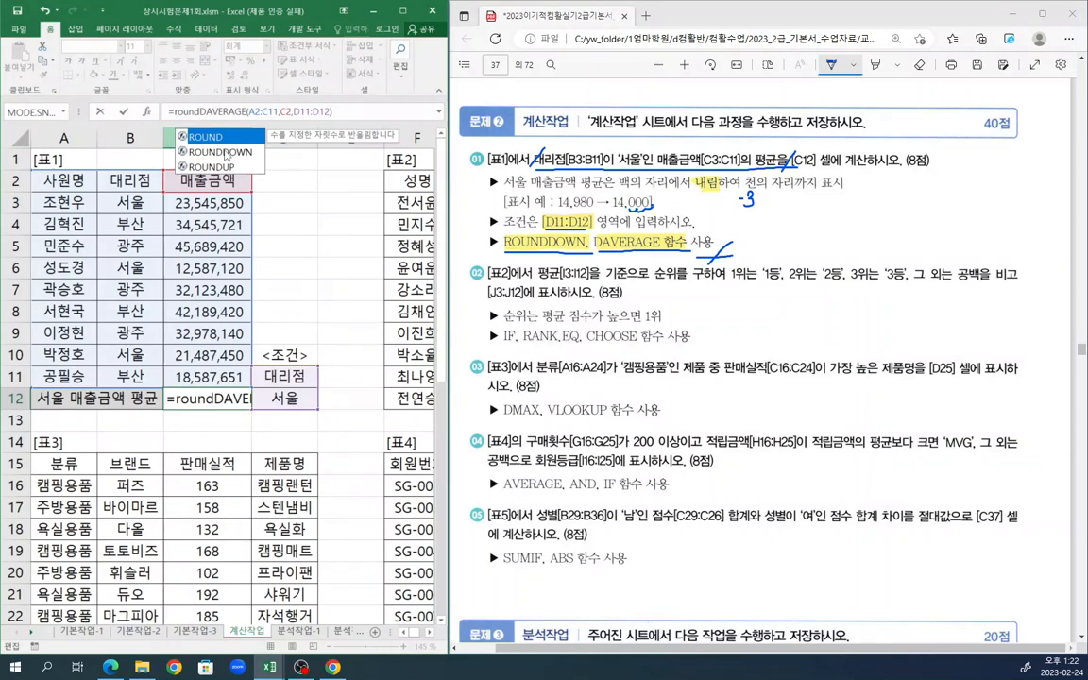
double_click(232, 154)
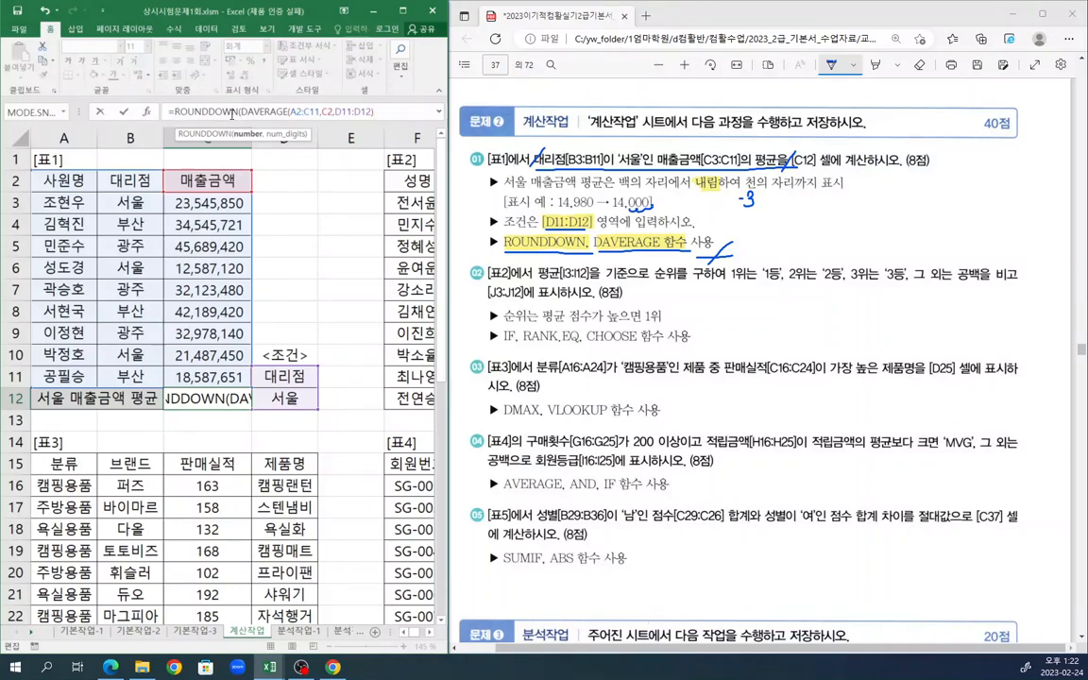
- Set ROUNDDOWN's Num_digits argument to -3 in C12's function arguments dialog and confirm the nested formula
click(151, 117)
drag(345, 186, 296, 199)
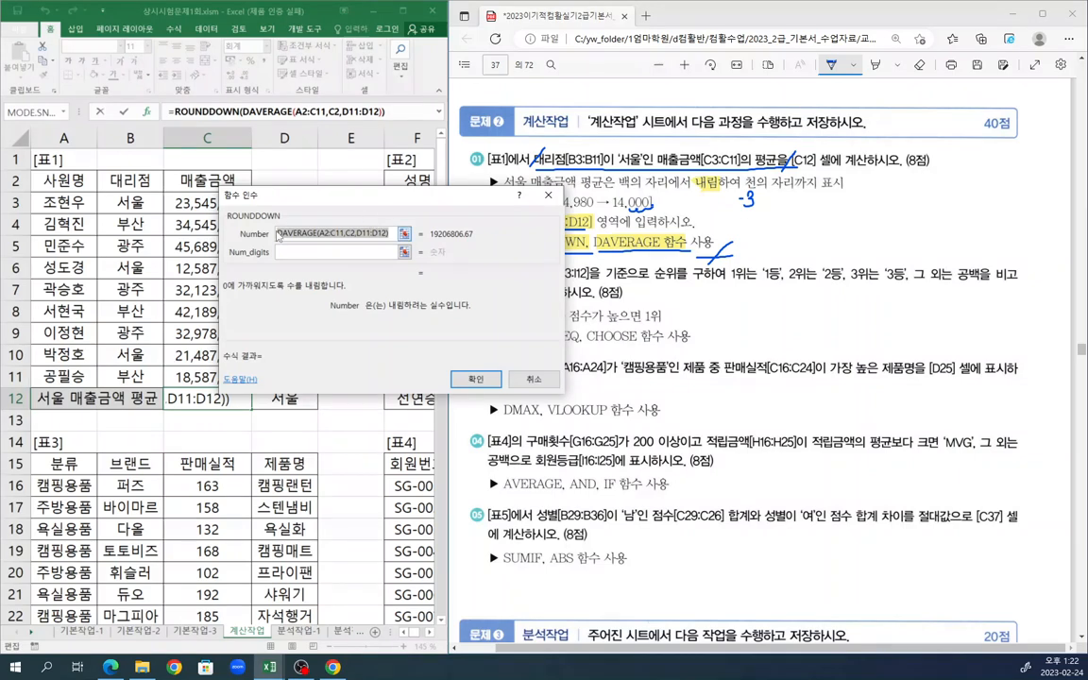
click(294, 252)
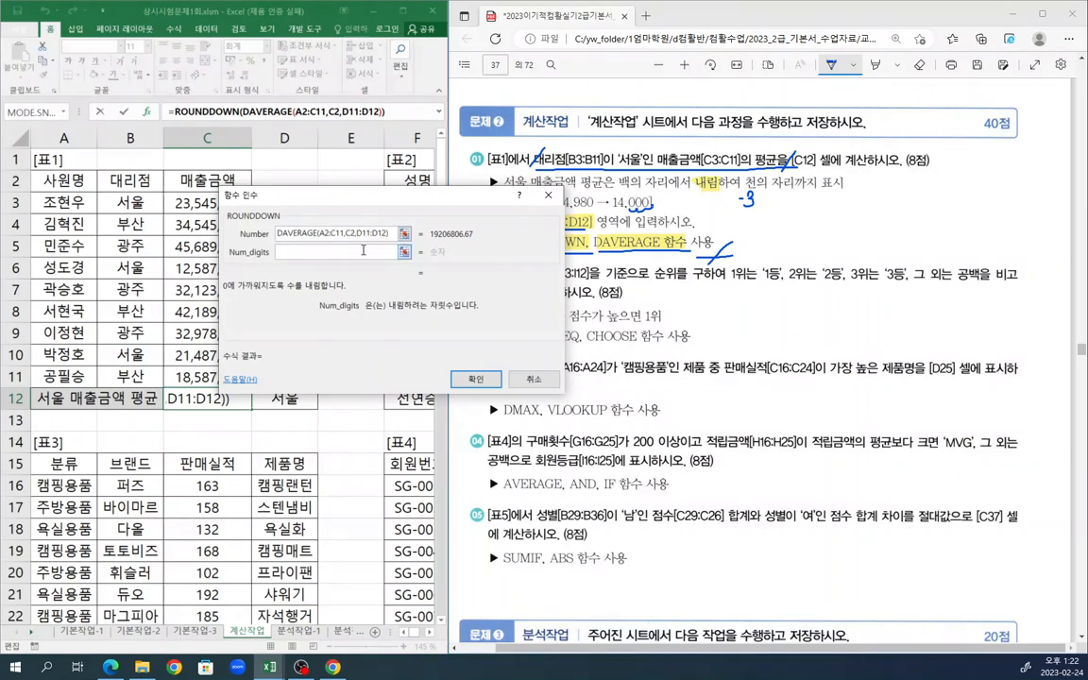
text(-3)
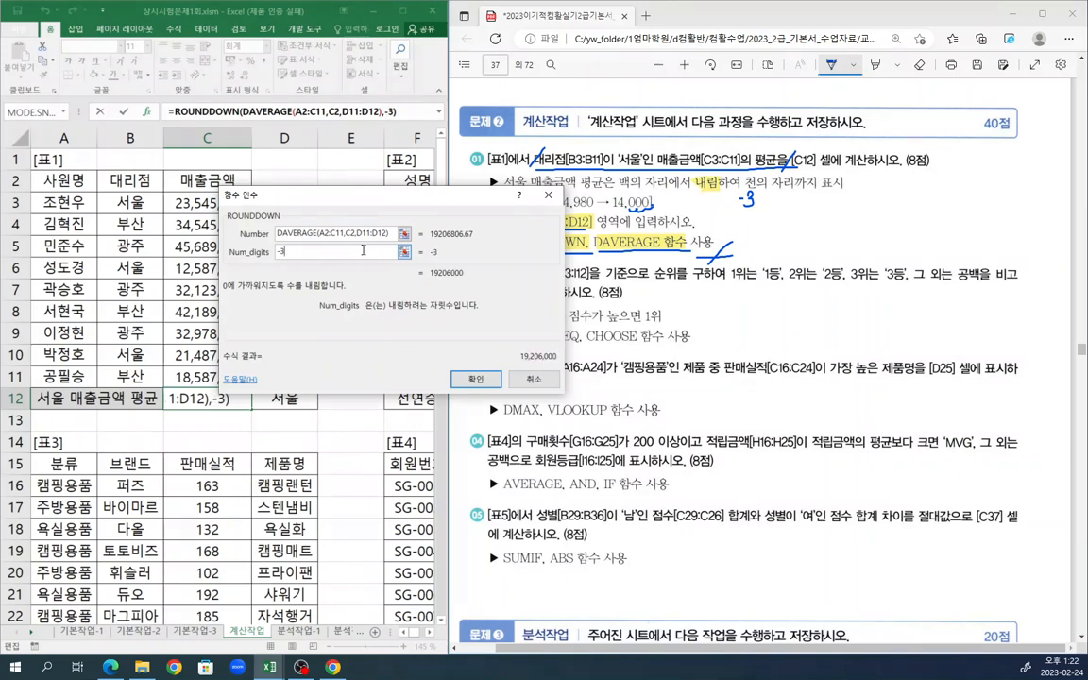
click(477, 382)
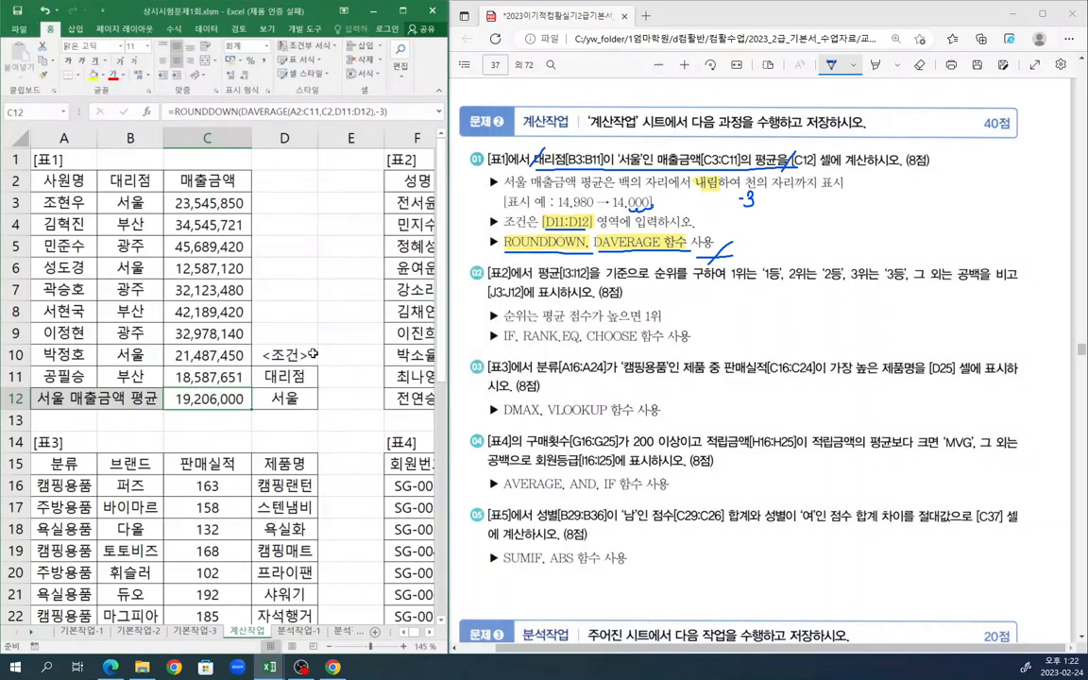
click(300, 314)
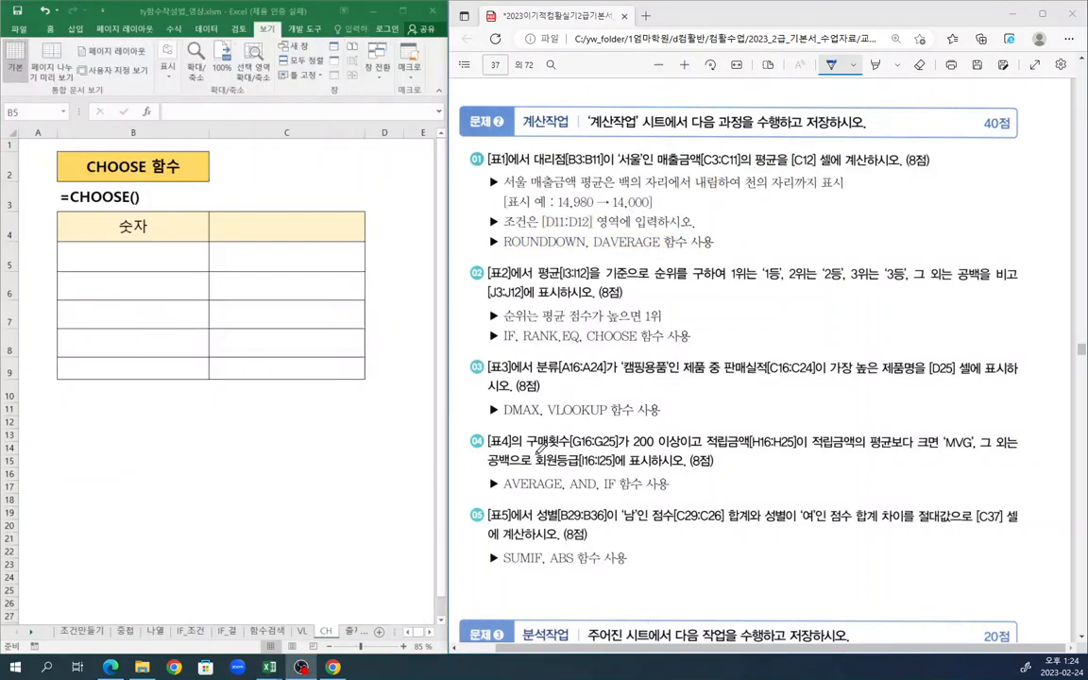
- Pen-mark problem 02: check its number, box 순위 and 공백, and underline the average basis, the 1등 to 3등 rules, 비고 and 높으면 1위
drag(466, 265, 480, 258)
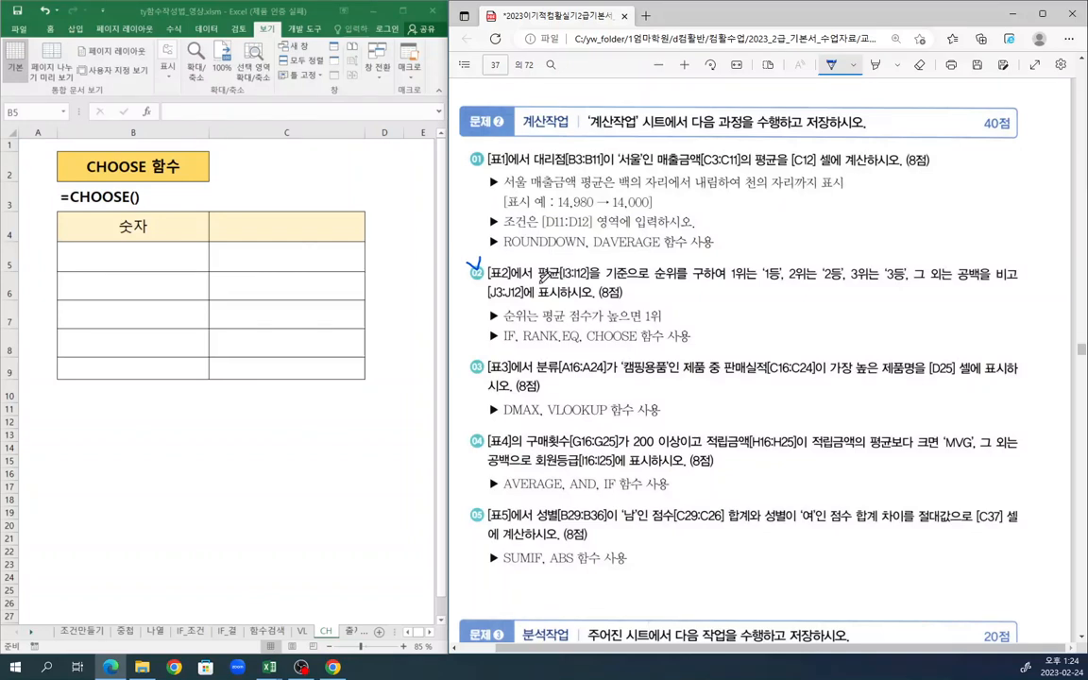
mouse_move(540, 280)
mouse_down()
mouse_move(655, 280)
mouse_move(678, 268)
mouse_move(648, 269)
mouse_up()
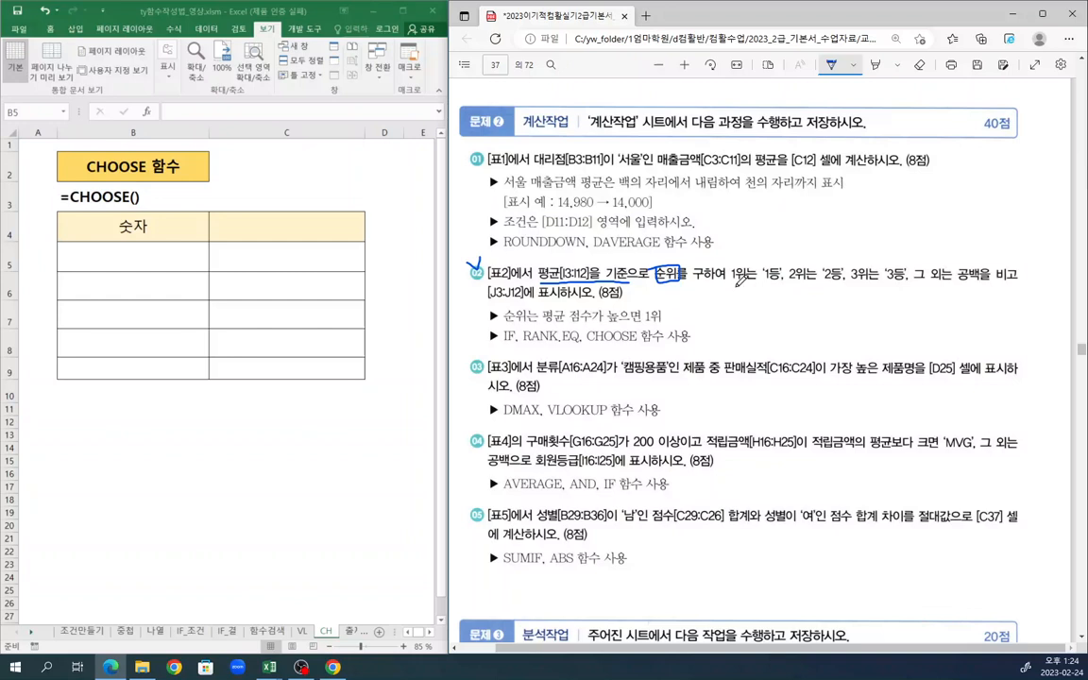
mouse_move(730, 280)
mouse_down()
mouse_move(901, 280)
mouse_move(961, 267)
mouse_up()
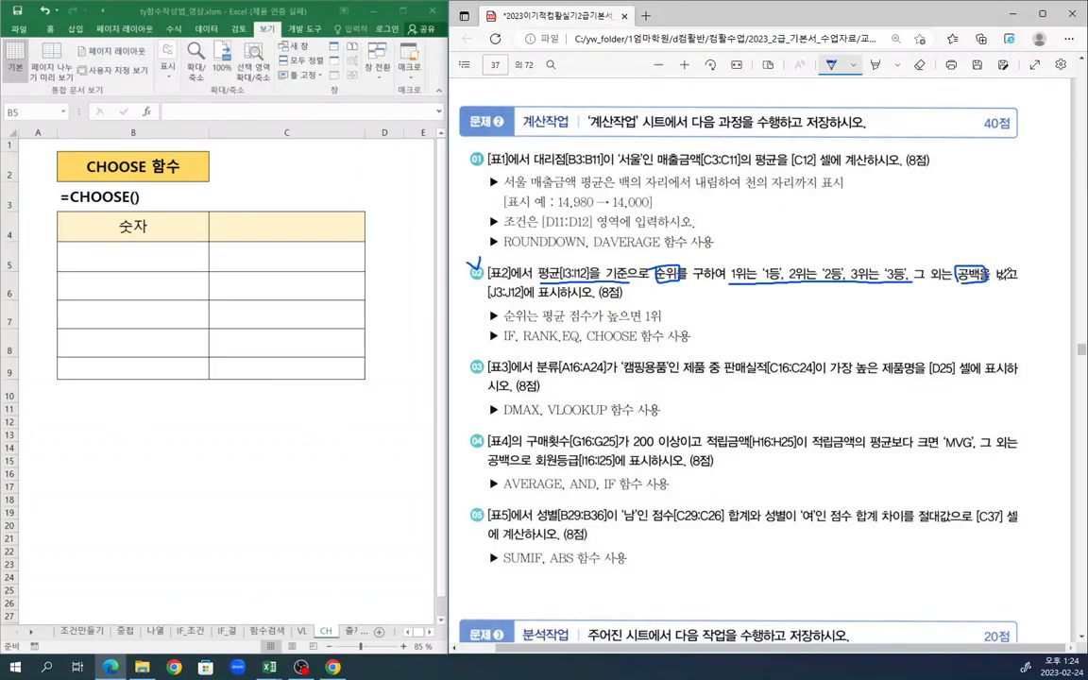
drag(995, 281, 1018, 280)
drag(608, 325, 673, 324)
- Highlight problem 02's function line and its text from 평균 to '3등', and pen-underline "RANK.EQ, CHOOSE 함수"
click(875, 64)
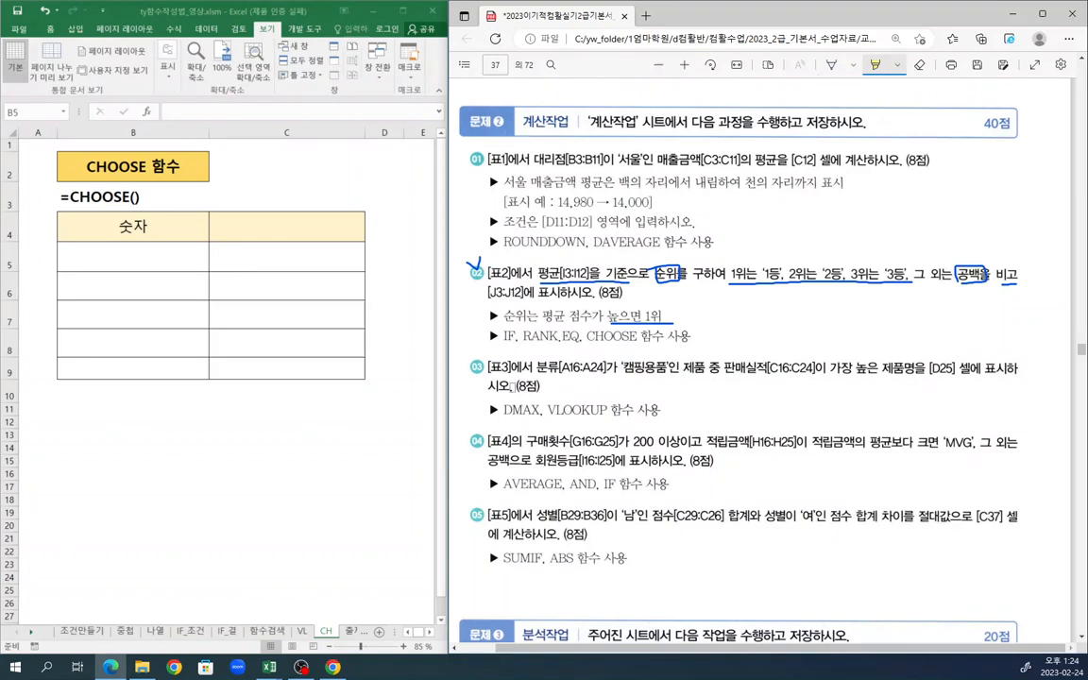
drag(518, 335, 693, 335)
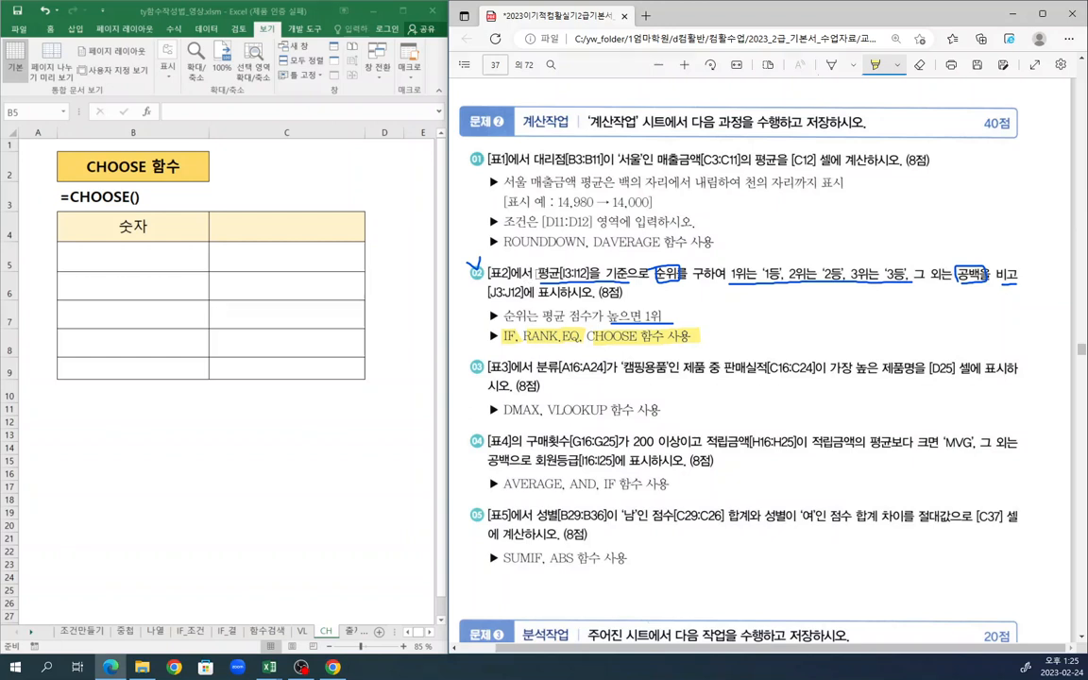
mouse_move(538, 274)
mouse_down()
mouse_move(907, 275)
mouse_move(906, 292)
mouse_up()
click(831, 64)
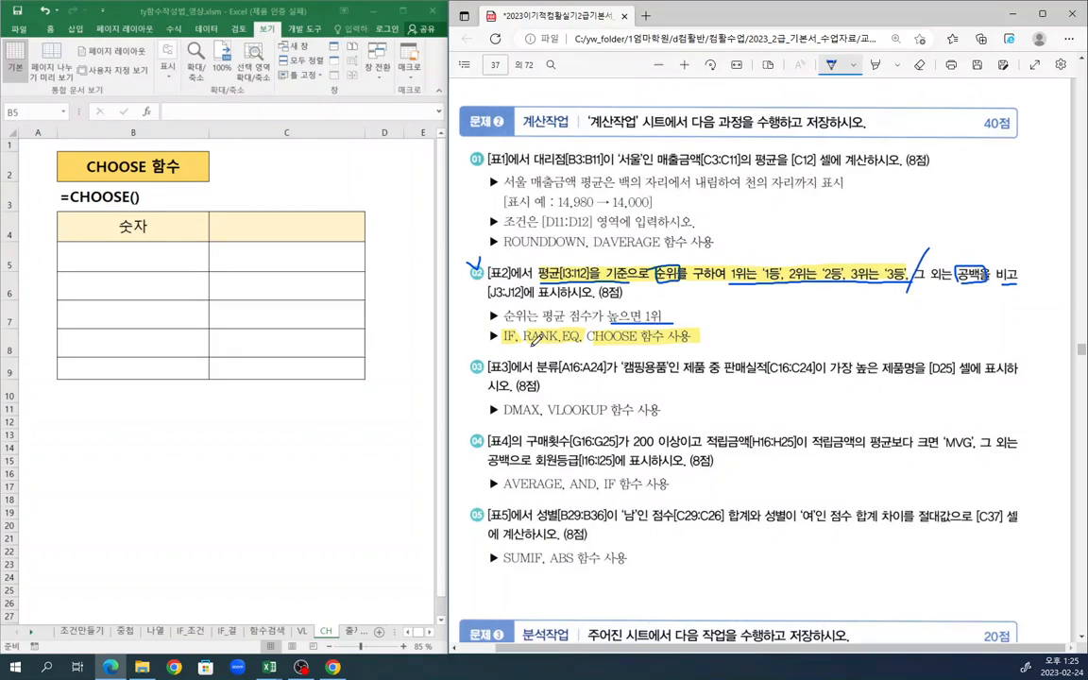
mouse_move(525, 348)
mouse_down()
mouse_move(683, 342)
mouse_move(637, 329)
mouse_move(641, 322)
mouse_up()
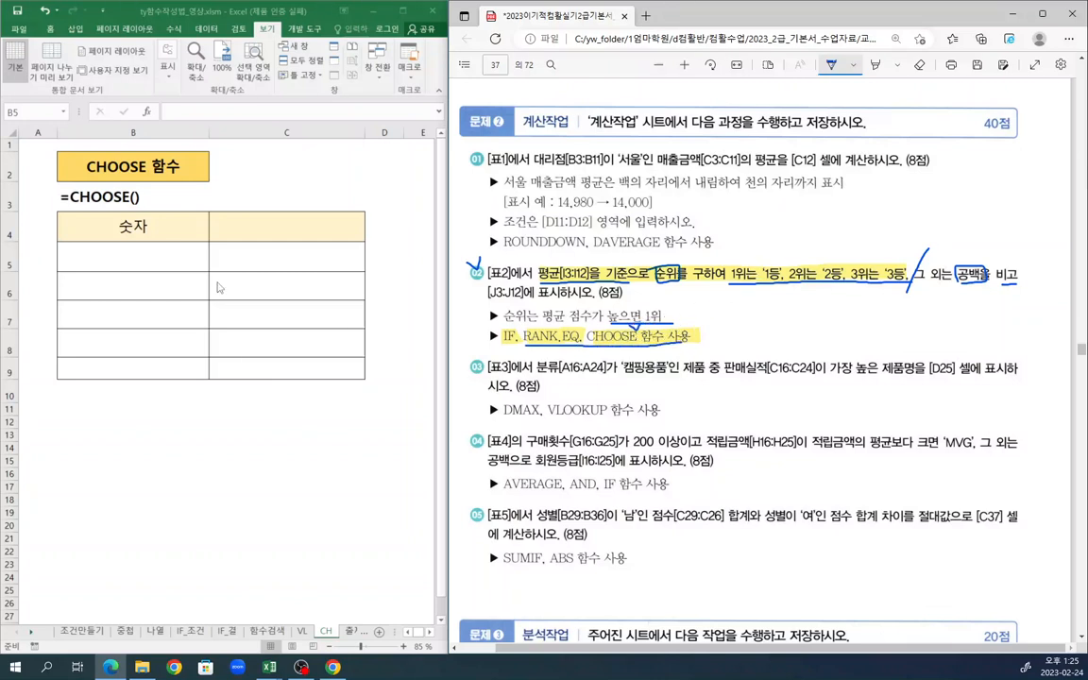
- Enter rank.eq as the header in cell C4 of the CHOOSE 함수 practice table
click(139, 228)
click(257, 224)
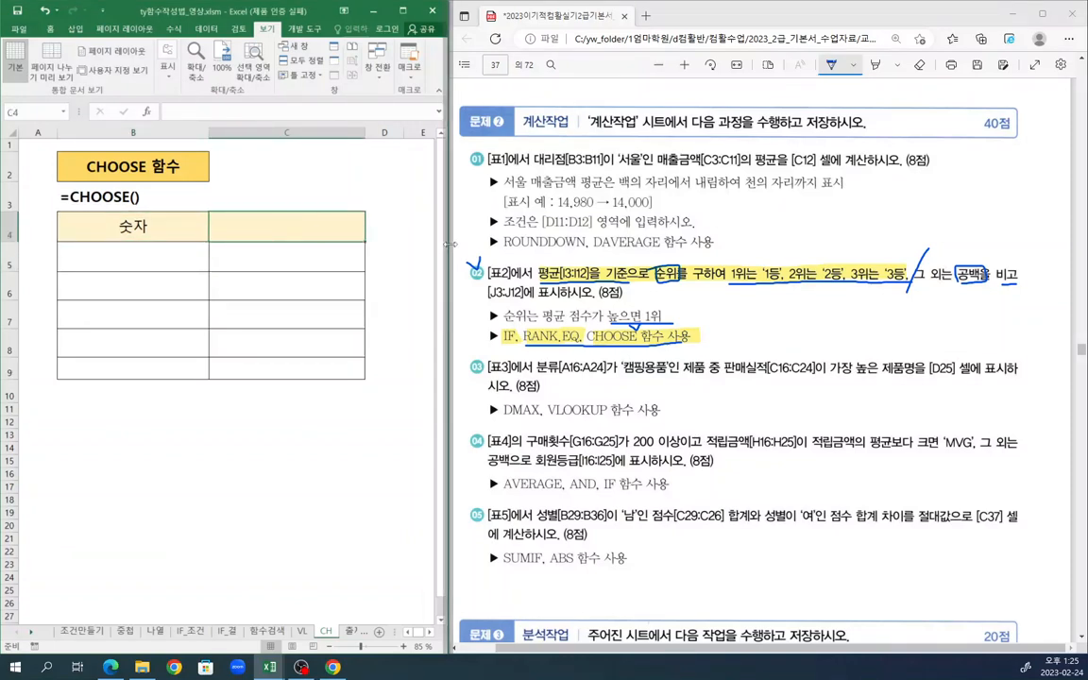
text(ran)
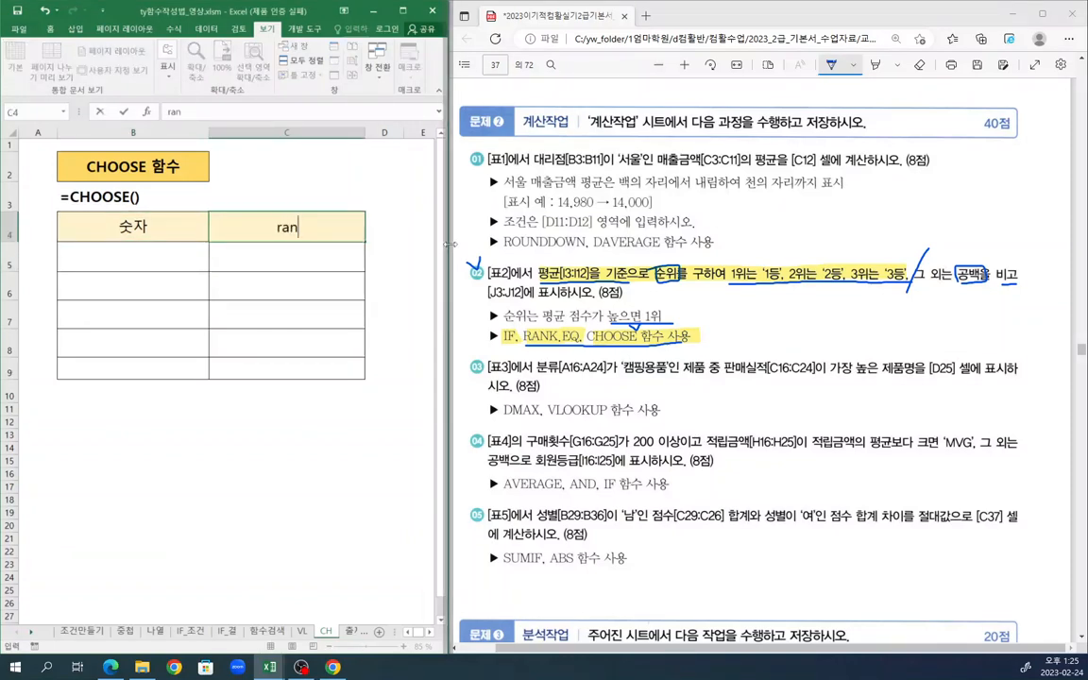
text(k.eq)
key(Return)
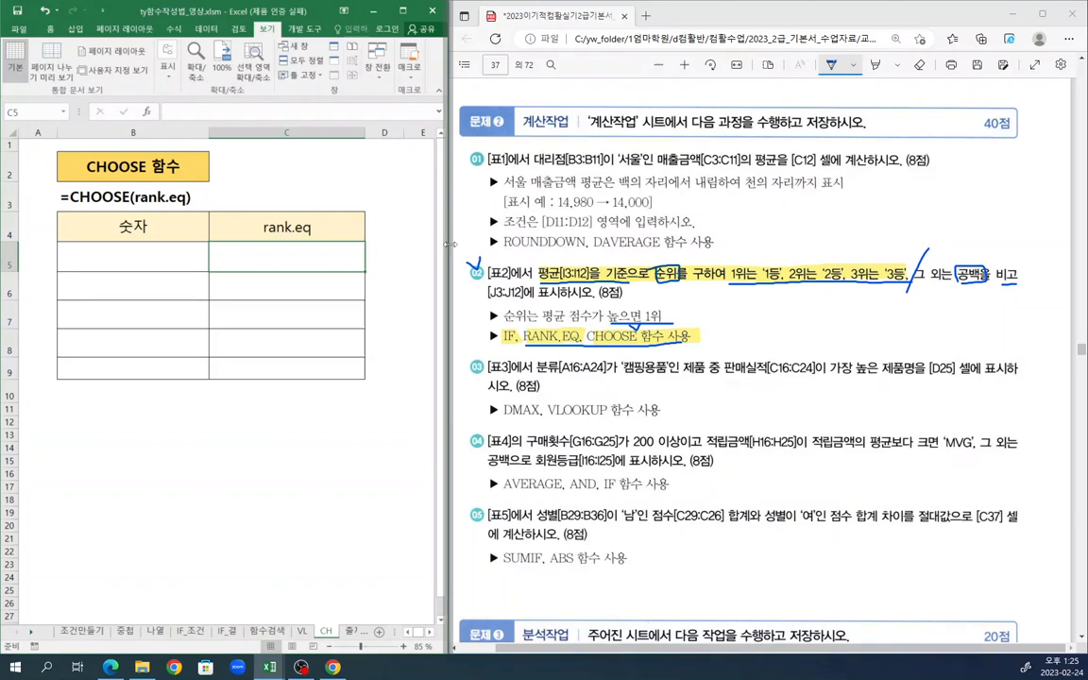
- Enter the numbers 1, 2 and 3 in cells B5 to B7 under 숫자
key(Left)
text(1)
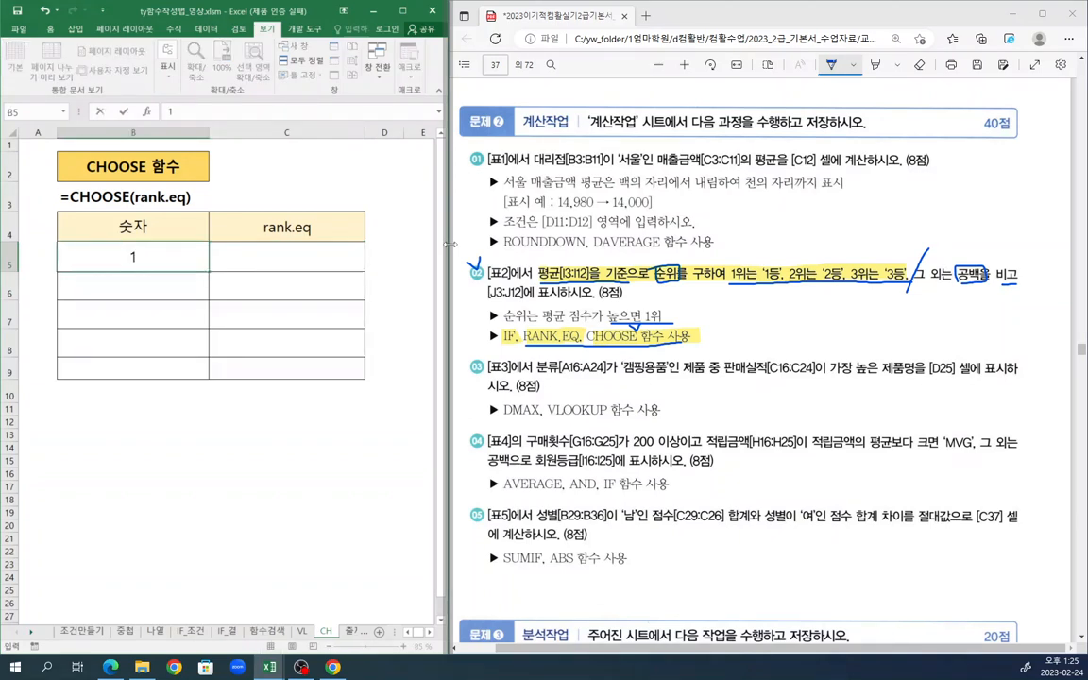
key(Return)
text(2)
key(Return)
text(3)
key(Right)
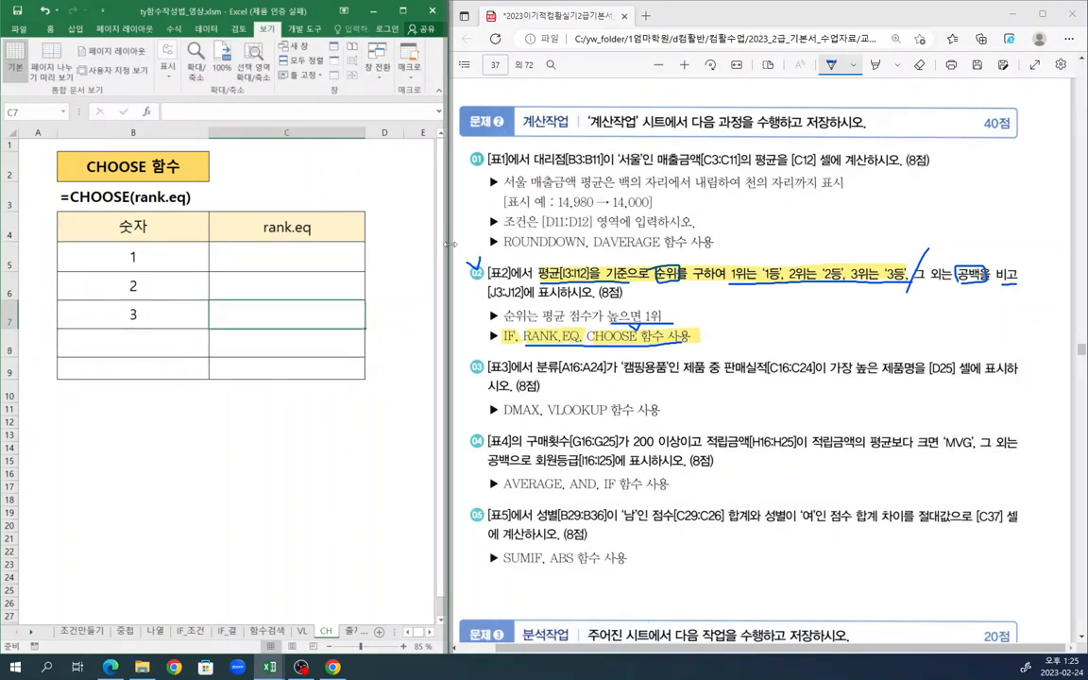
- Enter 1등 in cell C5 beside the number 1
key(Up)
key(Up)
text(1)
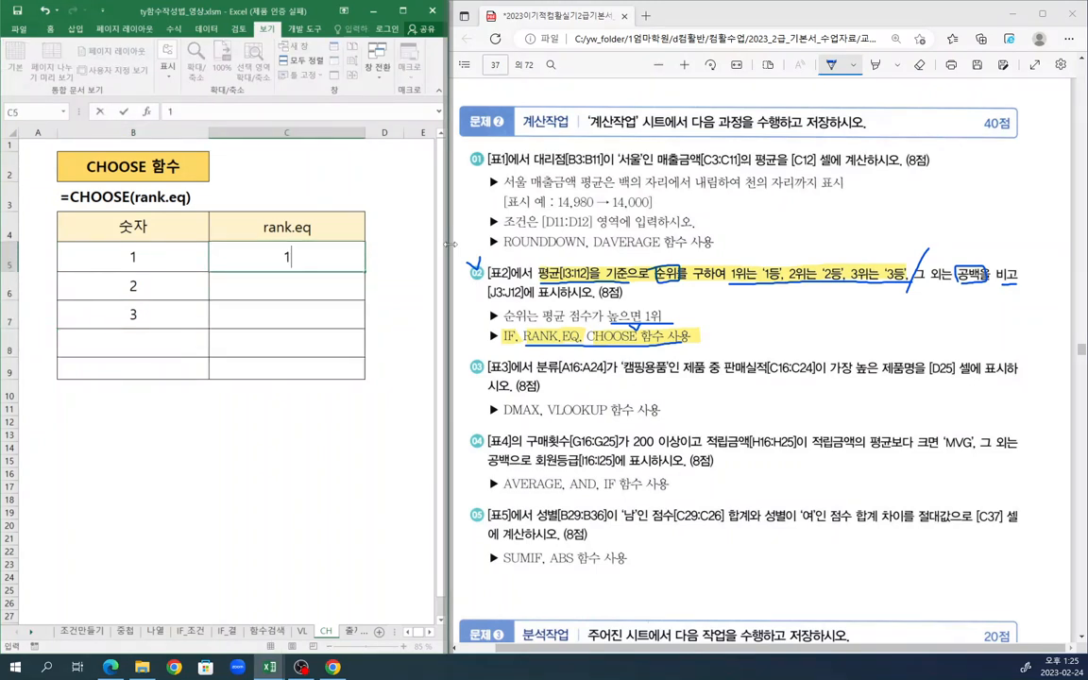
text(등)
key(BackSpace)
key(BackSpace)
text(등)
key(Return)
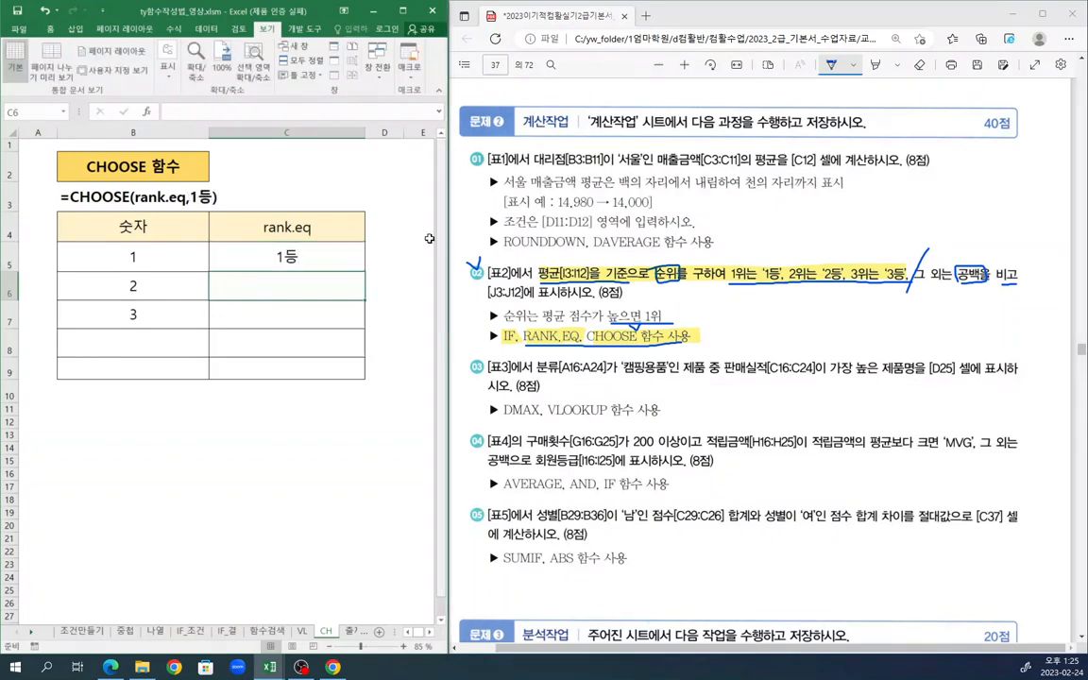
- Fill the 1등 series from C5 down through C7 and turn off the PDF drawing pen
click(312, 259)
drag(365, 271, 359, 323)
click(188, 334)
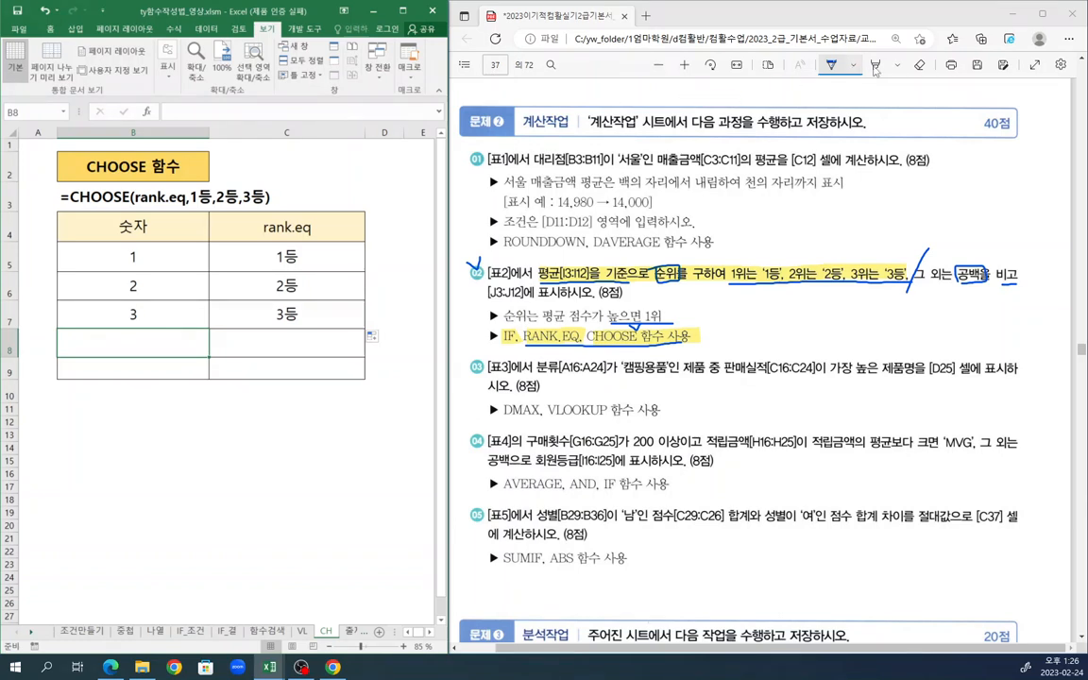
click(835, 71)
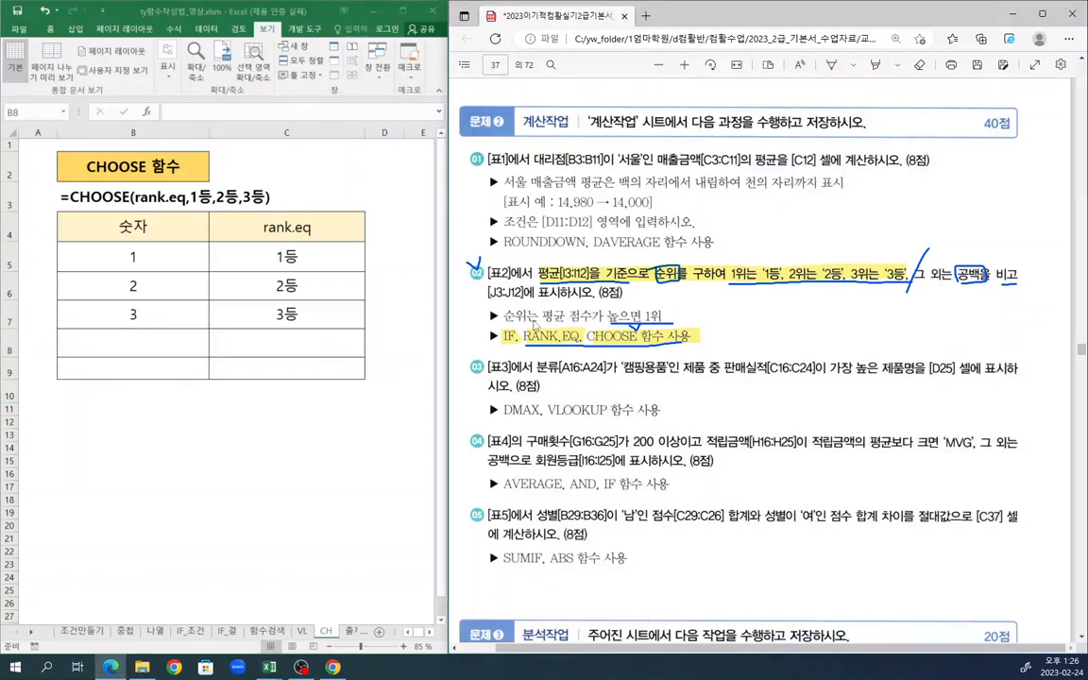
- Pen a box around IF and another around RANK.EQ, CHOOSE in problem 02, and mark '2등' and 공백 from below
click(830, 65)
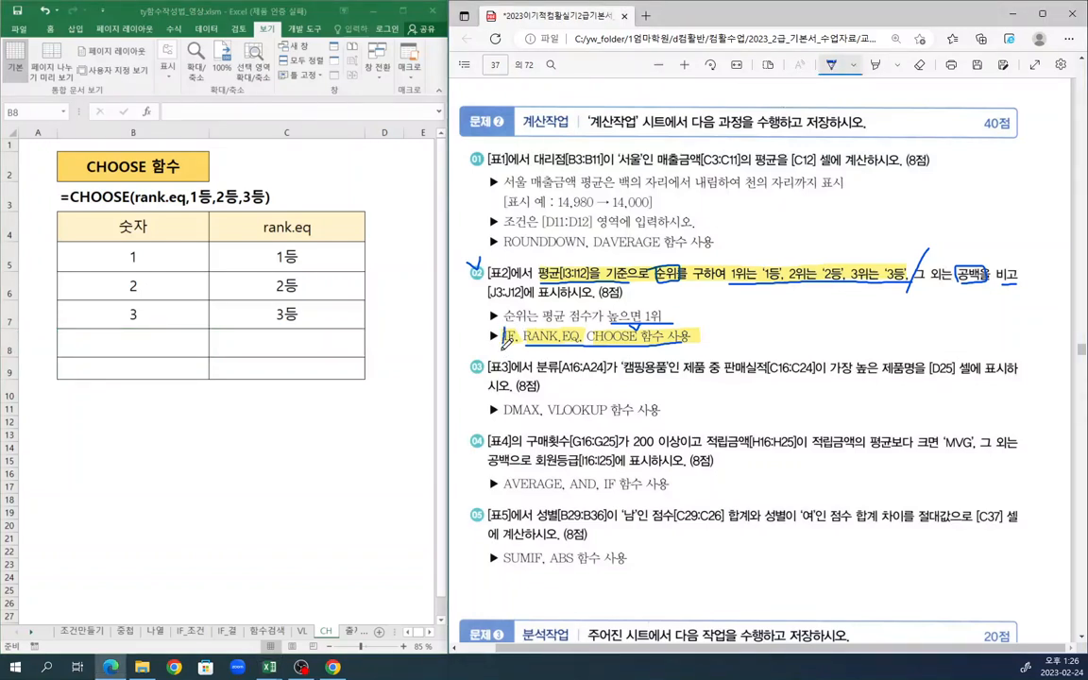
drag(525, 343, 517, 323)
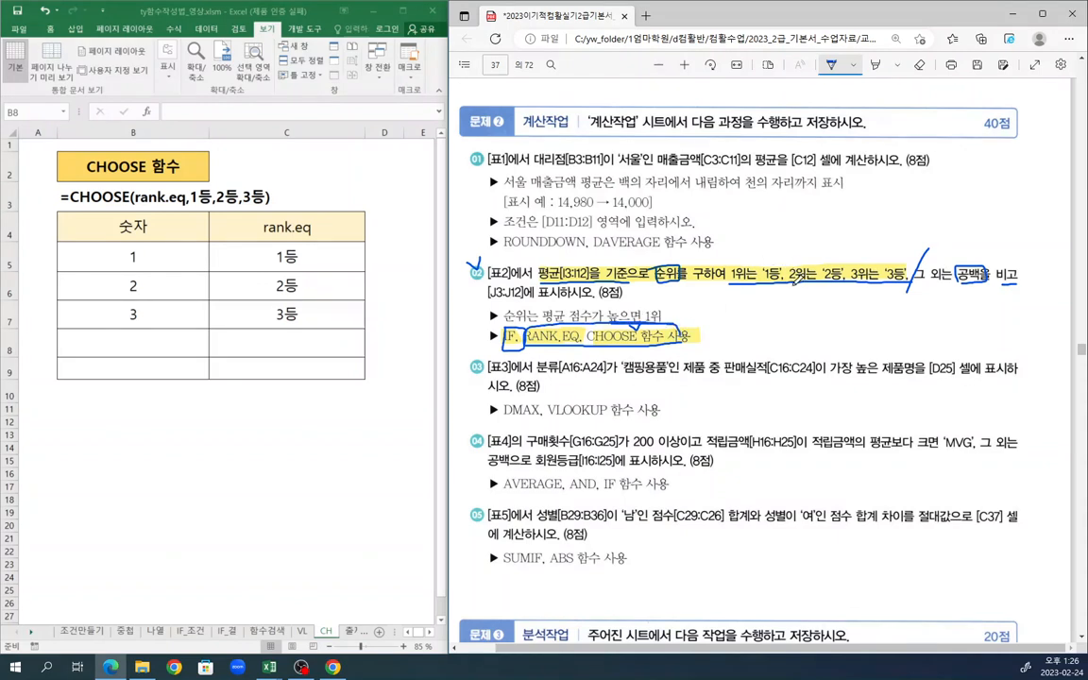
mouse_move(824, 294)
mouse_down()
mouse_move(829, 285)
mouse_move(835, 295)
mouse_up()
mouse_move(968, 290)
mouse_down()
mouse_move(972, 300)
mouse_move(979, 285)
mouse_up()
- On the IF_결 practice sheet, enter choose(1등,2등) as the first 결과 in cell C4
click(226, 630)
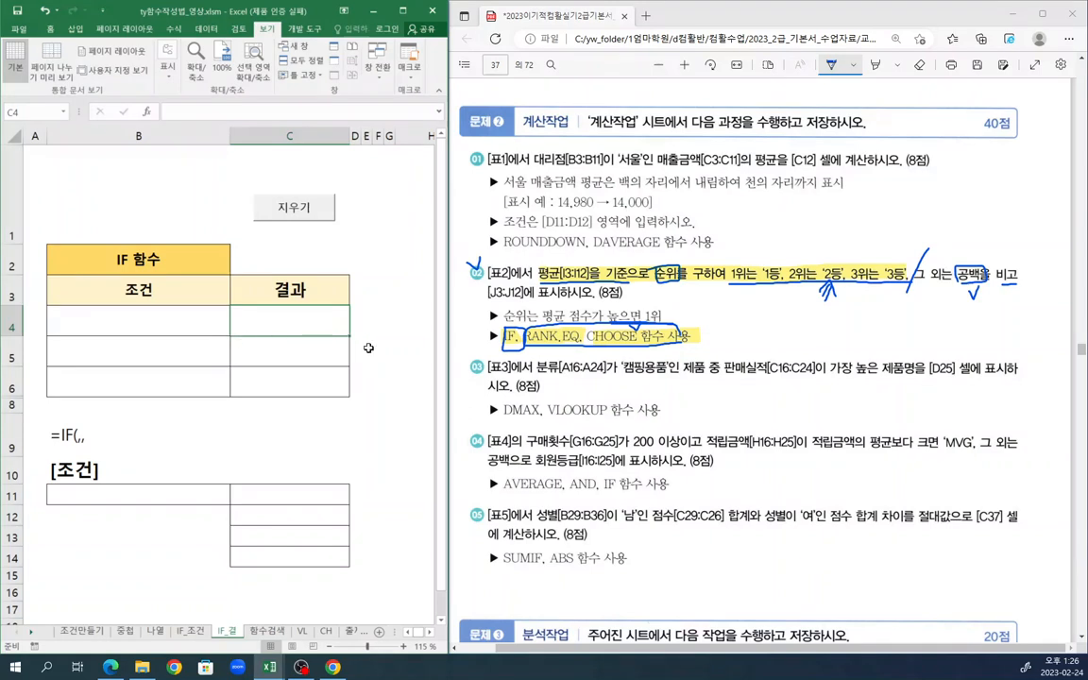
text(c)
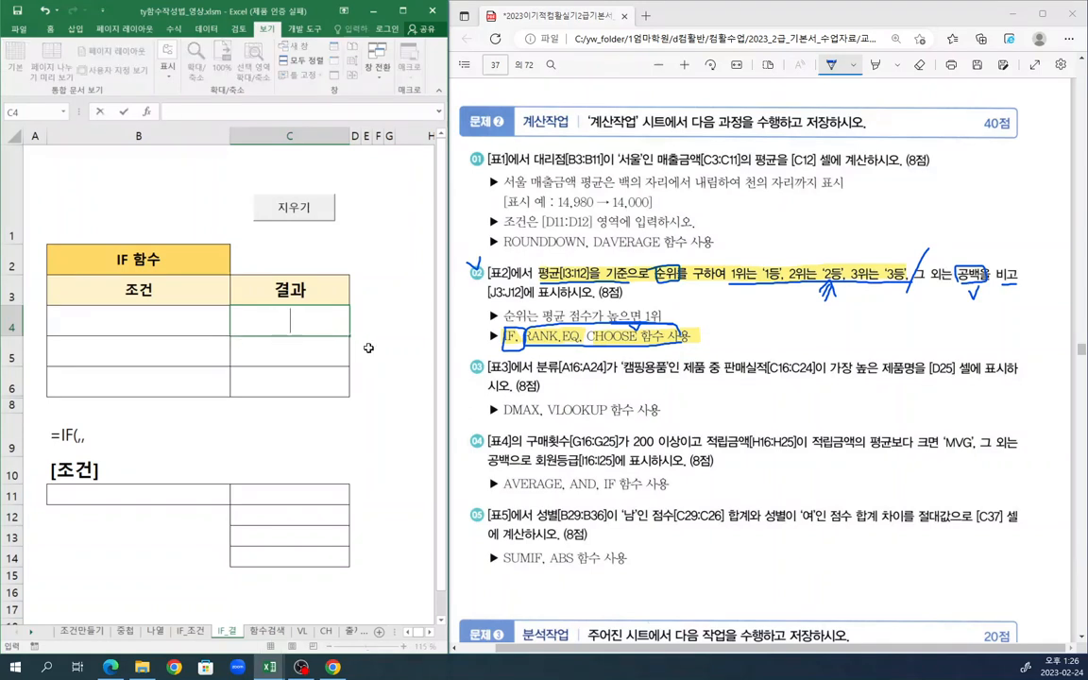
text(hoose(1)
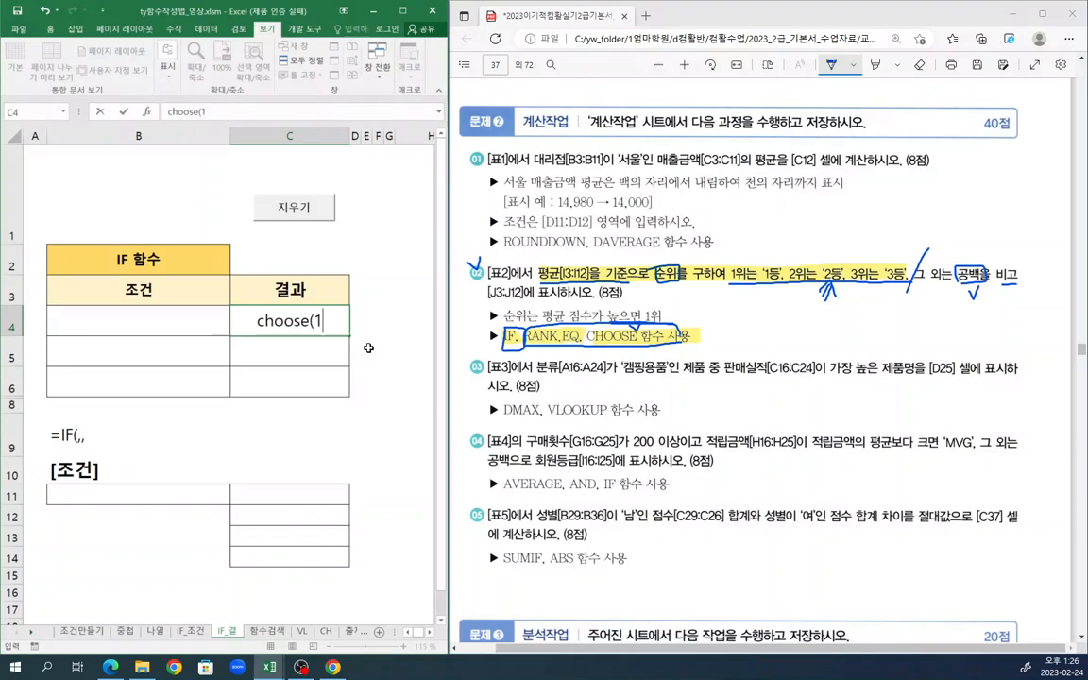
text(me)
key(BackSpace)
key(BackSpace)
key(Hangul)
text(ㄷㅡㅇ,2등)
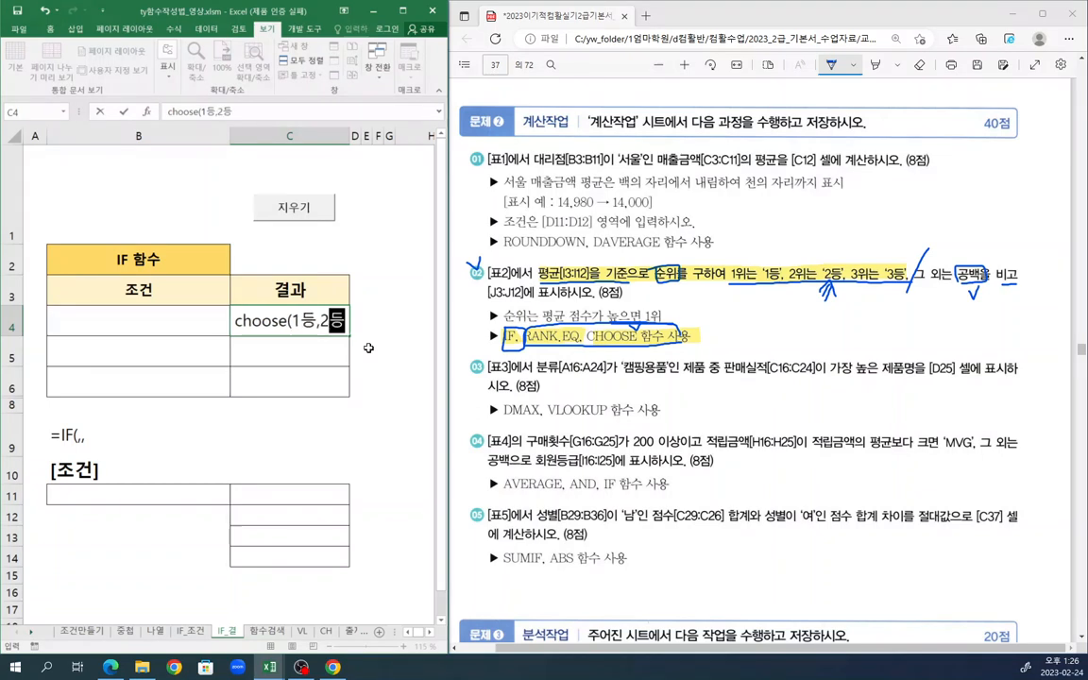
text())
key(Return)
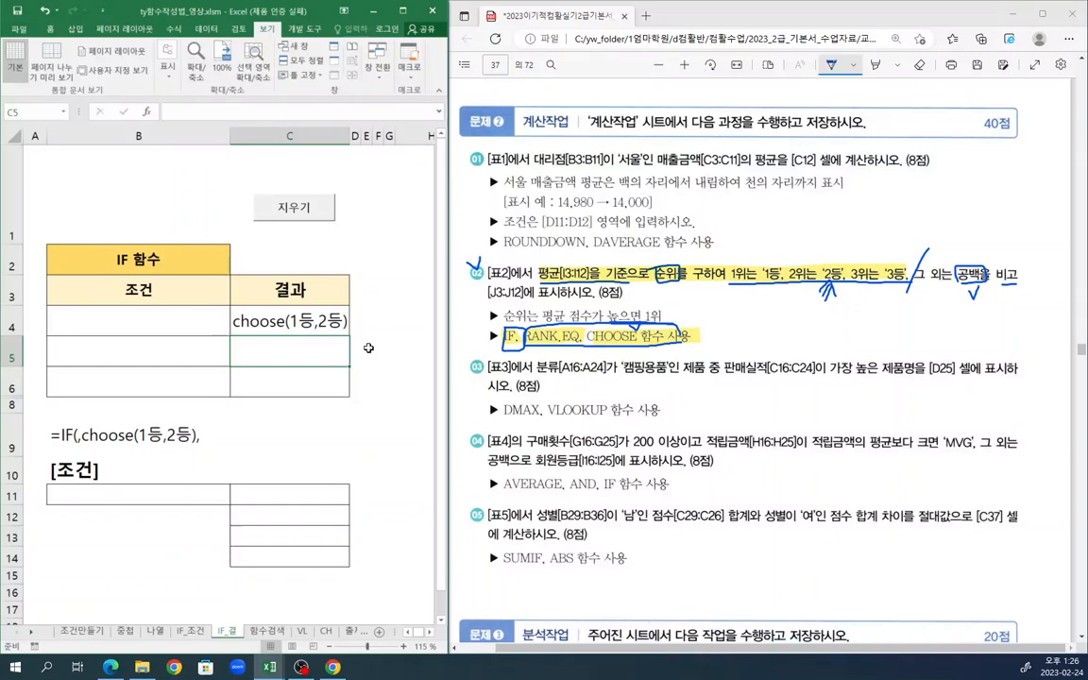
- Enter "" as the second 결과 in C5 and rank.eq<=3 as the 조건 in B4
text("")
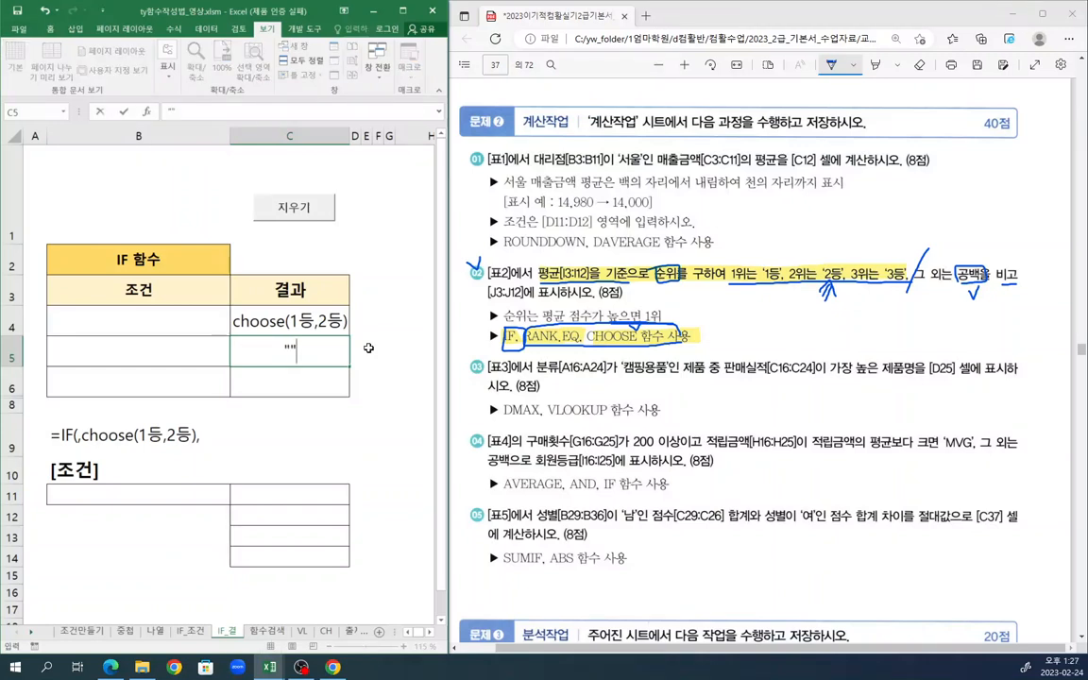
key(Return)
key(Up)
key(Up)
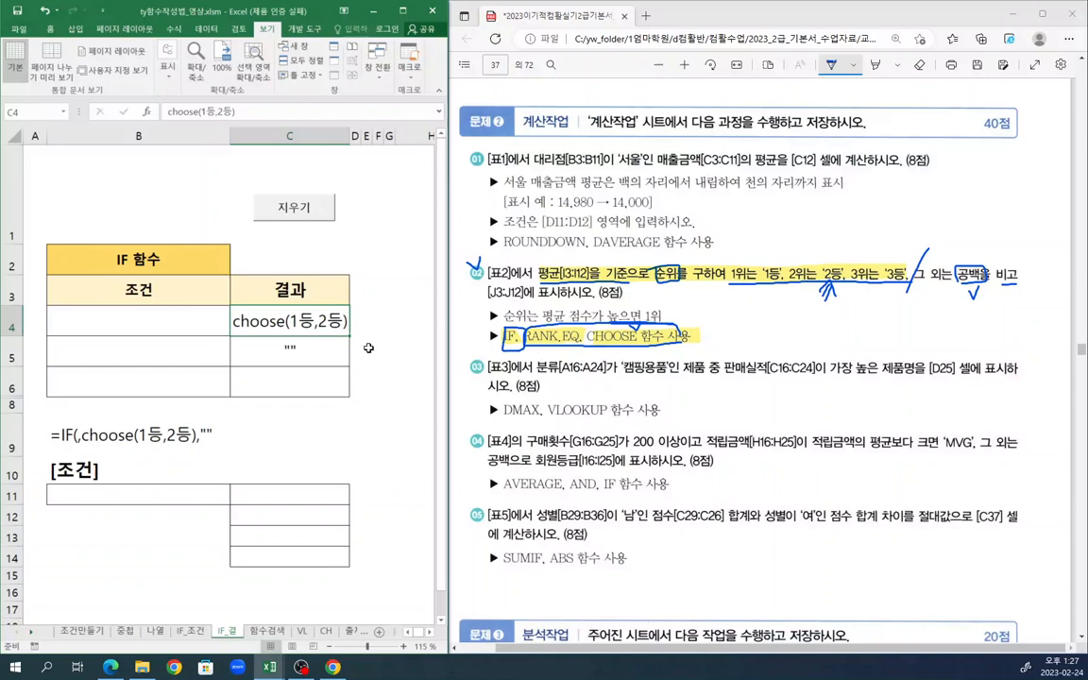
key(Left)
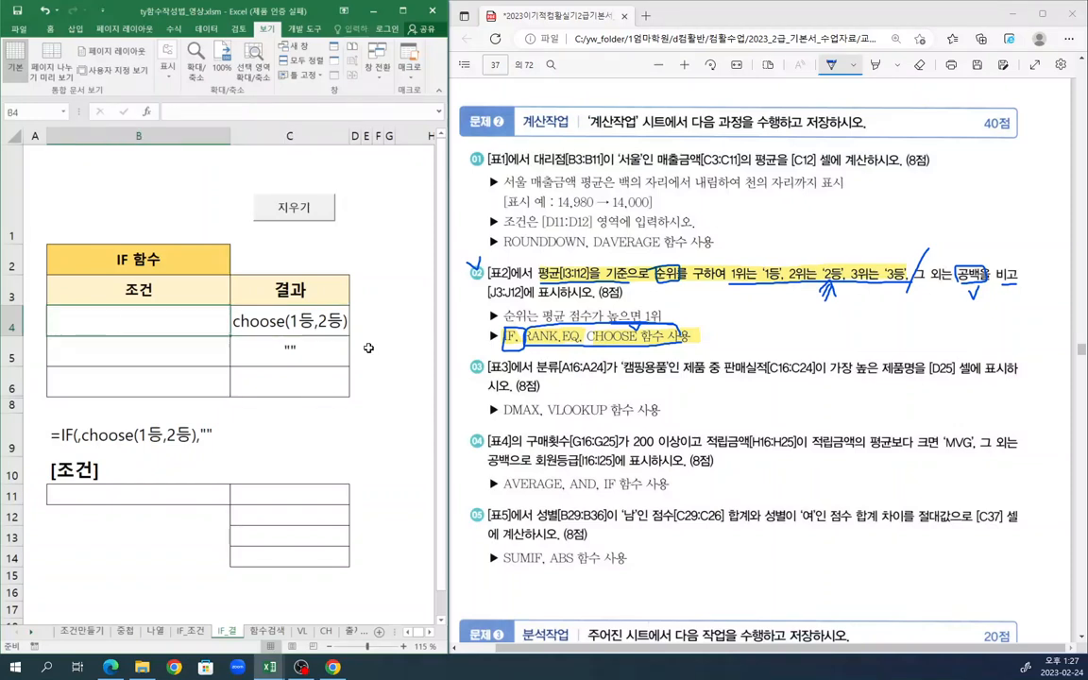
text(rank.eq)
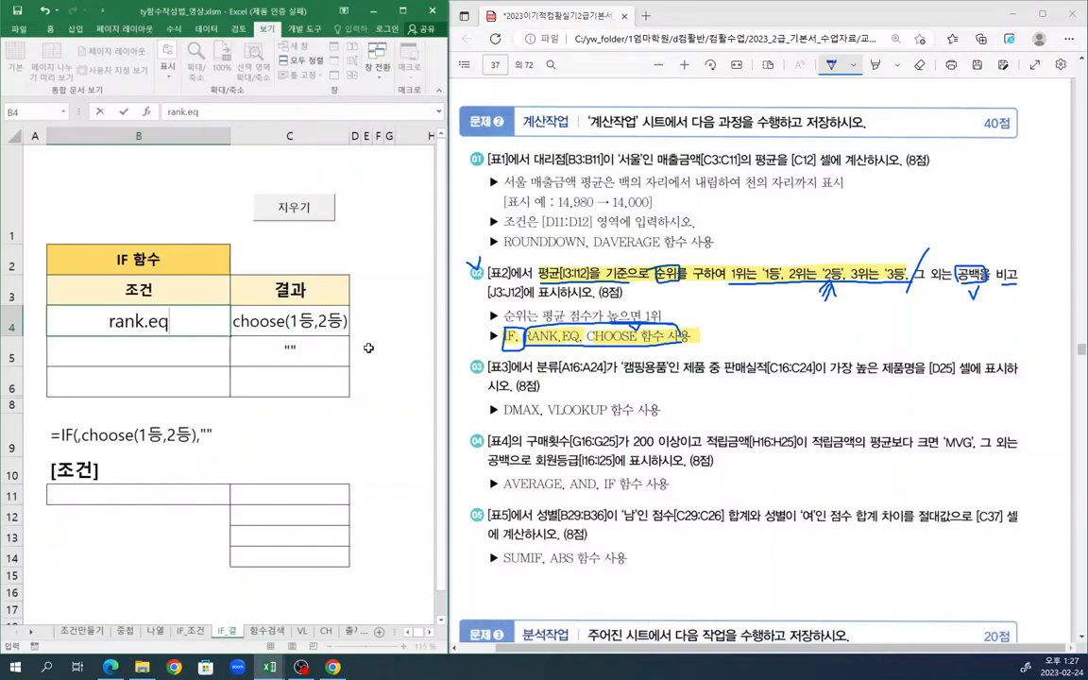
text(<=3)
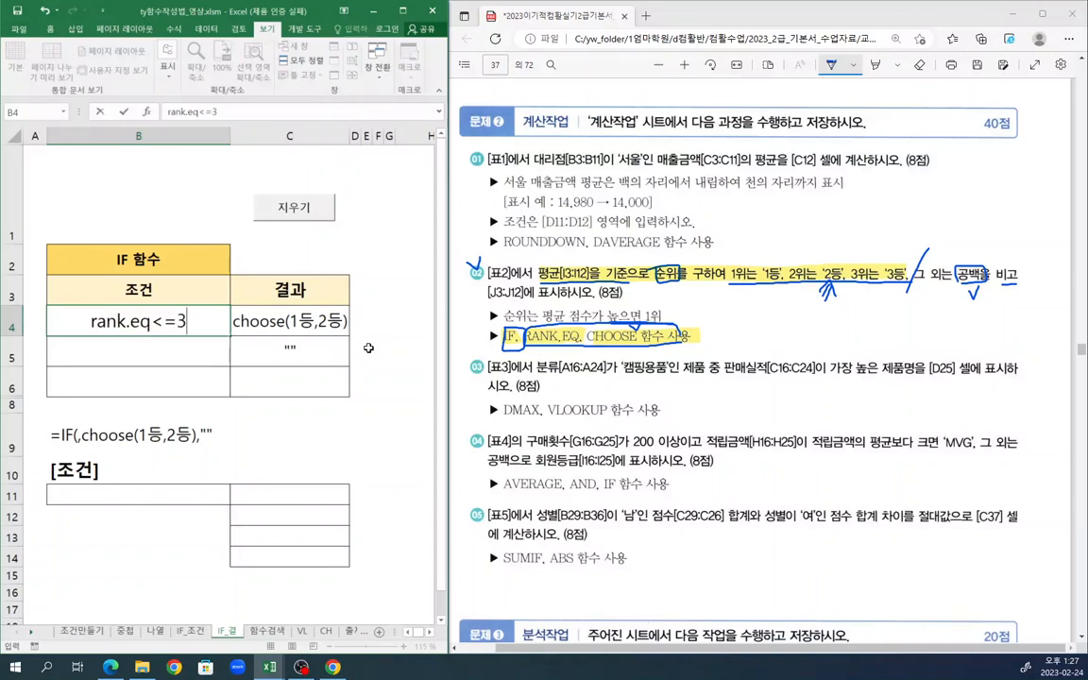
key(Return)
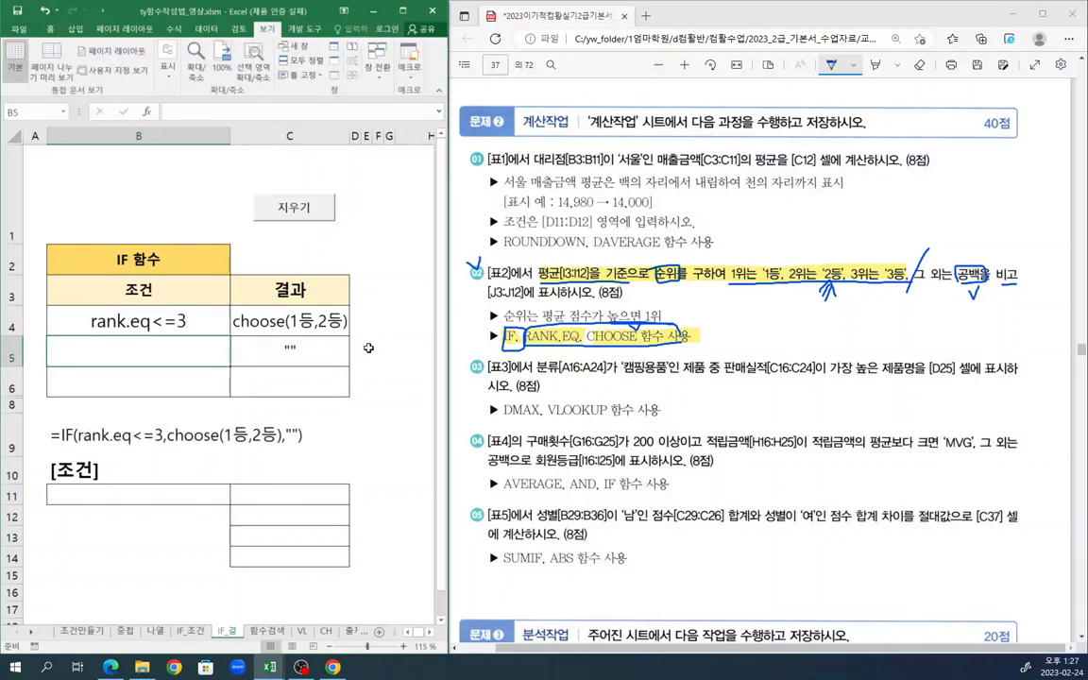
key(Up)
key(Right)
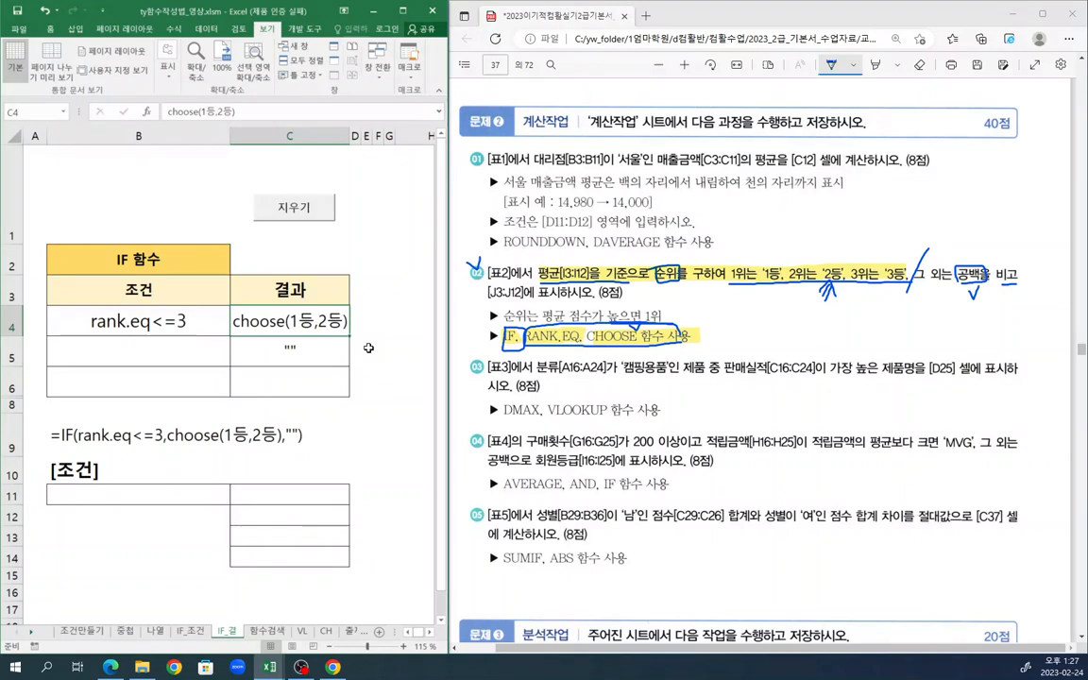
key(Down)
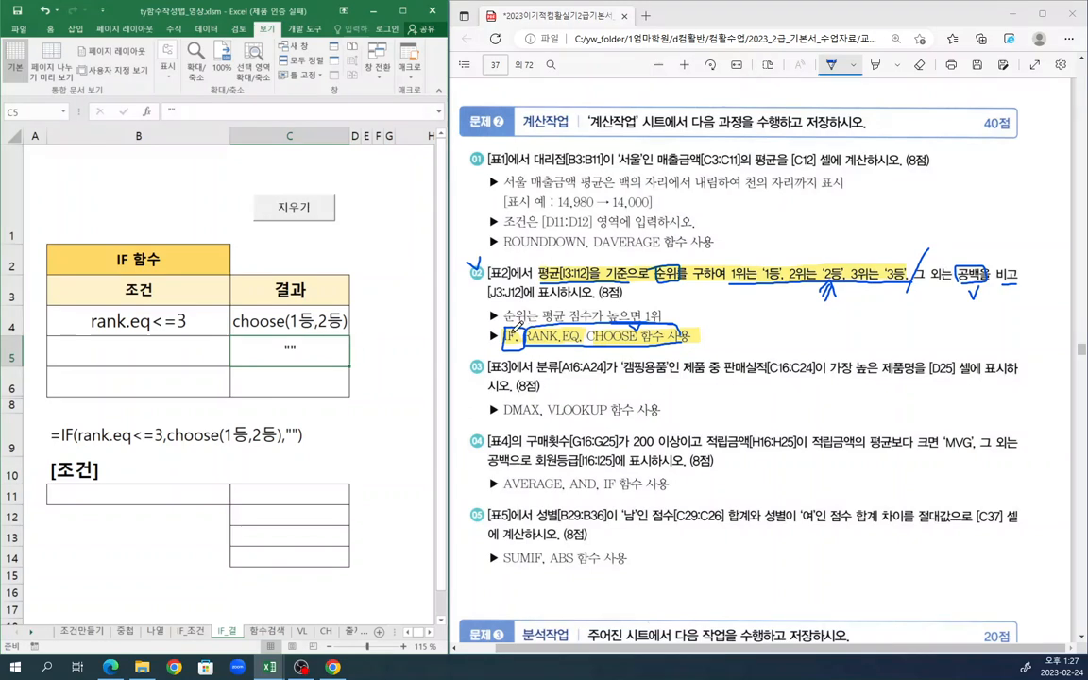
- Handwrite a boxed IFERROR beside problem 02's function list and erase the markings on IF
mouse_move(503, 318)
mouse_down()
mouse_move(732, 322)
mouse_move(757, 349)
mouse_up()
mouse_move(761, 331)
mouse_down()
mouse_move(774, 348)
mouse_move(786, 339)
mouse_move(836, 349)
mouse_move(848, 336)
mouse_up()
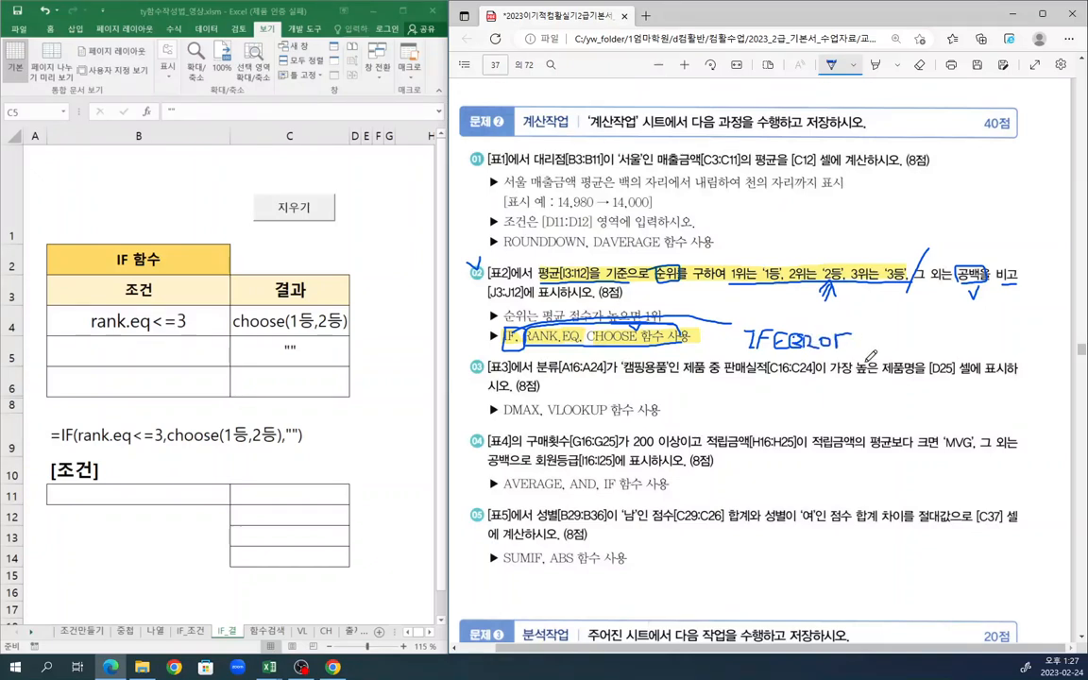
mouse_move(741, 331)
mouse_down()
mouse_move(795, 358)
mouse_move(741, 327)
mouse_up()
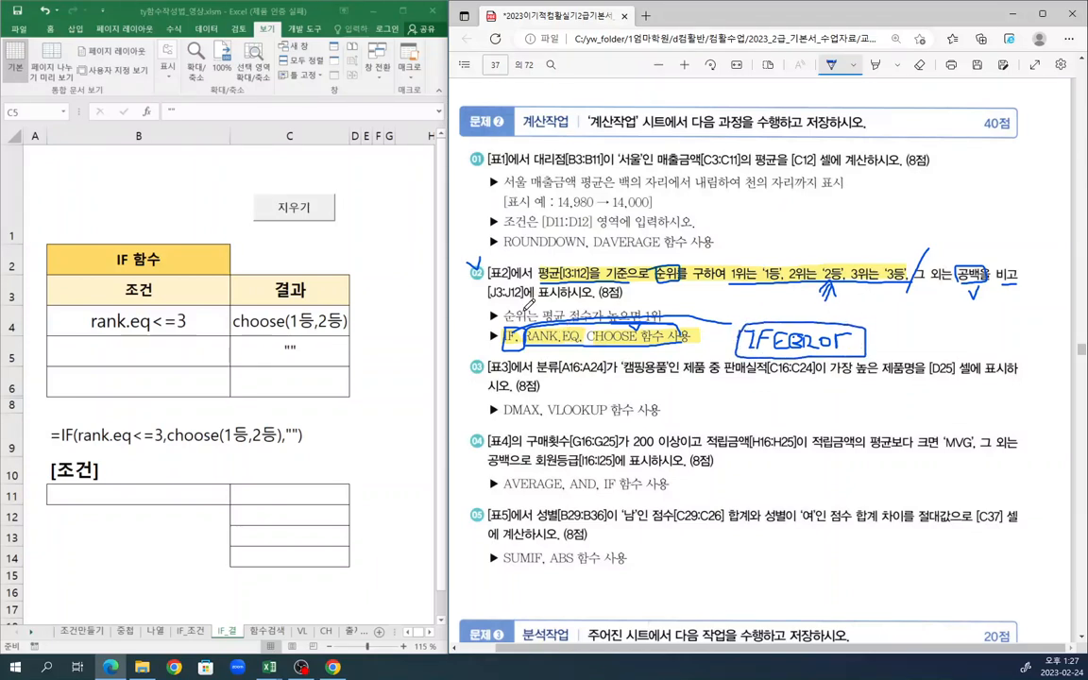
click(924, 67)
mouse_move(508, 322)
mouse_down()
mouse_move(512, 335)
mouse_move(531, 317)
mouse_up()
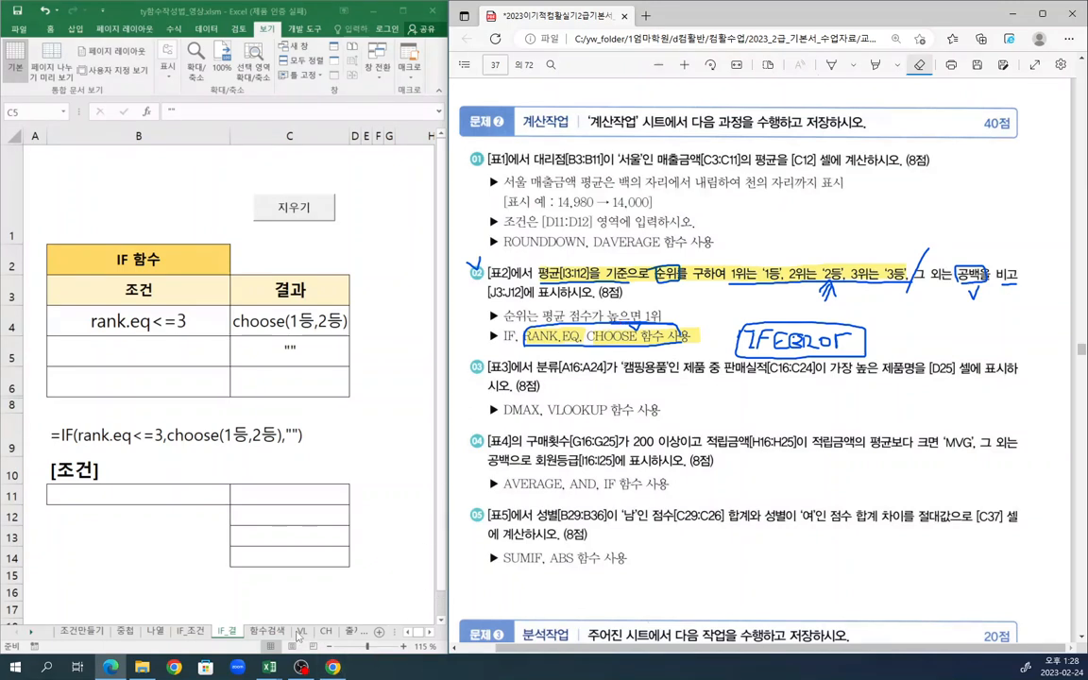
- Switch to the 상시시험문제1회.xlsm workbook and start a RANK.EQ function in J3 under 비고 of 표2, opening its arguments
click(269, 667)
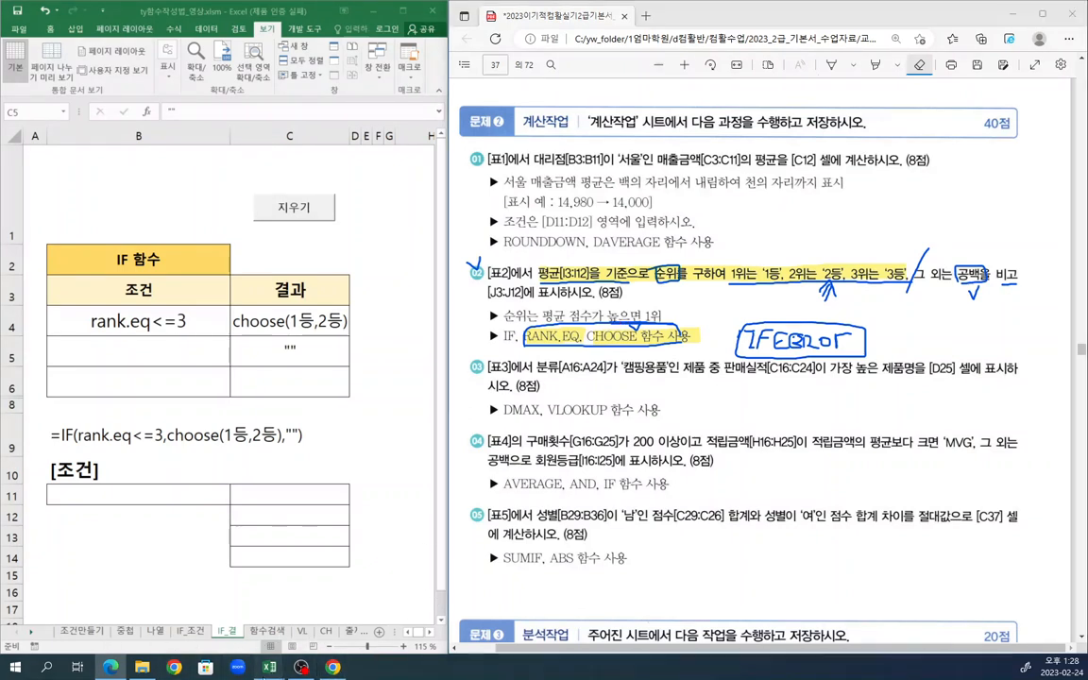
click(243, 621)
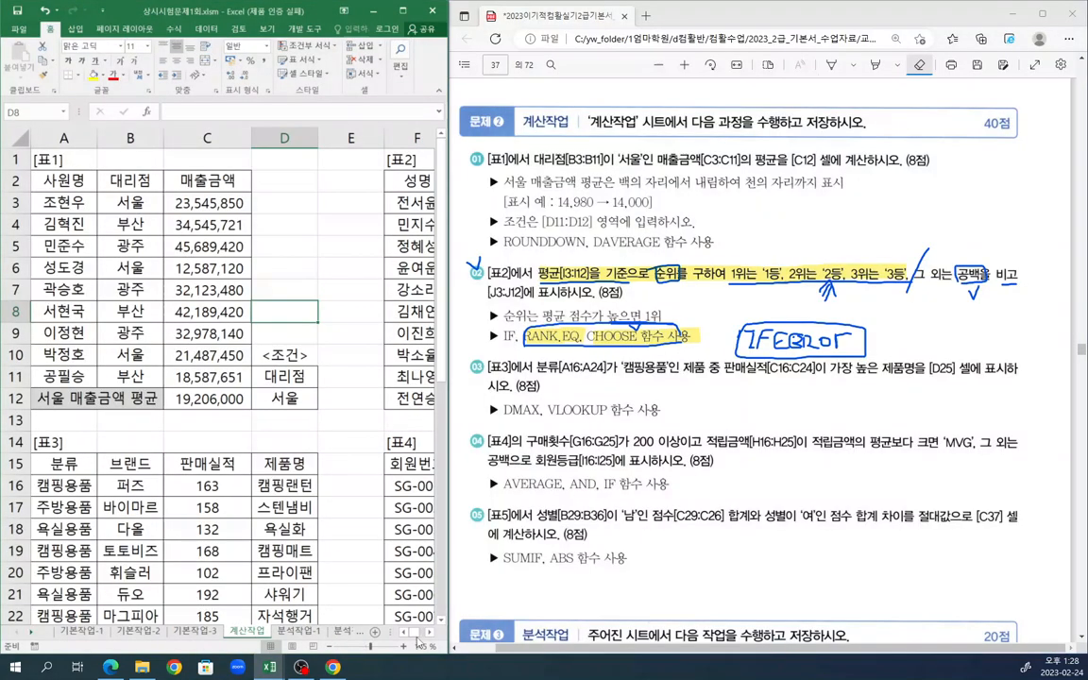
click(430, 634)
click(430, 634)
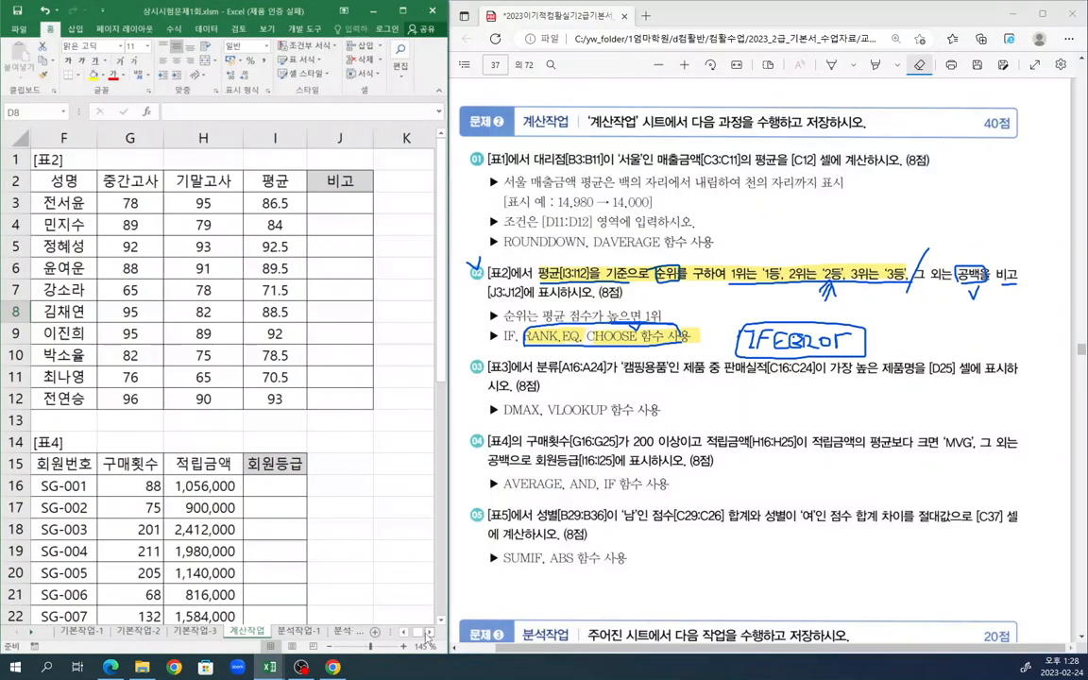
click(308, 312)
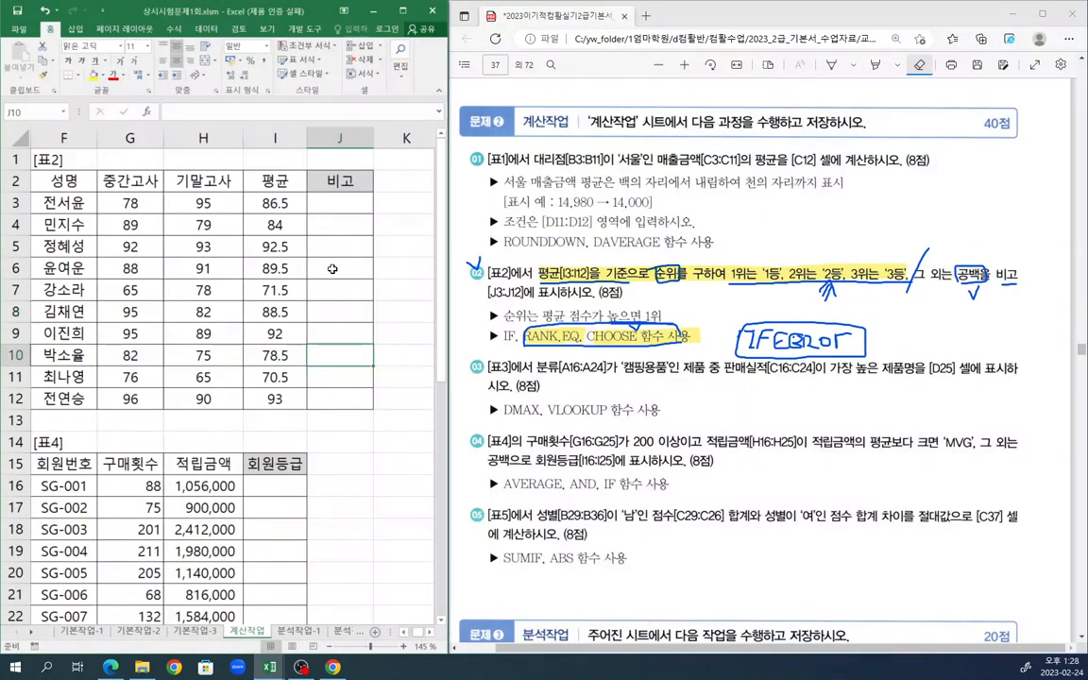
click(320, 202)
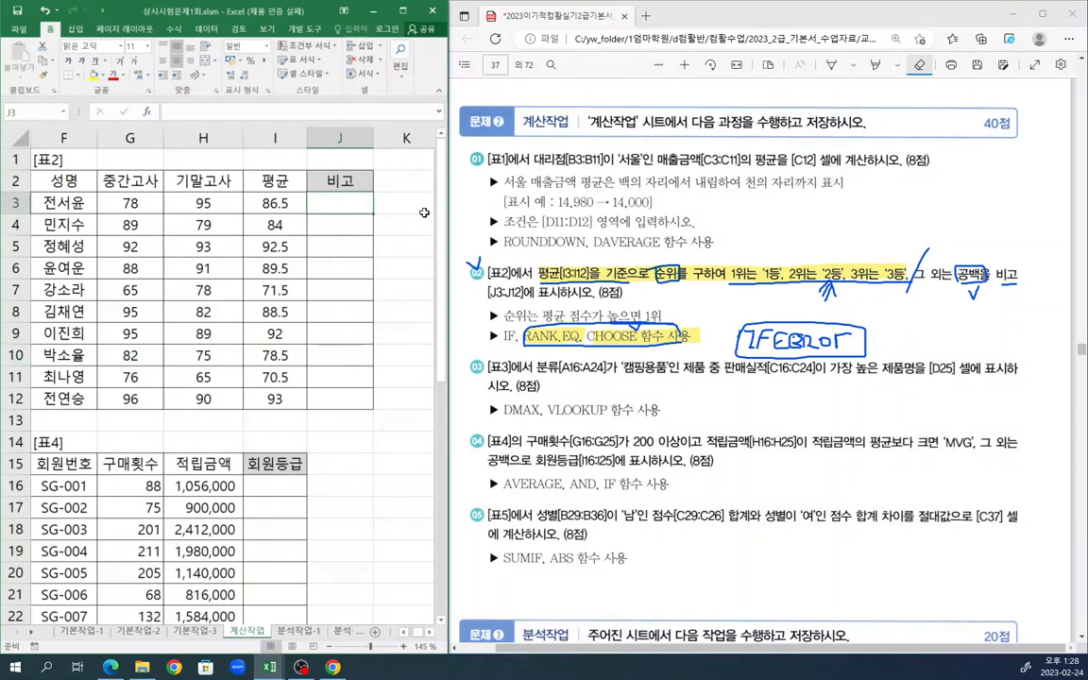
text(=)
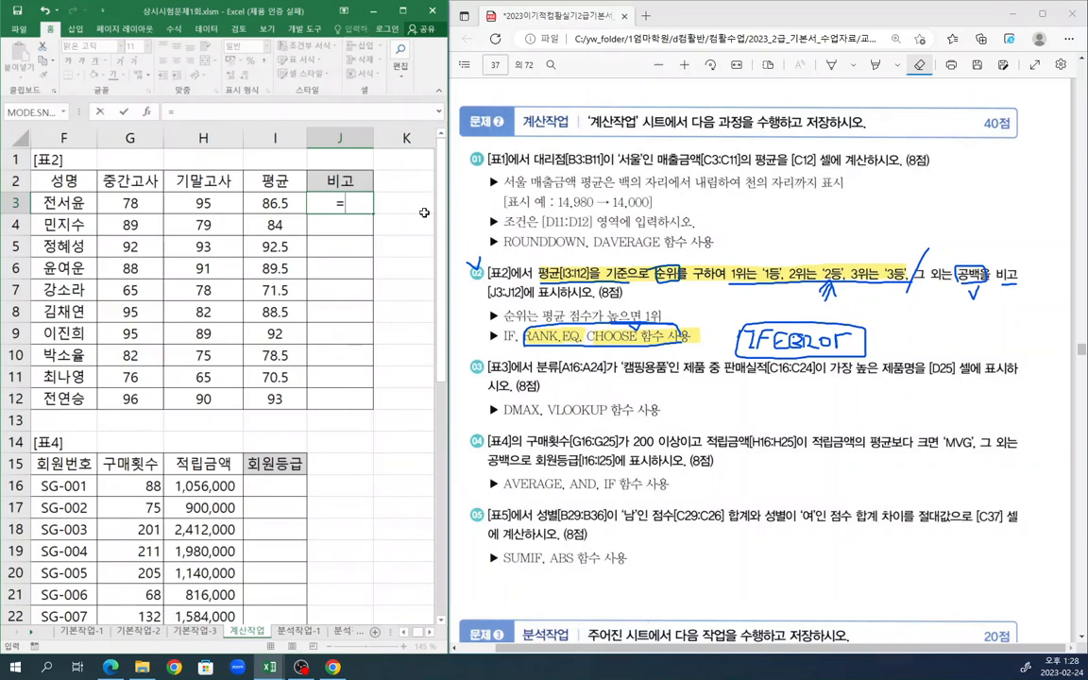
text(rank)
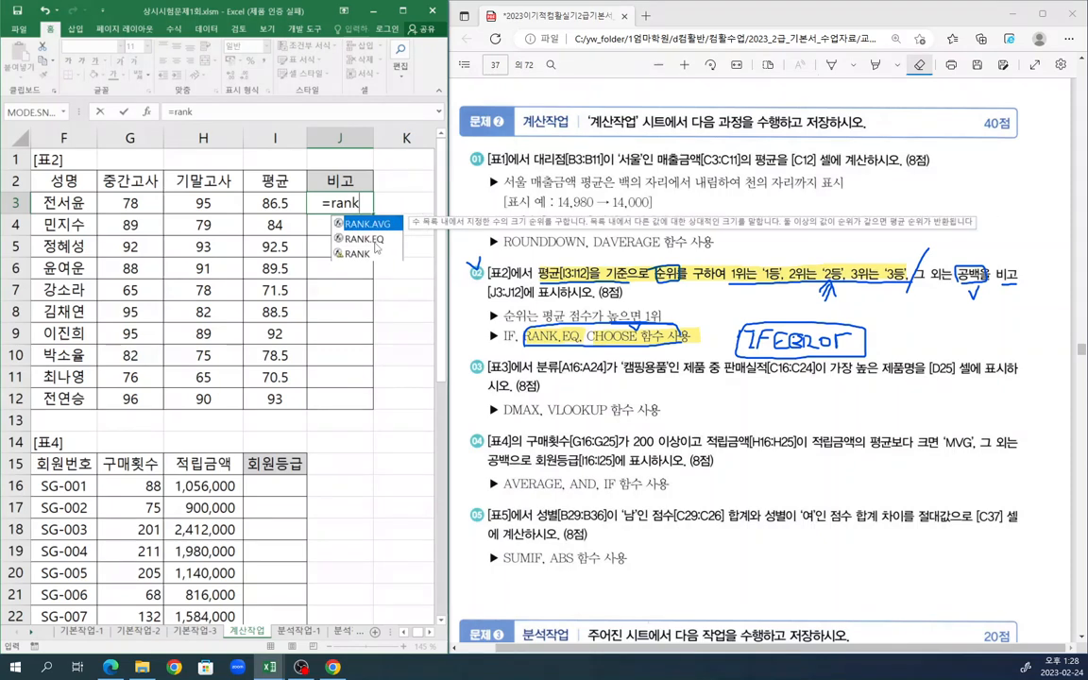
double_click(375, 242)
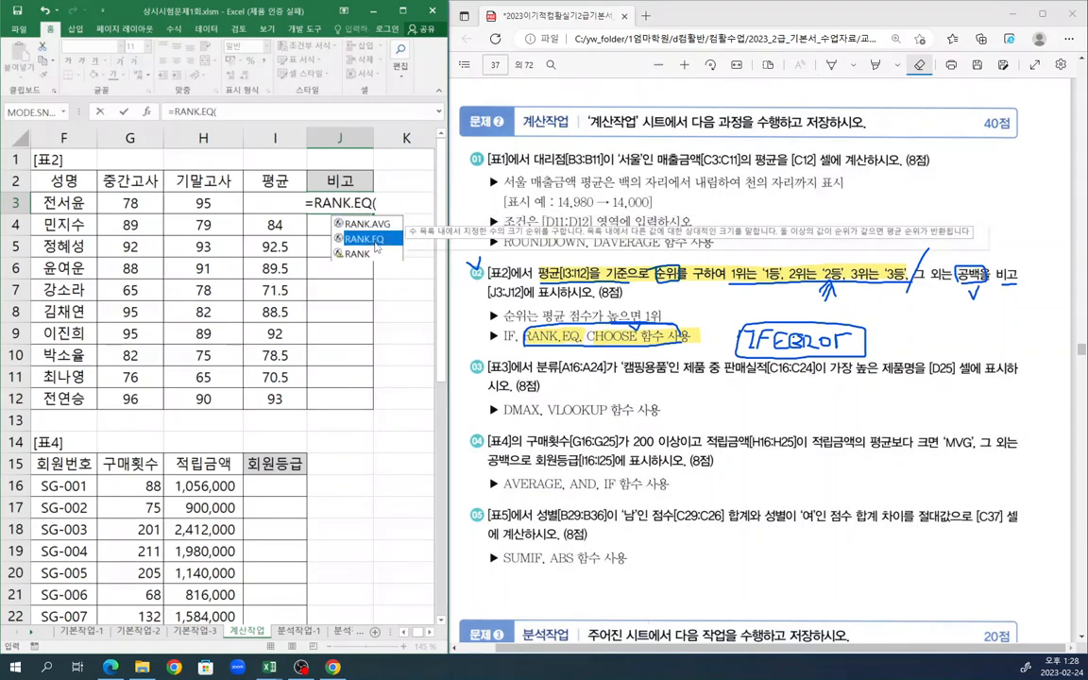
click(147, 115)
- Complete RANK.EQ in J3 with Number I3, Ref $I$3:$I$12 as an absolute range, and Order left empty
drag(352, 189, 302, 324)
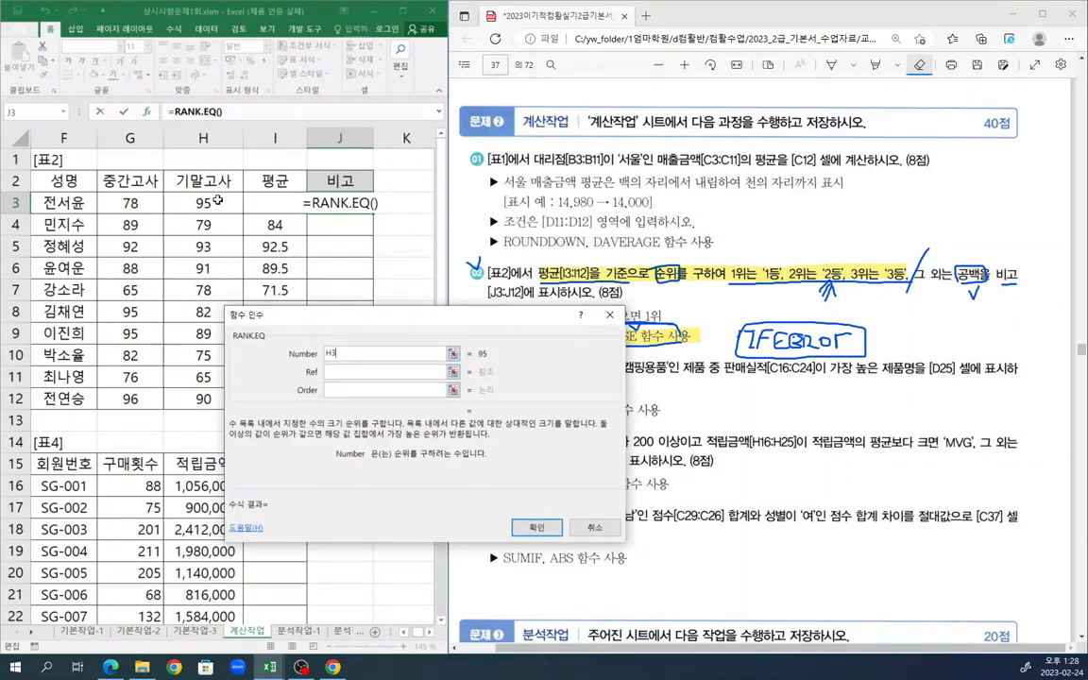
click(218, 200)
key(Right)
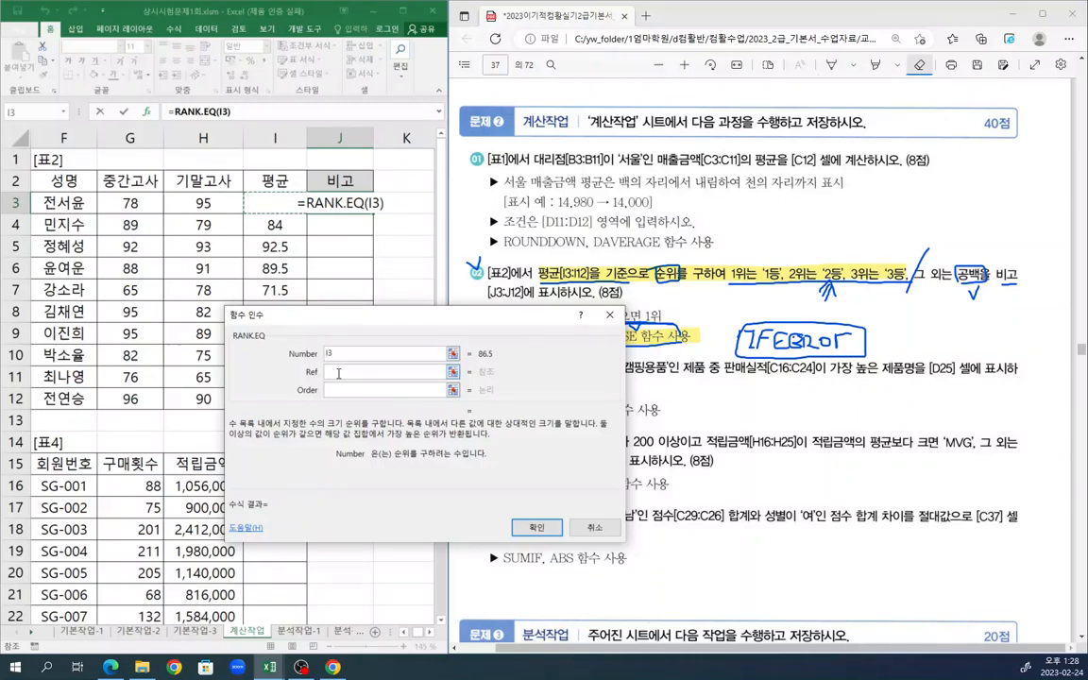
click(354, 371)
drag(325, 320, 422, 288)
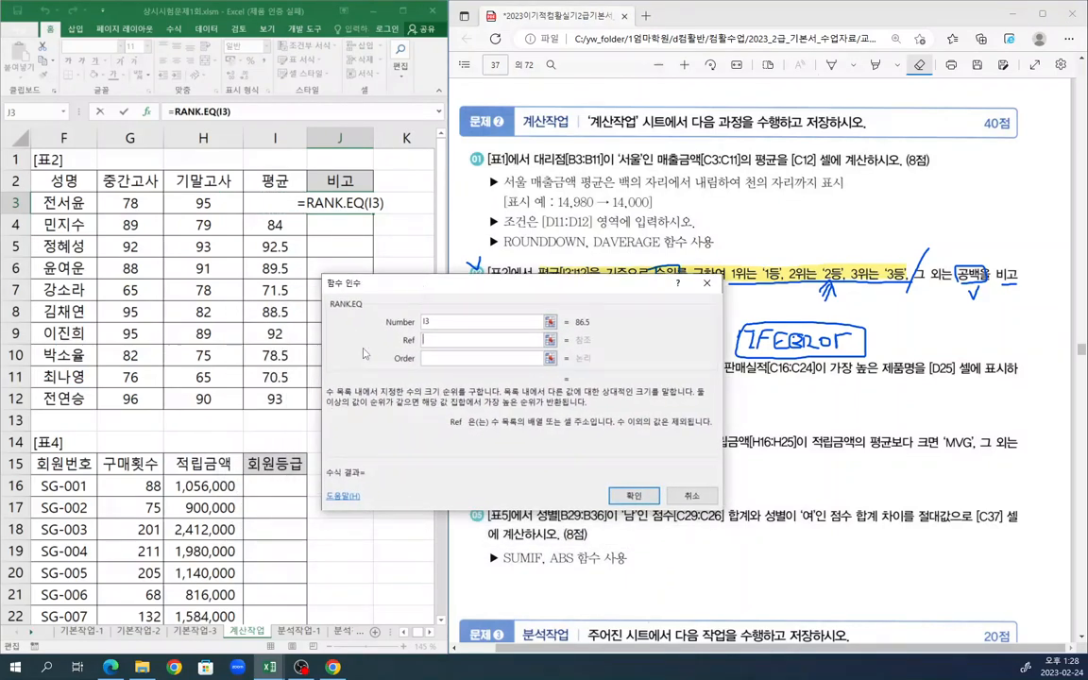
drag(283, 404, 280, 283)
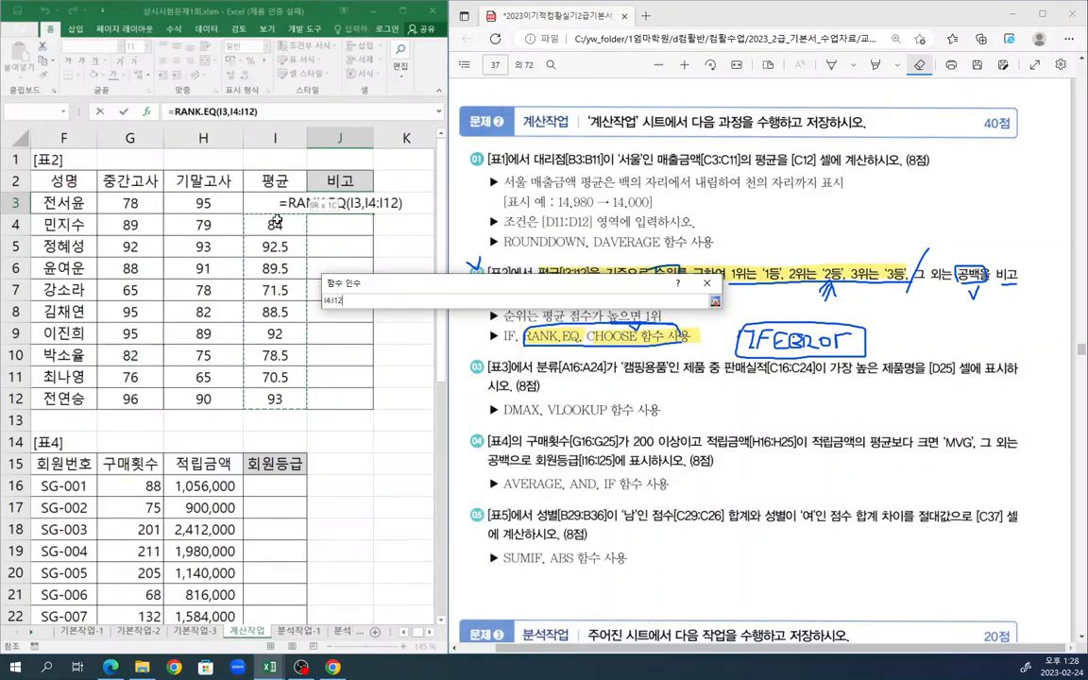
drag(277, 210, 277, 210)
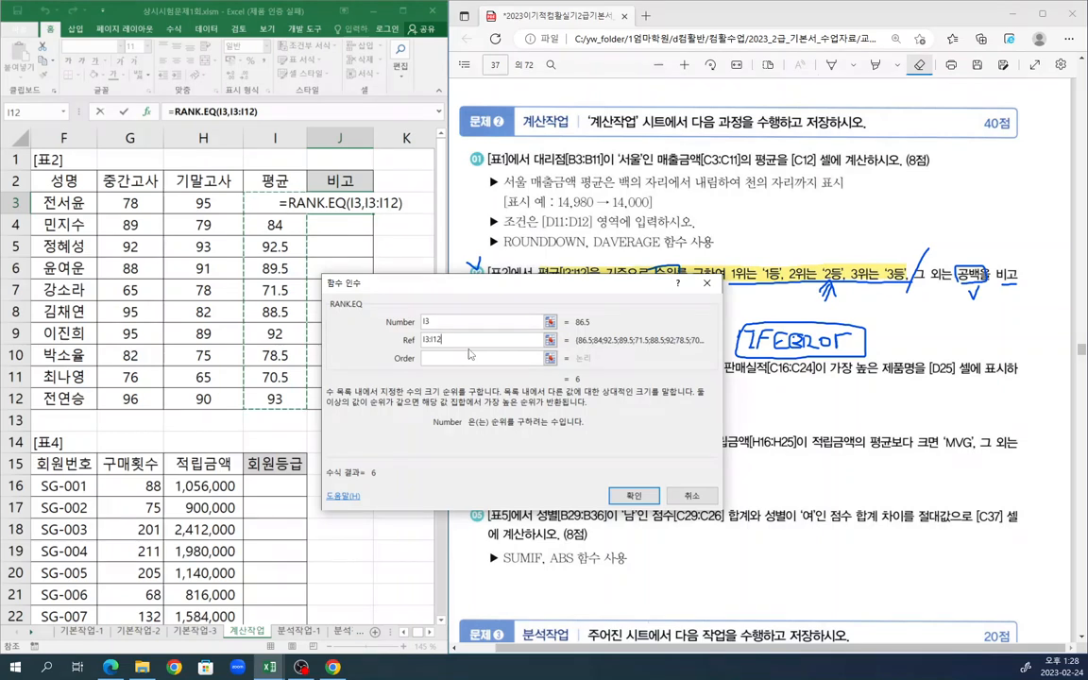
key(F4)
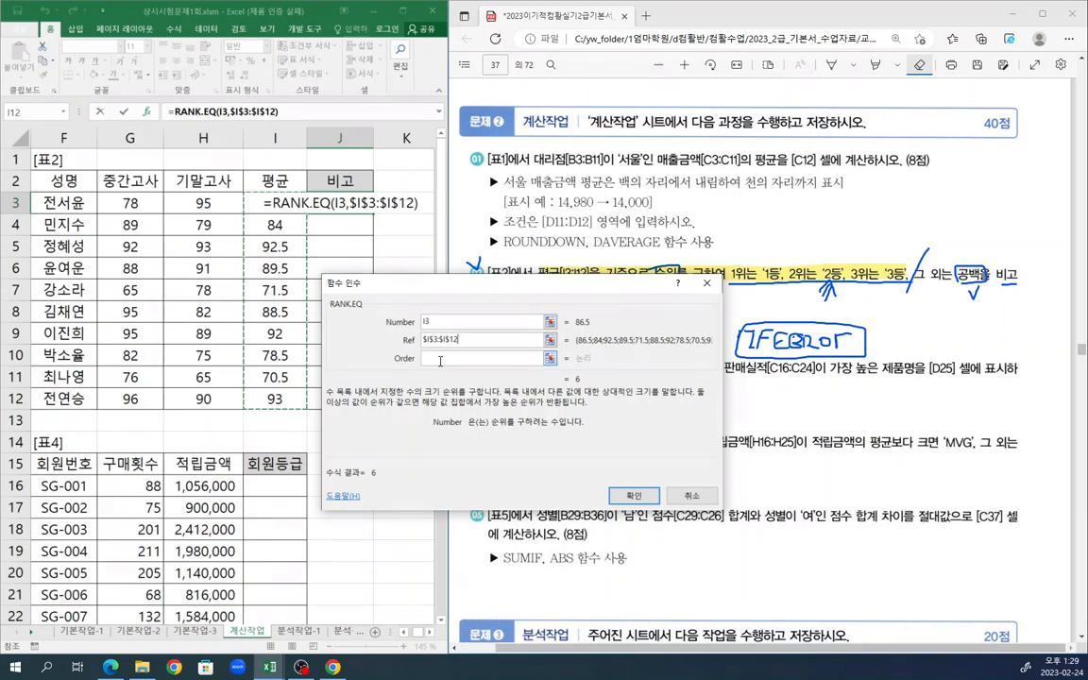
click(440, 360)
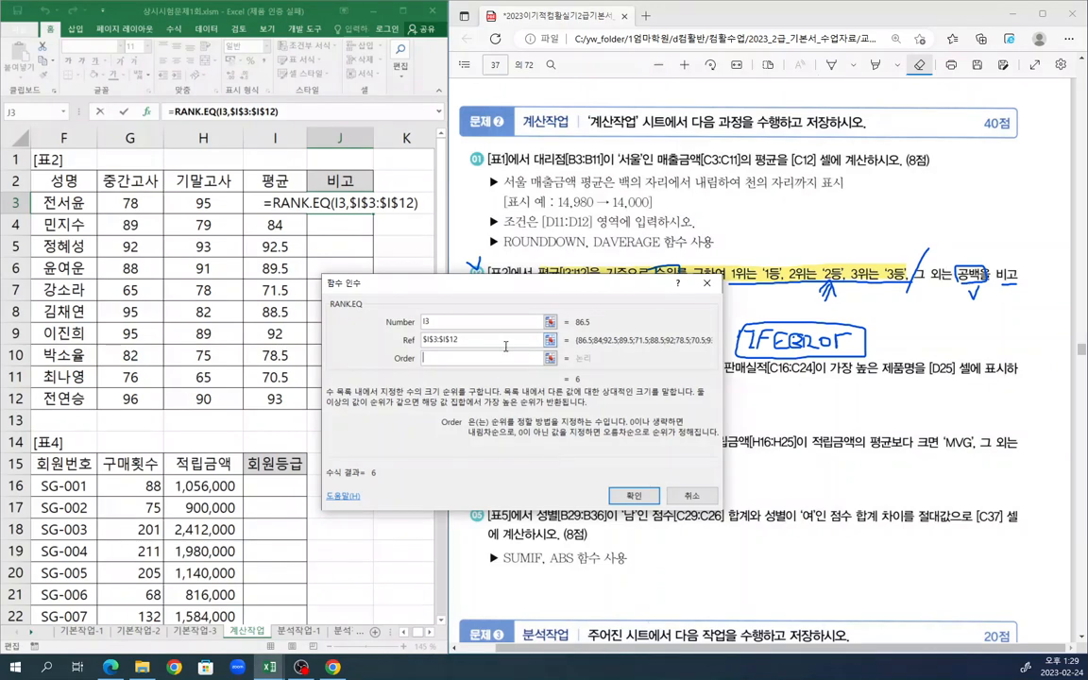
drag(570, 294, 588, 267)
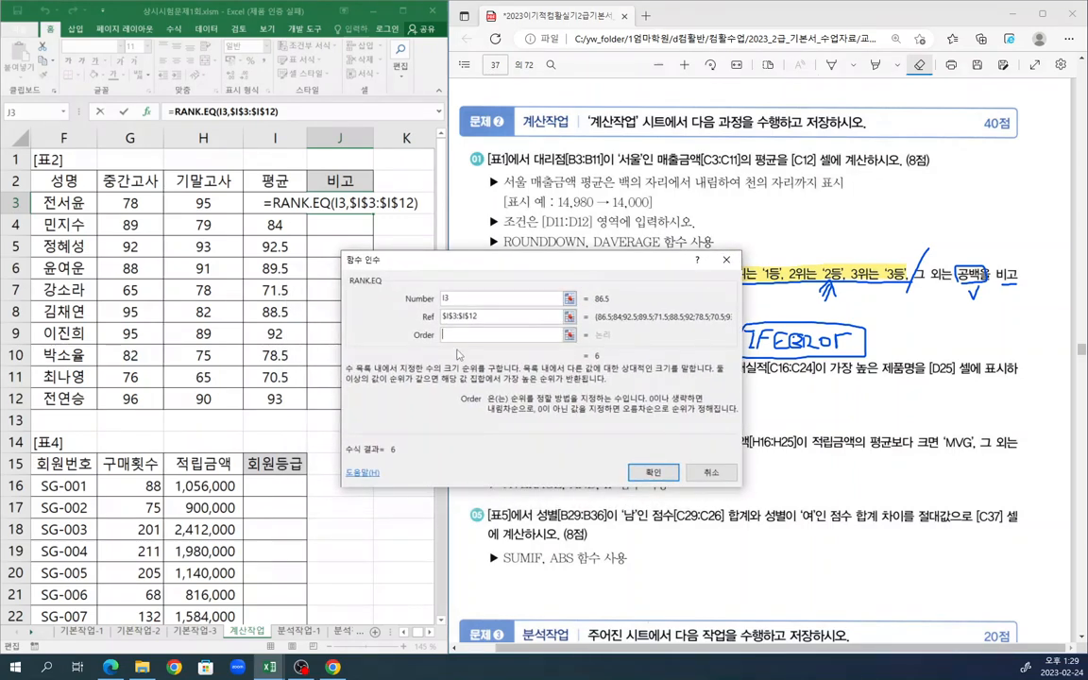
click(652, 471)
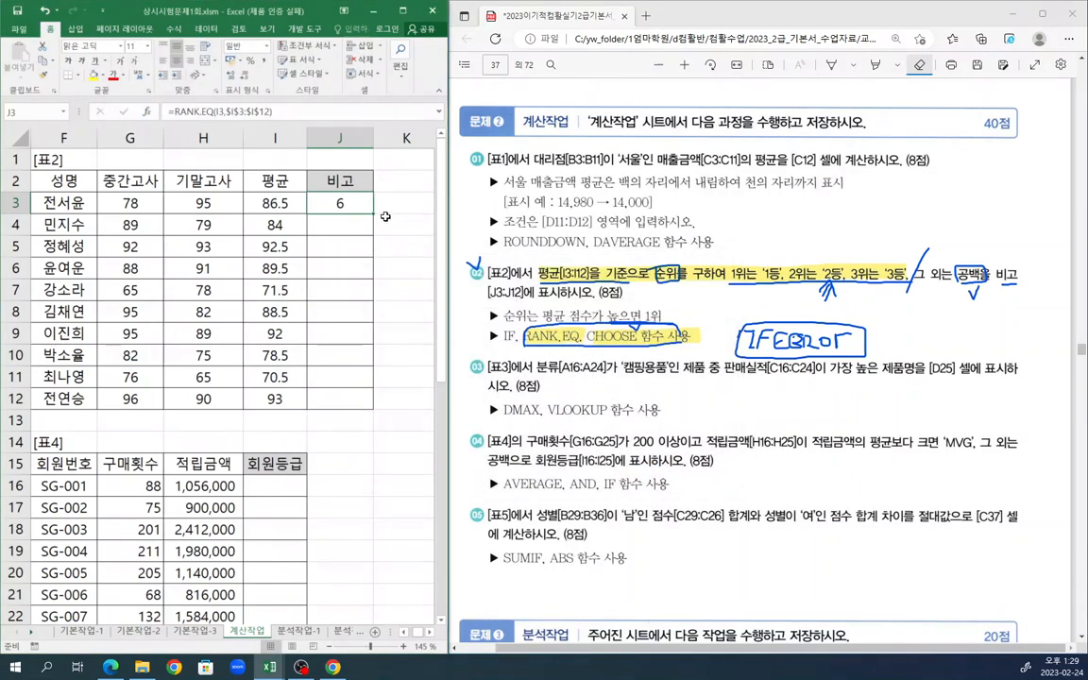
- Fill the RANK.EQ formula from J3 down to J12 to check the ranks, and clear J4:J12 again
drag(374, 214, 364, 407)
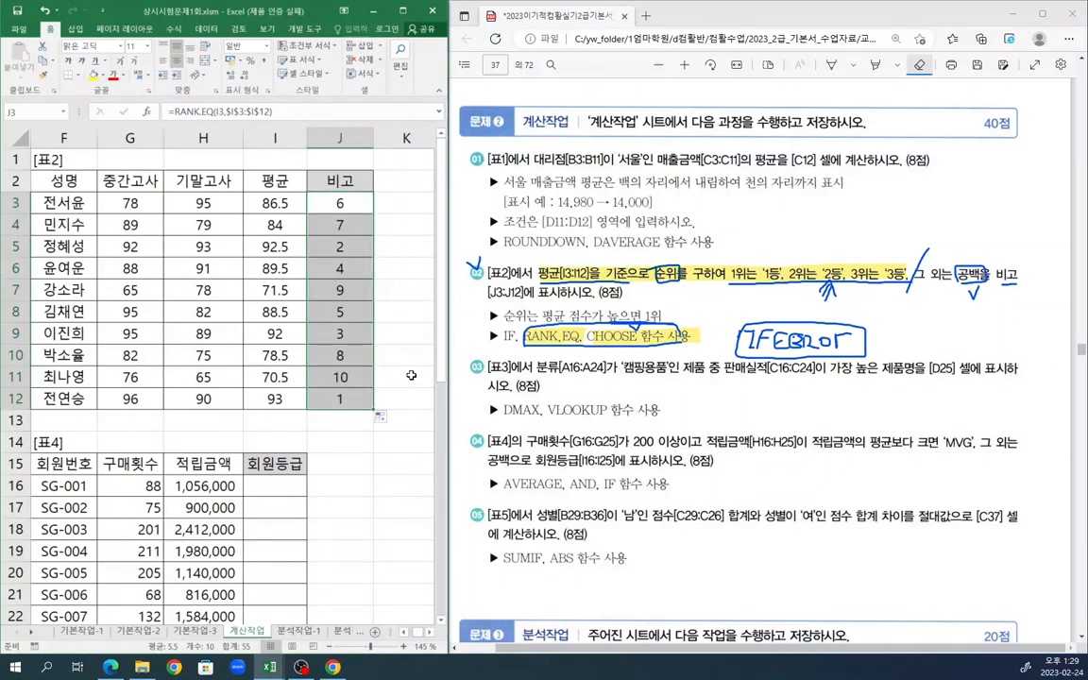
click(412, 375)
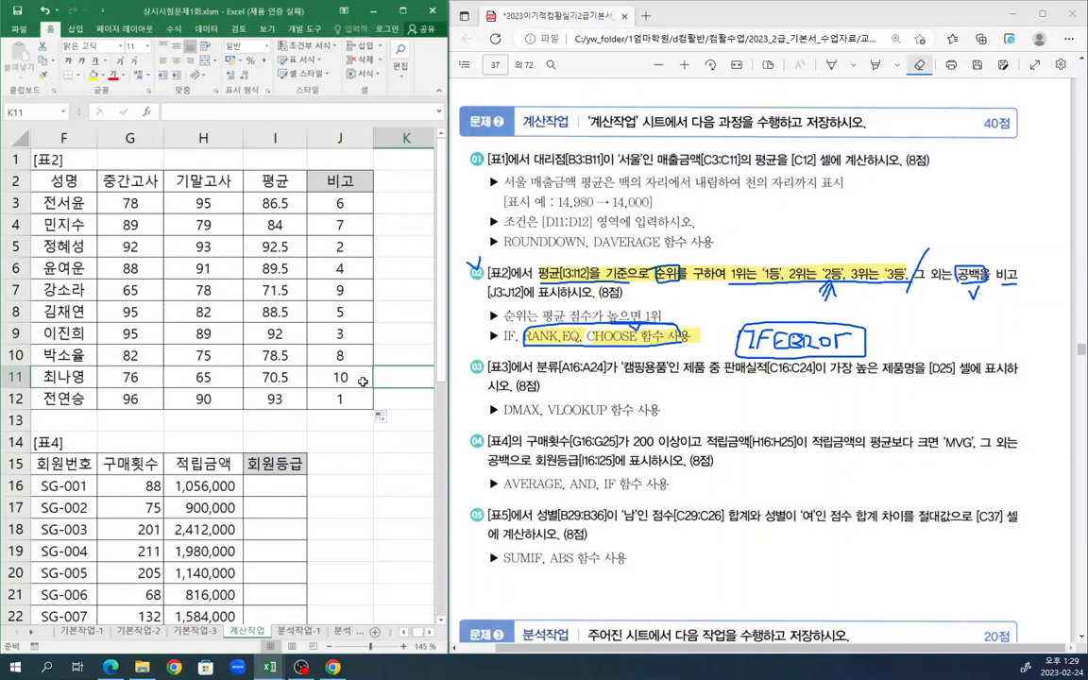
drag(357, 230, 362, 401)
key(Delete)
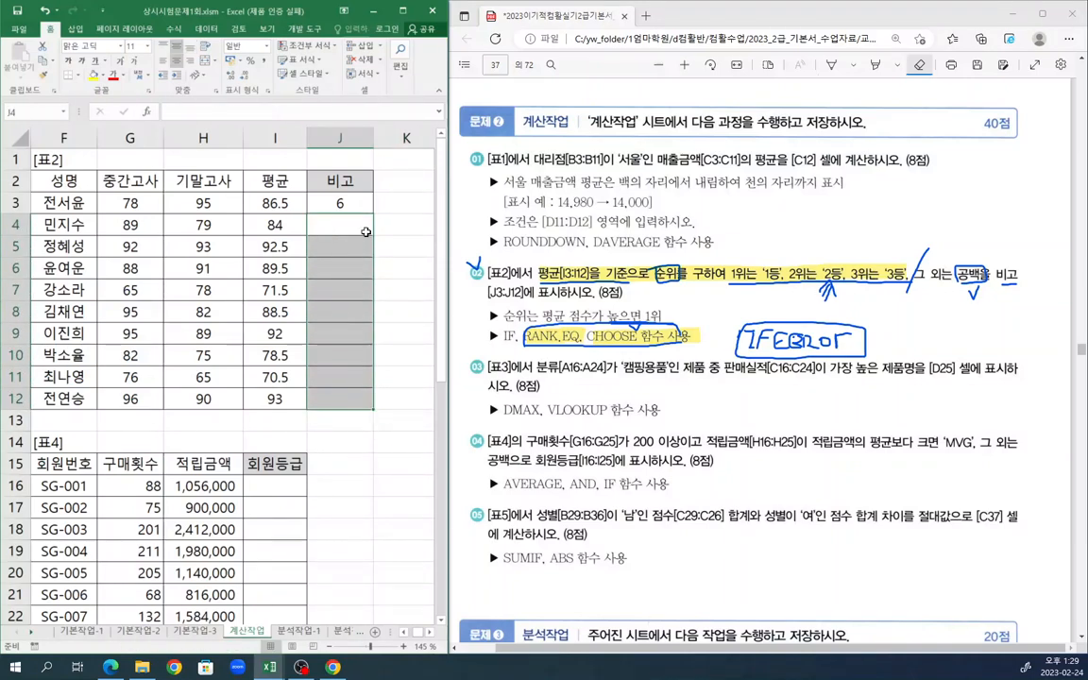
- Copy the RANK.EQ expression out of J3's formula, replace it with an IF function, and open IF's arguments
click(356, 202)
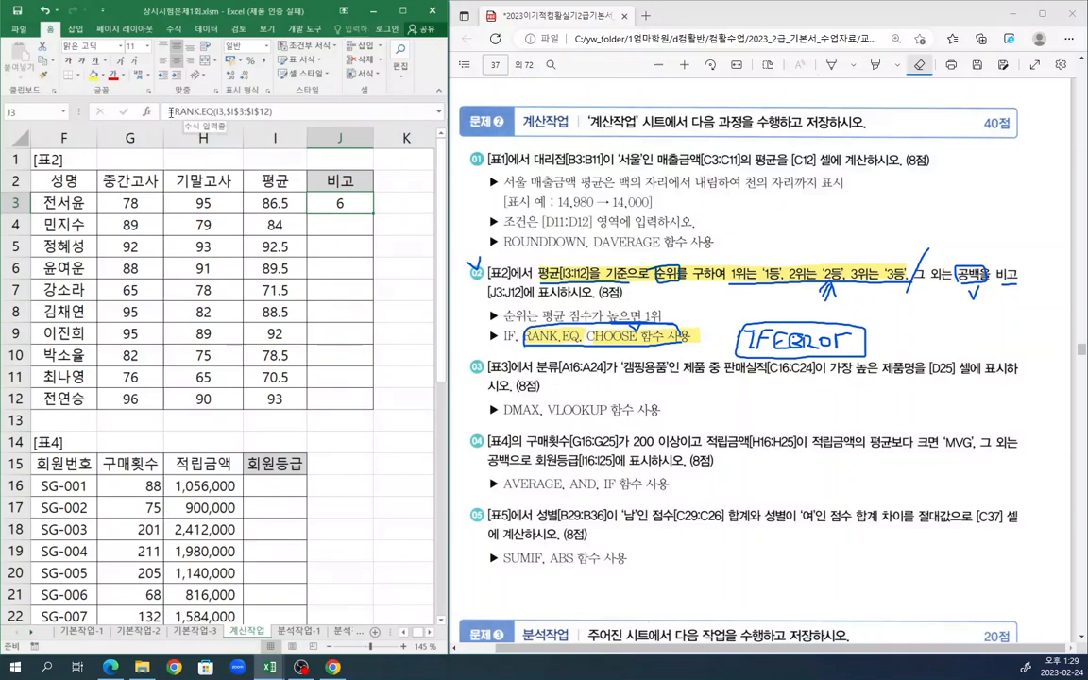
mouse_move(175, 111)
mouse_down()
mouse_move(325, 113)
mouse_move(173, 112)
mouse_up()
key(ctrl+c)
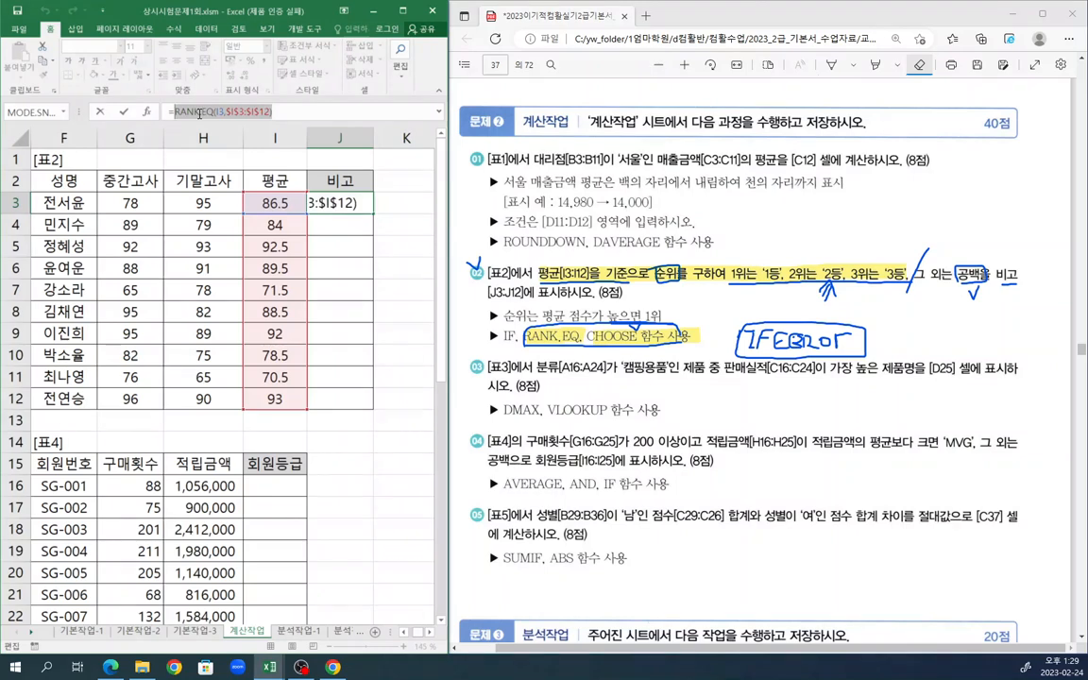
key(BackSpace)
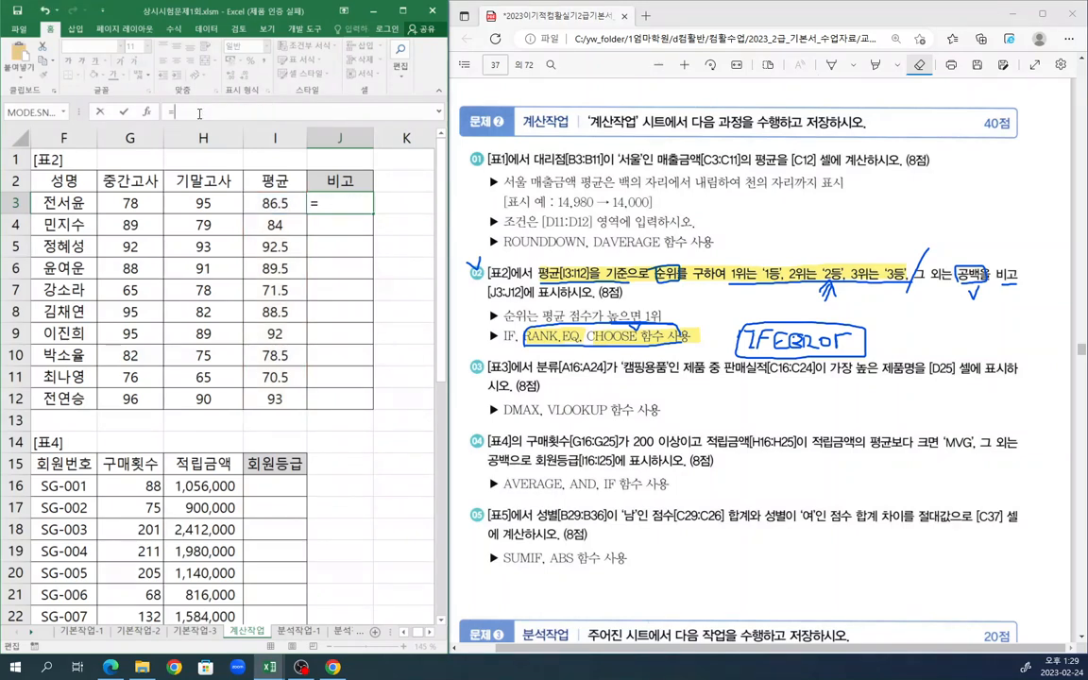
text(if)
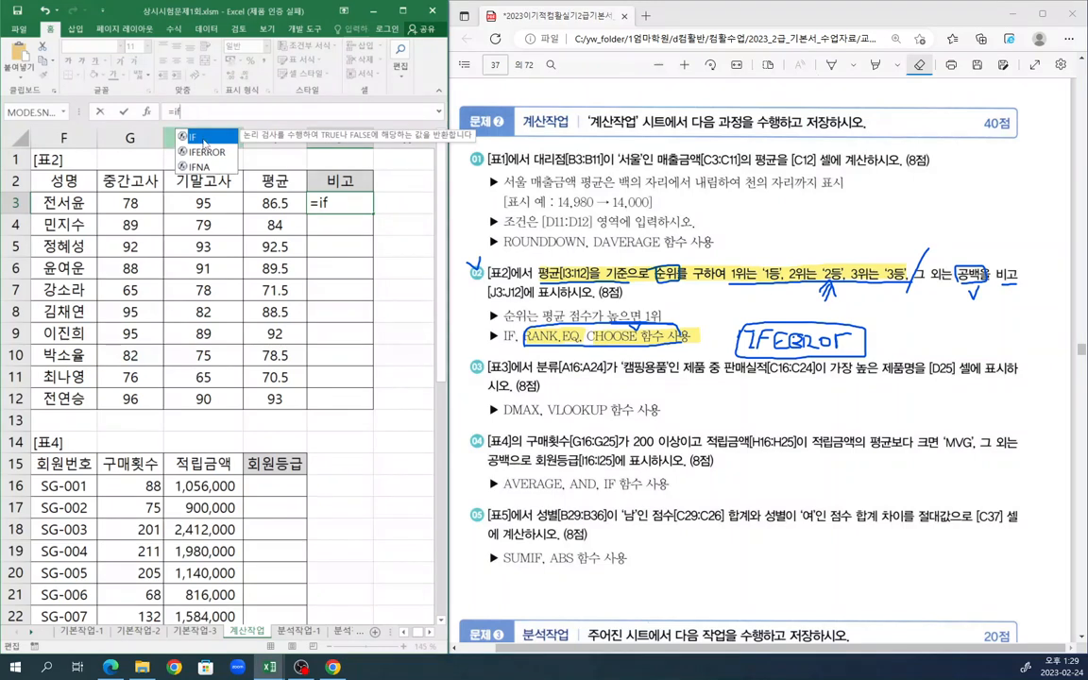
key(Tab)
click(146, 111)
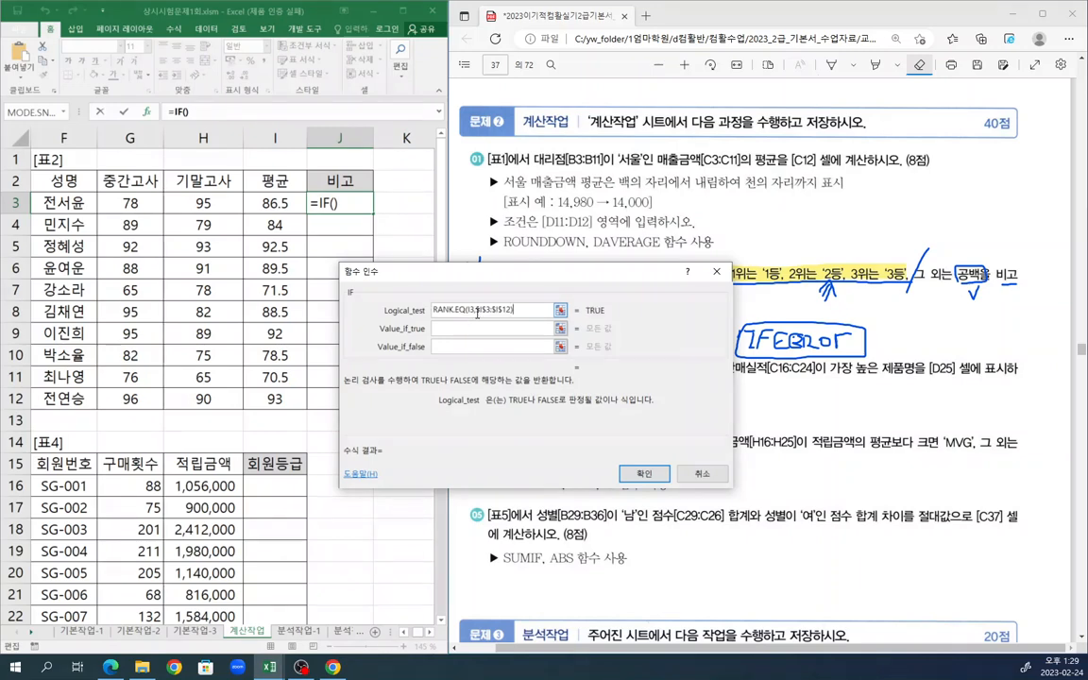
- Set IF's Logical_test to RANK.EQ(I3,$I$3:$I$12)<=3 and its Value_if_false to ""
key(ctrl+v)
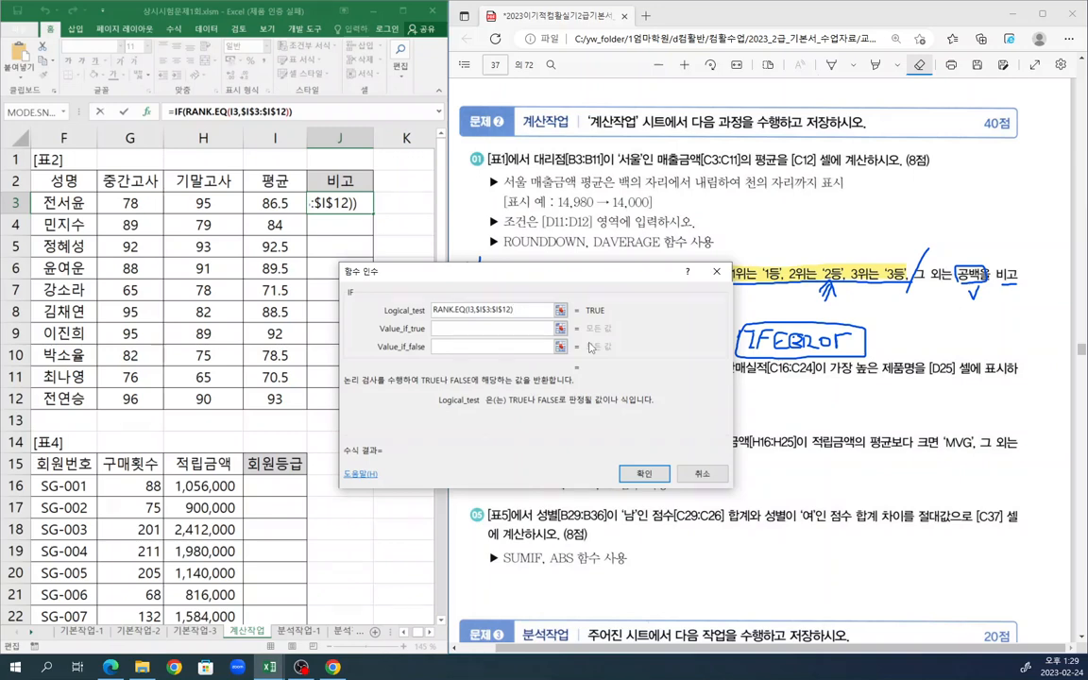
text(<=3)
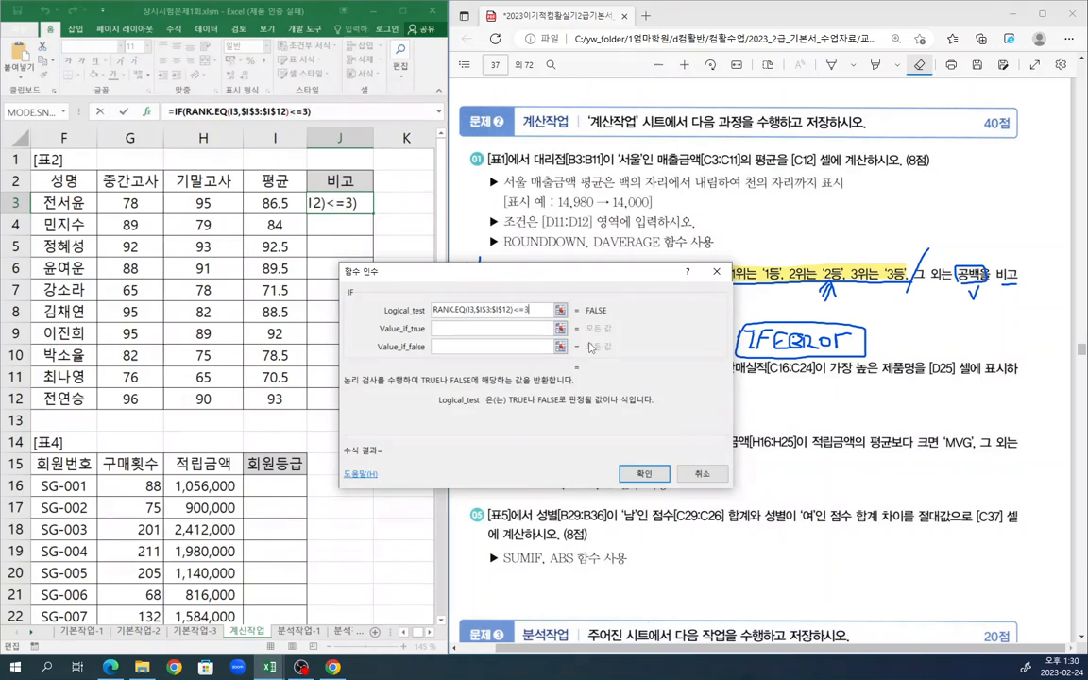
click(500, 331)
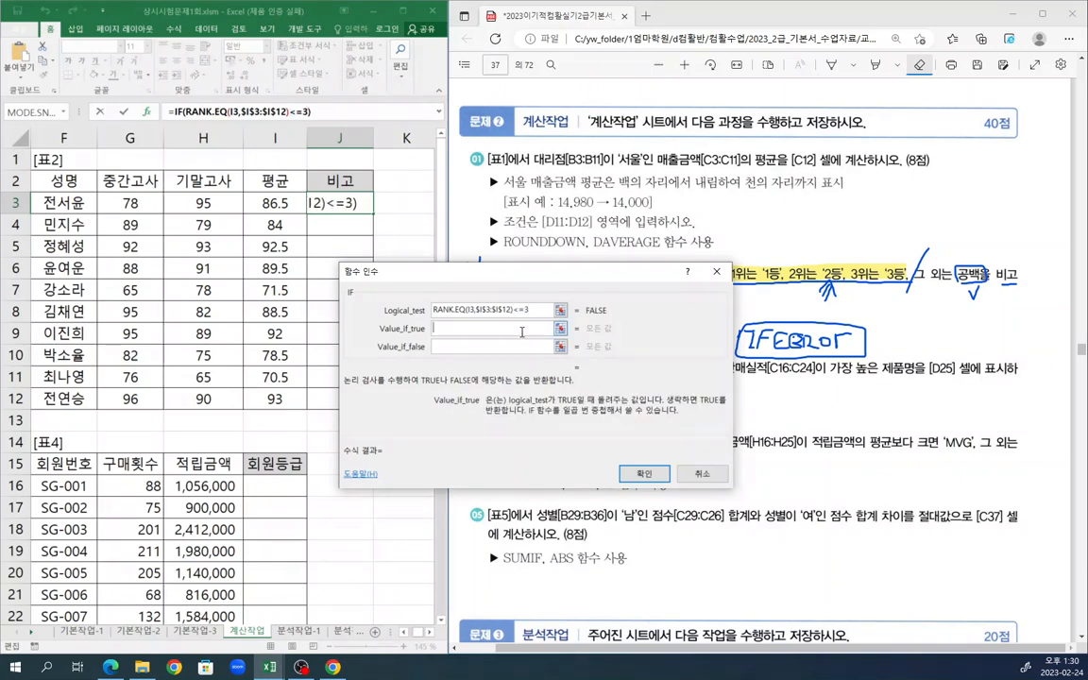
click(507, 347)
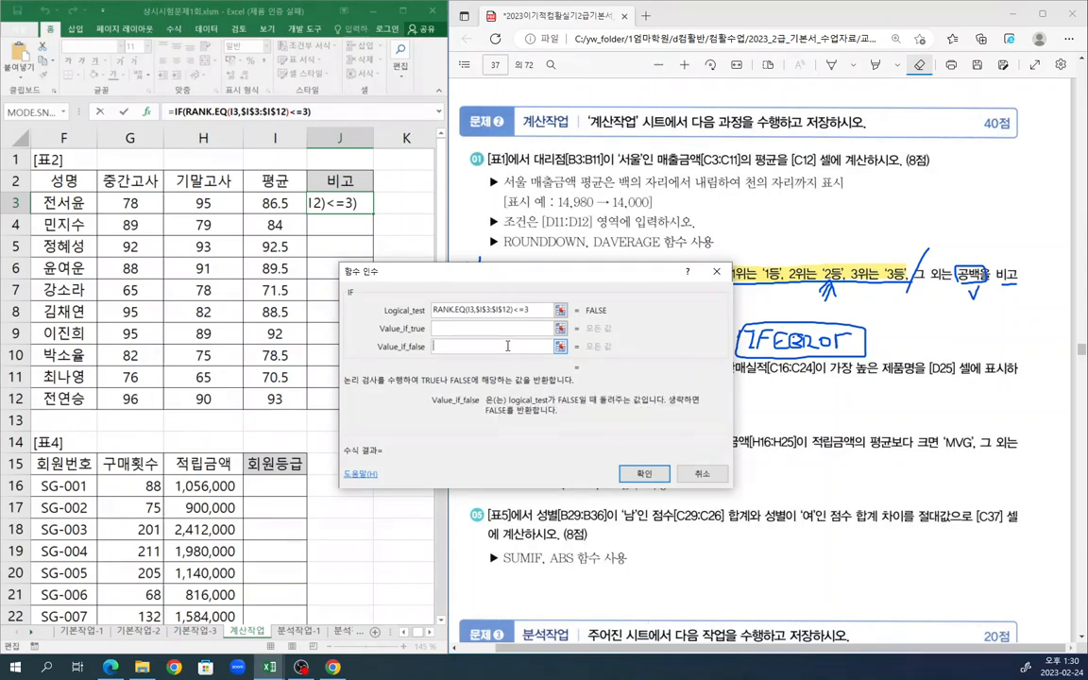
text("")
- Nest choose() as IF's Value_if_true and open the arguments of CHOOSE
click(451, 328)
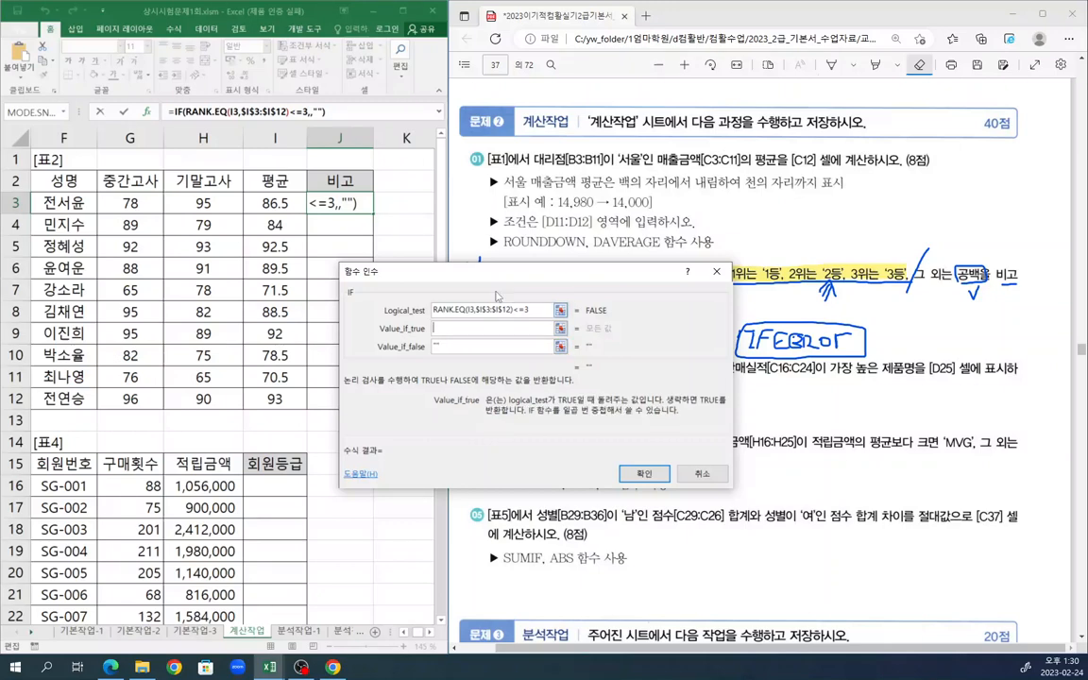
drag(478, 279, 462, 257)
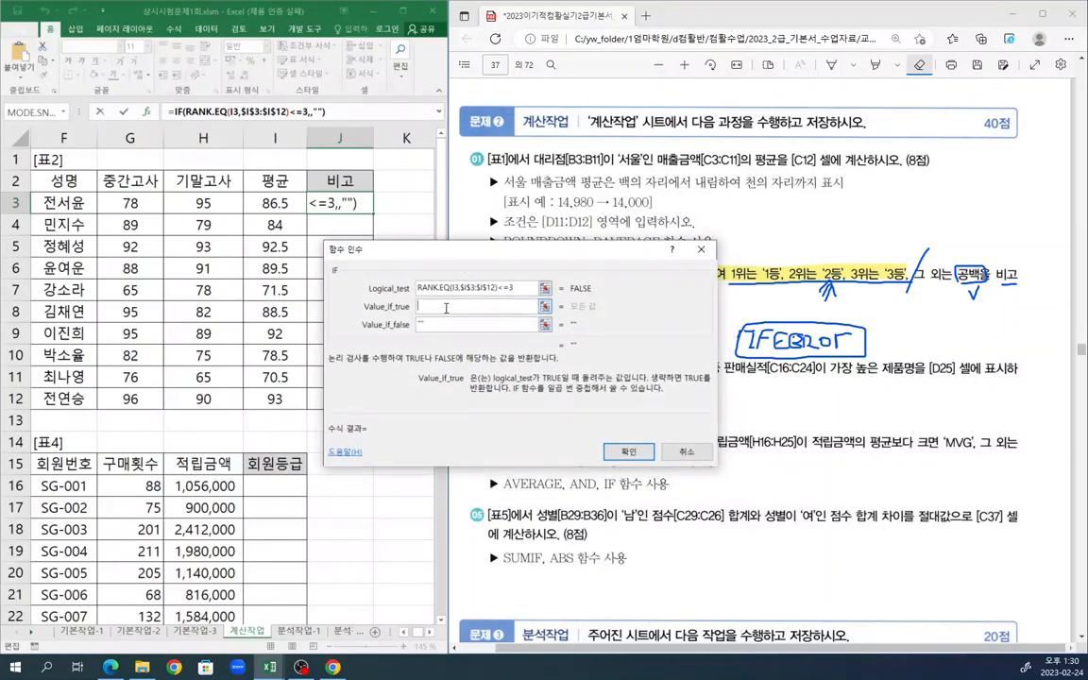
text(choose)
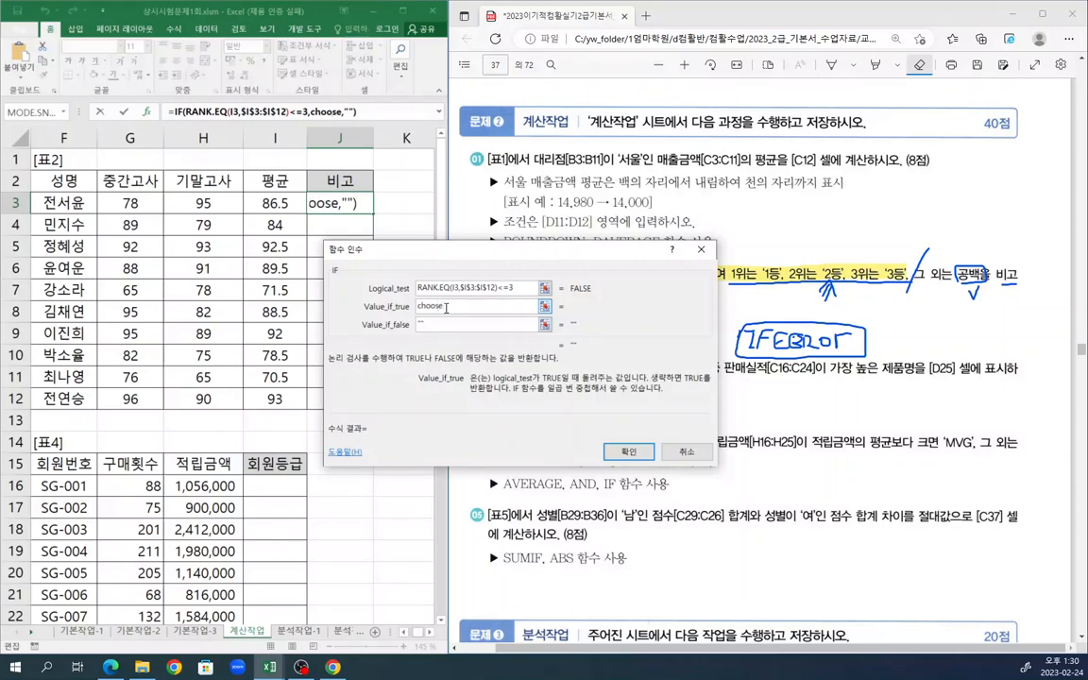
text(())
click(324, 112)
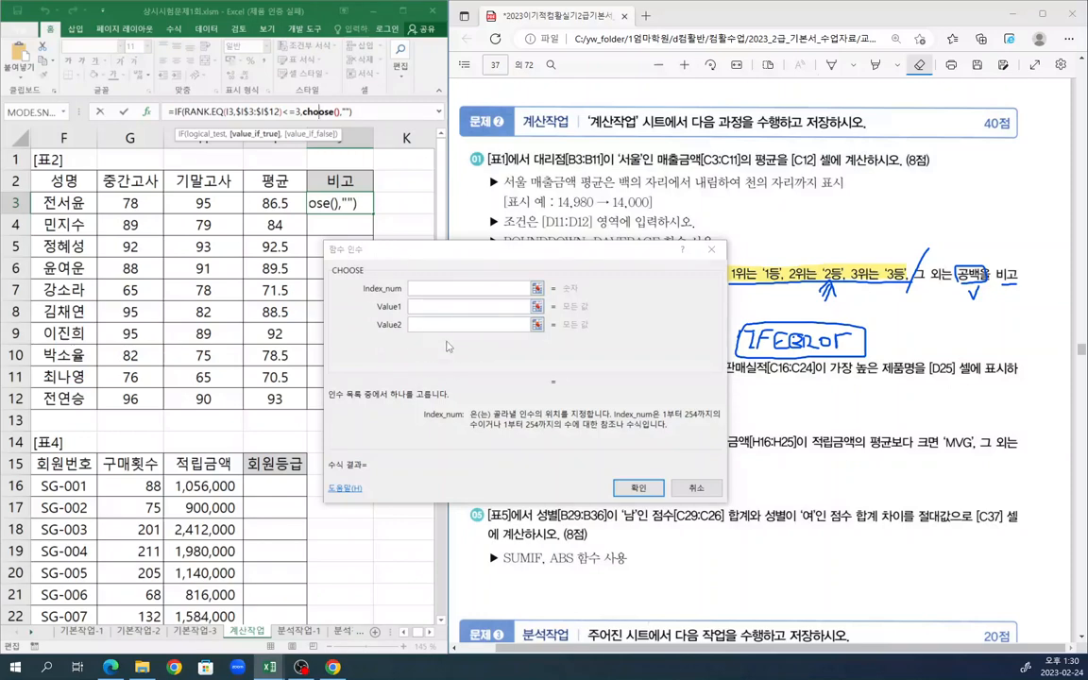
- Give CHOOSE the Index_num RANK.EQ(I3,$I$3:$I$12) and the values "1등", "2등" and "3등"
click(414, 288)
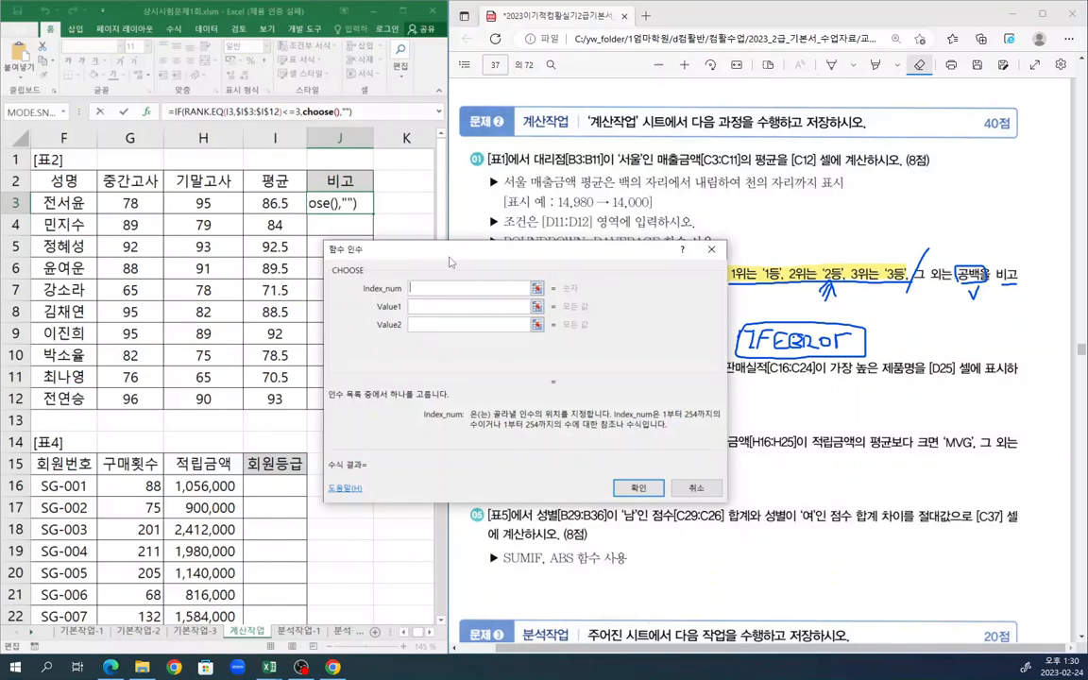
drag(451, 259, 436, 246)
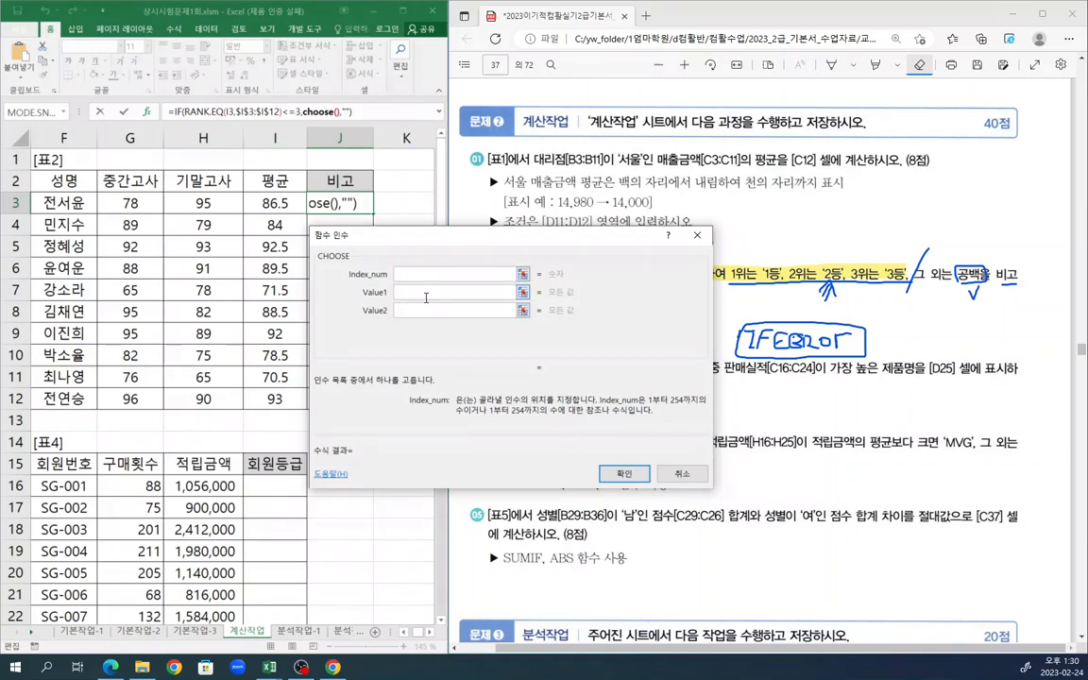
key(ctrl+v)
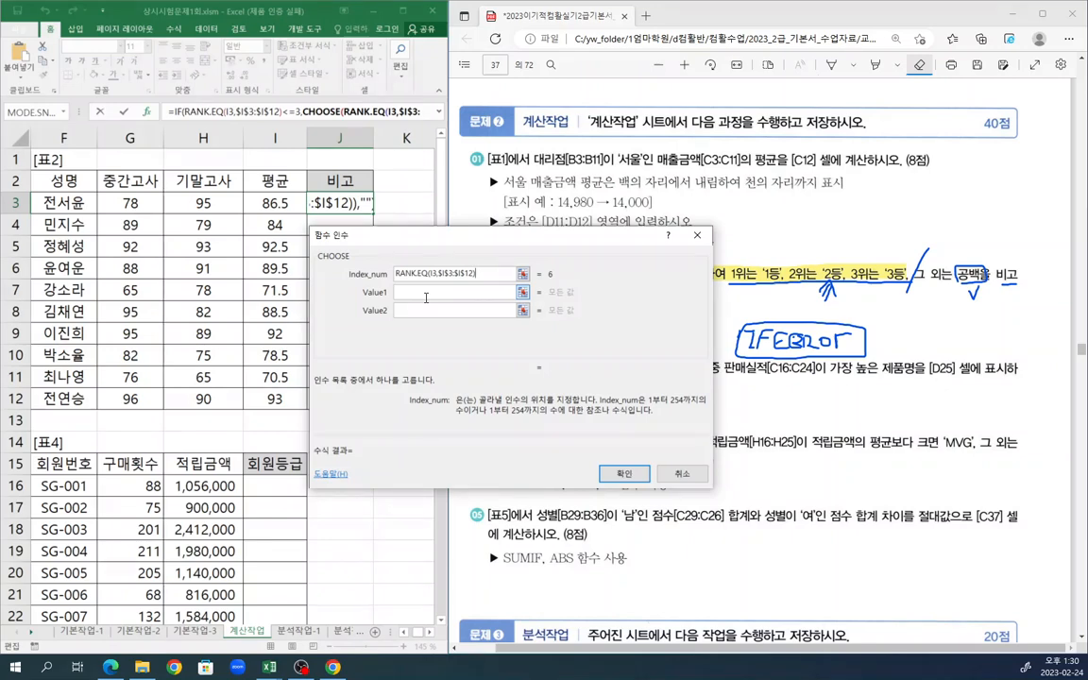
click(427, 291)
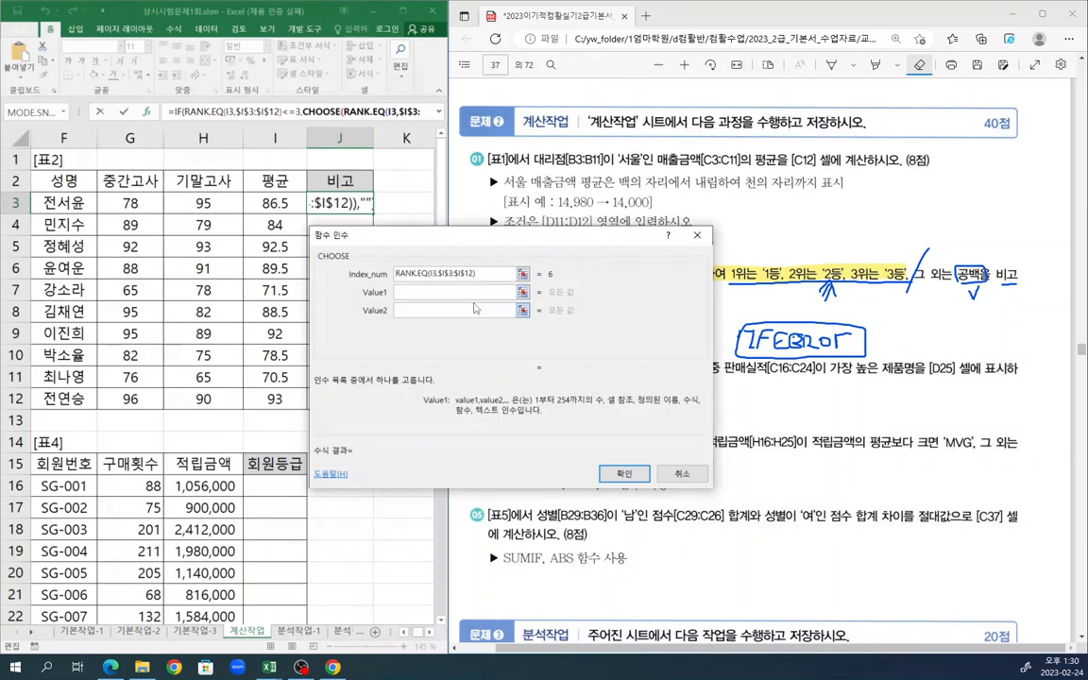
text(1등)
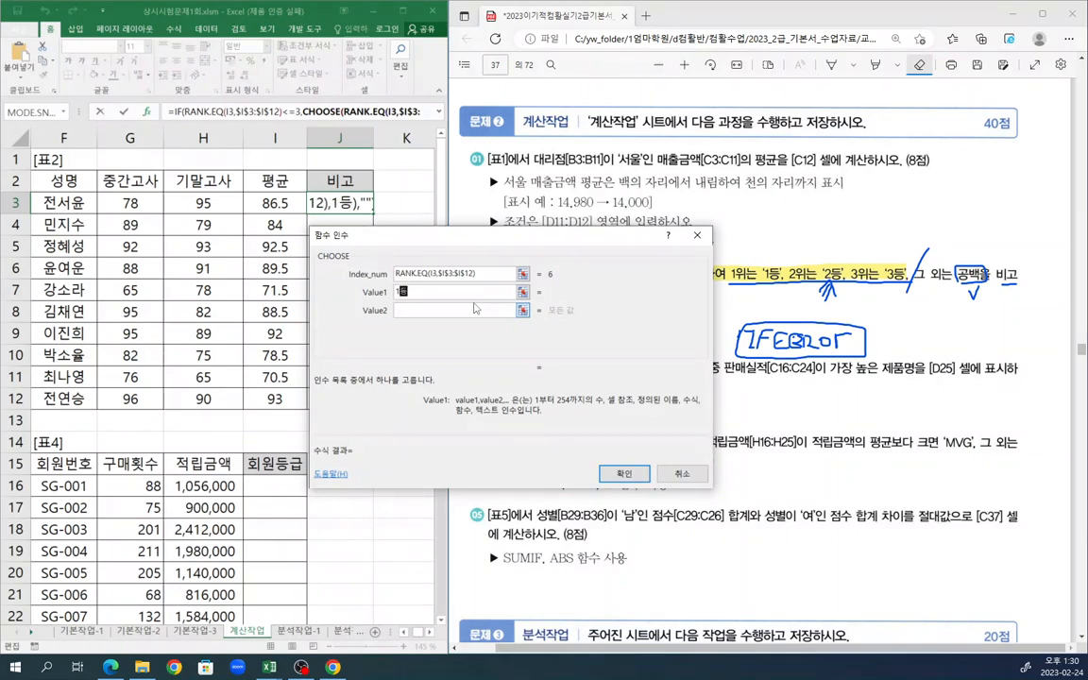
key(Tab)
text(2ㄷ등)
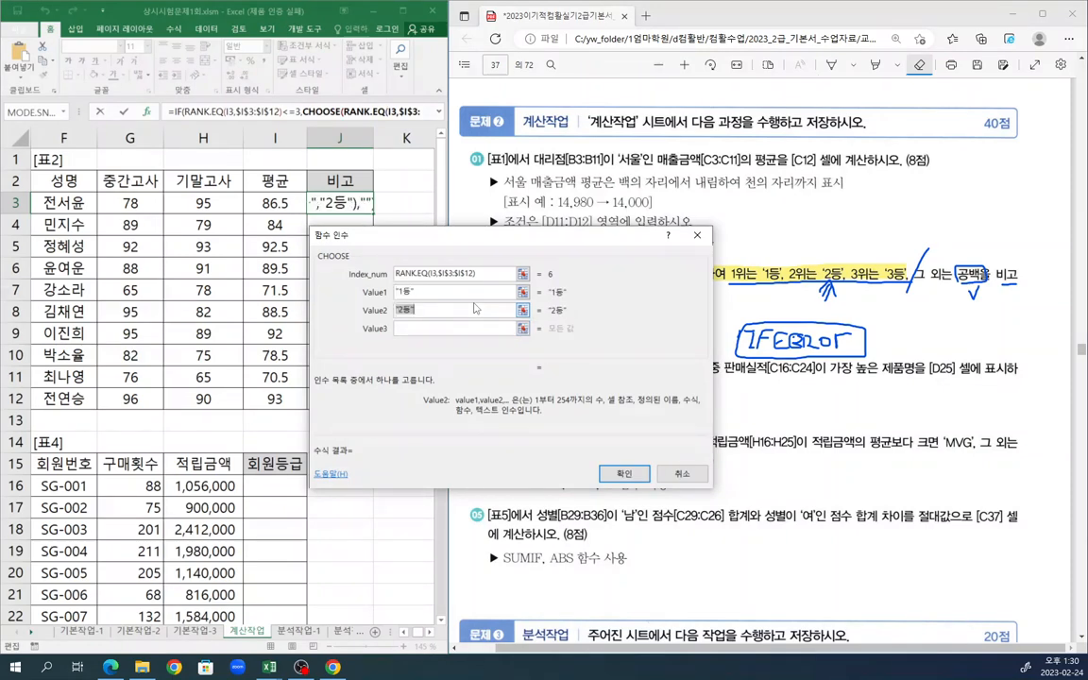
key(Tab)
text(3ㄷ)
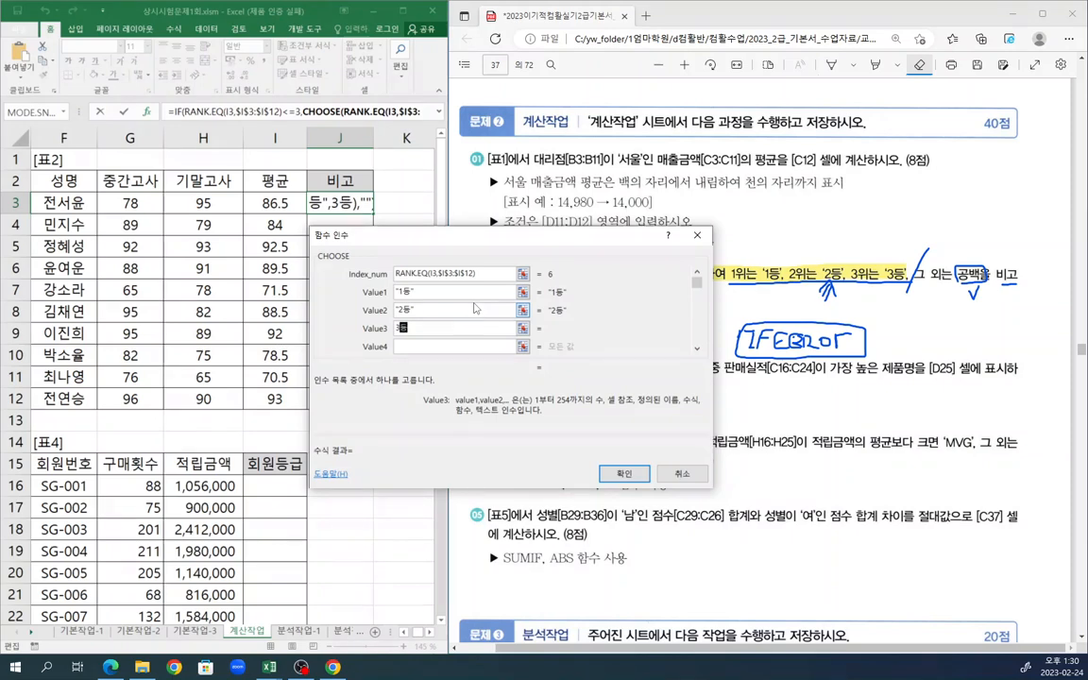
text(등)
key(Tab)
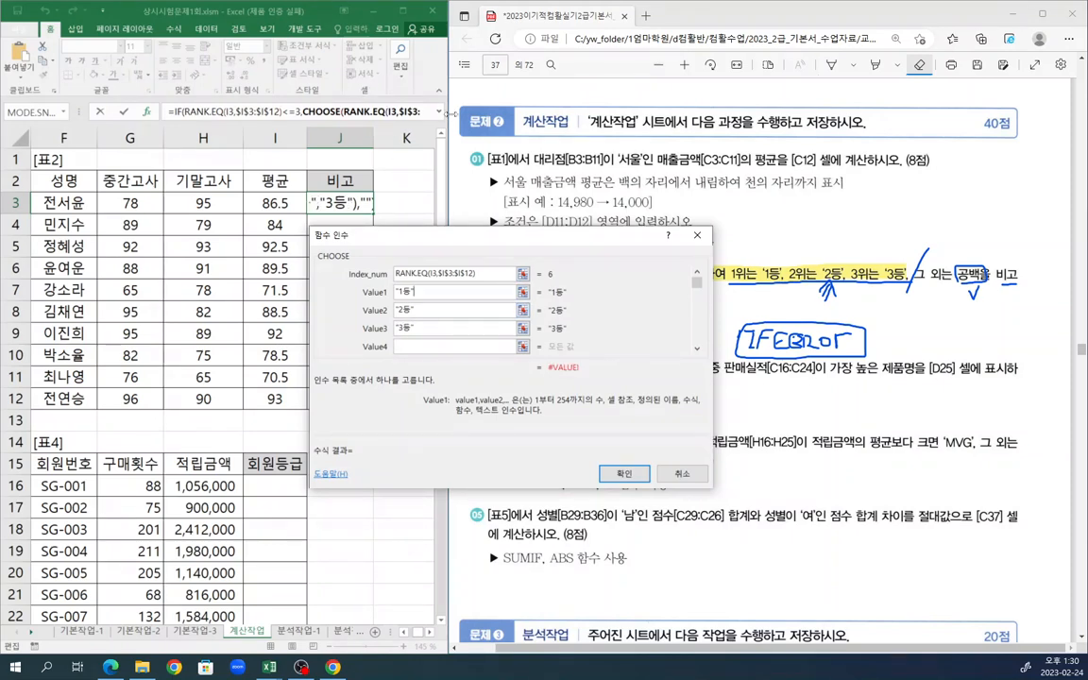
- Enlarge the workbook window and formula bar to show the whole formula, and complete the outer IF function in J3
drag(451, 114, 311, 184)
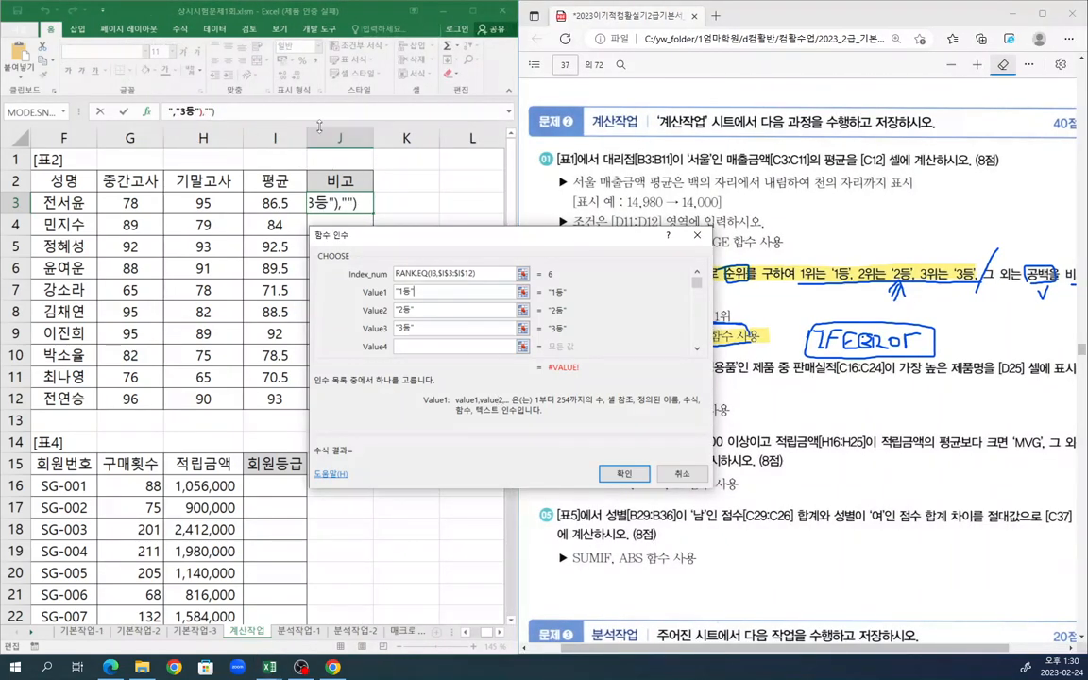
drag(320, 124, 320, 139)
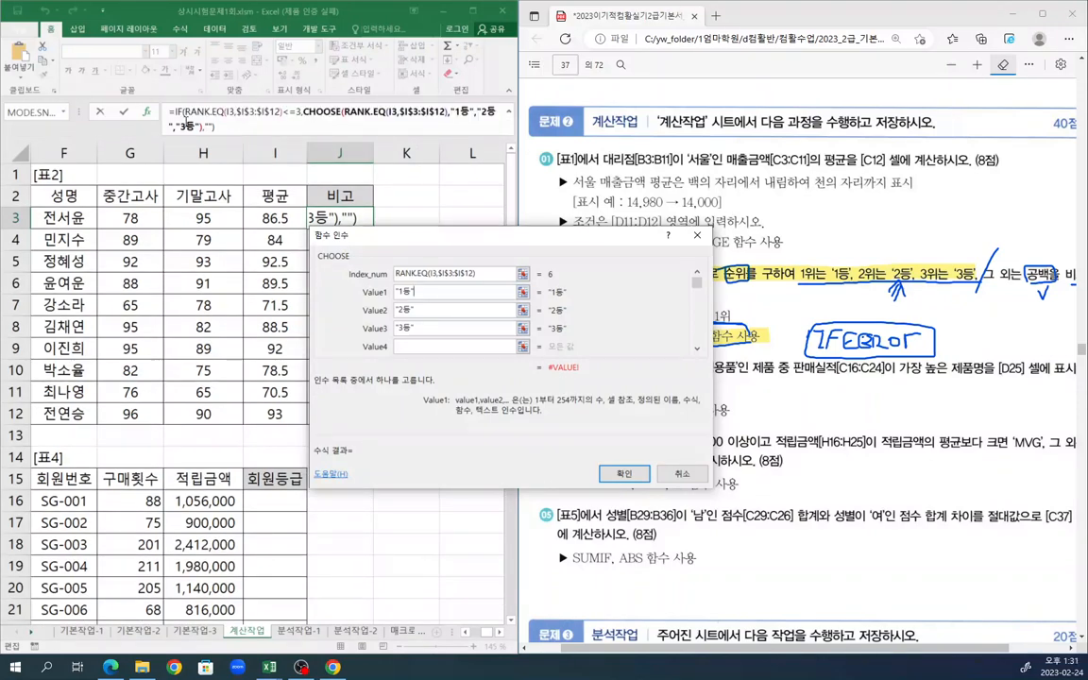
click(181, 111)
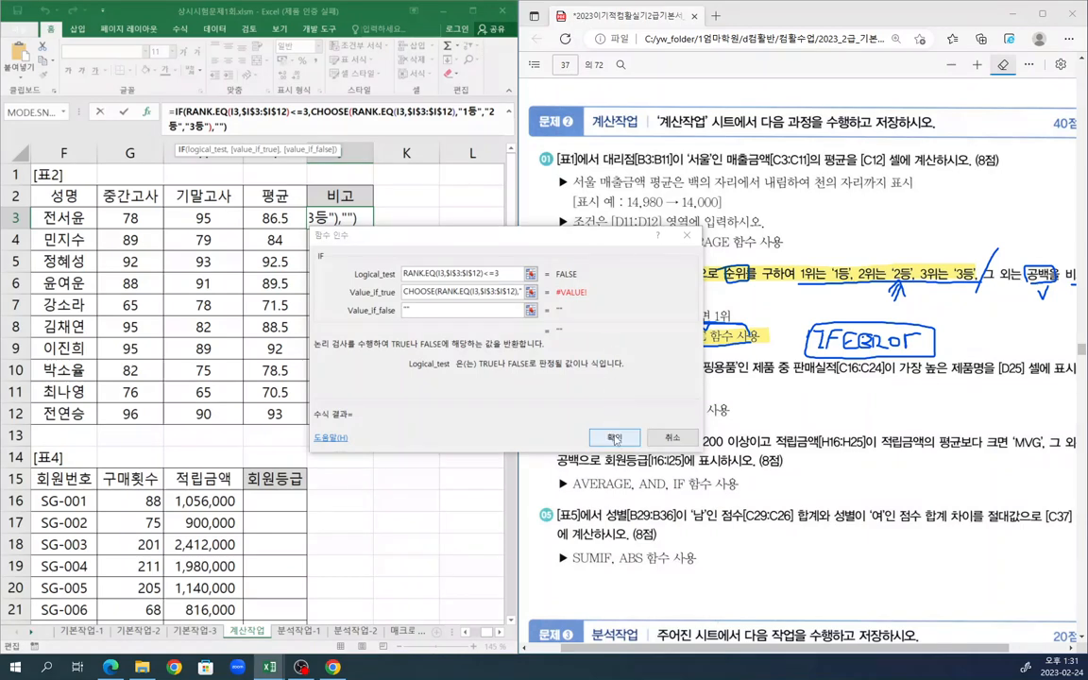
key(Escape)
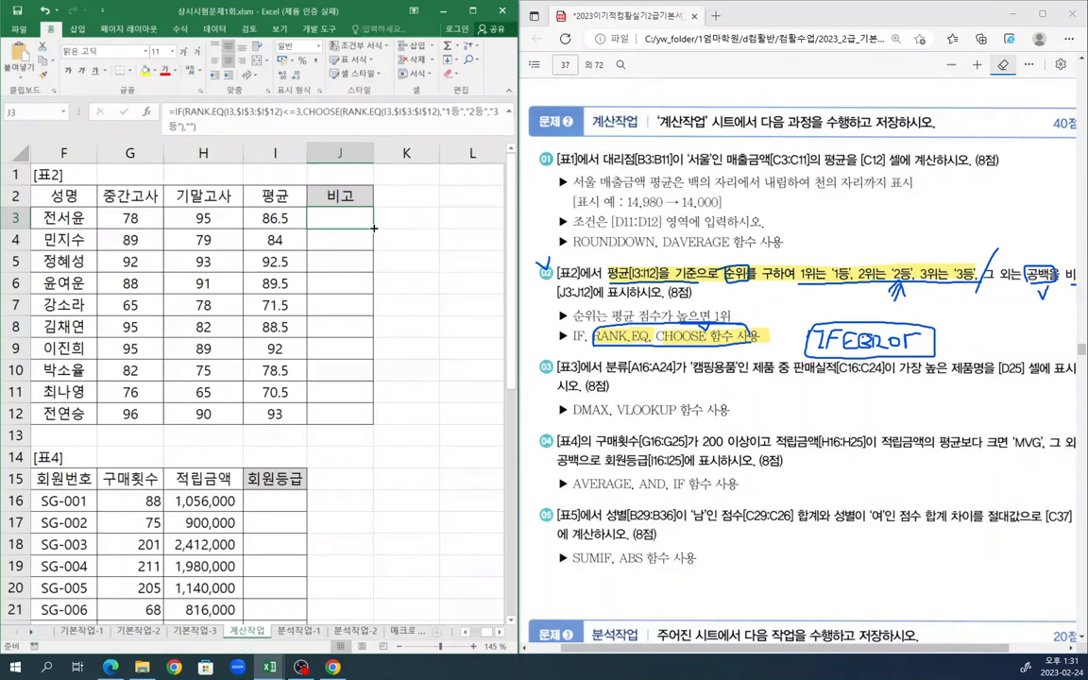
- Fill the J3 formula down to J12, inspect the copy in J12, and narrow the workbook window beside the PDF
drag(373, 228, 360, 418)
click(426, 369)
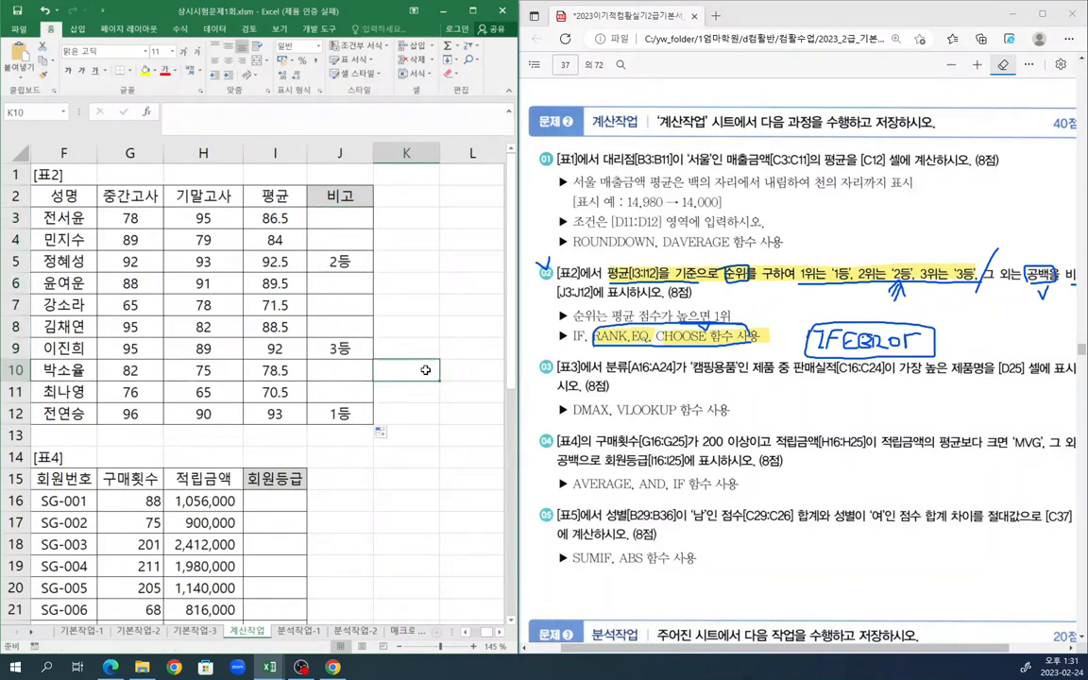
click(351, 412)
click(552, 289)
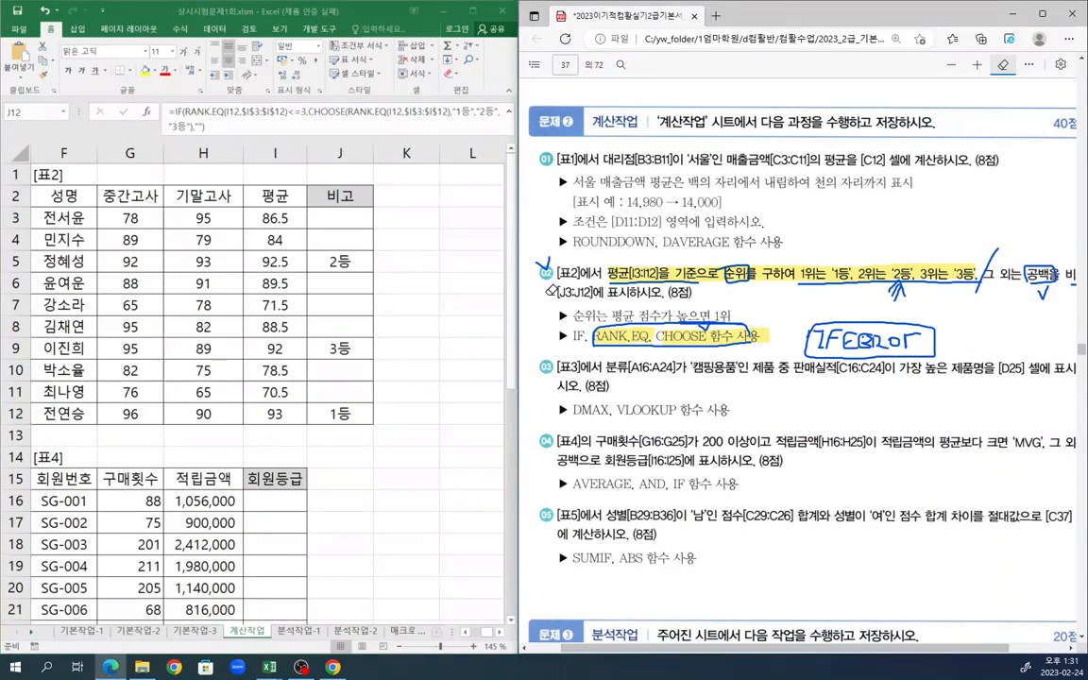
drag(518, 290, 441, 303)
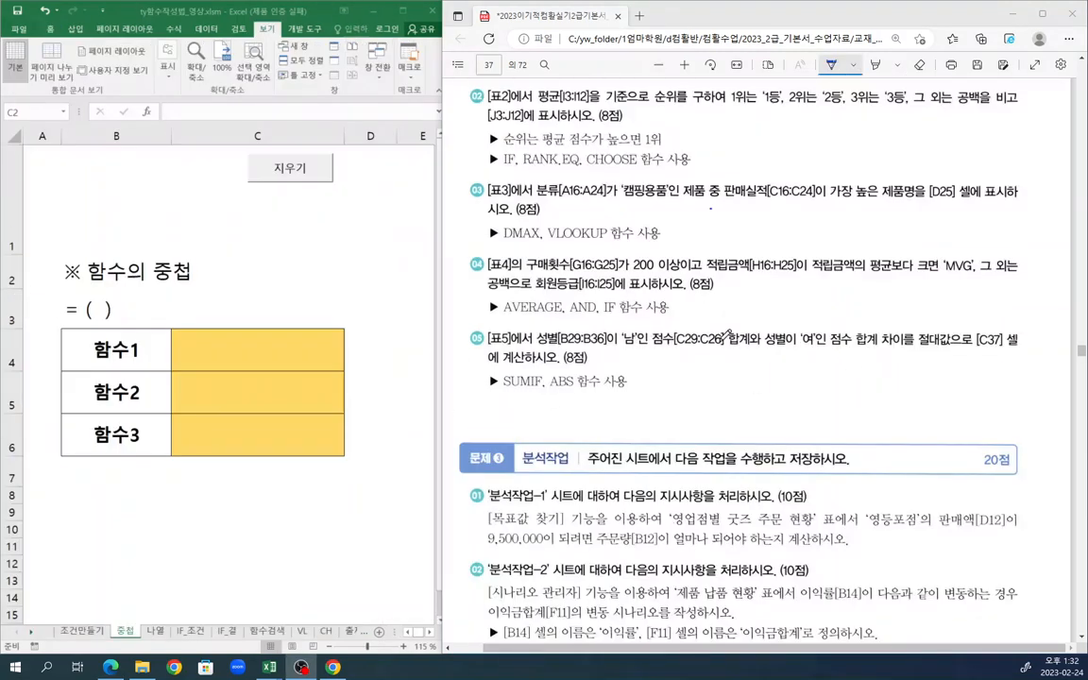
- Mark problem 03 in the PDF with a check and an underlined requirement, and highlight its DMAX, VLOOKUP function list
mouse_move(472, 186)
mouse_down()
mouse_move(477, 193)
mouse_move(483, 182)
mouse_up()
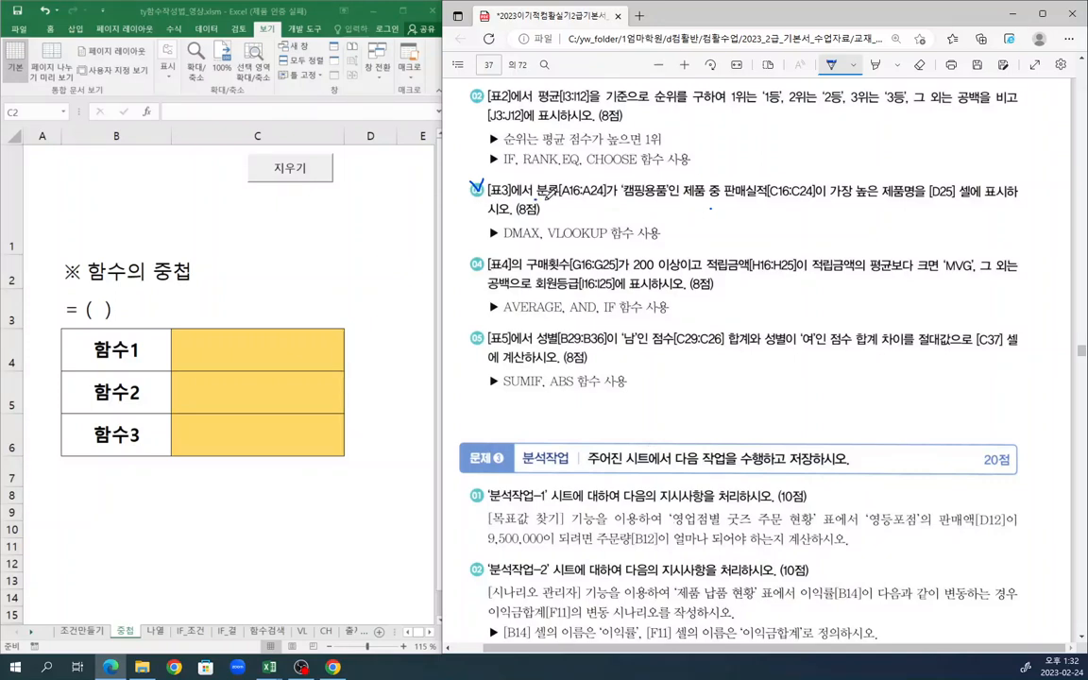
drag(537, 200, 1017, 195)
click(875, 65)
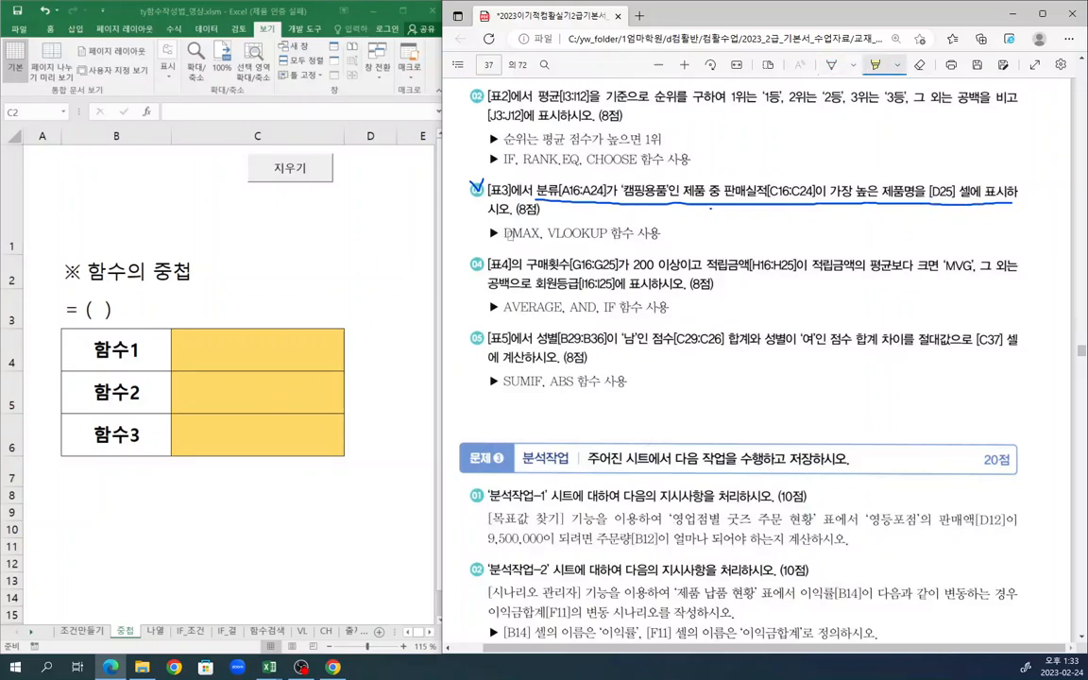
drag(506, 234, 660, 234)
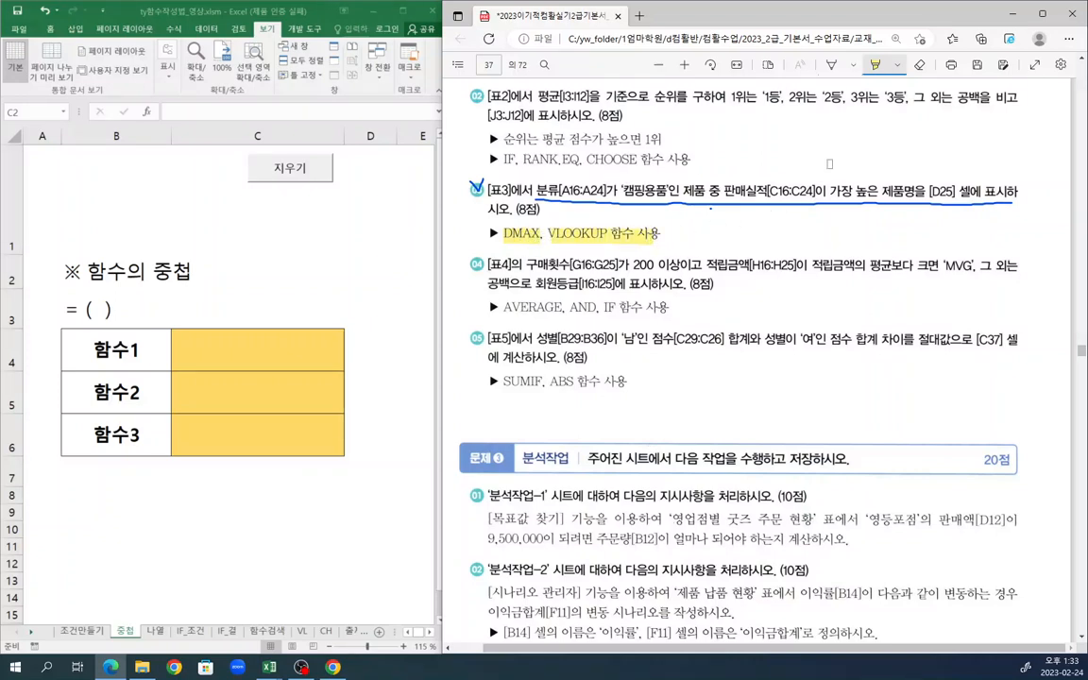
click(836, 64)
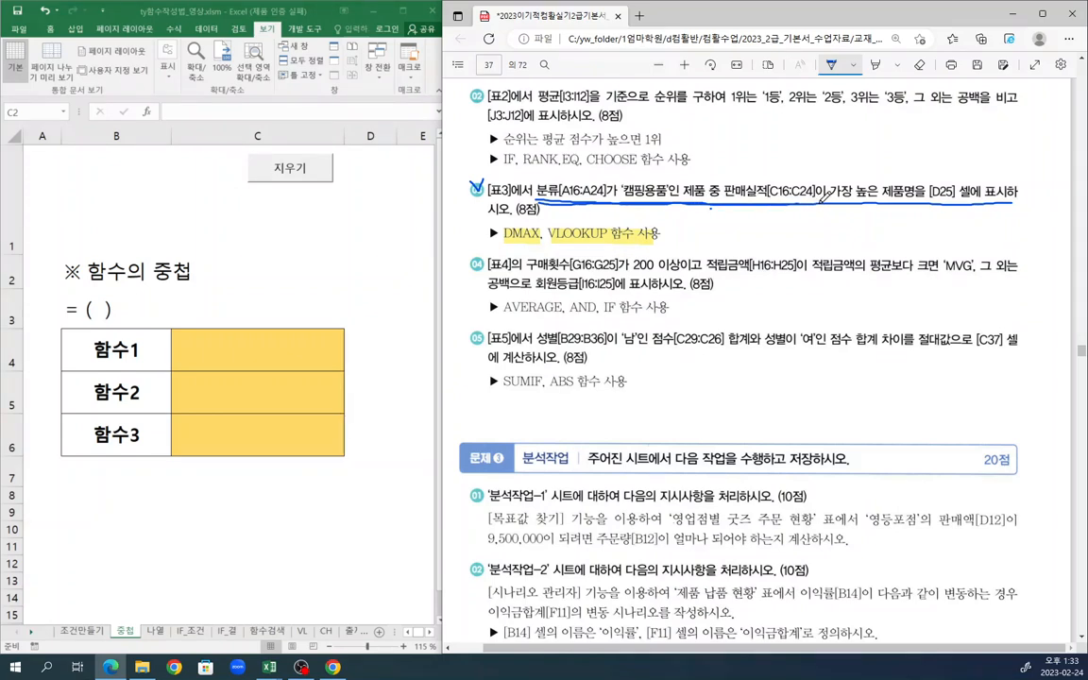
- Strike through "높은" in problem 03 of the PDF, handwrite a note above it, and draw an arrow to "제품명"
drag(882, 185, 857, 207)
mouse_move(835, 164)
mouse_down()
mouse_move(855, 162)
mouse_move(847, 173)
mouse_up()
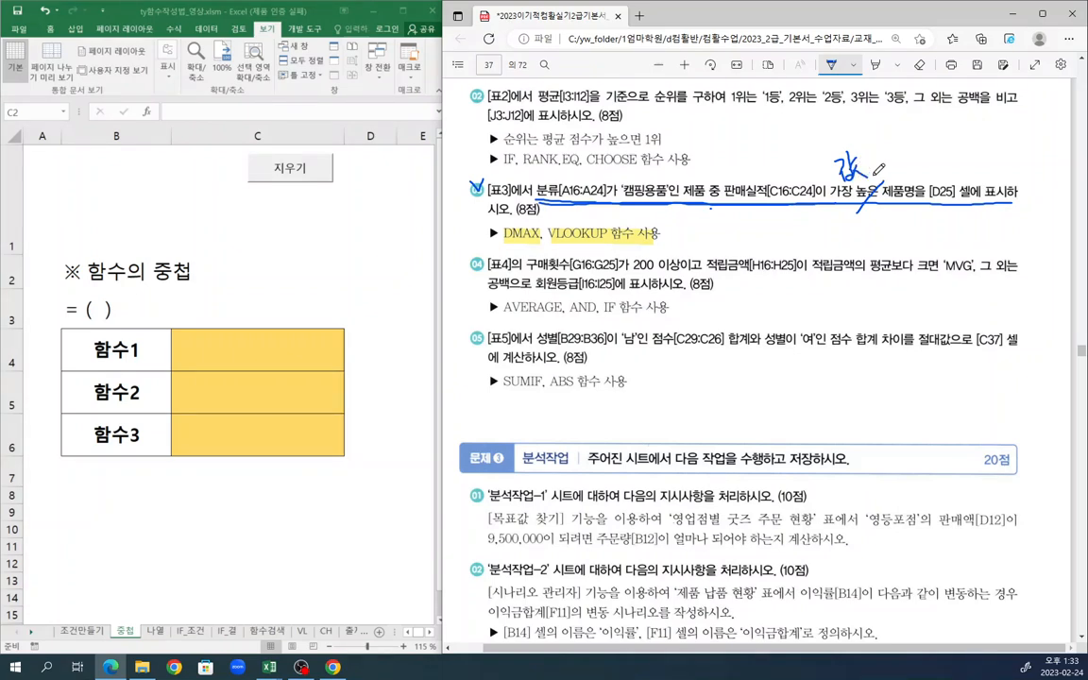
click(874, 174)
mouse_move(868, 170)
mouse_down()
mouse_move(907, 154)
mouse_move(909, 181)
mouse_move(926, 165)
mouse_up()
- Switch to the 상시시험문제1회.xlsm workbook and examine the 분류, 판매실적 and 제품명 columns of 표3
click(270, 668)
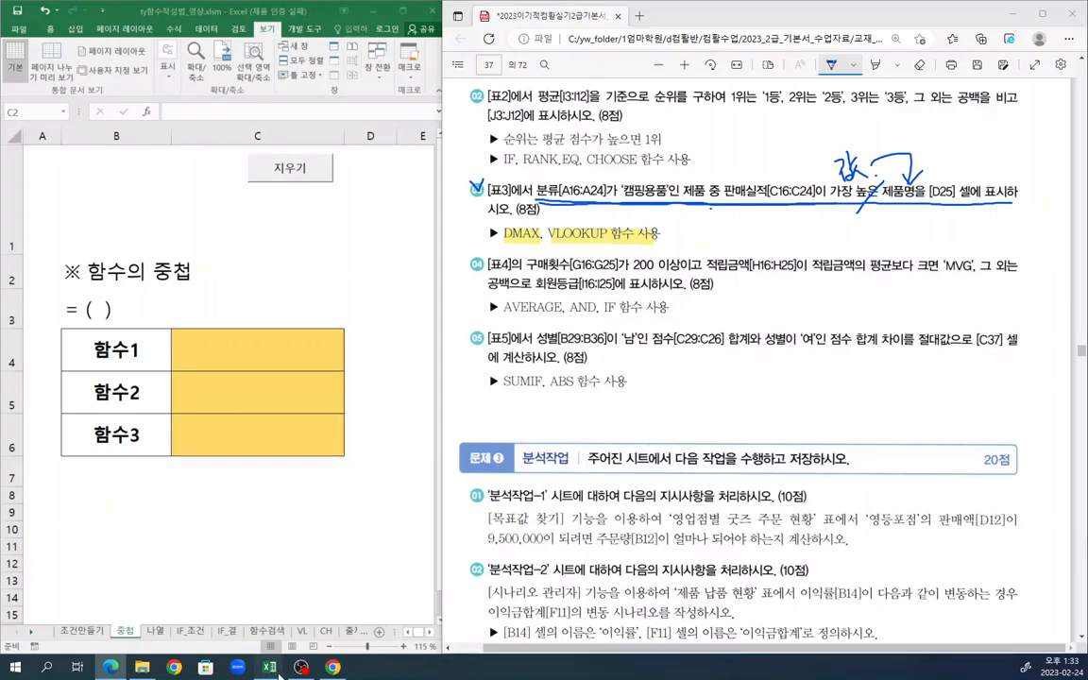
click(202, 573)
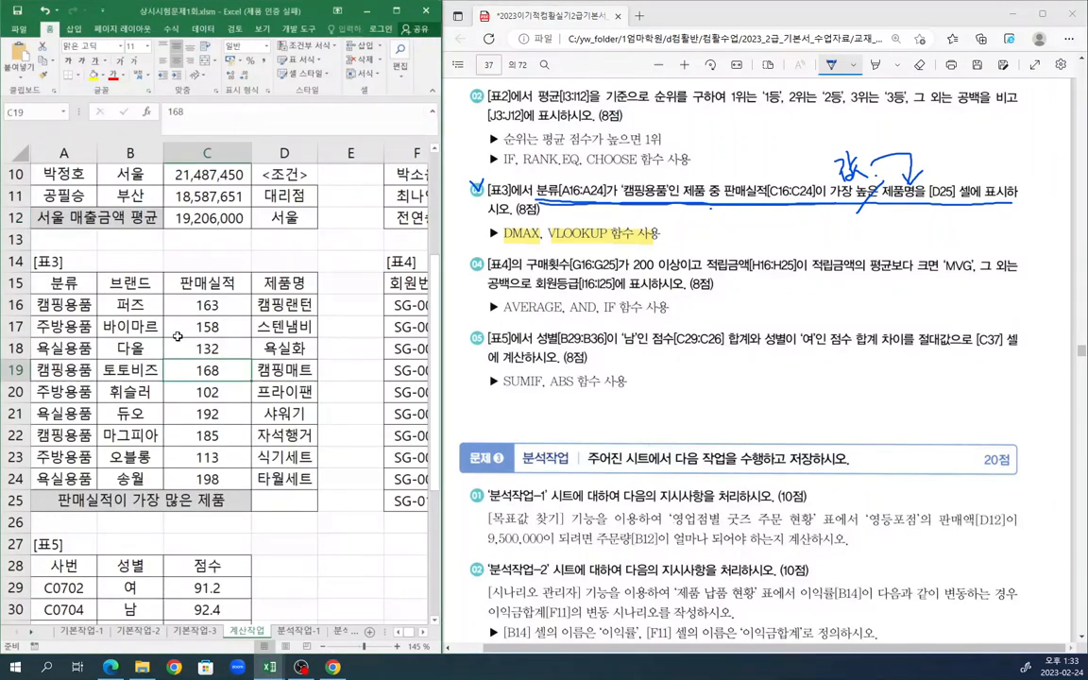
drag(63, 284, 62, 478)
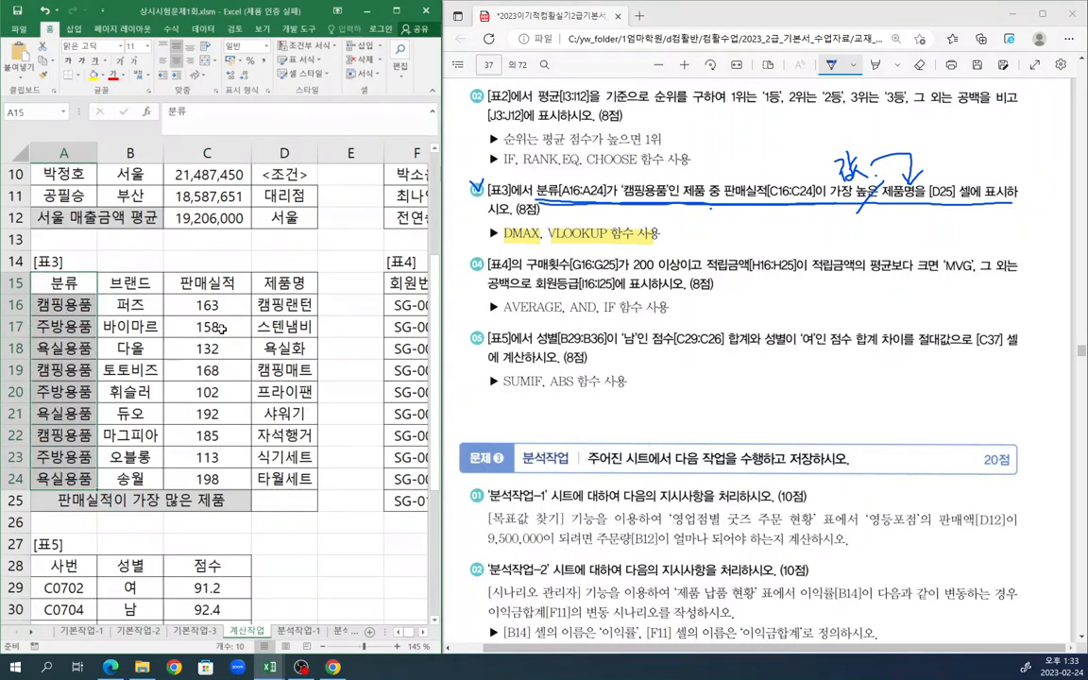
drag(207, 284, 219, 480)
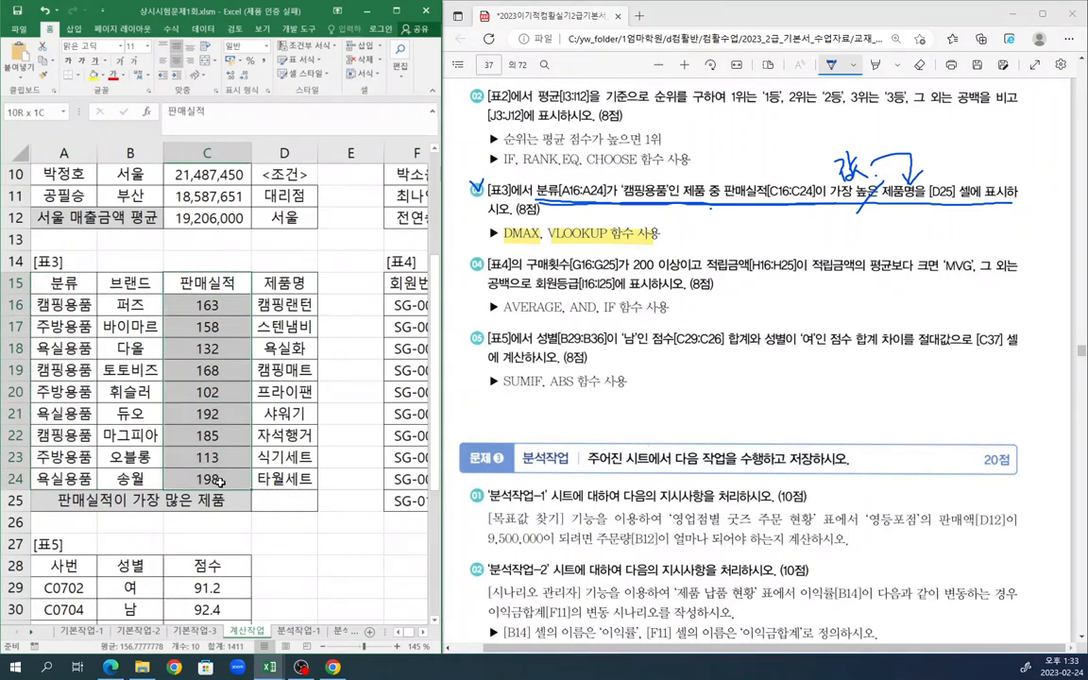
click(203, 435)
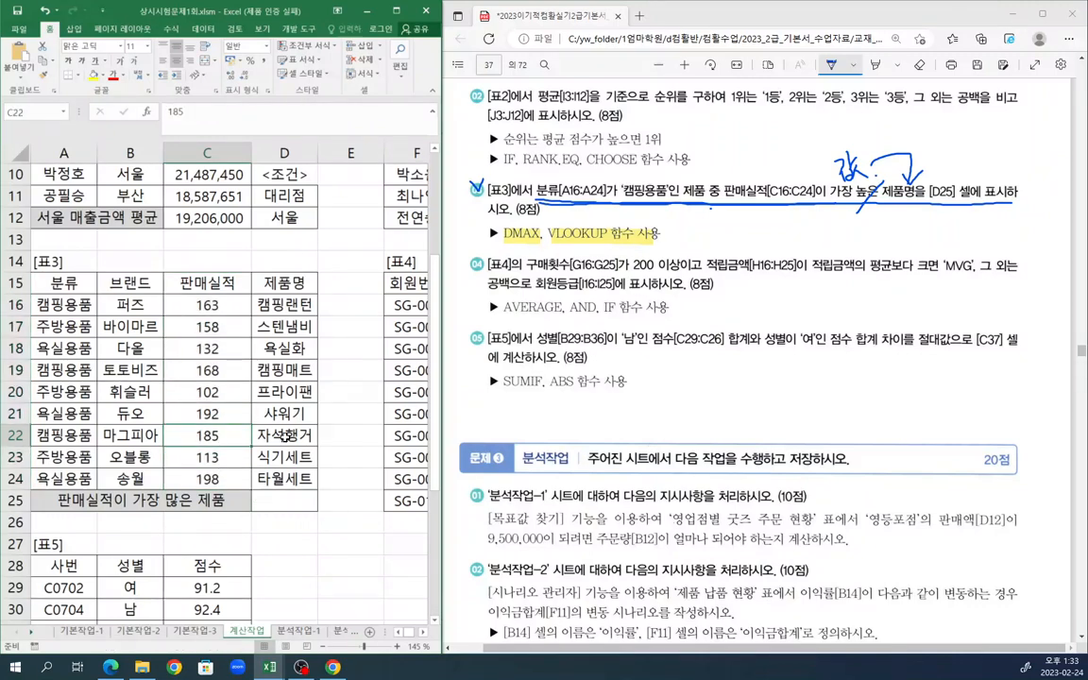
drag(283, 283, 287, 444)
click(242, 416)
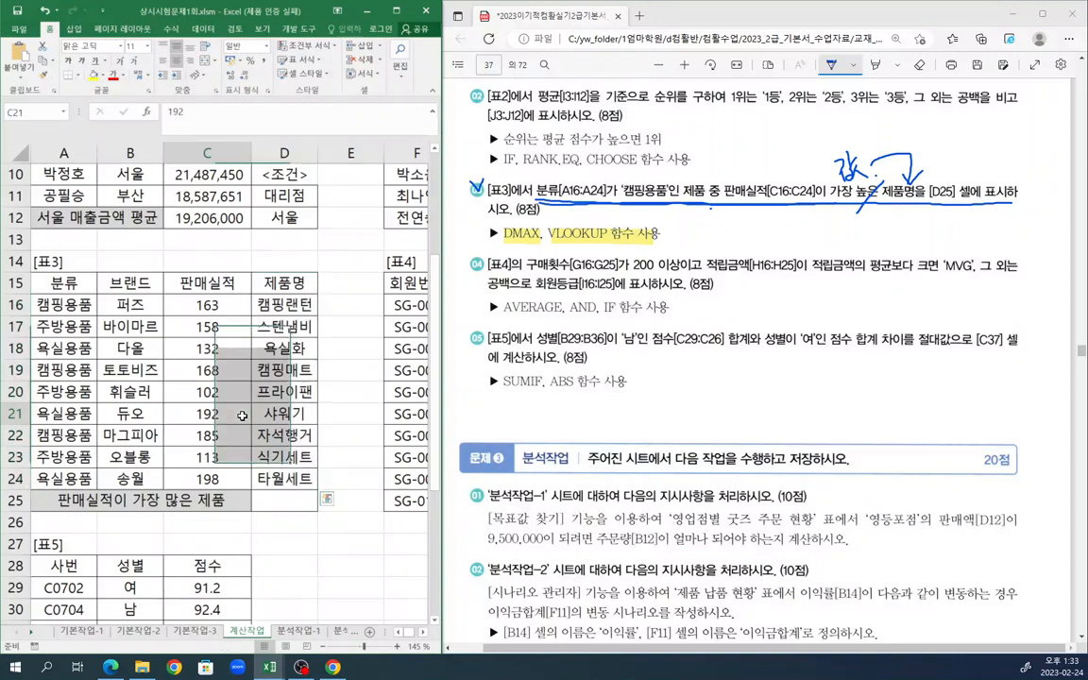
click(241, 347)
click(245, 286)
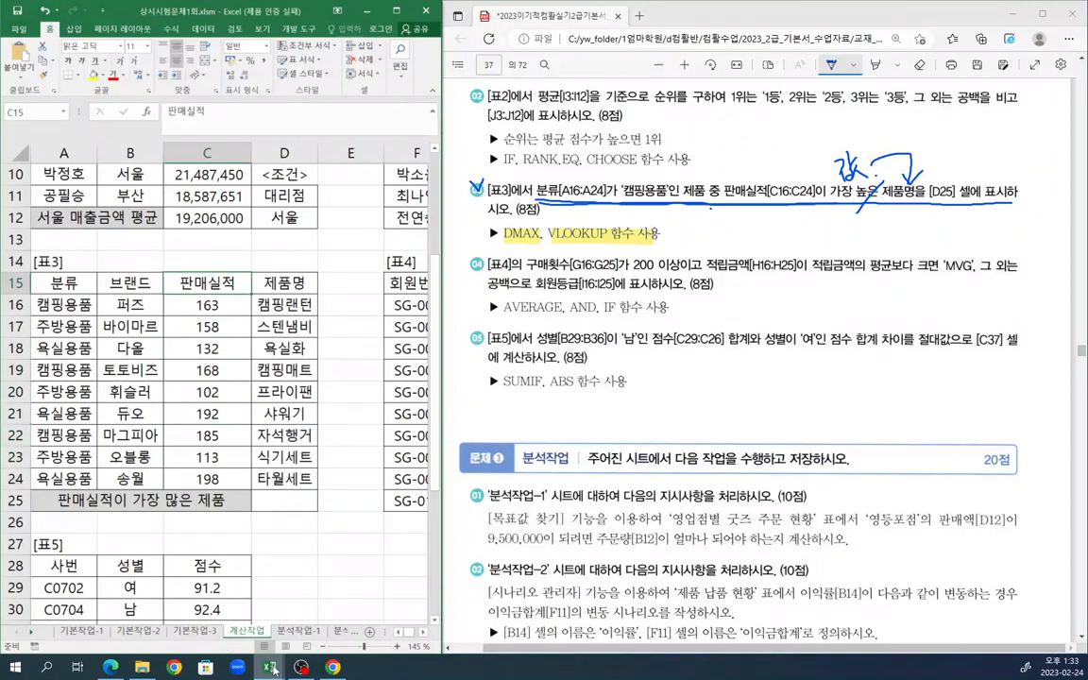
- Switch to the ty함수작성법_영상.xlsm workbook and enter dmax as 함수1 and vlookup as 함수2 on the 중첩 sheet
mouse_move(271, 669)
click(276, 559)
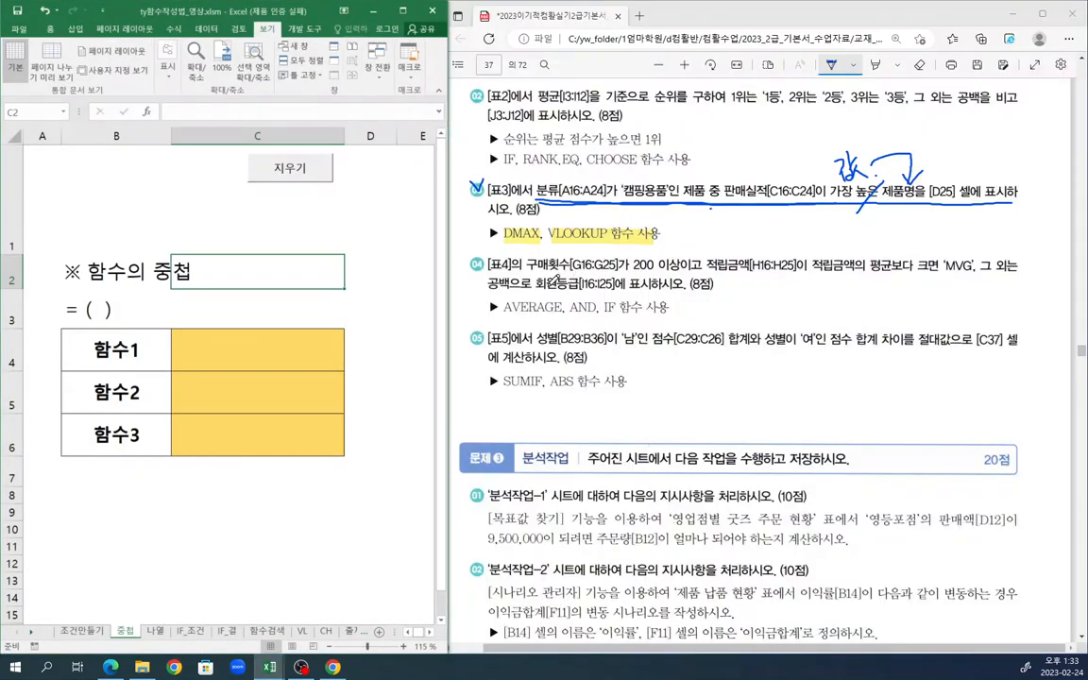
click(238, 336)
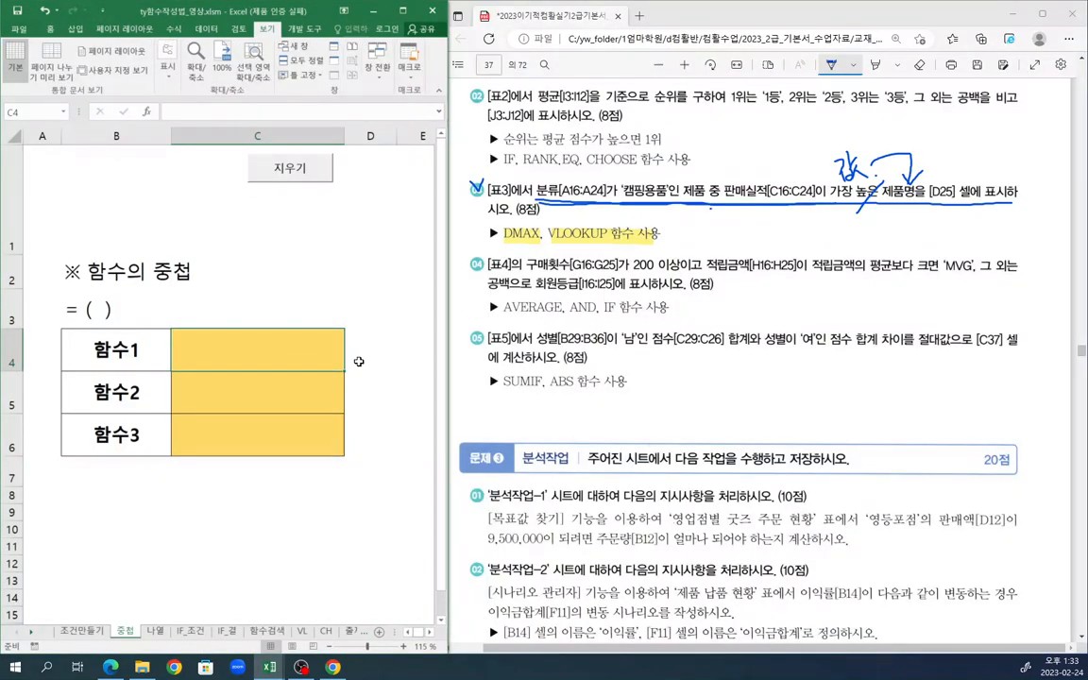
text(ㅇ)
key(BackSpace)
text(d)
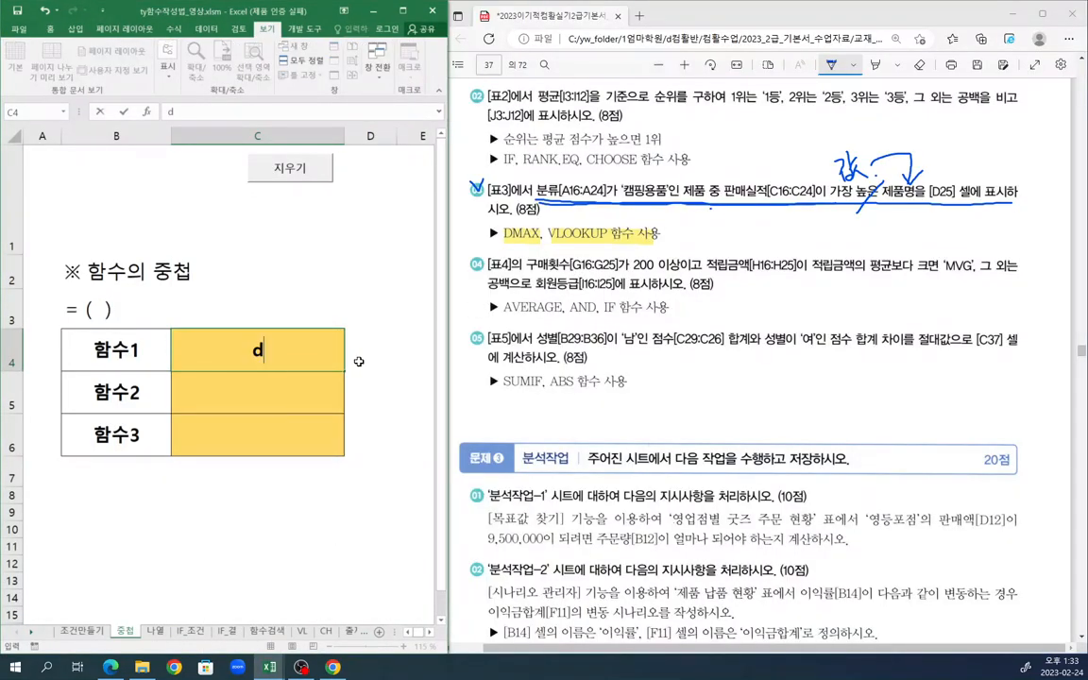
text(max)
key(Return)
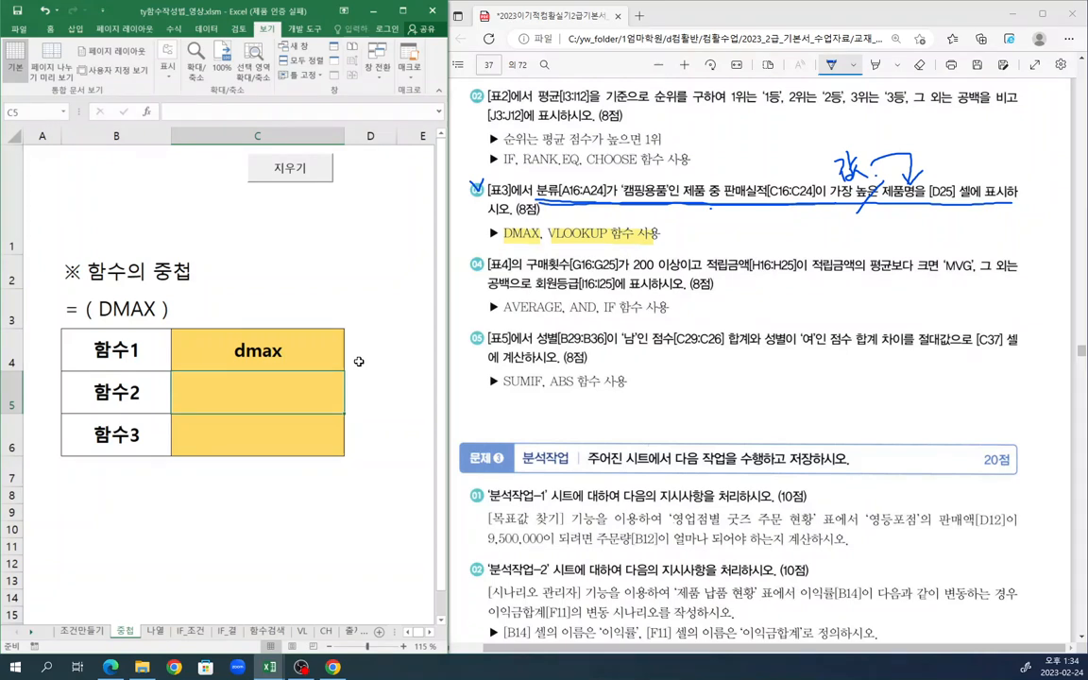
text(vlook)
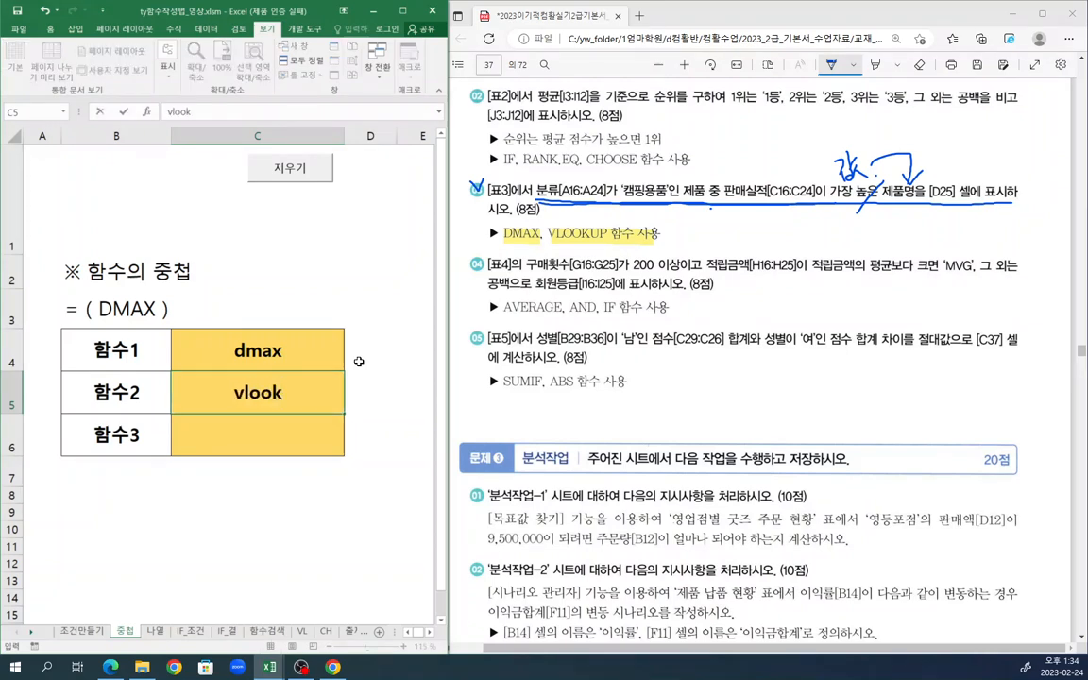
text(up)
key(Return)
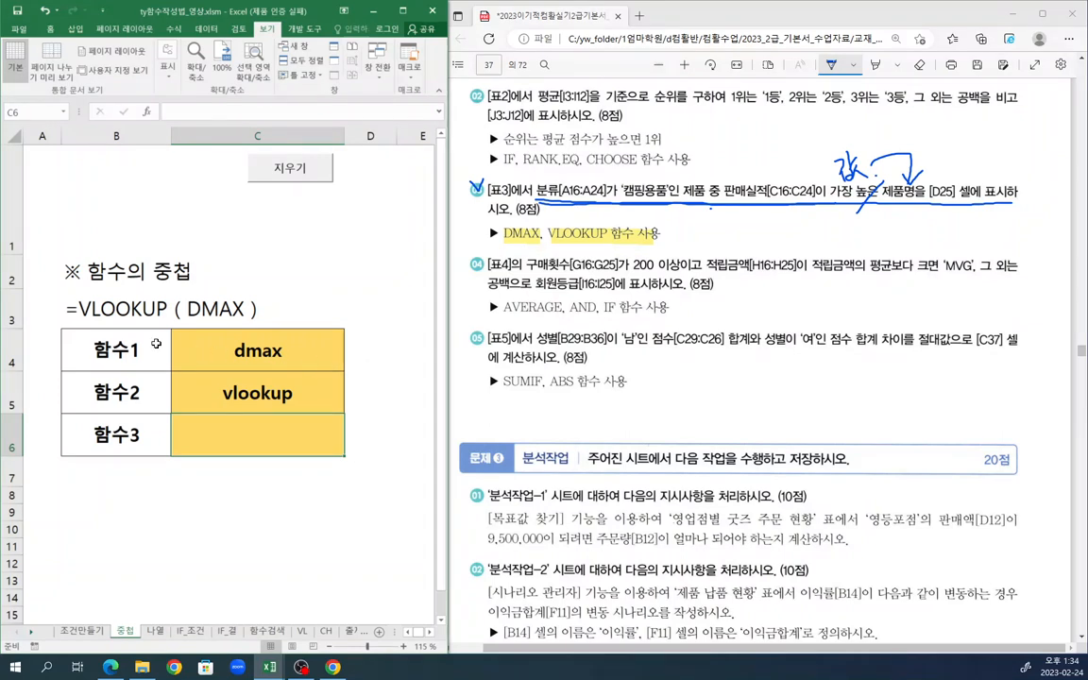
click(85, 301)
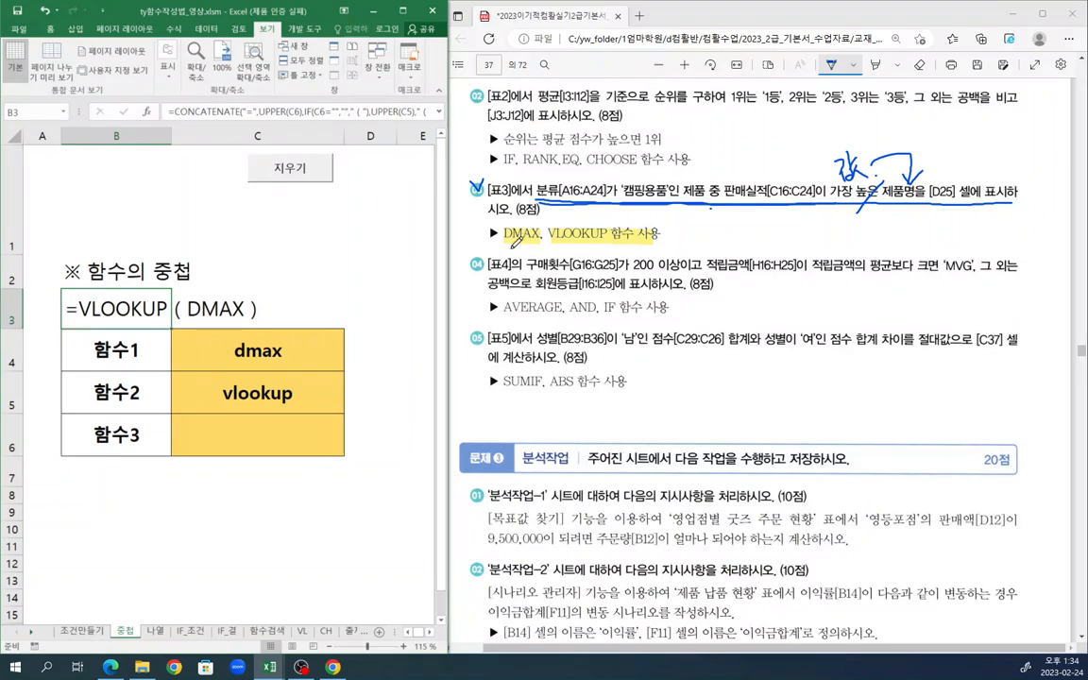
- Underline problem 03's function list and DMAX, box its 분류 '캠핑용품' condition in the PDF, and bring back 상시시험문제1회.xlsm with D25 selected
drag(504, 249, 659, 247)
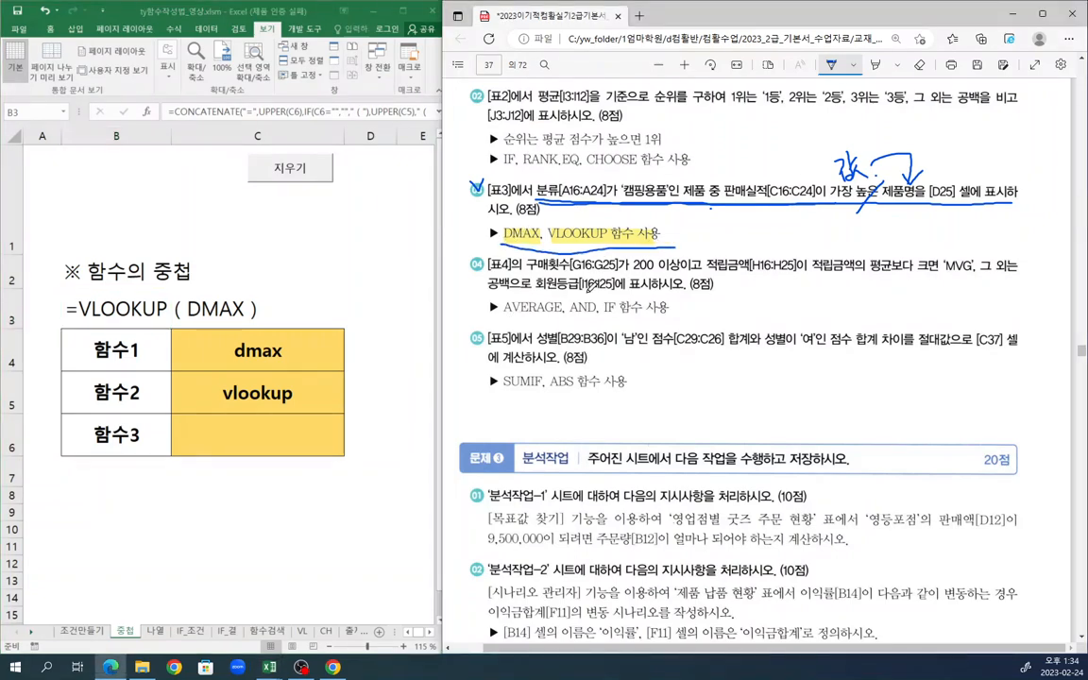
click(271, 669)
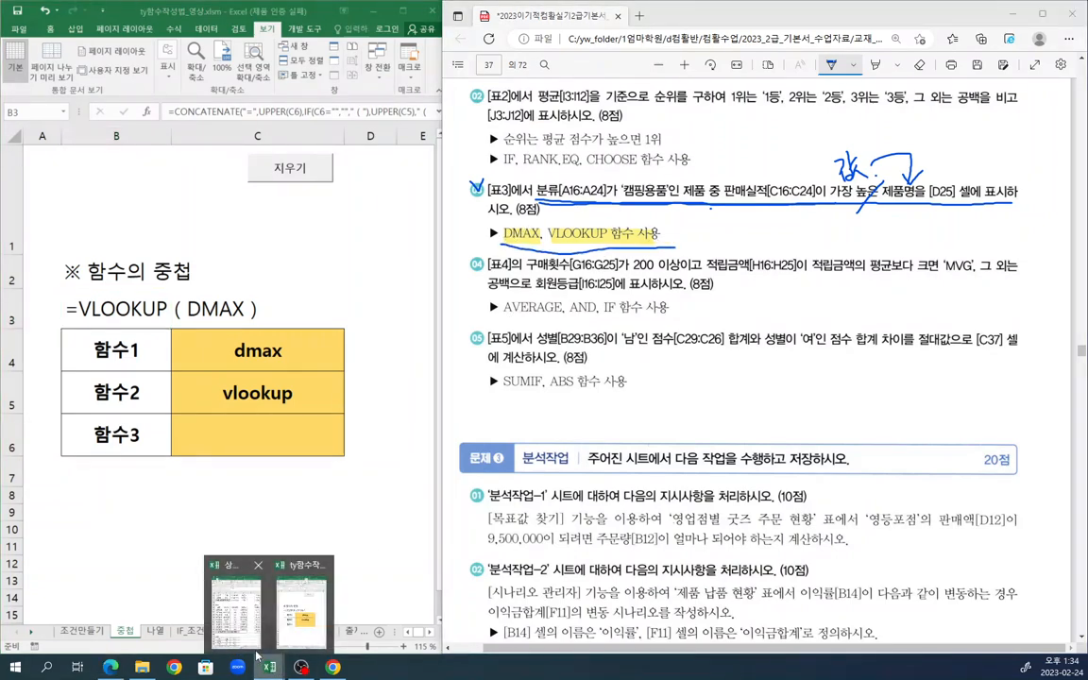
click(241, 602)
click(294, 505)
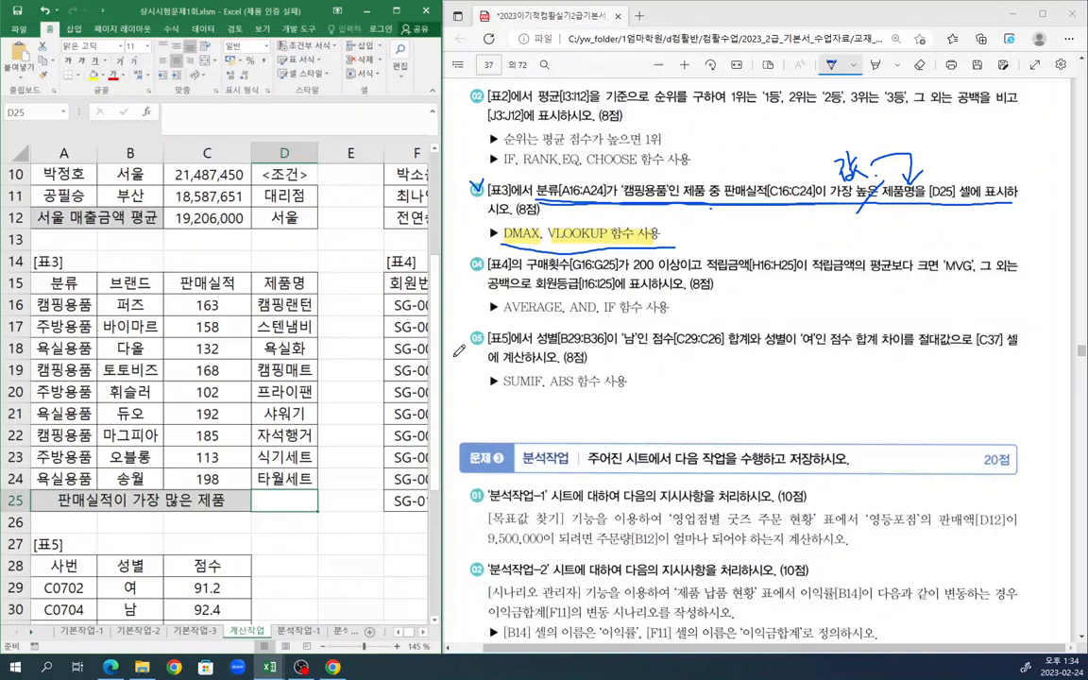
click(547, 234)
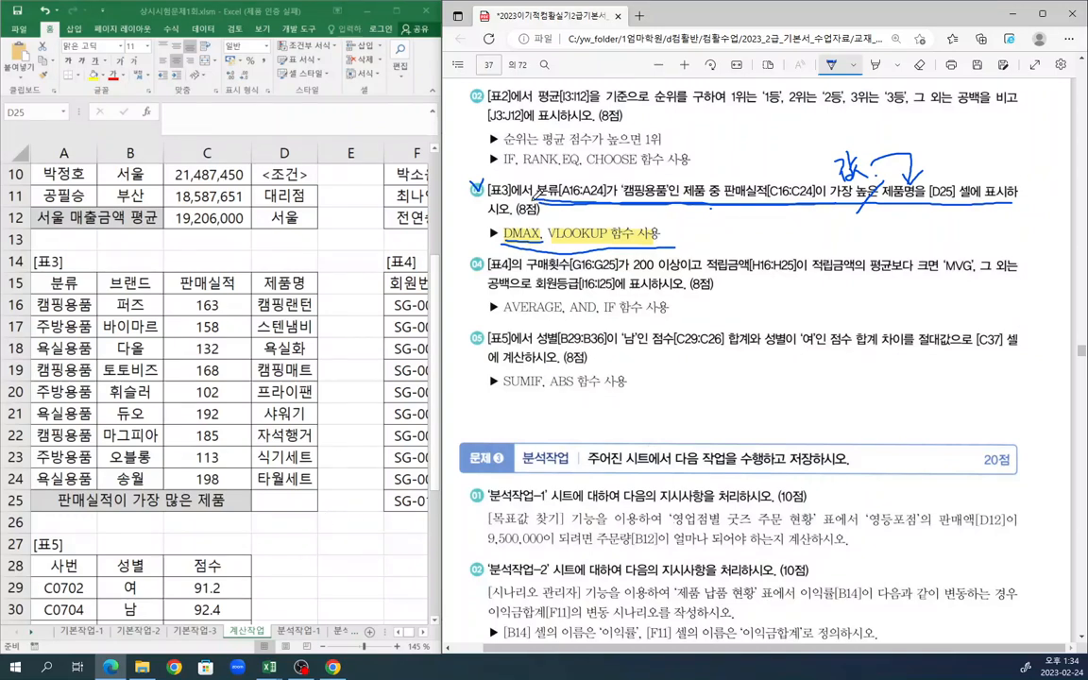
mouse_move(538, 201)
mouse_down()
mouse_move(675, 199)
mouse_move(676, 175)
mouse_move(548, 176)
mouse_move(538, 199)
mouse_up()
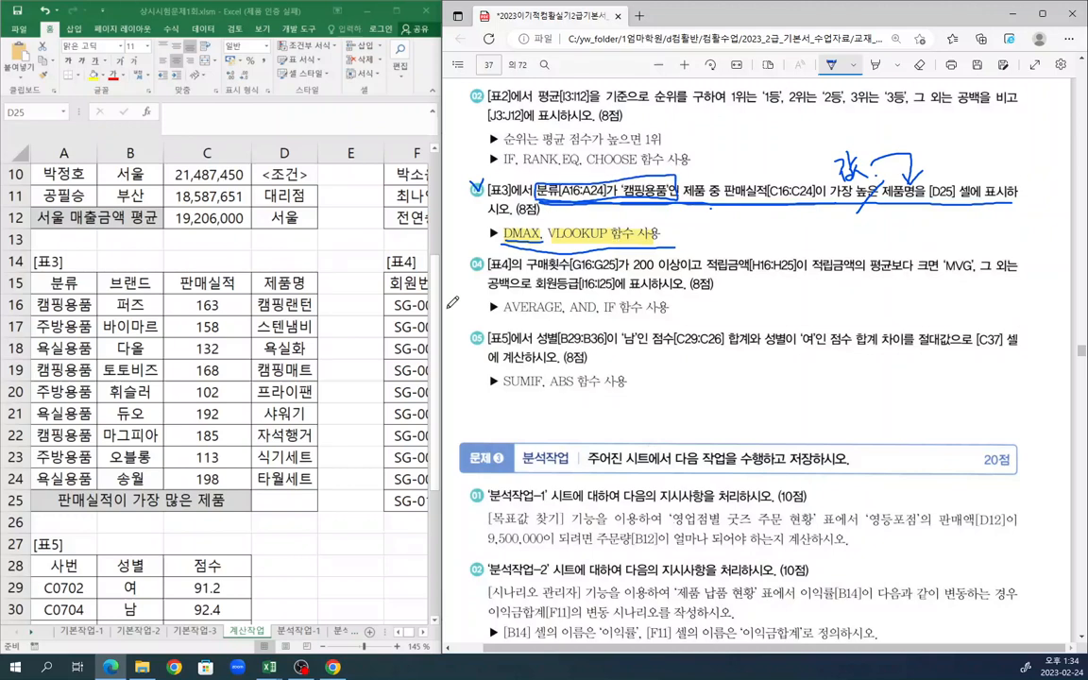
- Examine the 분류 header with 캠핑용품 in A15:A16 of 표3 as the DMAX criteria range
click(94, 347)
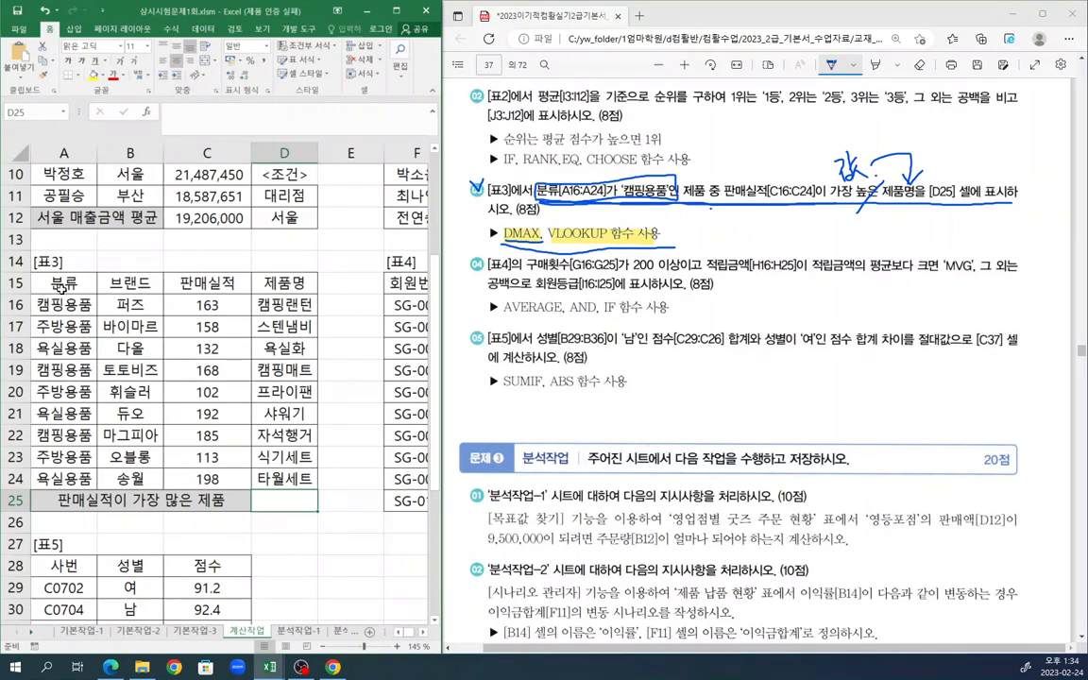
drag(59, 282, 71, 305)
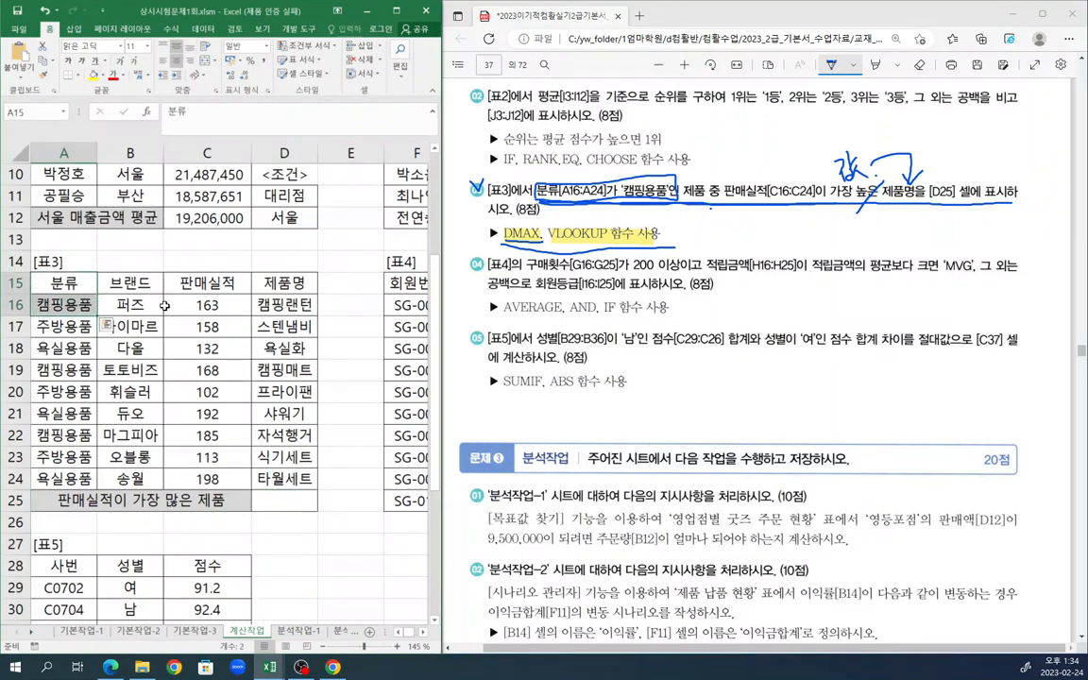
click(68, 326)
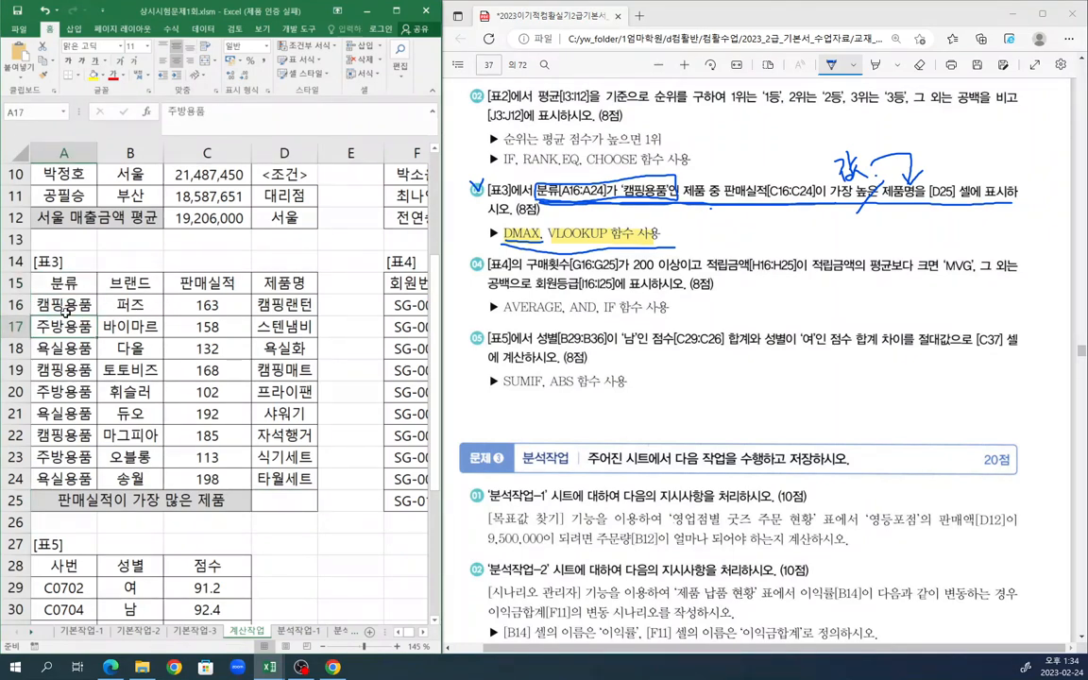
drag(67, 282, 65, 305)
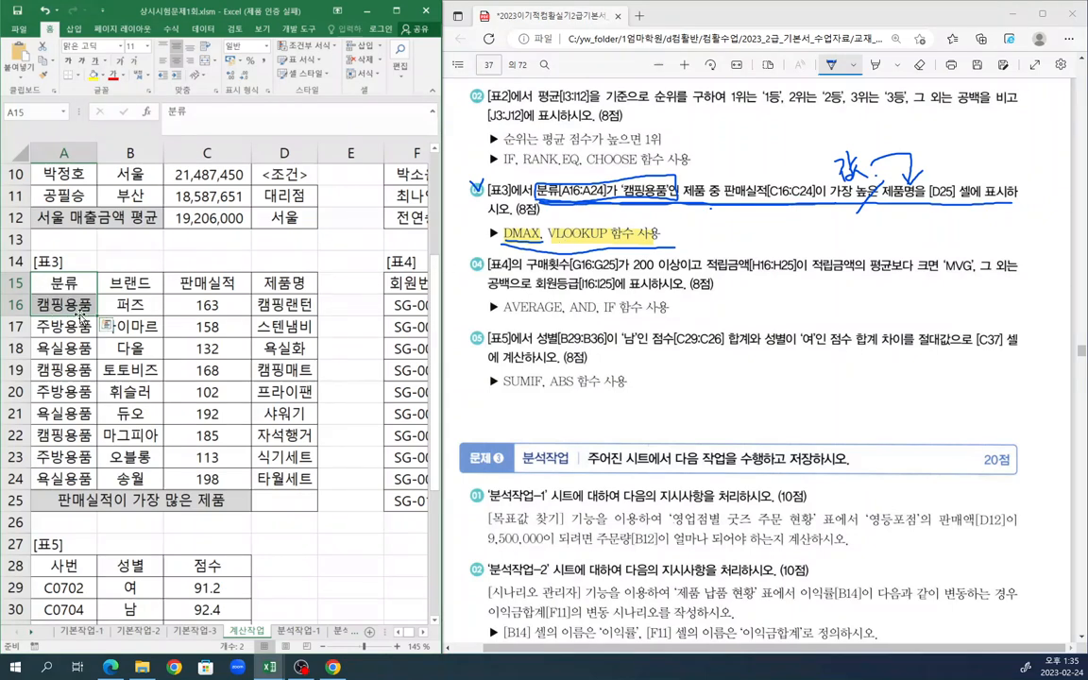
click(208, 346)
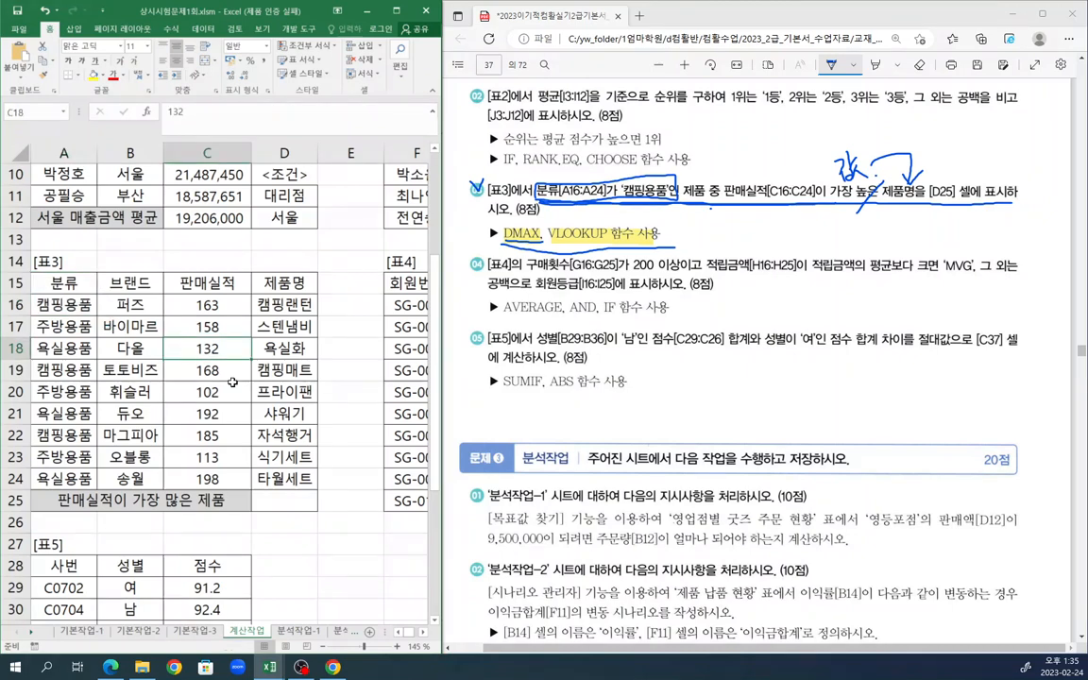
- Start a DMAX formula in D25 and open its function arguments dialog, placed clear of 표3
click(287, 500)
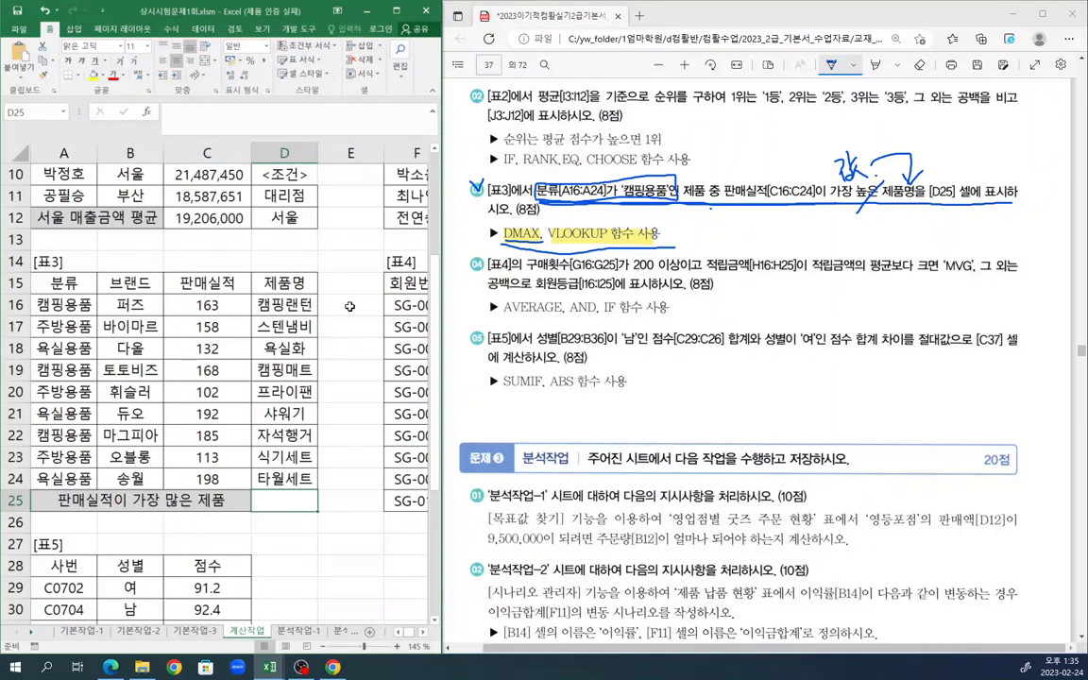
text(=d)
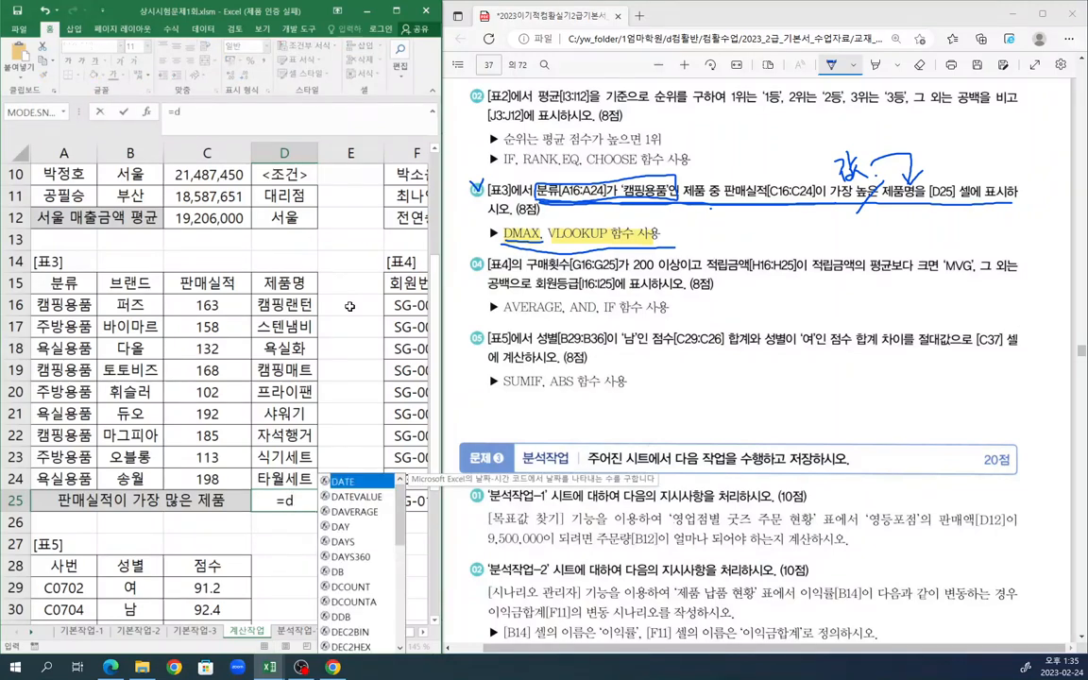
text(max)
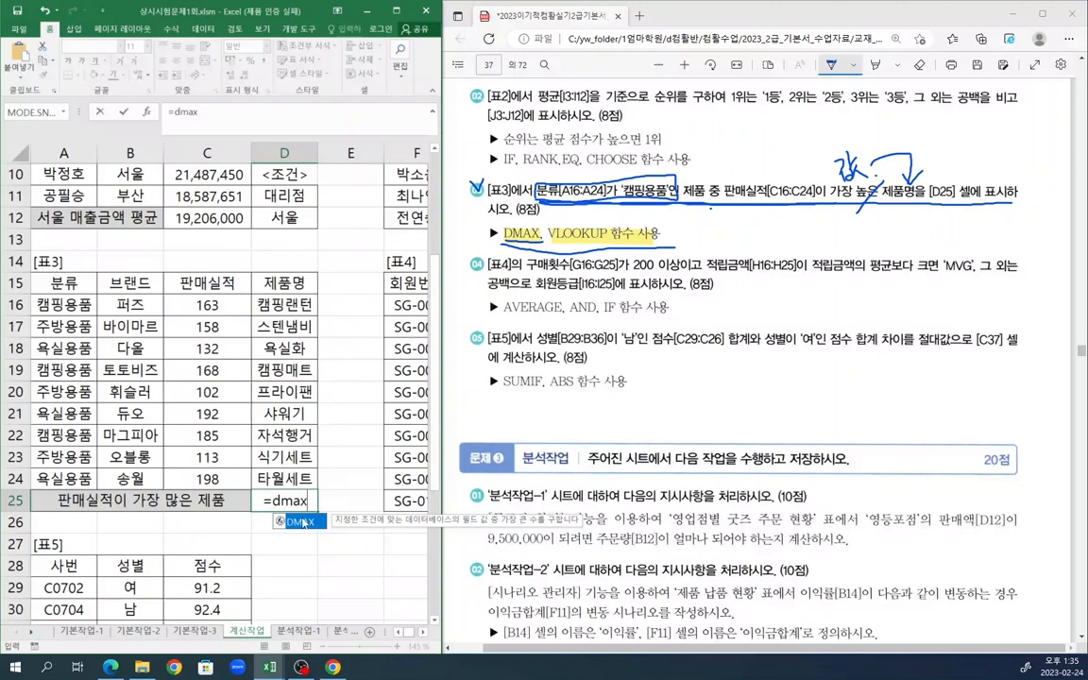
double_click(302, 521)
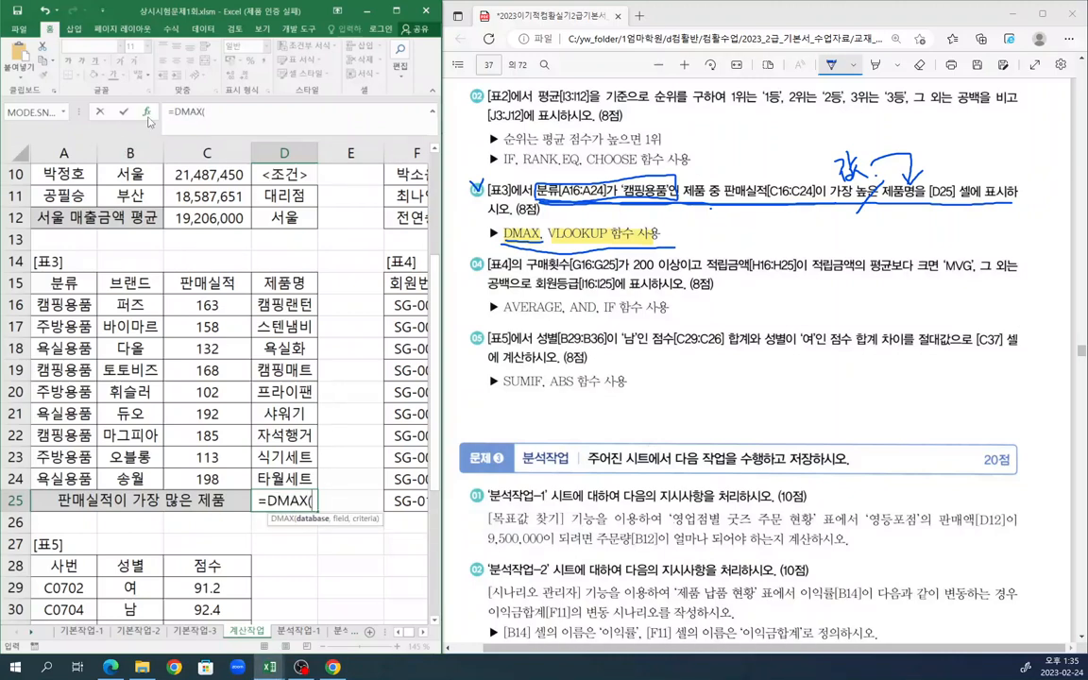
click(148, 111)
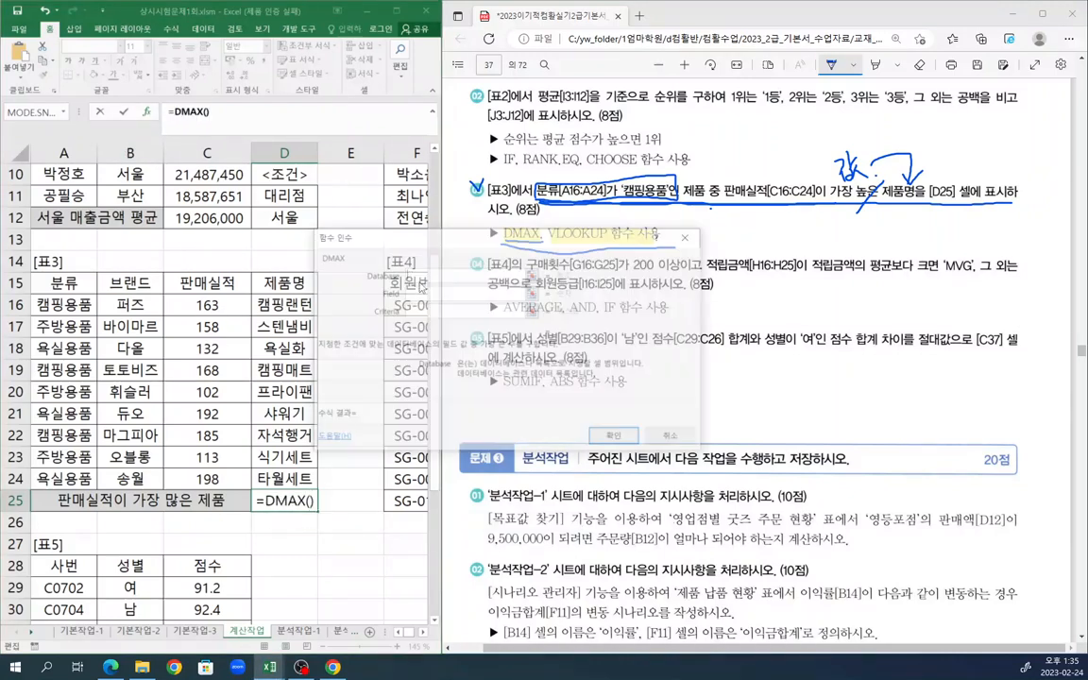
drag(450, 301, 455, 302)
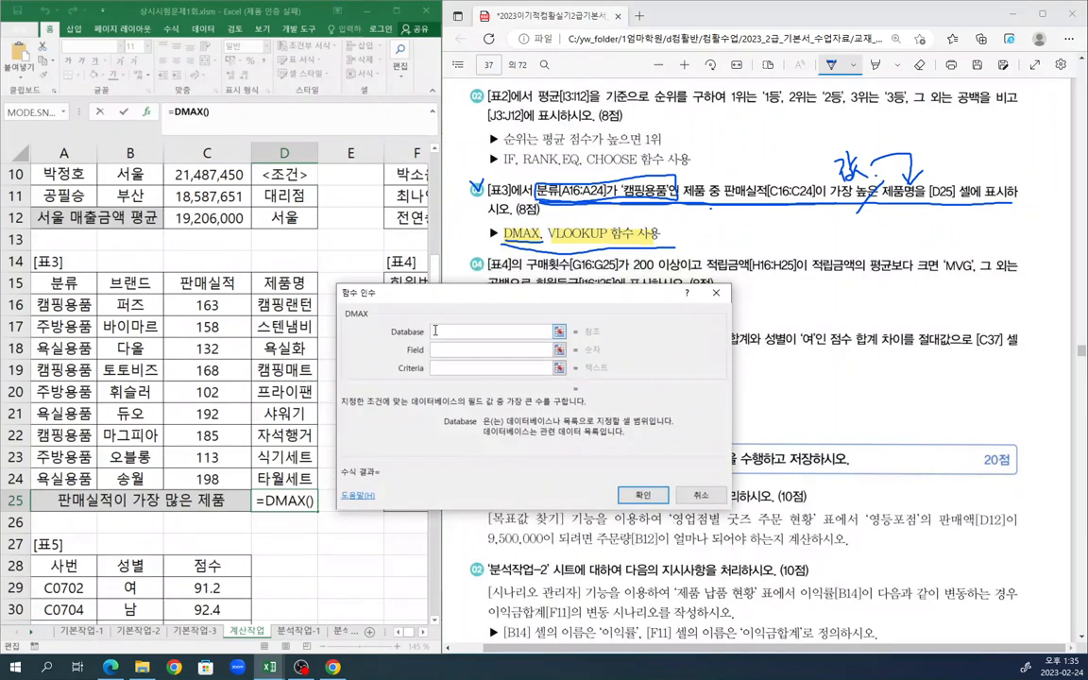
- Set the DMAX Database to the whole 표3 range A15:D24 and the Field to the 판매실적 header C15
click(93, 284)
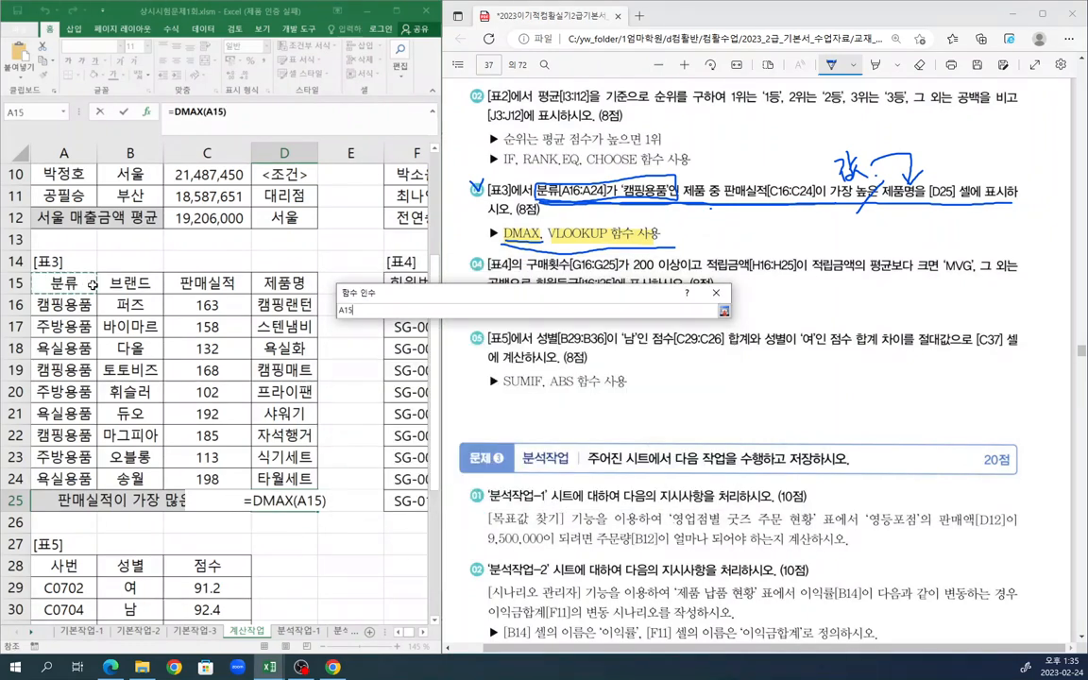
drag(93, 285, 281, 477)
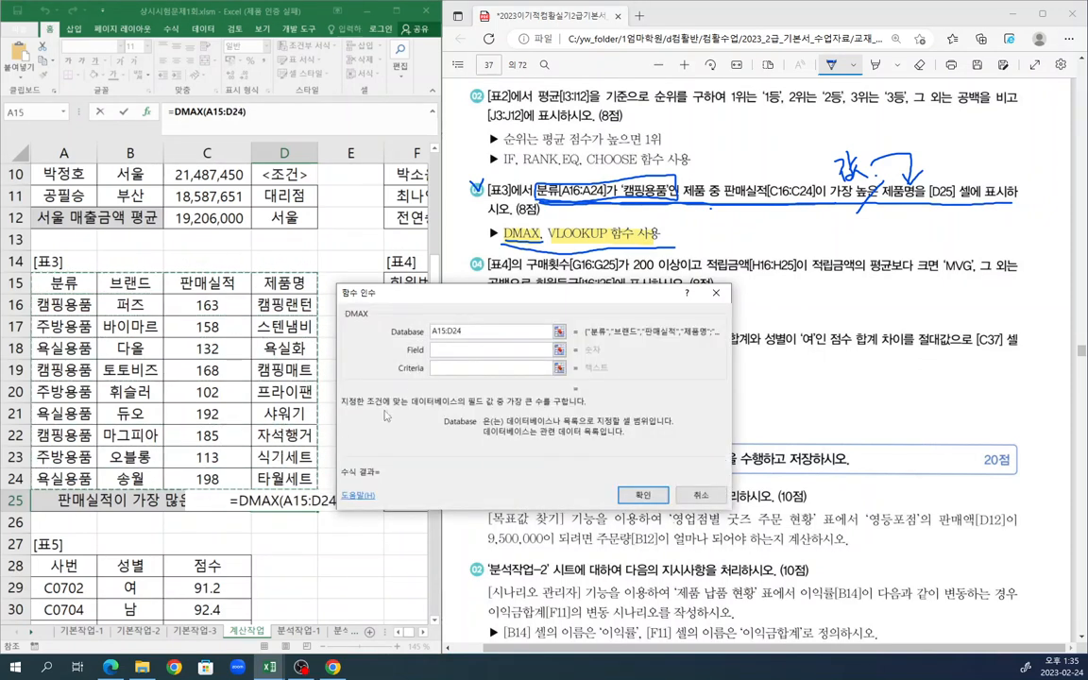
click(449, 347)
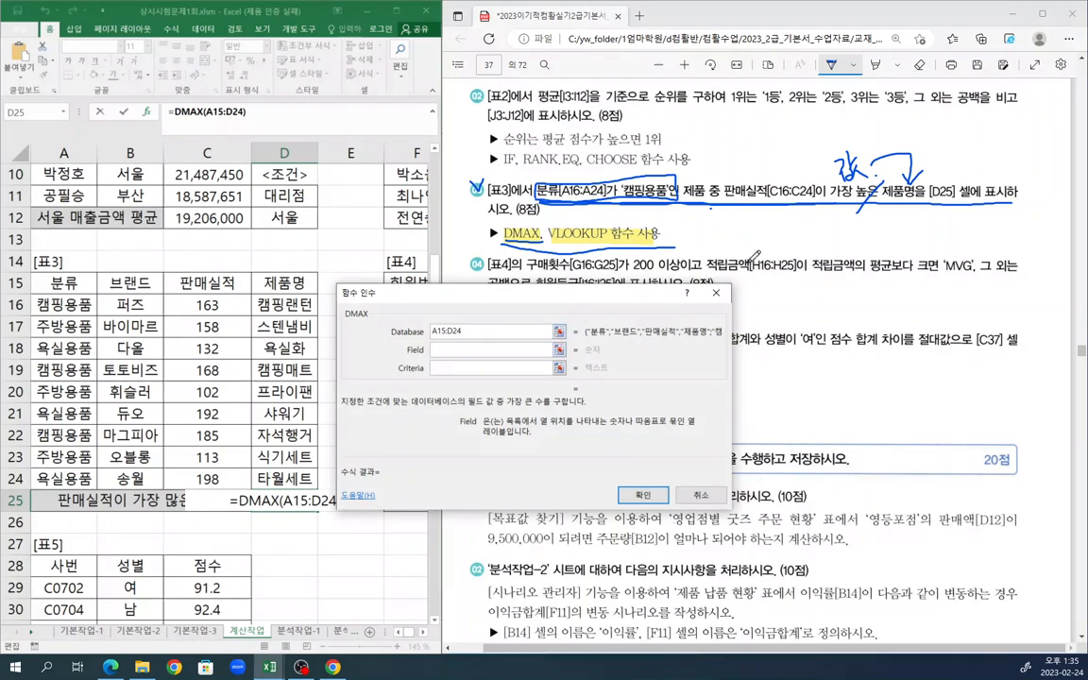
click(213, 284)
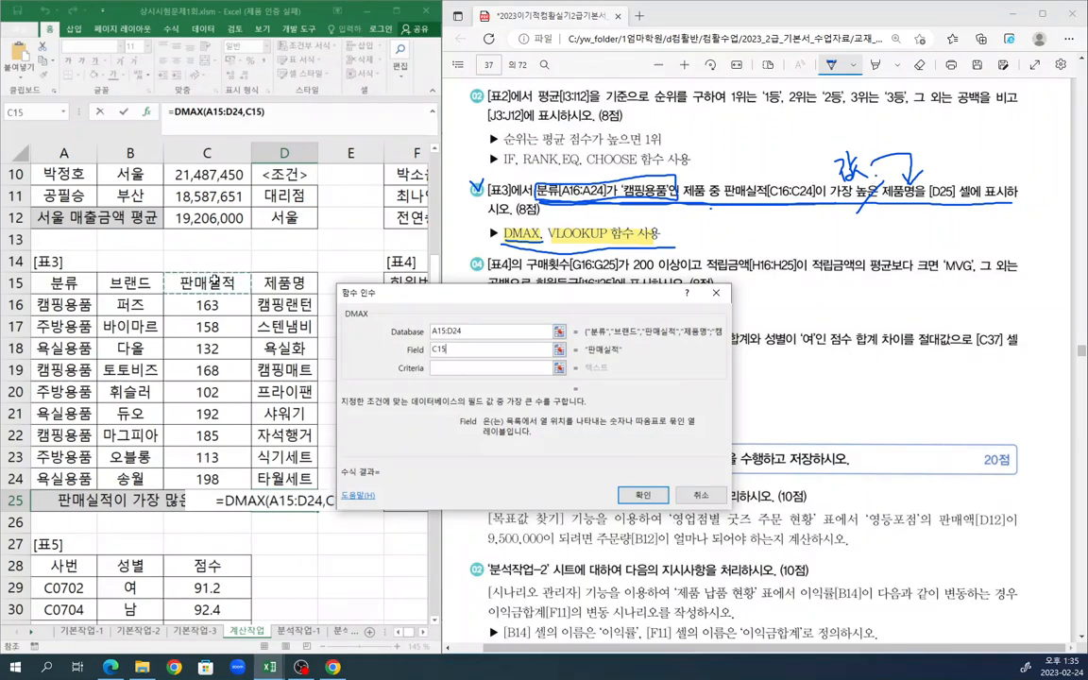
- Set the DMAX Criteria to the 분류 header and 캠핑용품 cells A15:A16 and complete the formula in D25
click(454, 370)
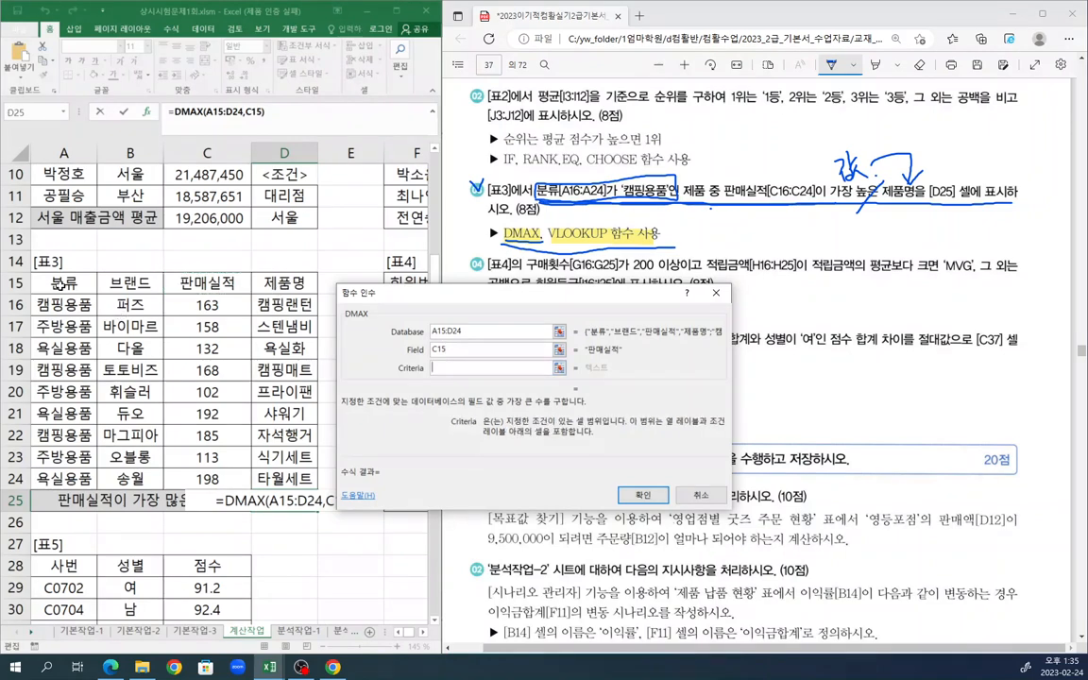
drag(63, 283, 66, 305)
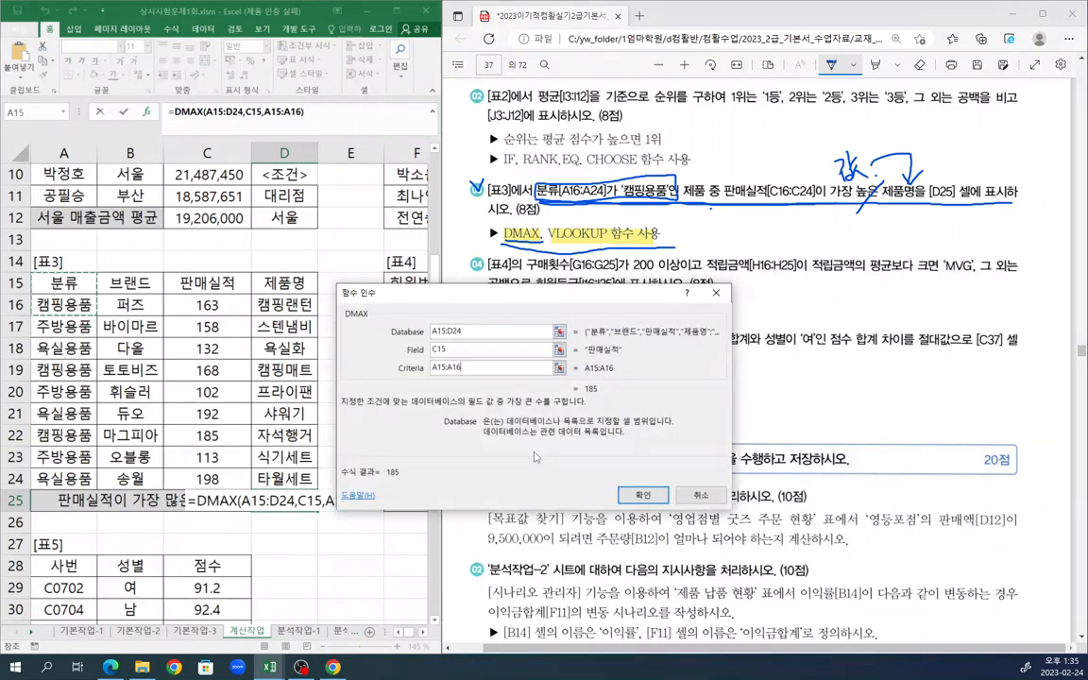
key(Return)
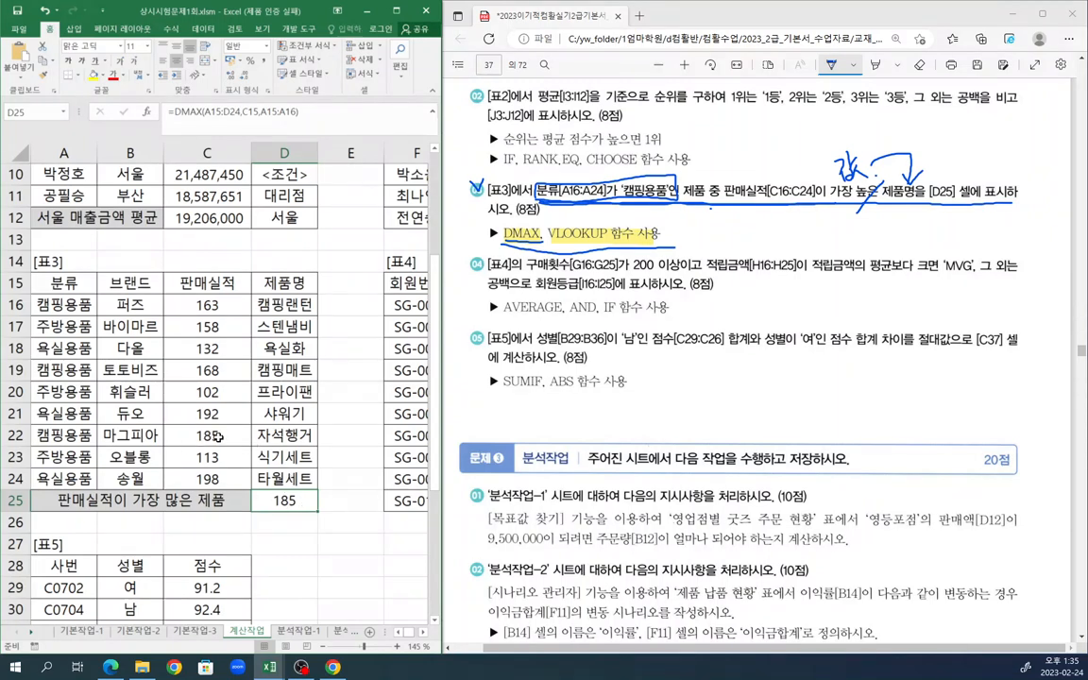
- Examine the top 캠핑용품 판매실적 in C22 with its 제품명, and the C16:D24 range as the lookup table
click(218, 436)
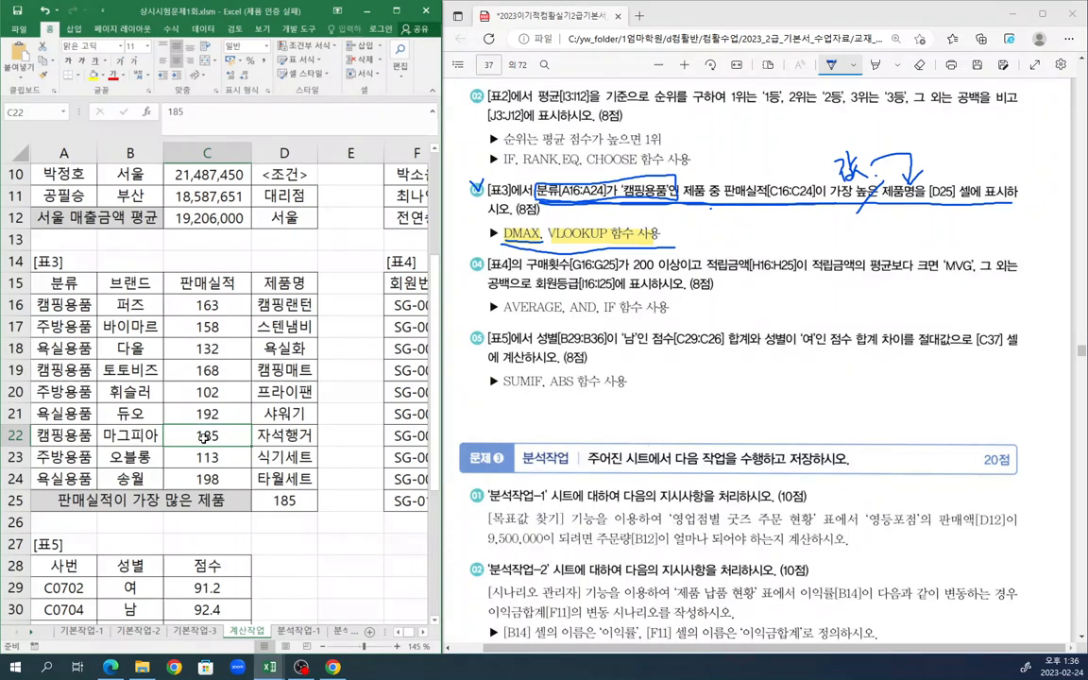
click(296, 435)
drag(215, 300, 280, 481)
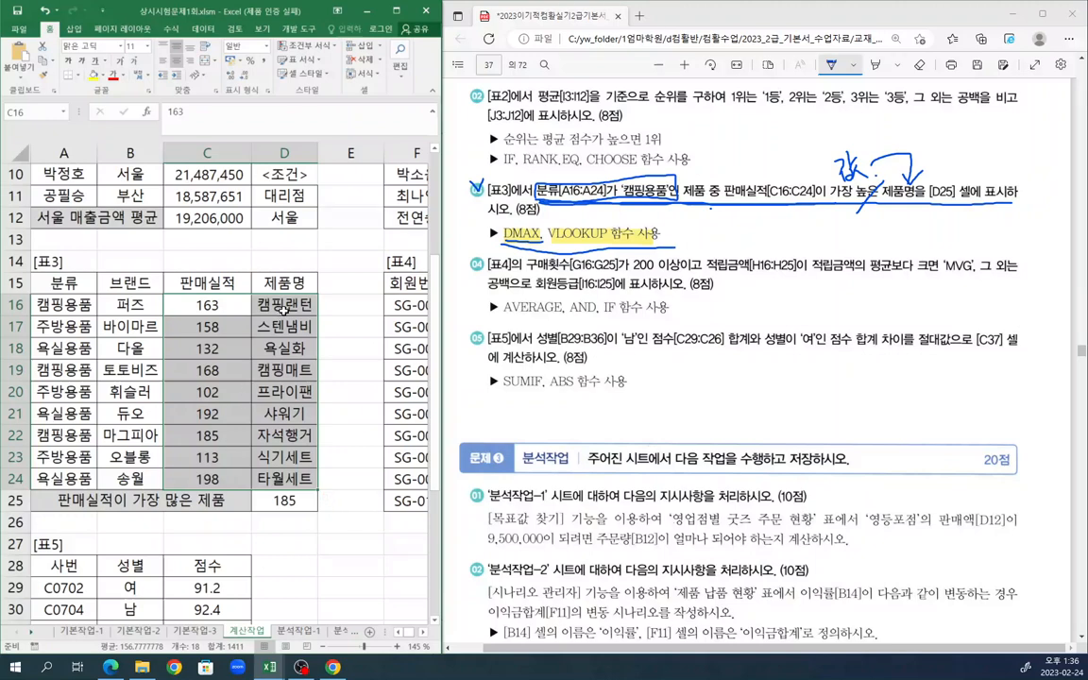
- Wrap D25's DMAX formula in VLOOKUP as its lookup value and open the VLOOKUP arguments dialog, placed clear of 표3
click(284, 499)
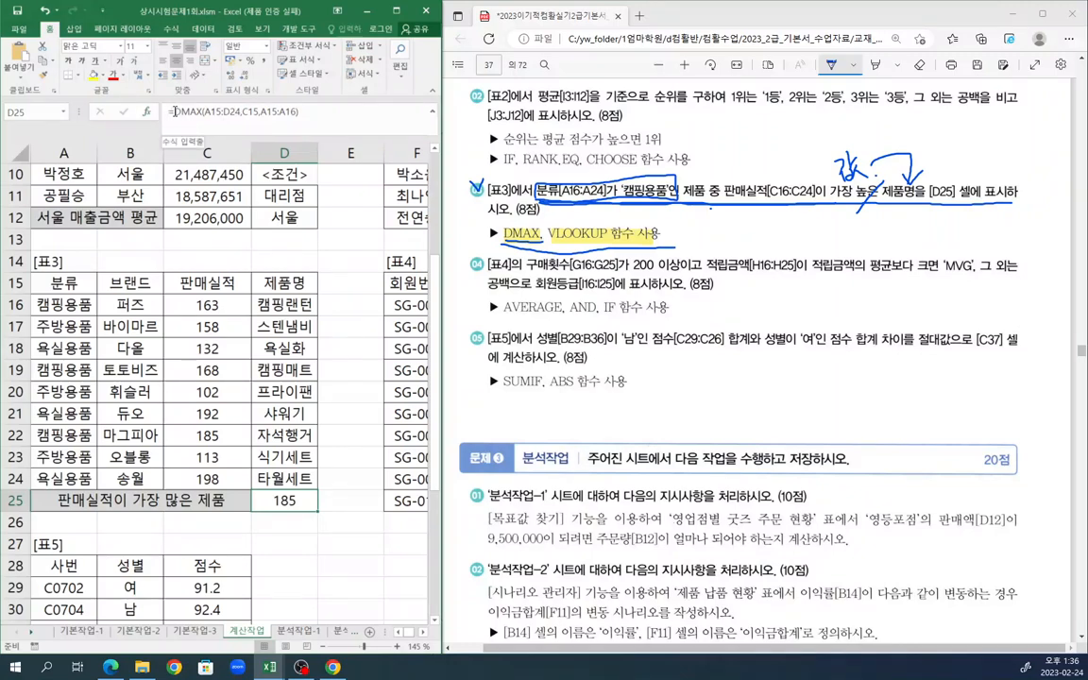
click(229, 112)
text(vl)
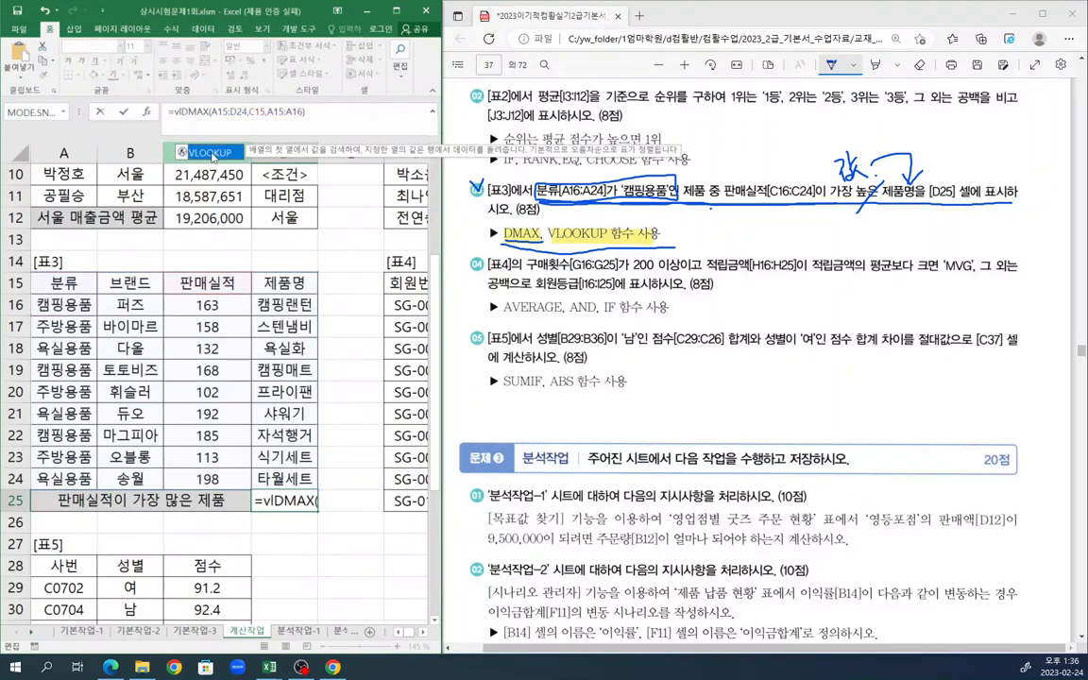
key(Tab)
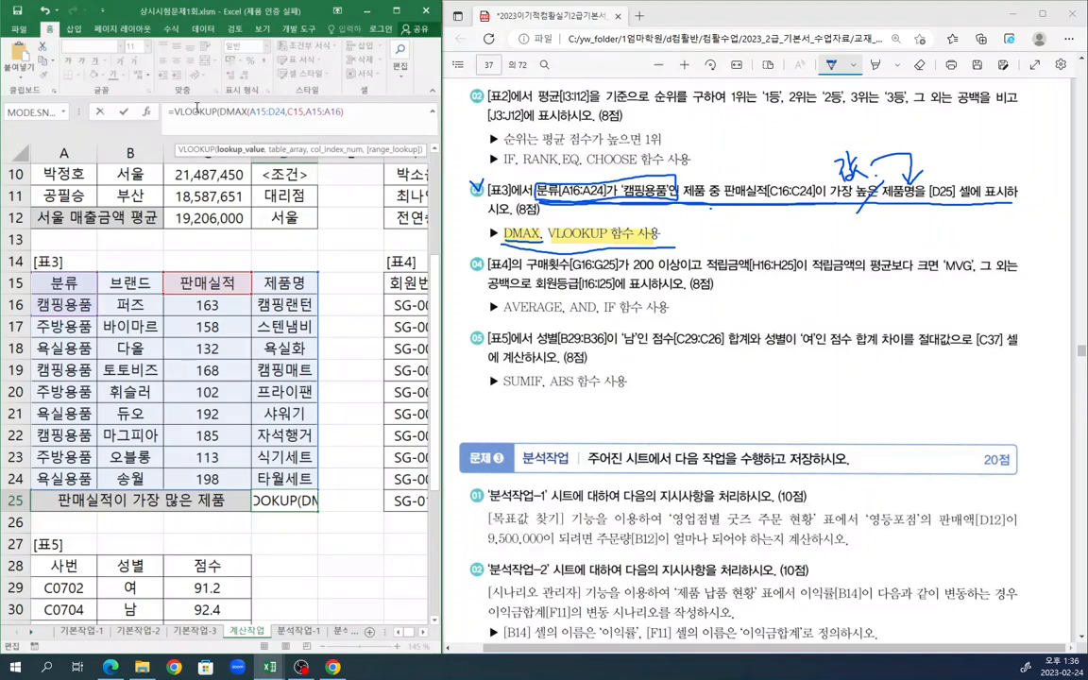
click(186, 110)
click(146, 114)
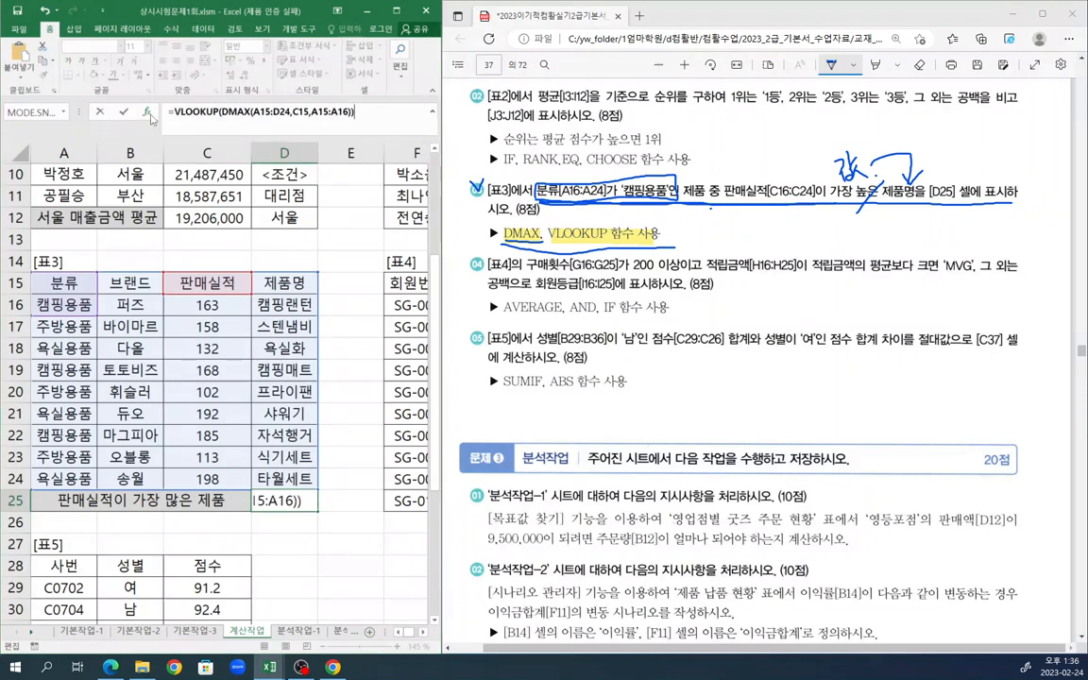
drag(391, 243, 451, 202)
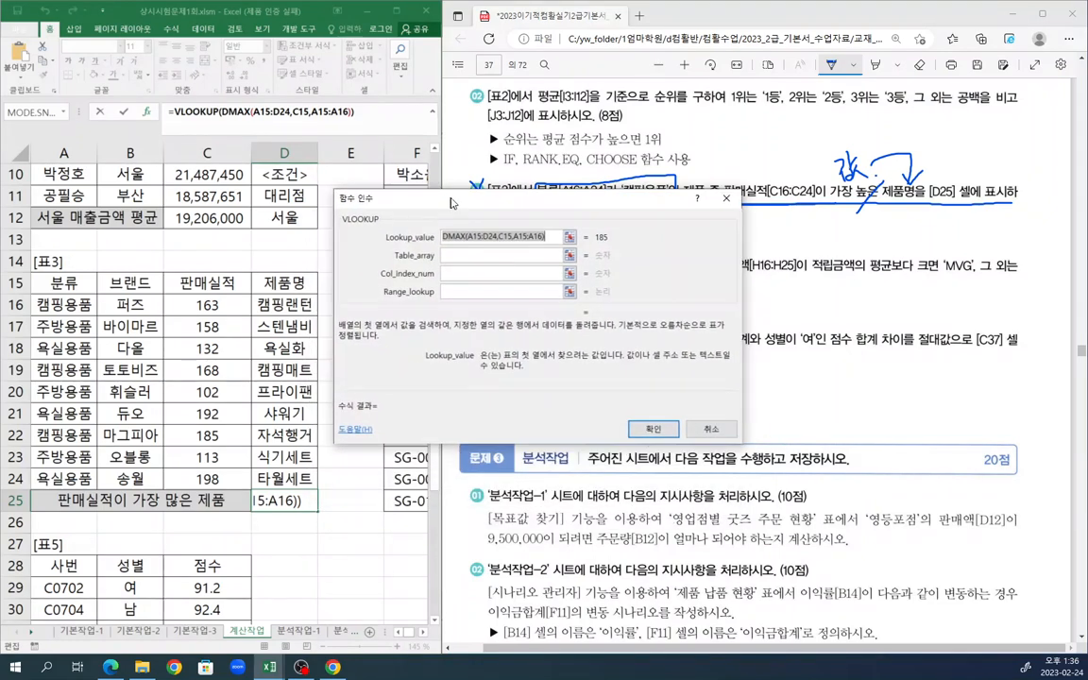
- Set the VLOOKUP Table_array to the 판매실적 and 제품명 data in C16:D24
click(463, 256)
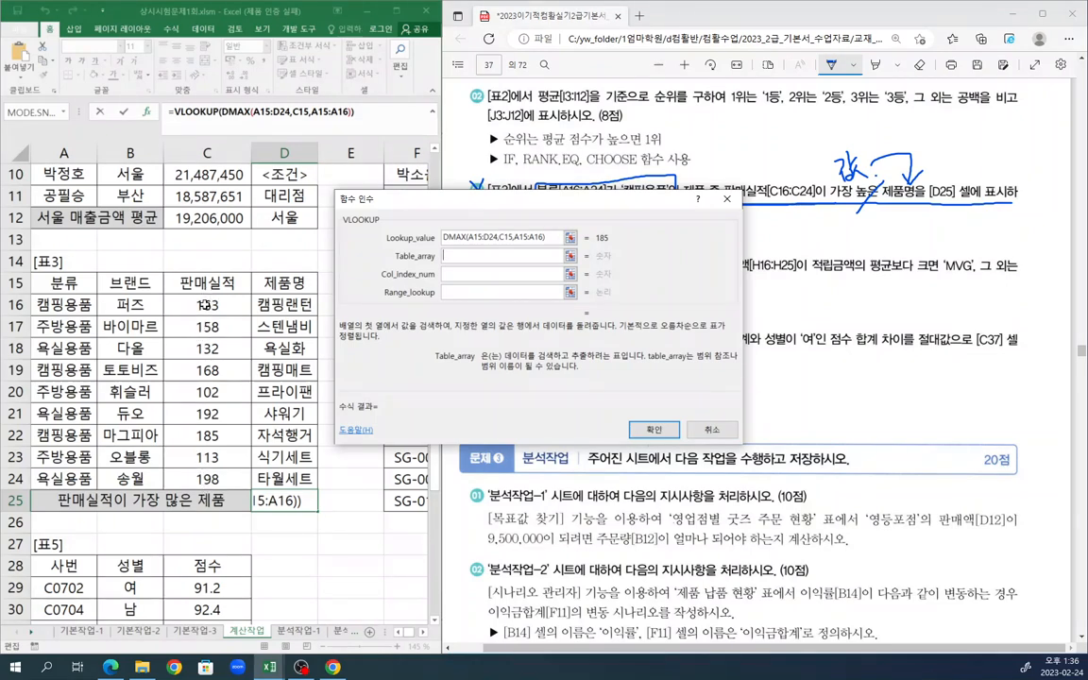
drag(205, 306, 281, 368)
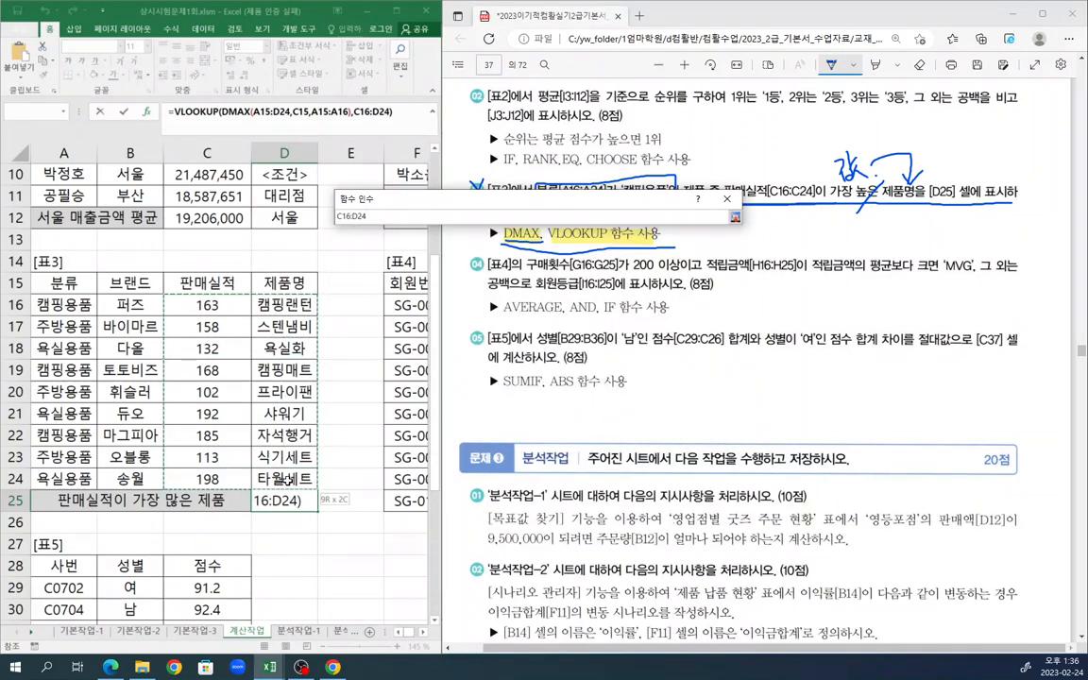
drag(288, 480, 288, 480)
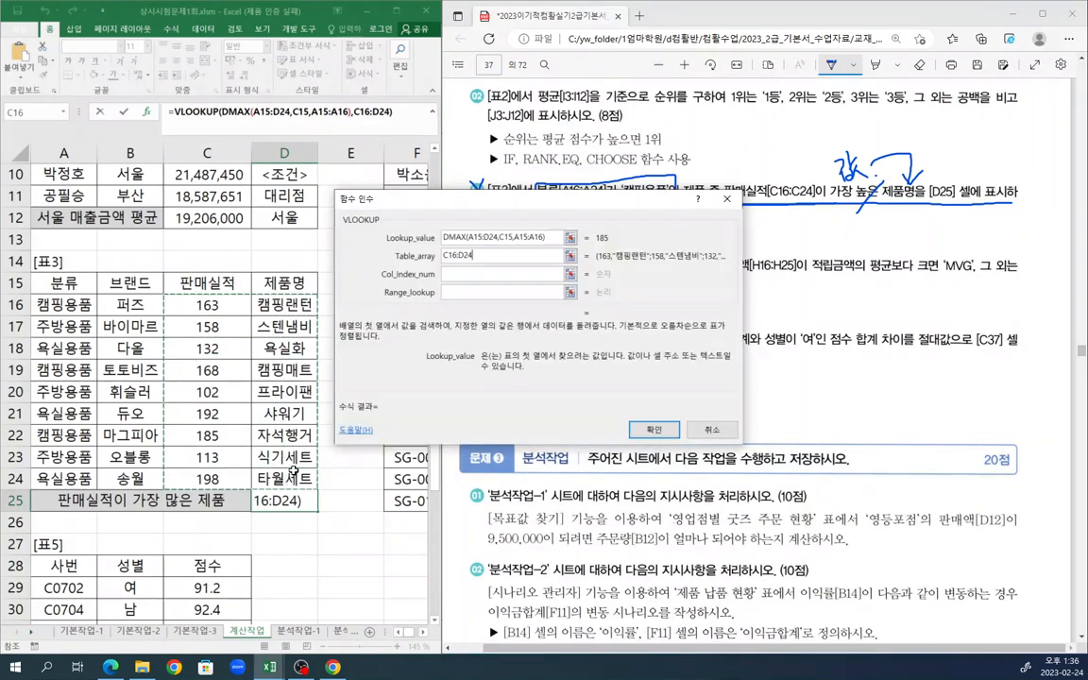
- Set the VLOOKUP Col_index_num to 2 and Range_lookup to 0, and complete the formula in D25
click(499, 274)
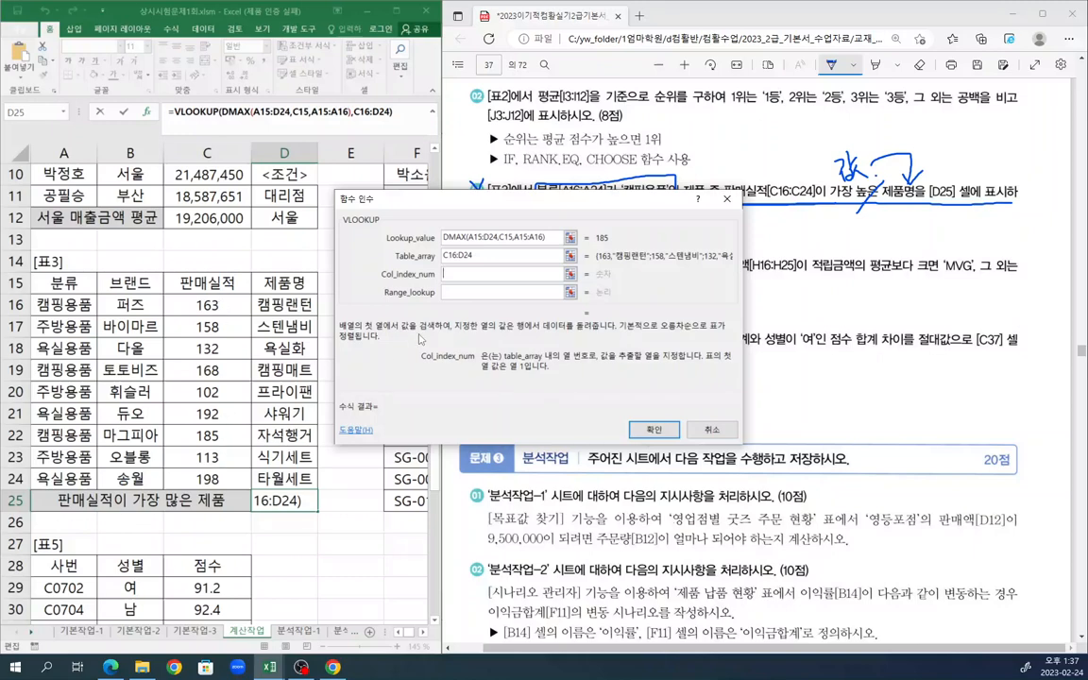
text(2)
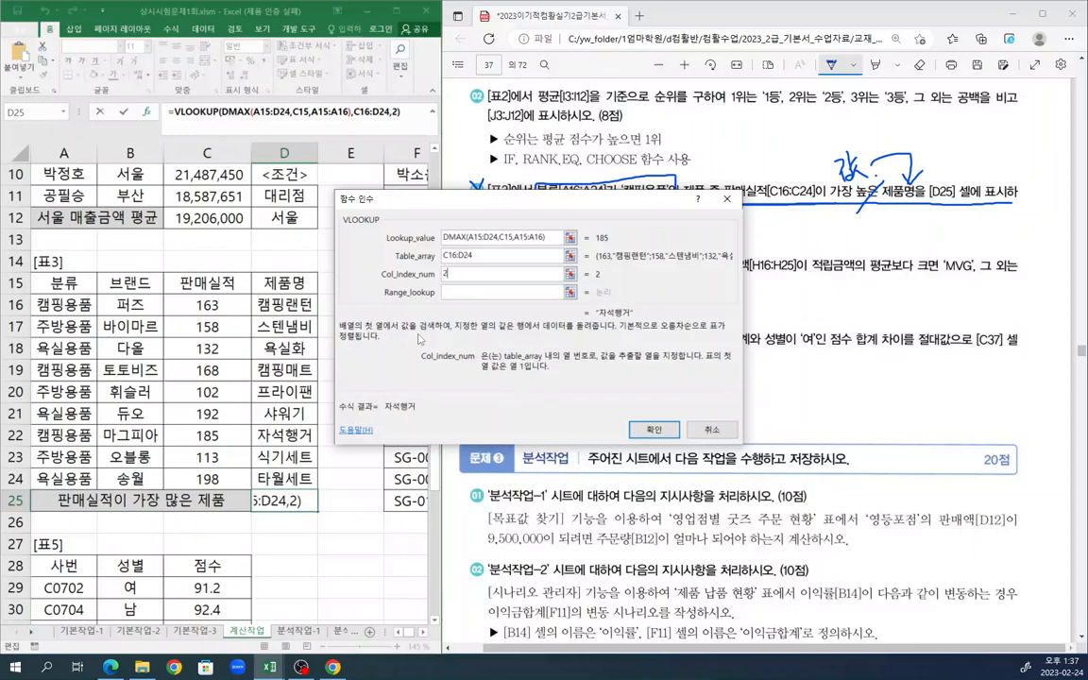
key(Tab)
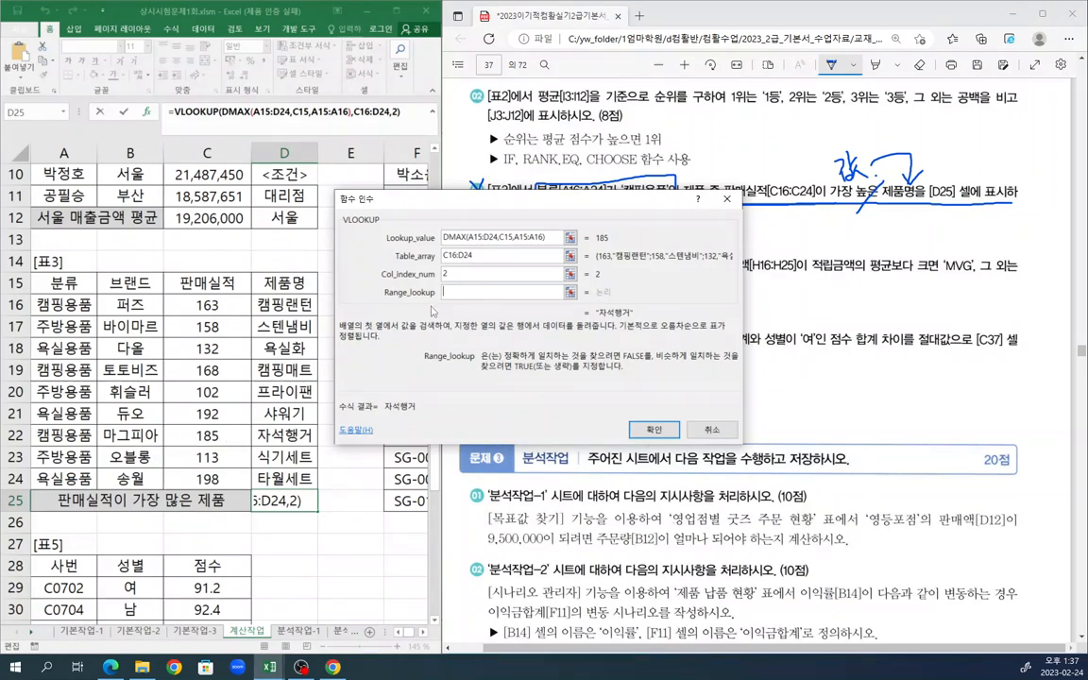
text(0)
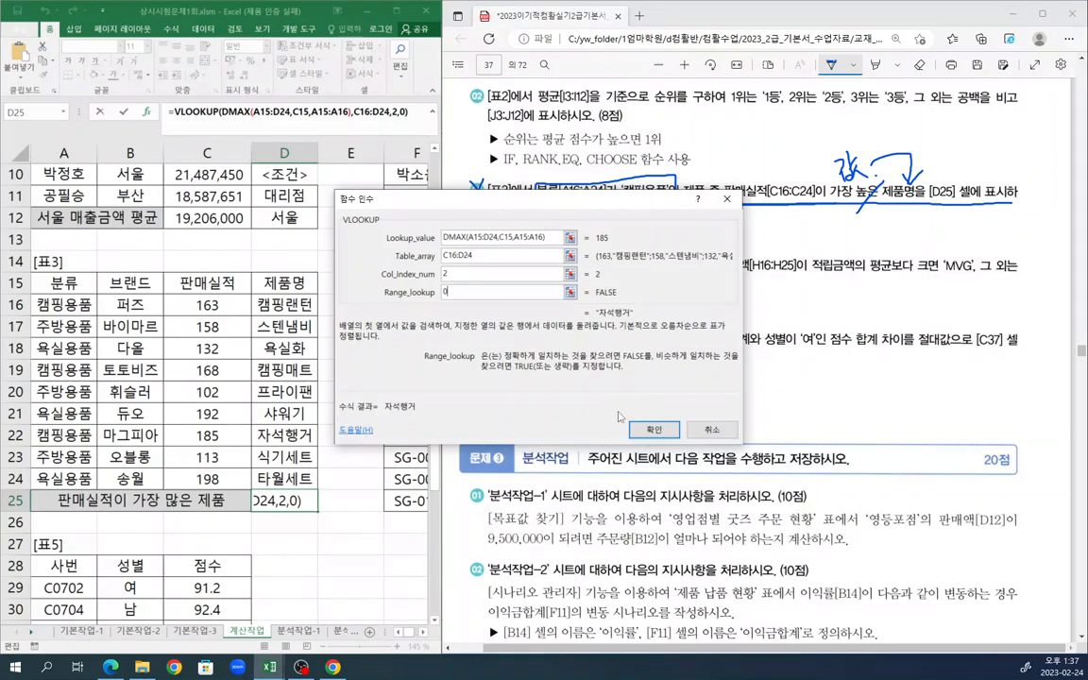
click(611, 444)
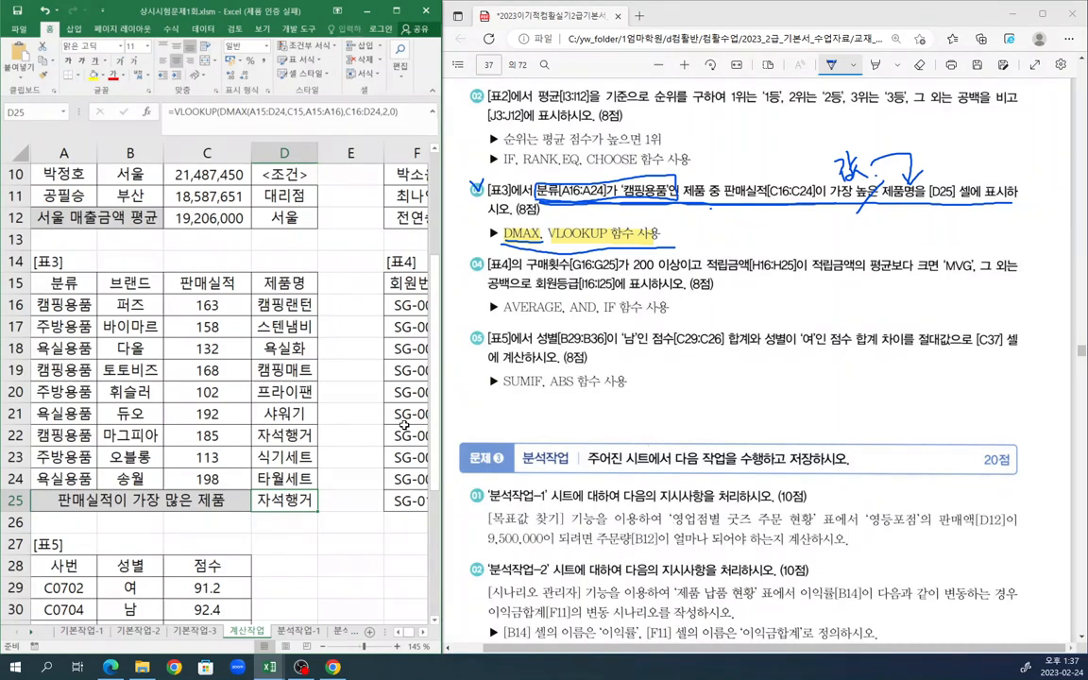
- Replace problem 03's pen marks in the PDF with a check mark on problem 04 and underlines beneath its 구매횟수 and 적립금액 conditions
mouse_move(474, 200)
mouse_down()
mouse_move(486, 195)
mouse_move(473, 206)
mouse_move(467, 189)
mouse_move(484, 185)
mouse_up()
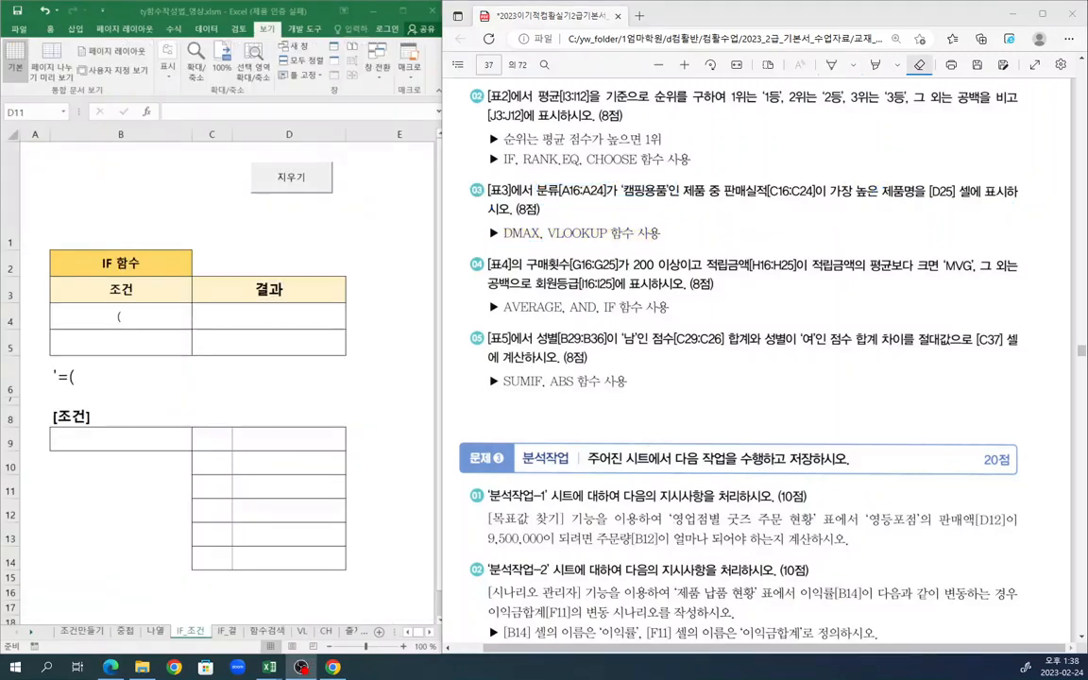
click(831, 65)
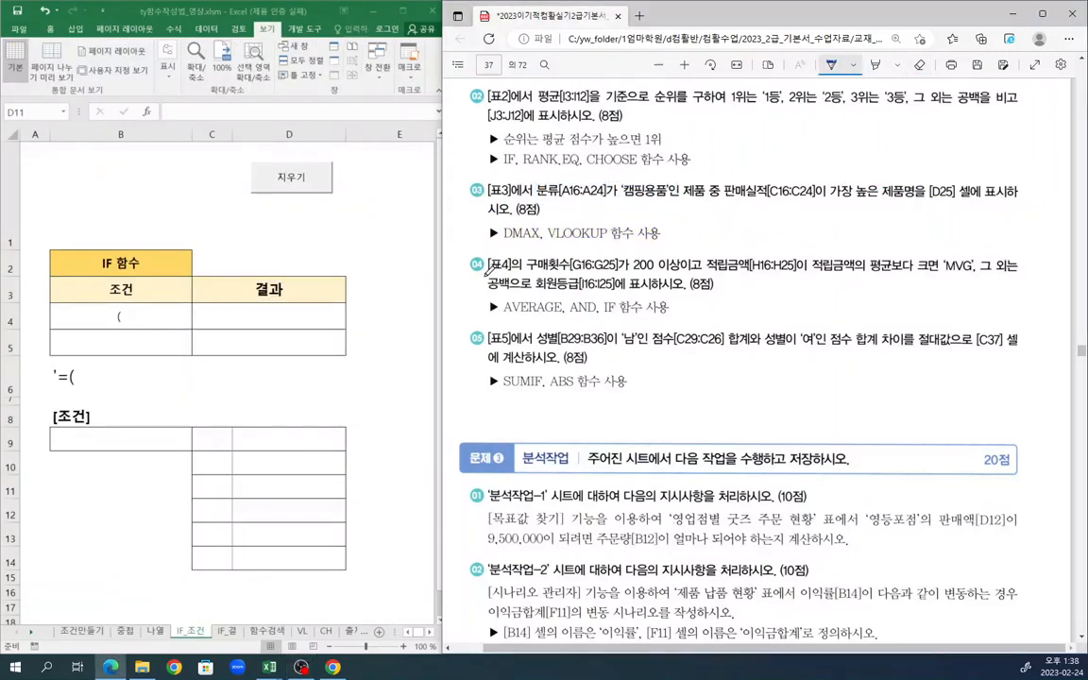
drag(470, 253, 483, 250)
mouse_move(526, 275)
mouse_down()
mouse_move(938, 272)
mouse_move(940, 260)
mouse_move(933, 280)
mouse_move(975, 268)
mouse_up()
- Highlight problem 04's results 'MVG' and 공백 and its functions AVERAGE, AND, IF in the PDF
click(875, 65)
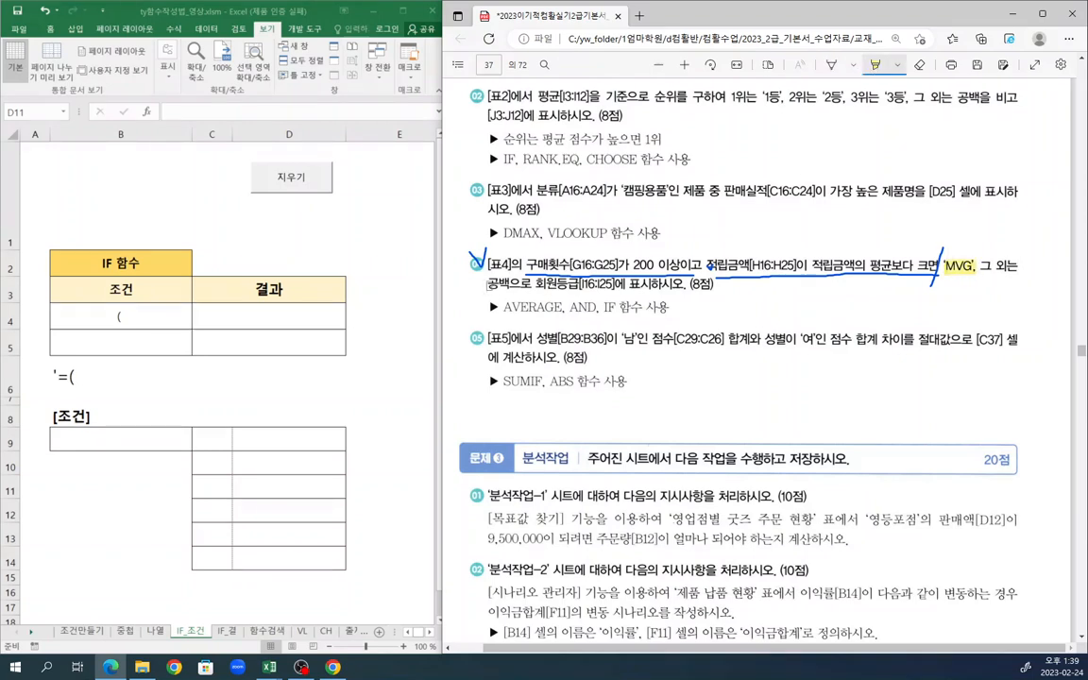
drag(488, 283, 512, 284)
drag(506, 309, 605, 308)
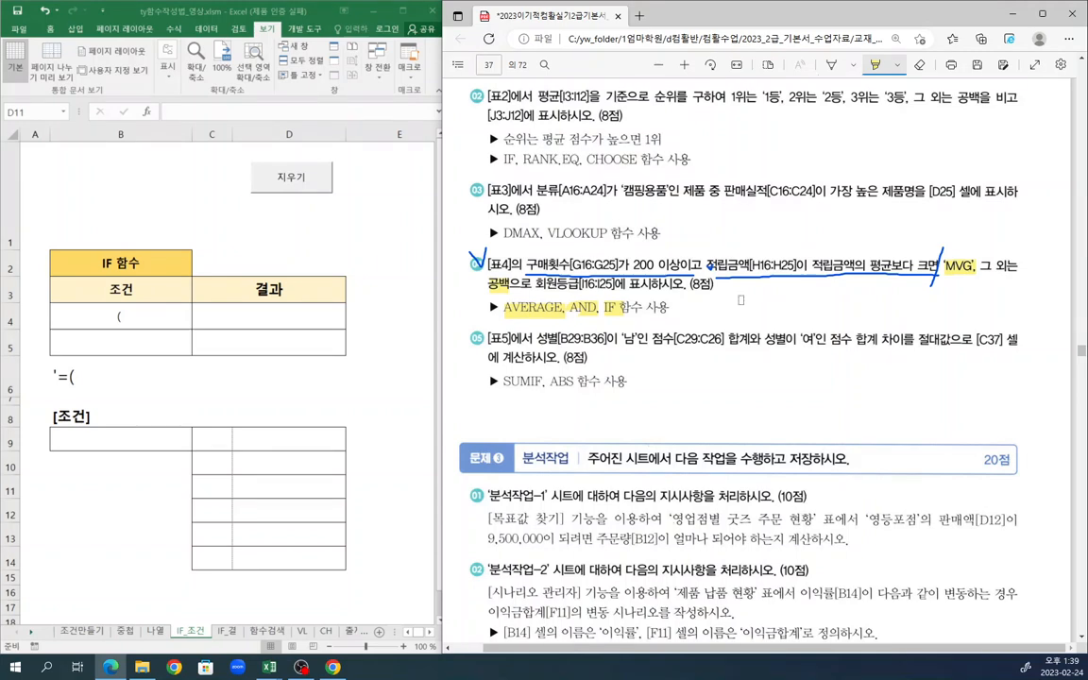
- On the IF_조건 sheet of ty함수작성법_영상.xlsm, enter MVG and "" as the two 결과 values in C4 and C5
click(267, 311)
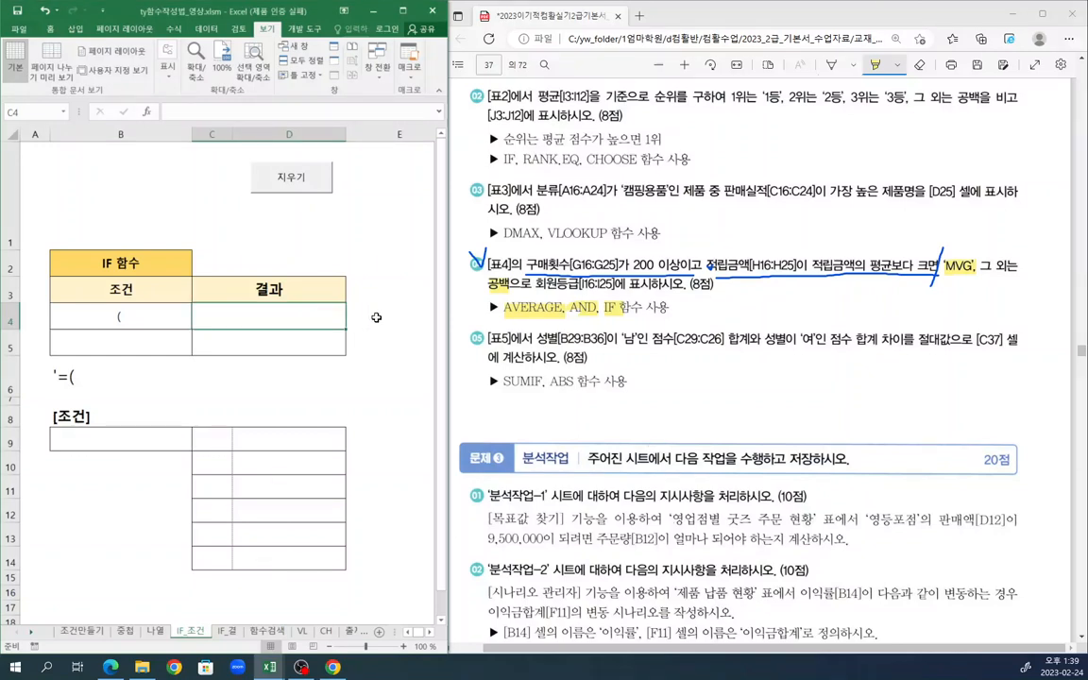
text(M)
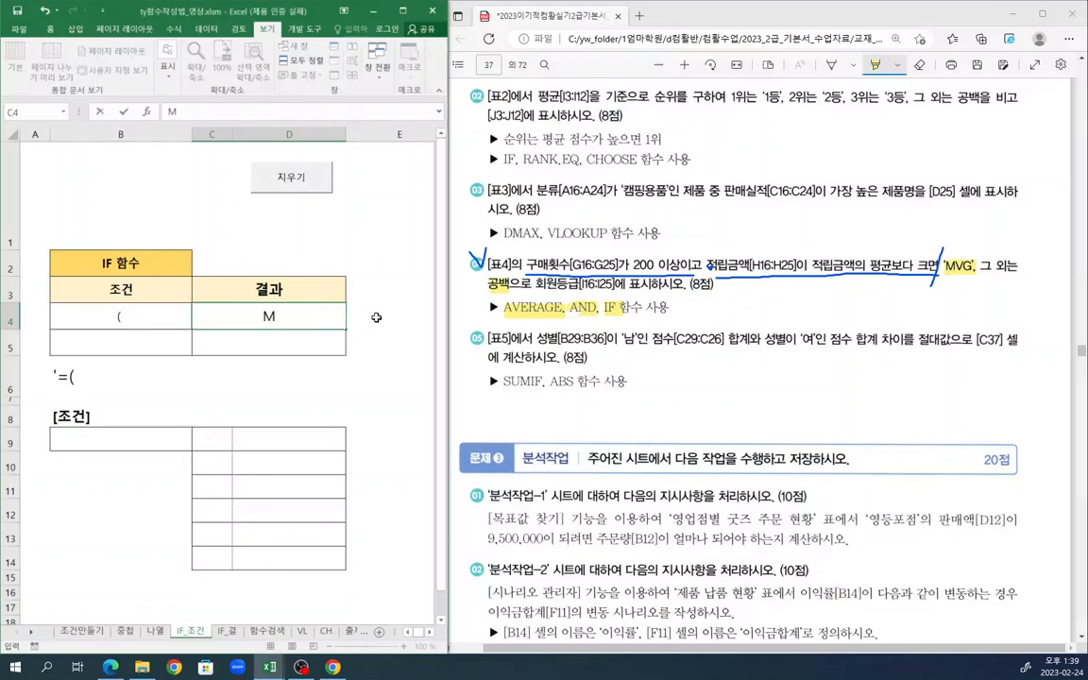
text(VG)
key(Return)
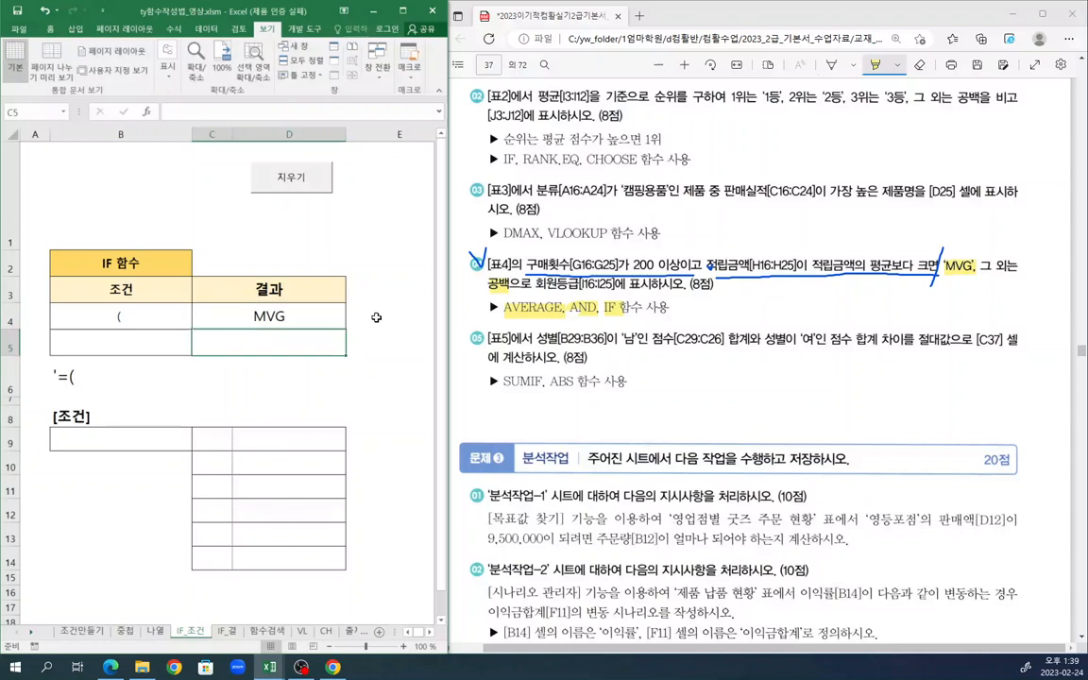
text("")
key(Return)
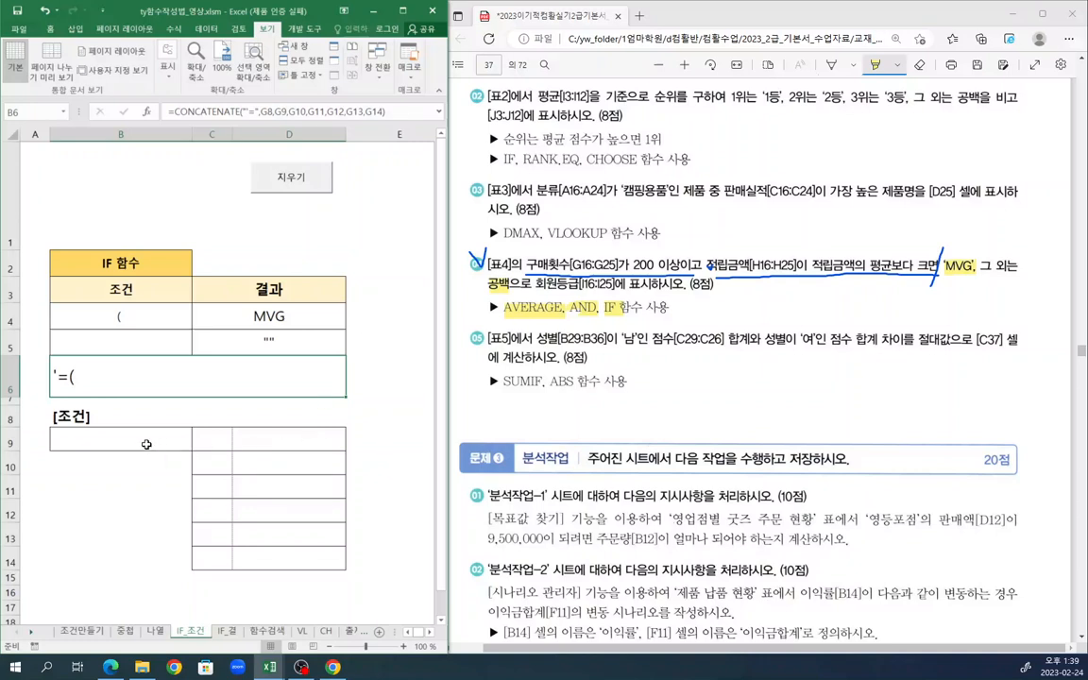
- Highlight problem 04's 구매횟수 condition in the PDF and enter 구매횟수>=200 as the first 조건 entry in C9
click(709, 266)
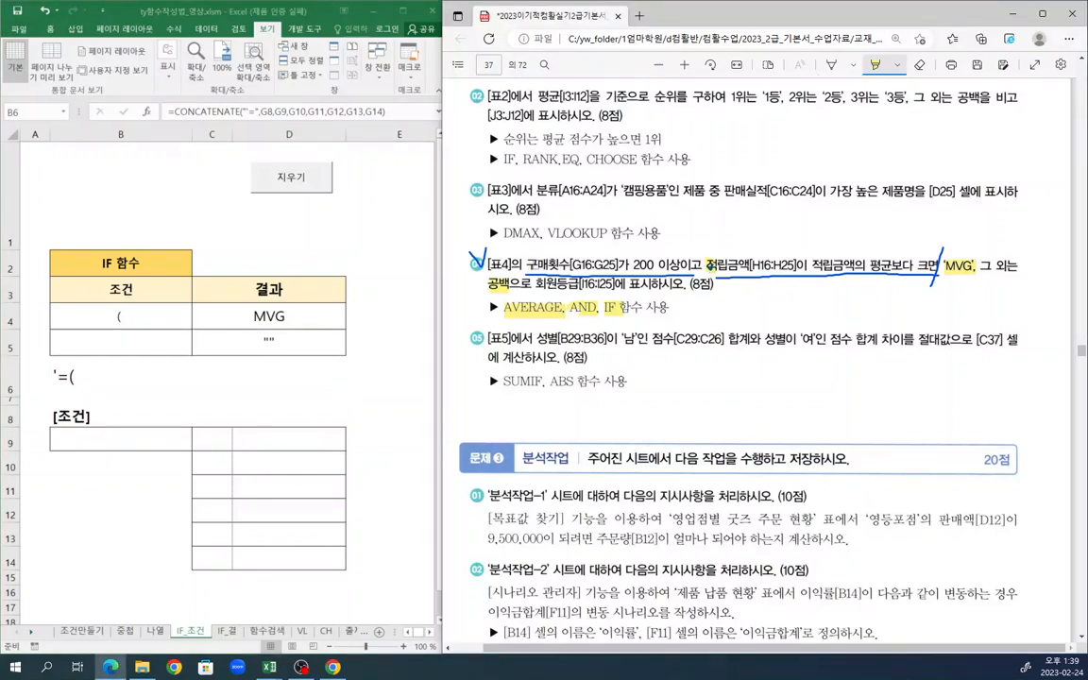
drag(526, 266, 680, 265)
click(241, 443)
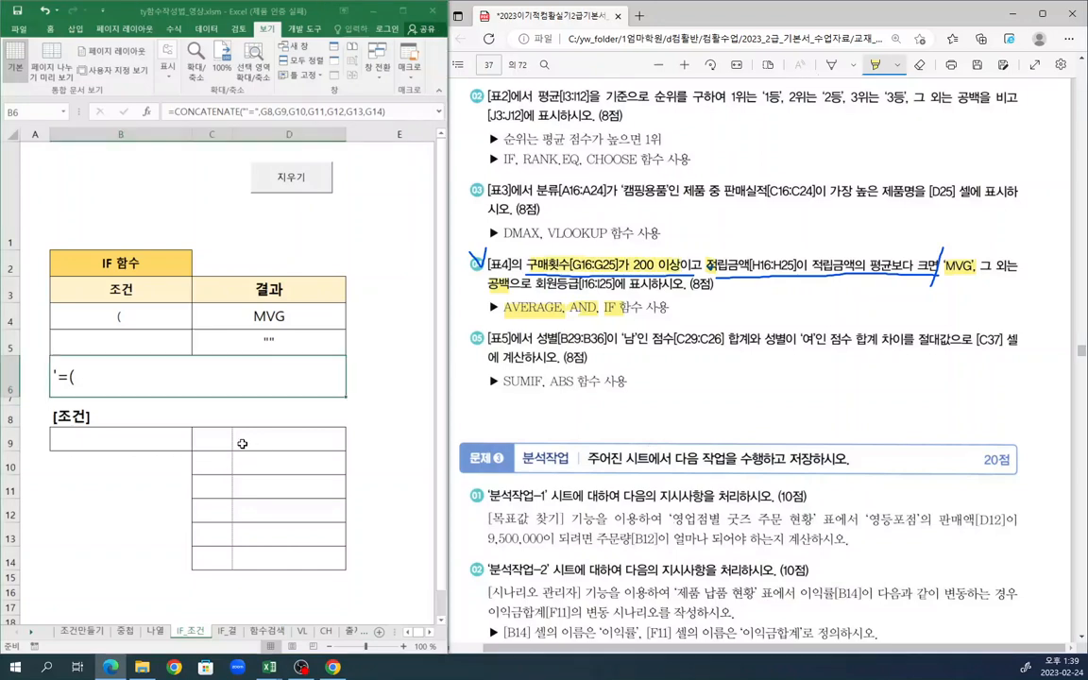
click(227, 440)
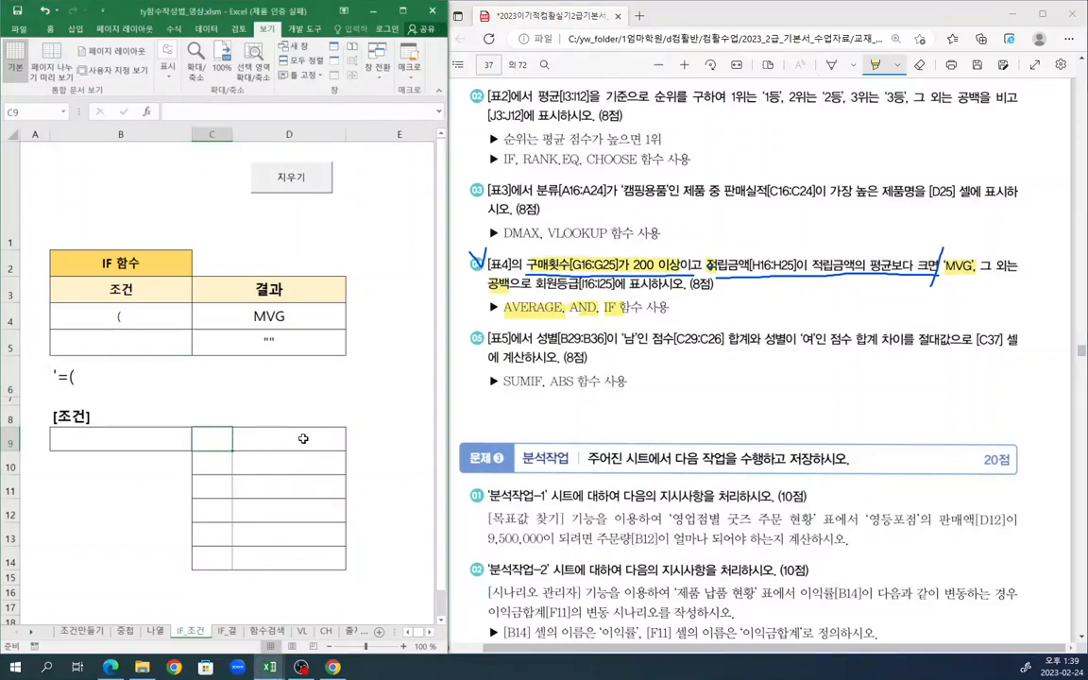
text(m)
key(BackSpace)
text(구매)
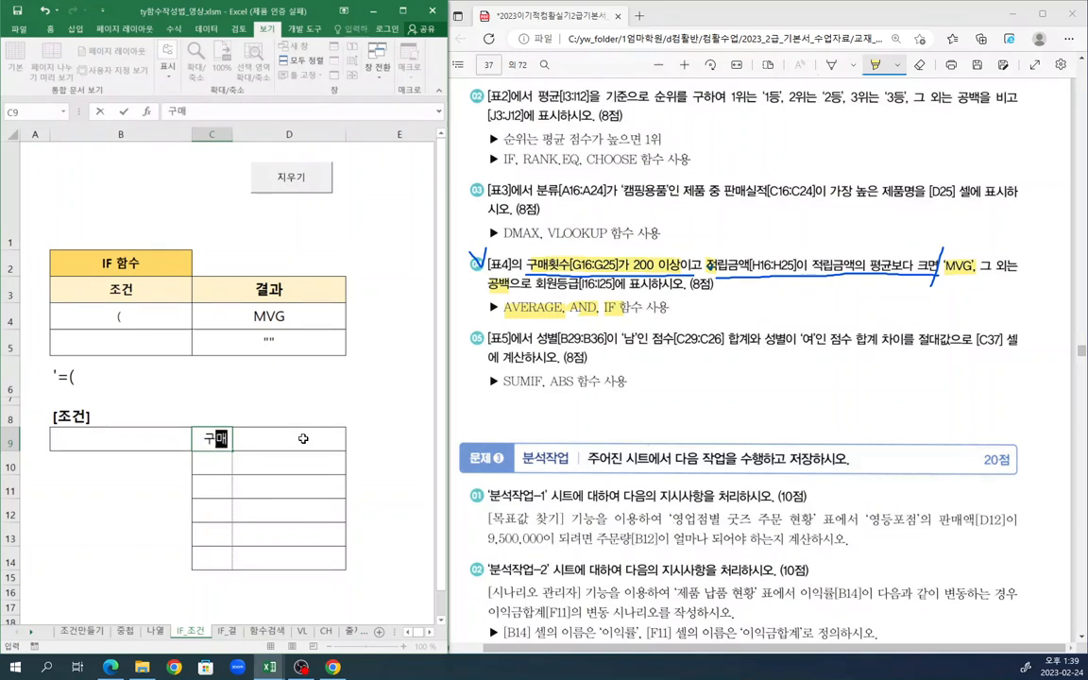
text(횟수)
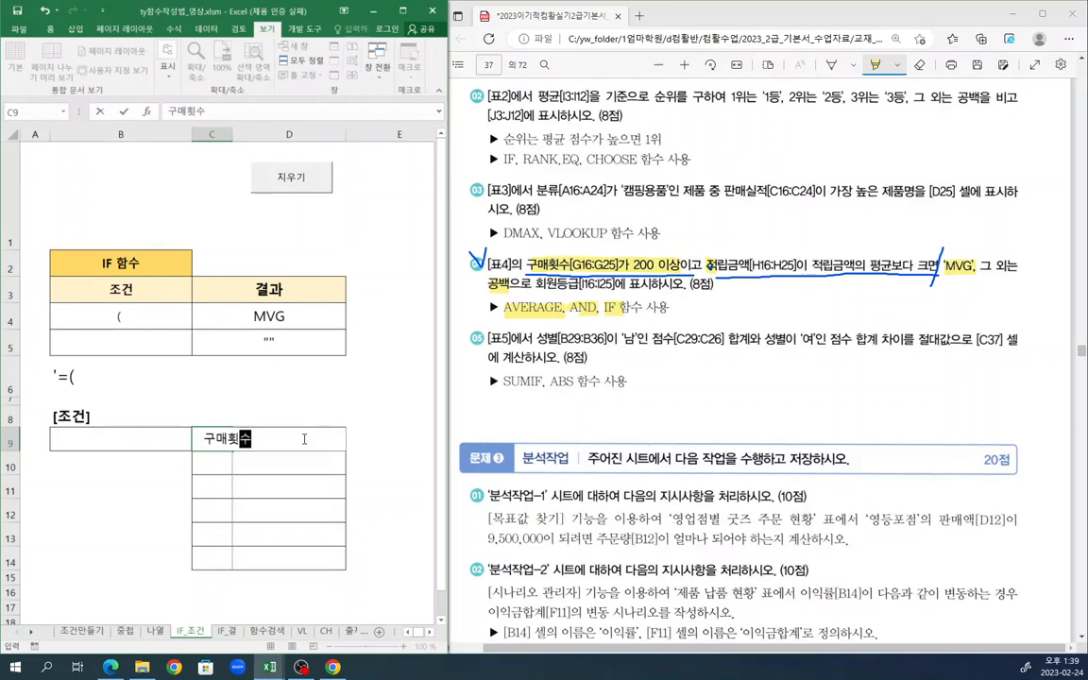
text(>=200)
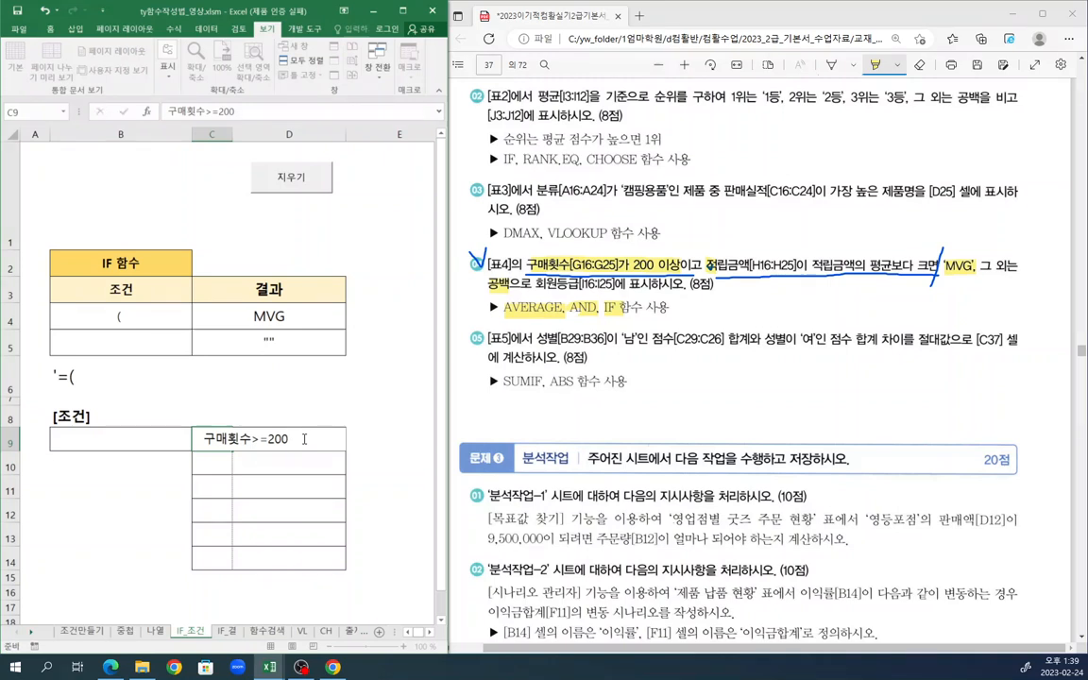
key(Return)
- Enter 적립>average(적립) as the second 조건 entry in C10 of the IF_조건 sheet
key(Left)
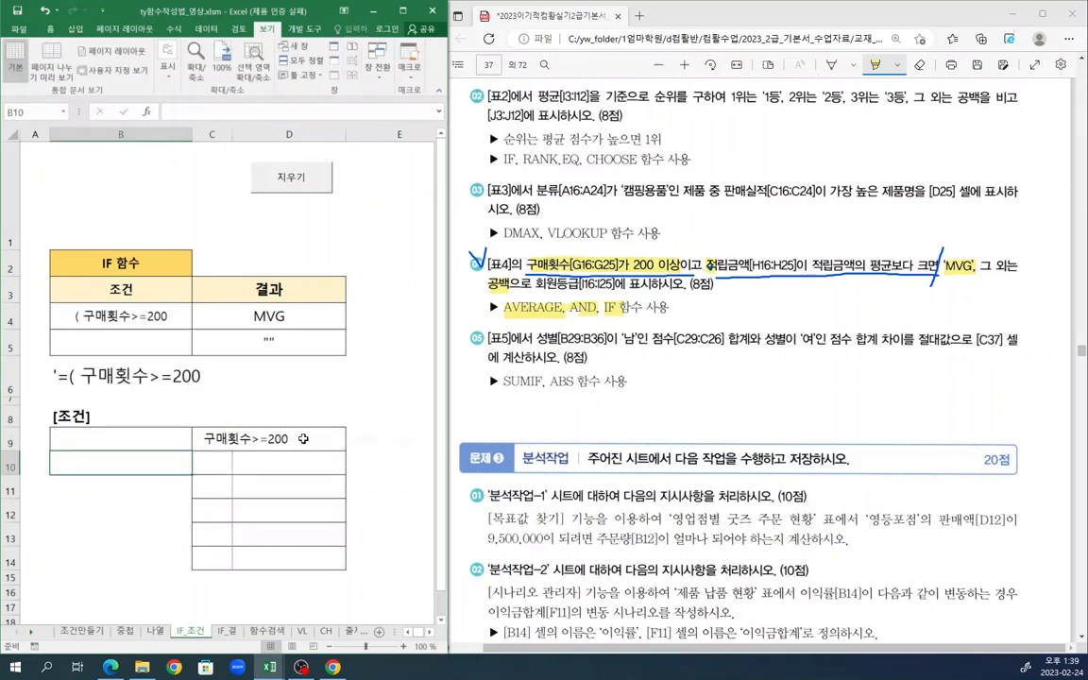
key(Right)
text(적립)
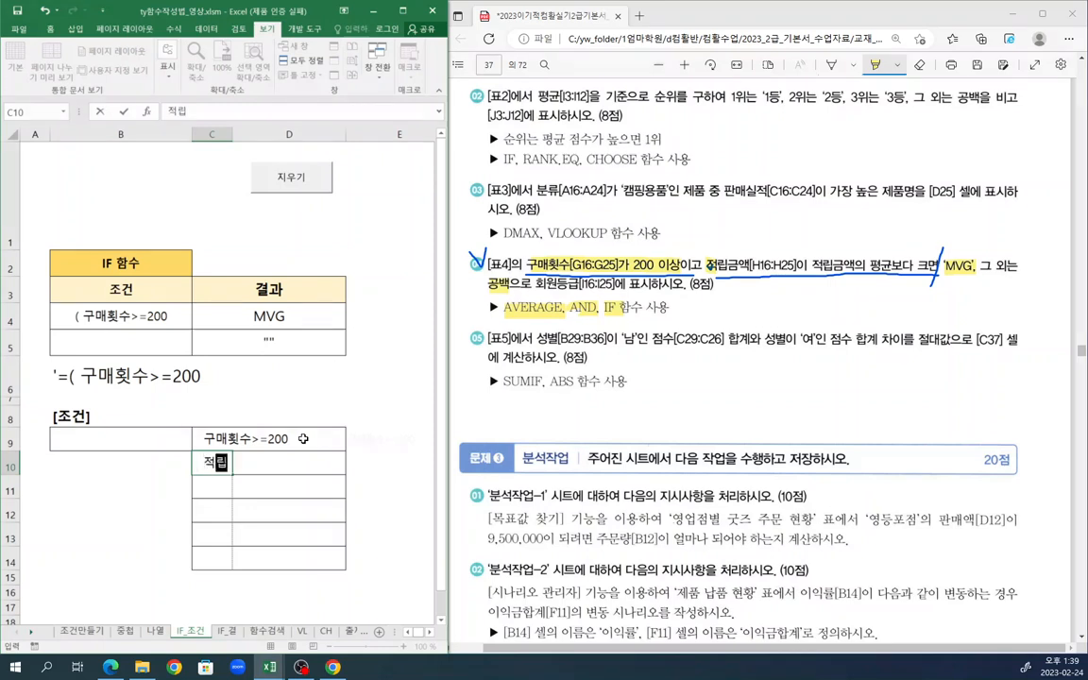
text(>)
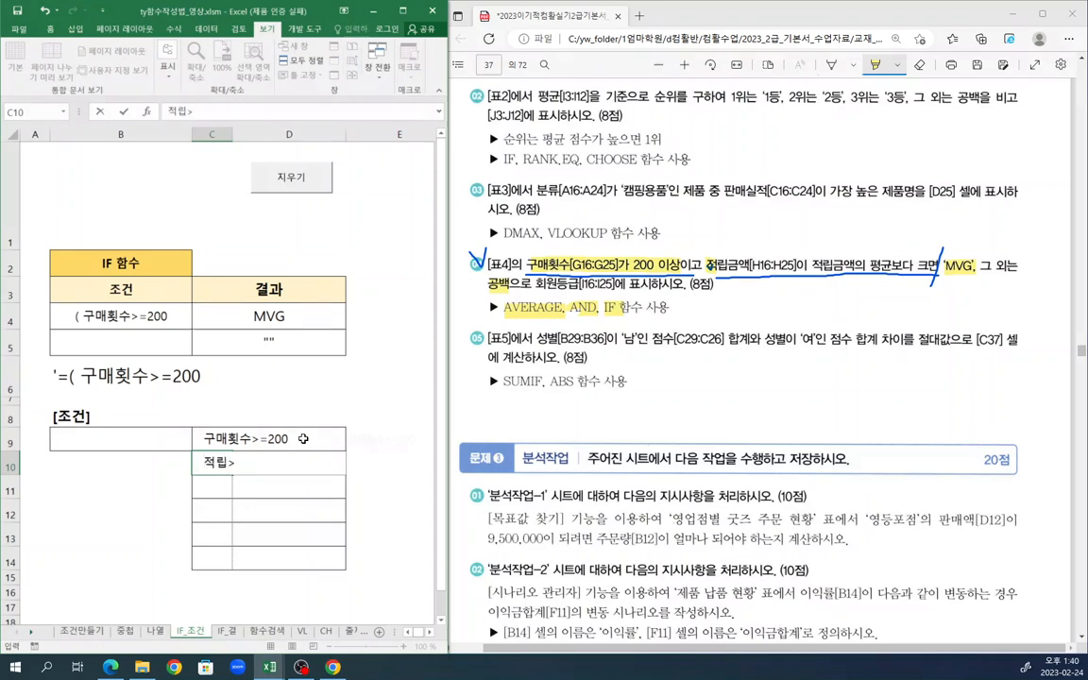
text(average(적립)
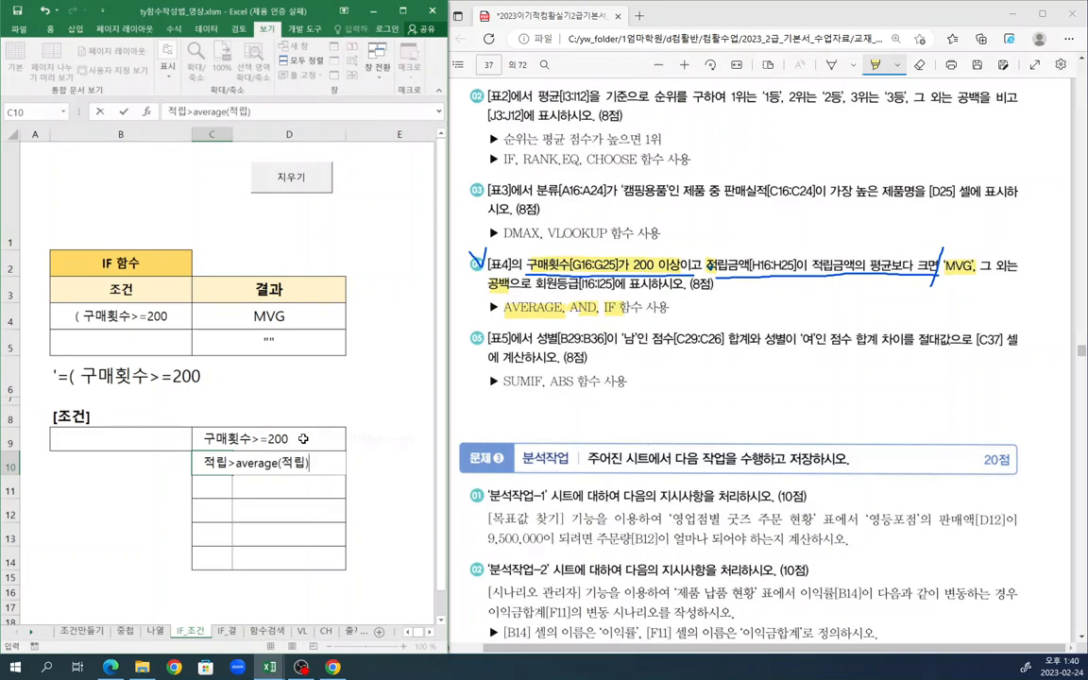
key(Return)
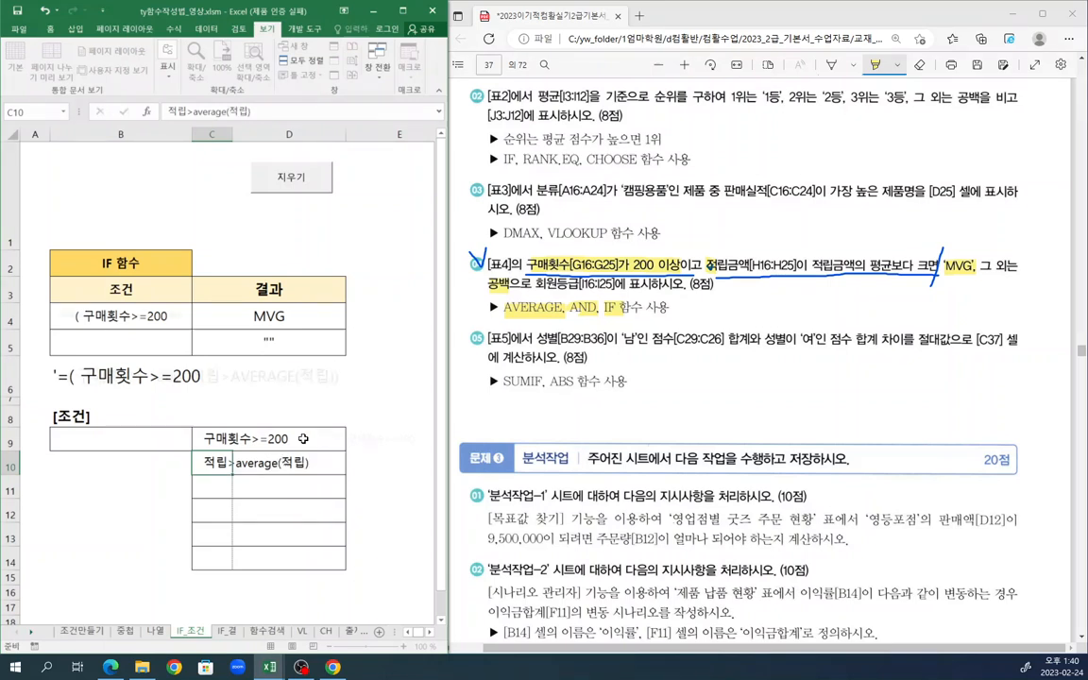
- Enter and in B9 as the function joining the two 조건 entries, and review the combined condition in B4
key(Up)
key(Up)
key(Left)
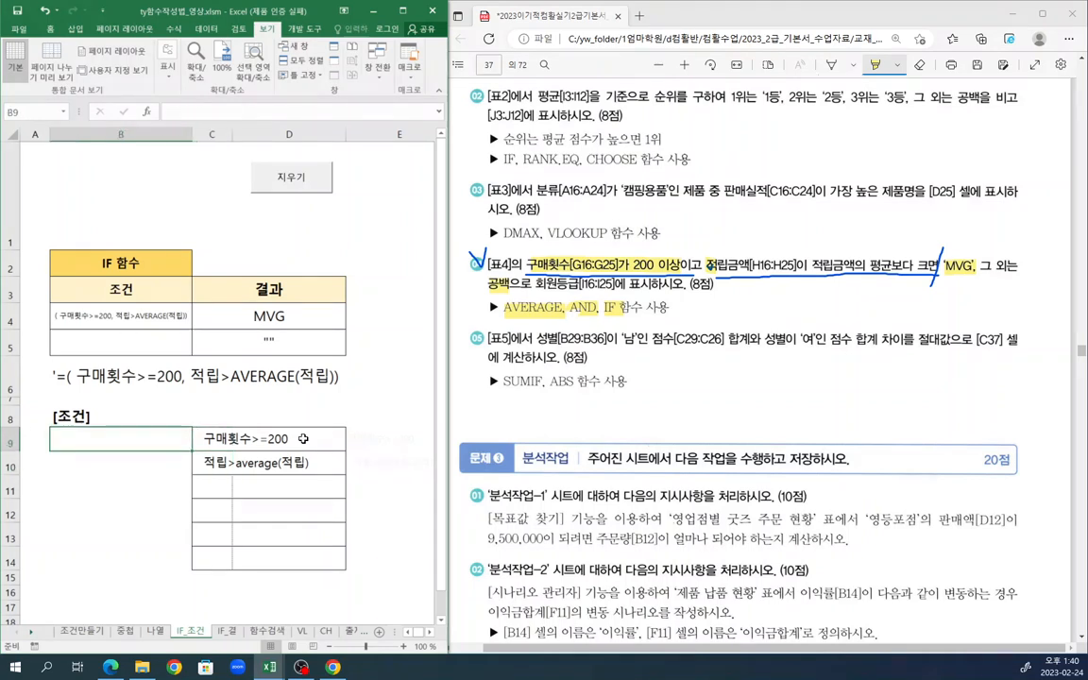
text(뭉)
key(BackSpace)
key(BackSpace)
key(BackSpace)
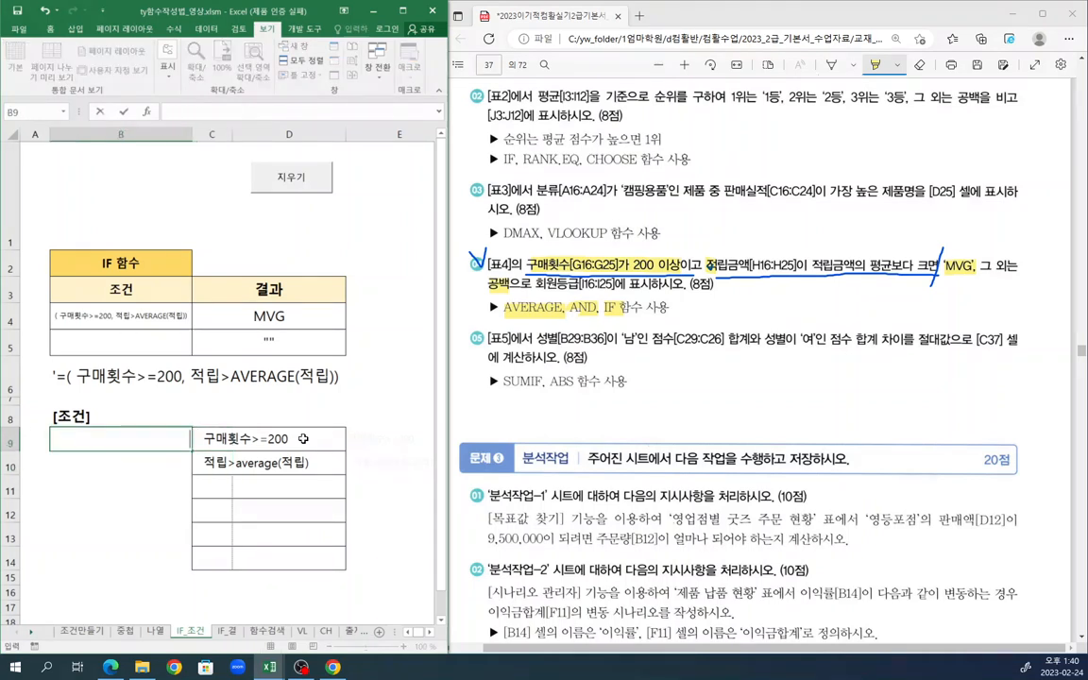
text(and)
key(Return)
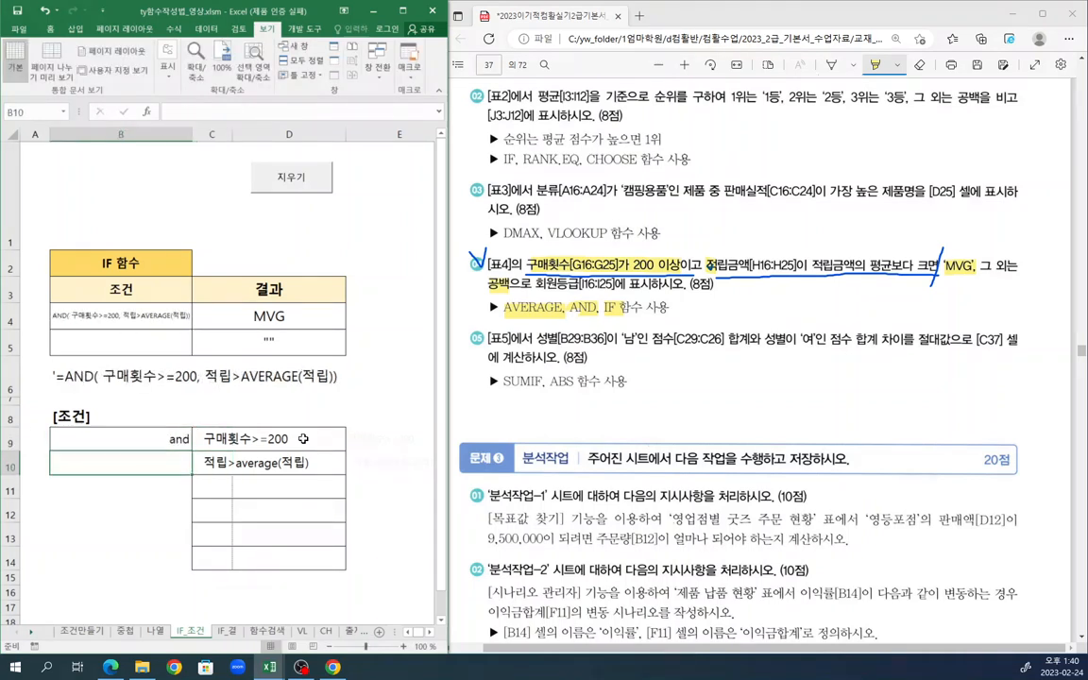
key(Up)
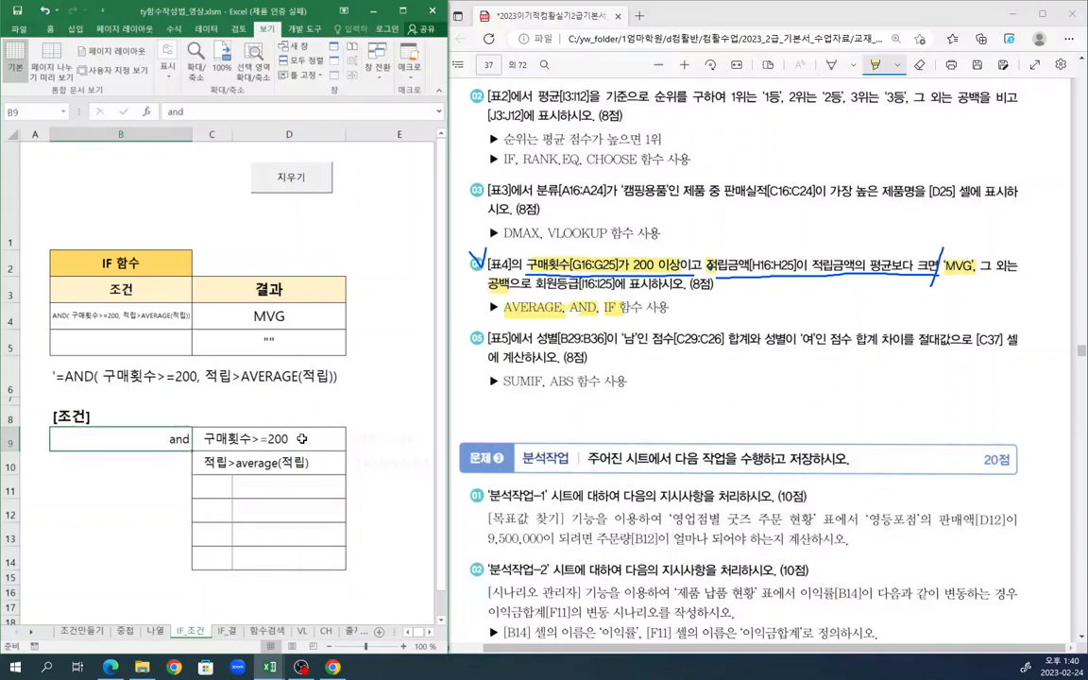
click(179, 318)
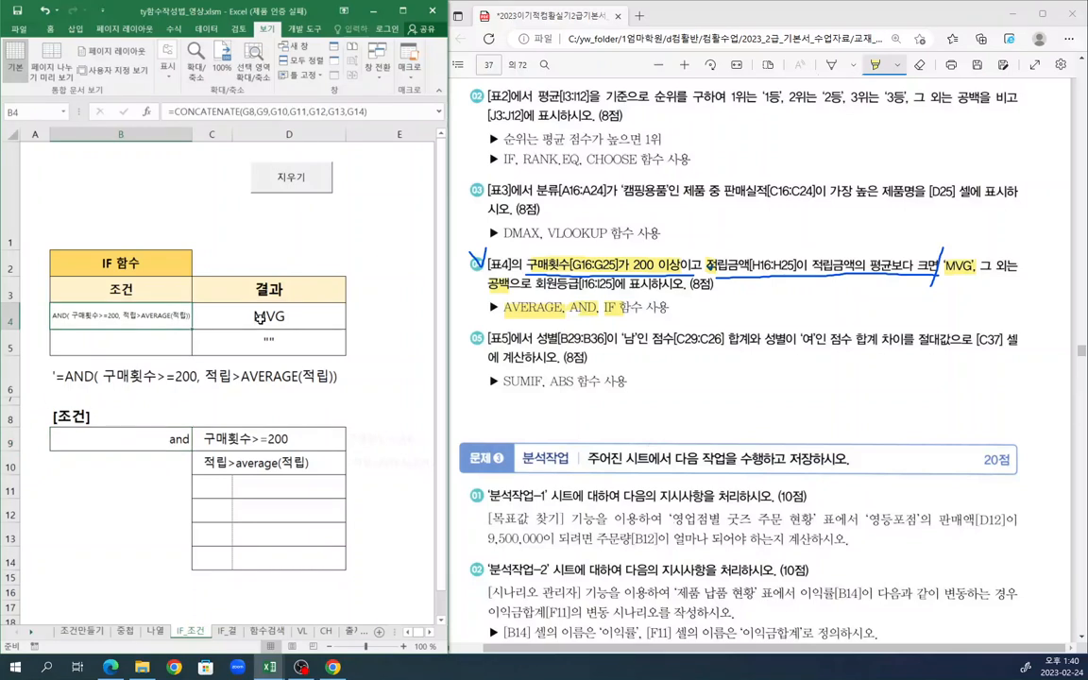
click(283, 462)
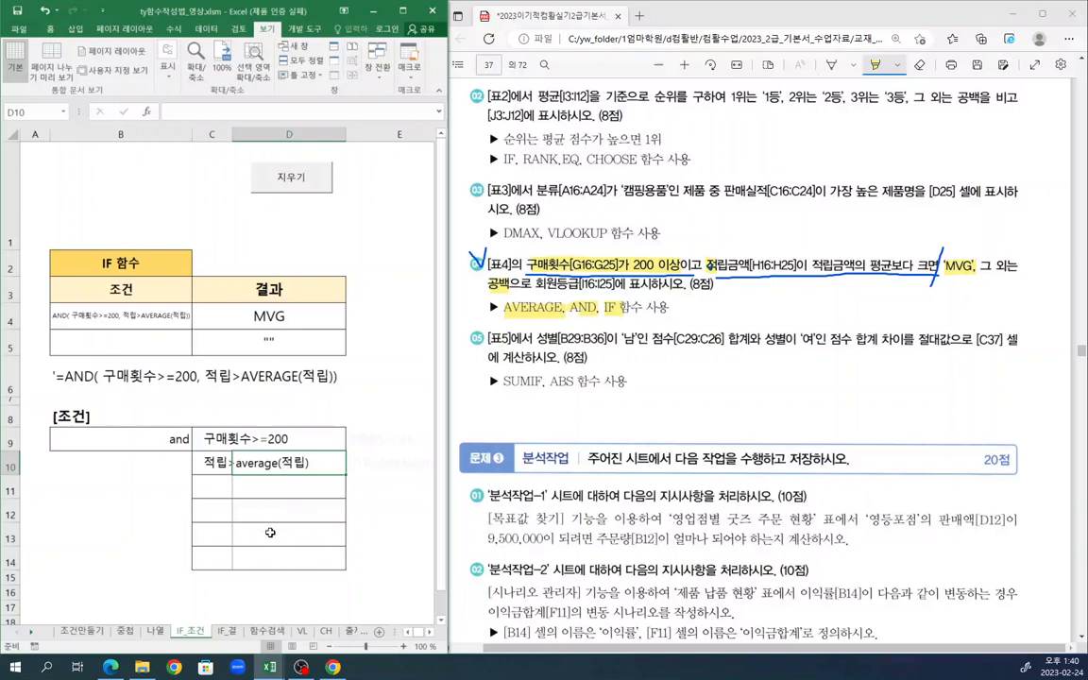
- Switch to 상시시험문제1회.xlsm and start an IF function with its arguments dialog in I16, the first 회원등급 cell of 표4
mouse_move(270, 668)
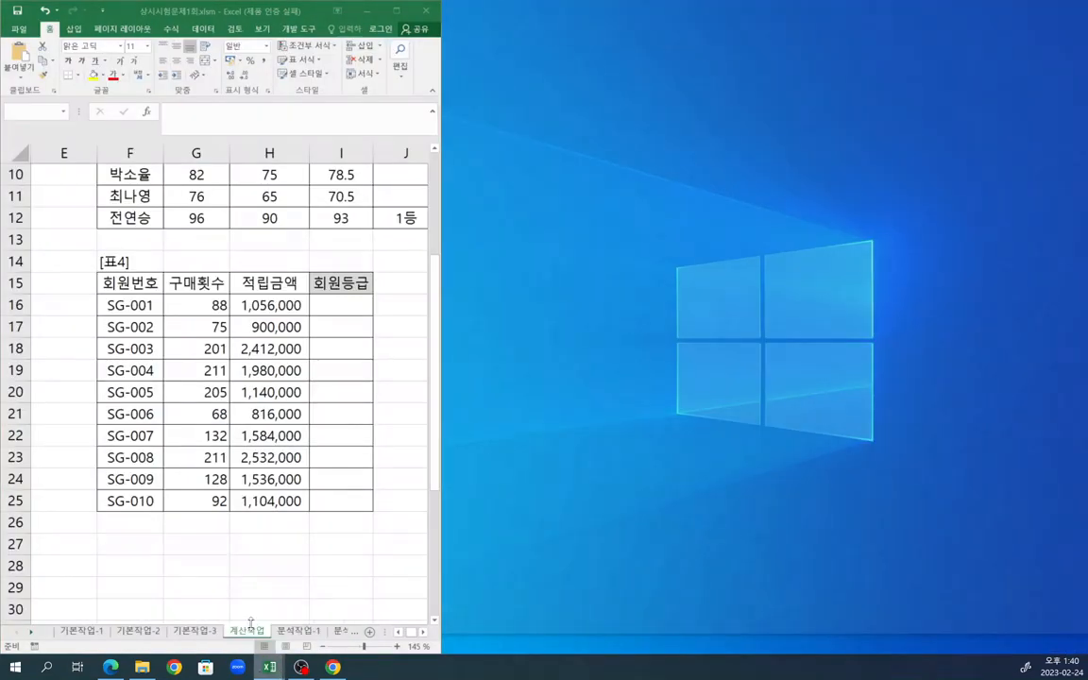
click(231, 581)
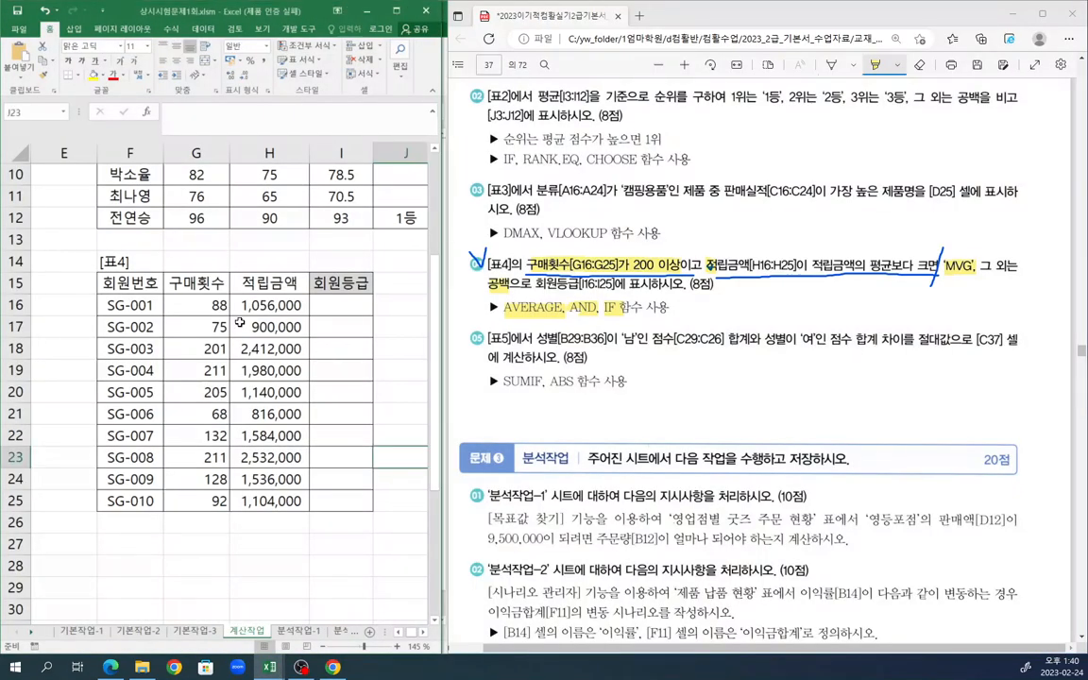
click(332, 306)
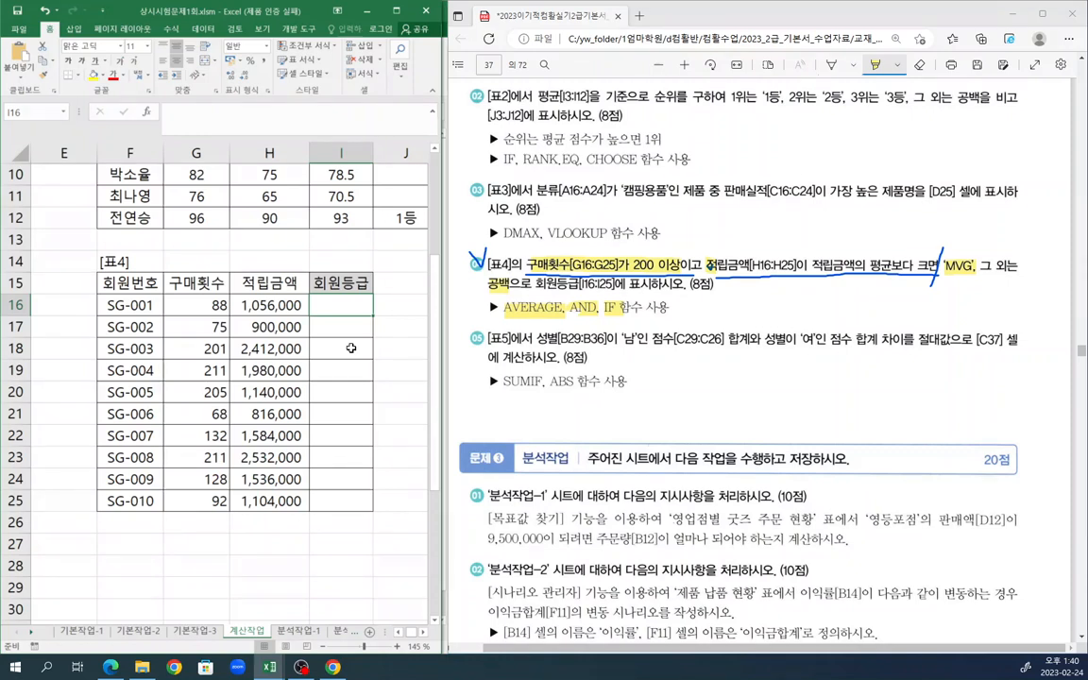
text(=)
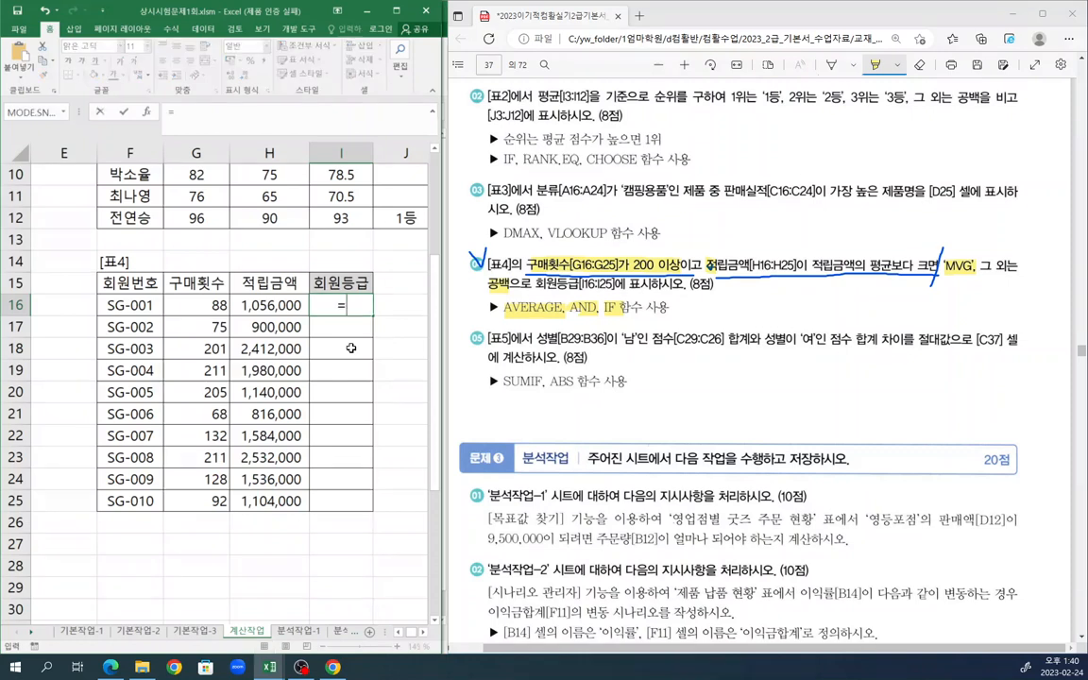
text(if)
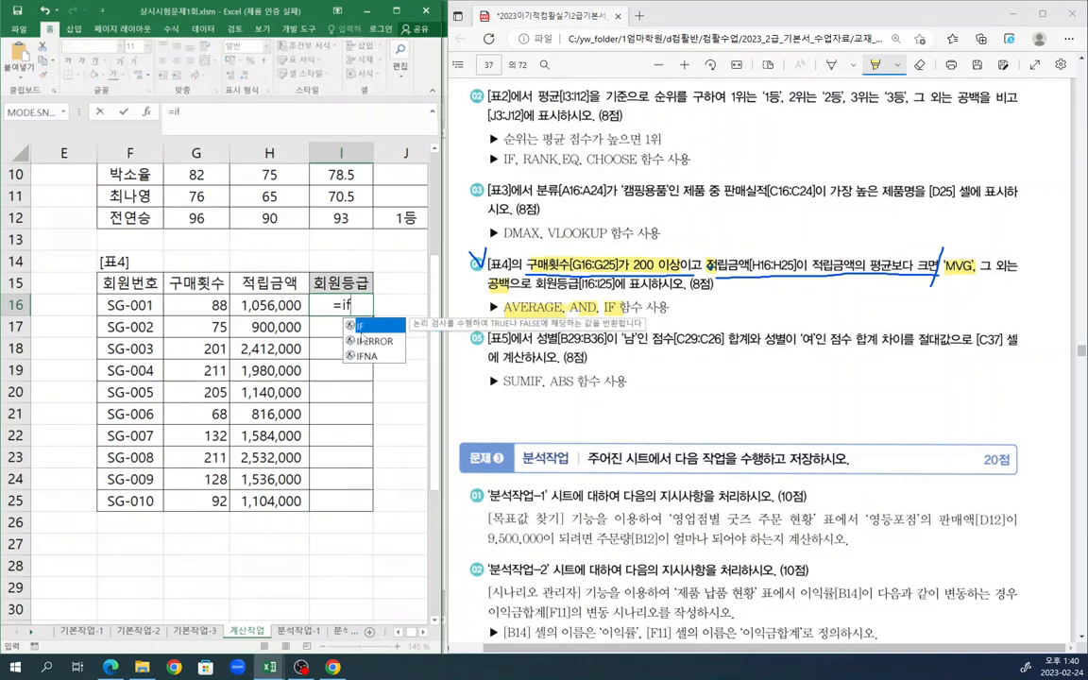
double_click(377, 326)
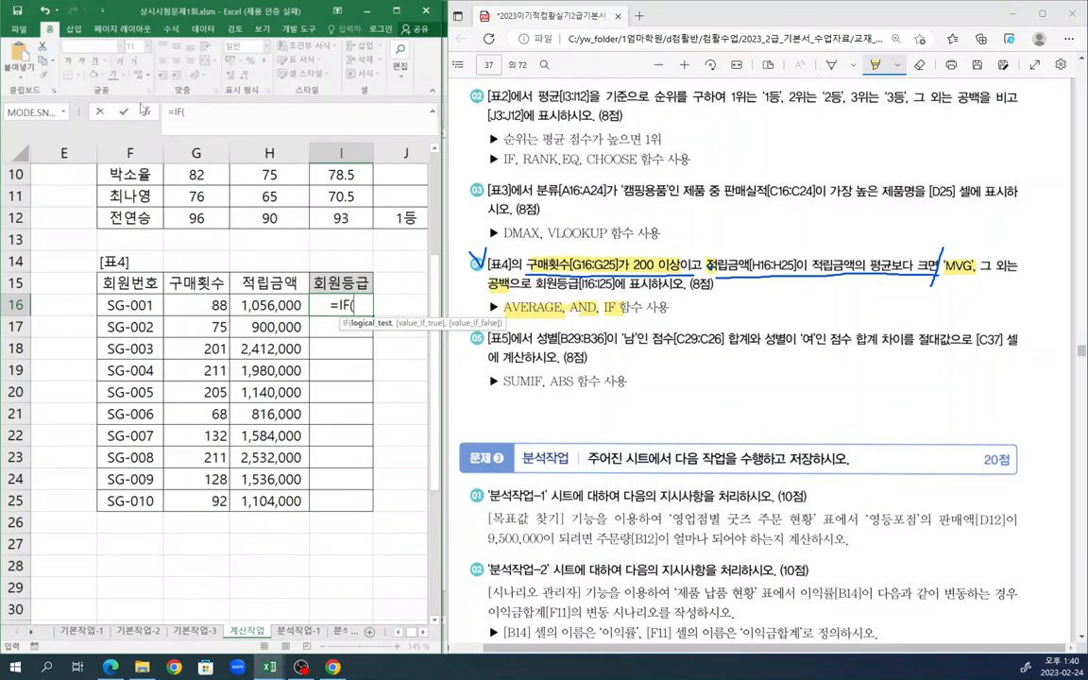
key(ctrl+a)
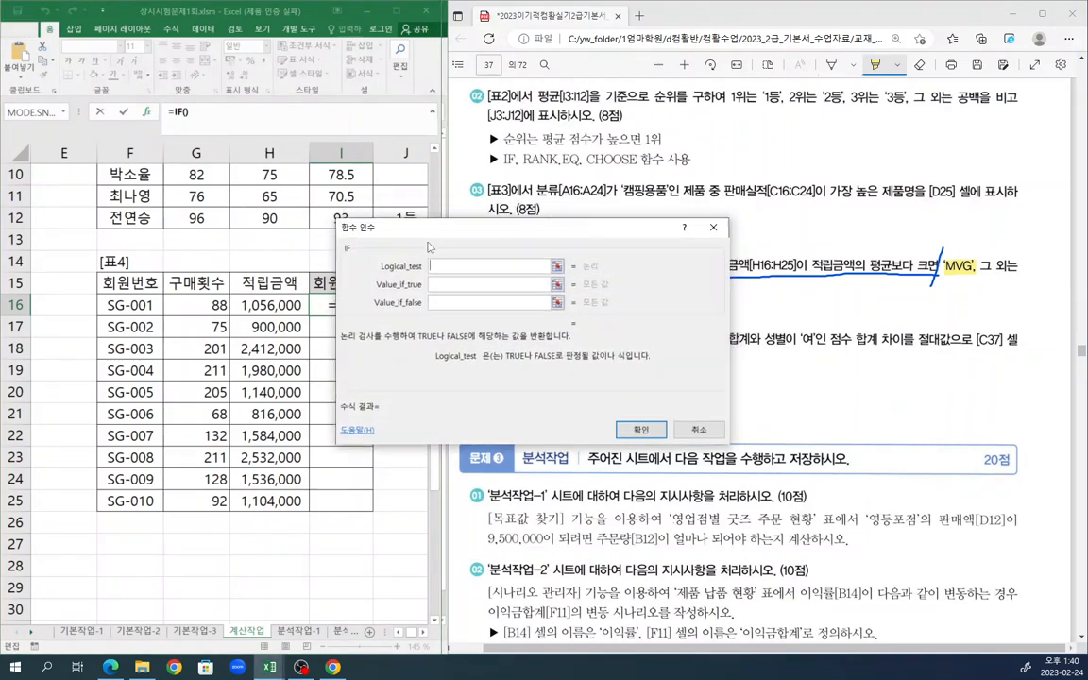
- Set the IF function's Value_if_true to MVG and its Value_if_false to ""
click(305, 401)
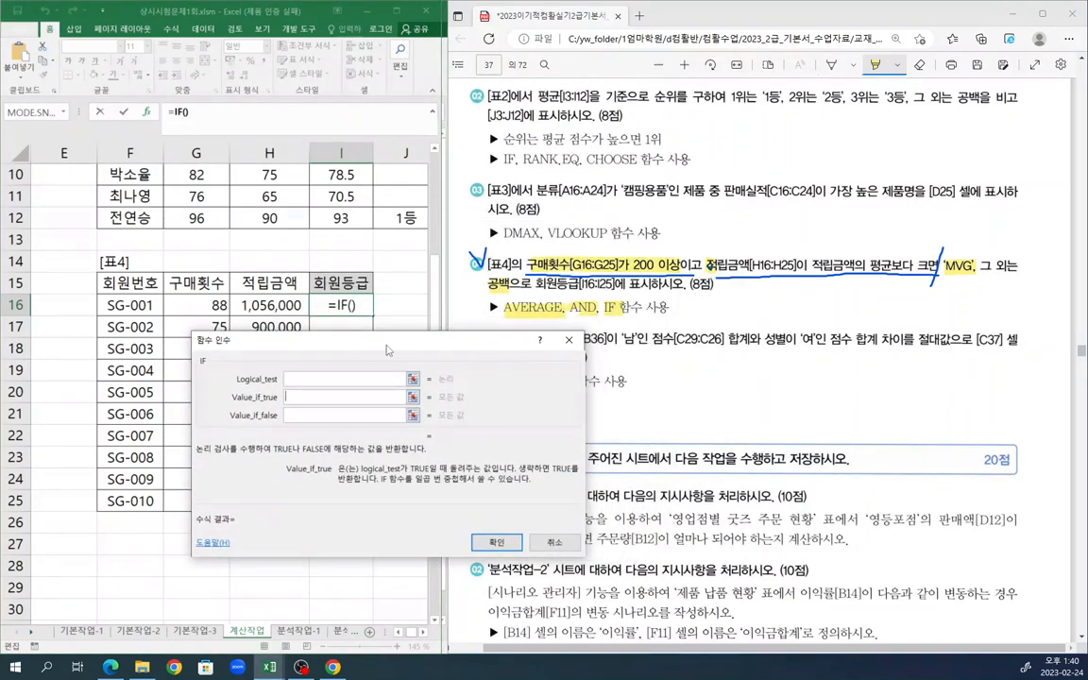
drag(389, 347, 410, 341)
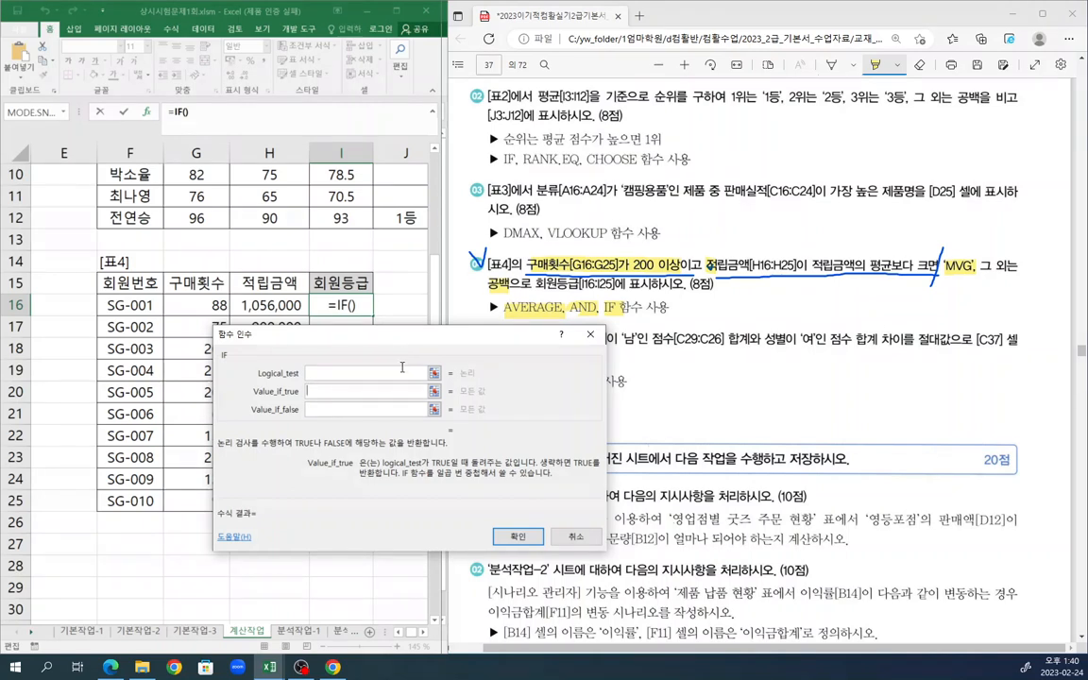
text(M)
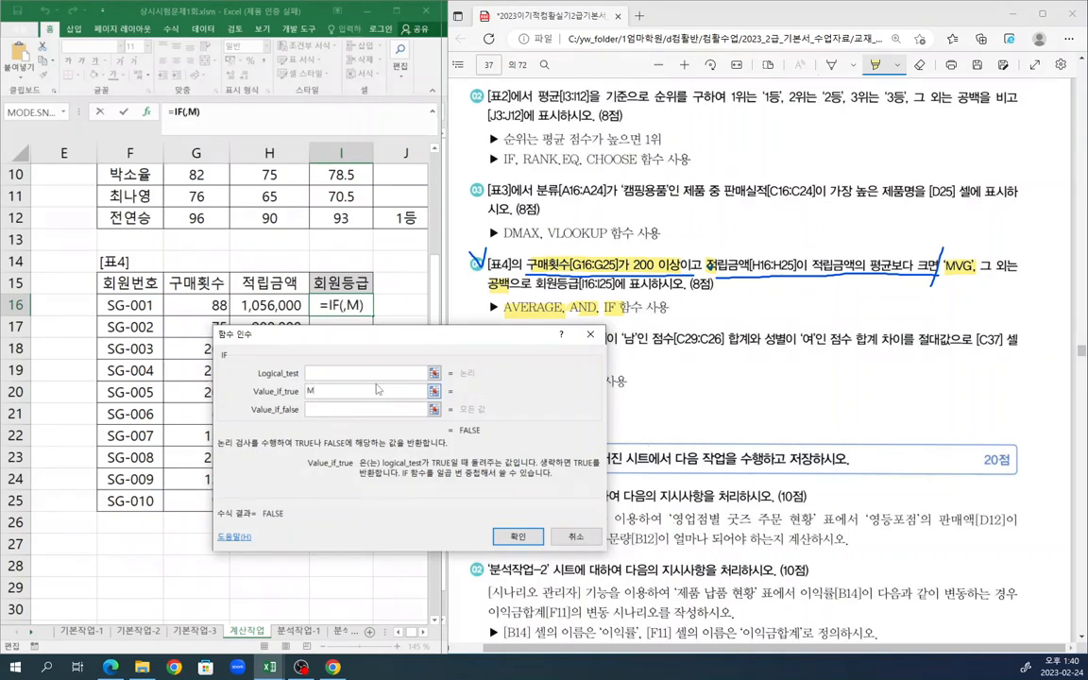
text(VG)
key(BackSpace)
text(VG)
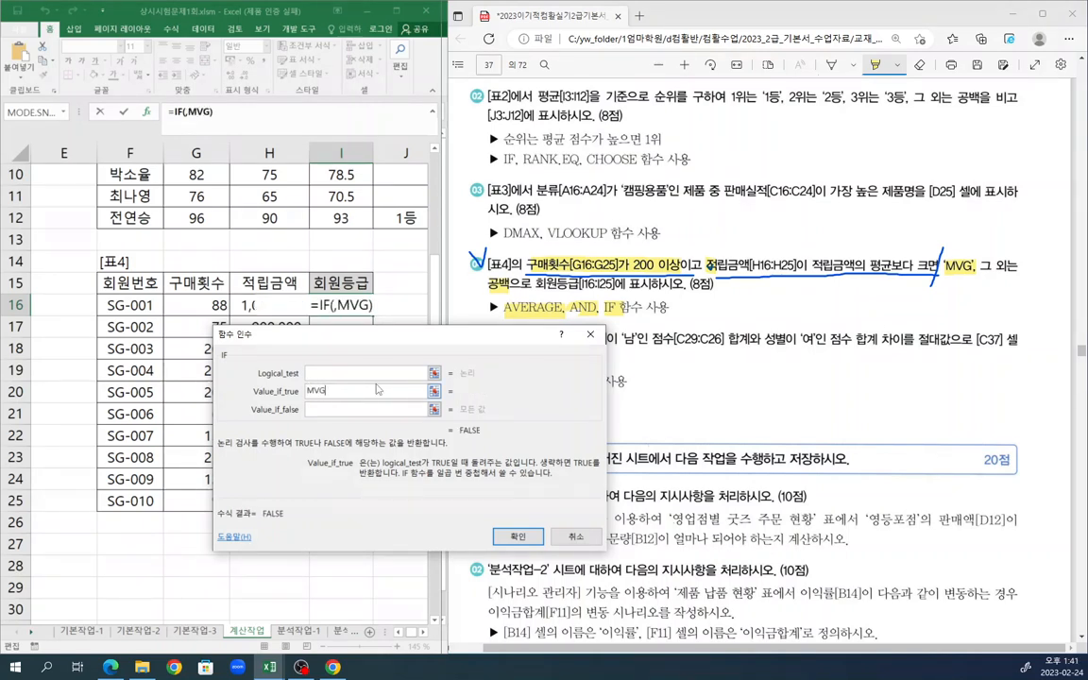
click(374, 411)
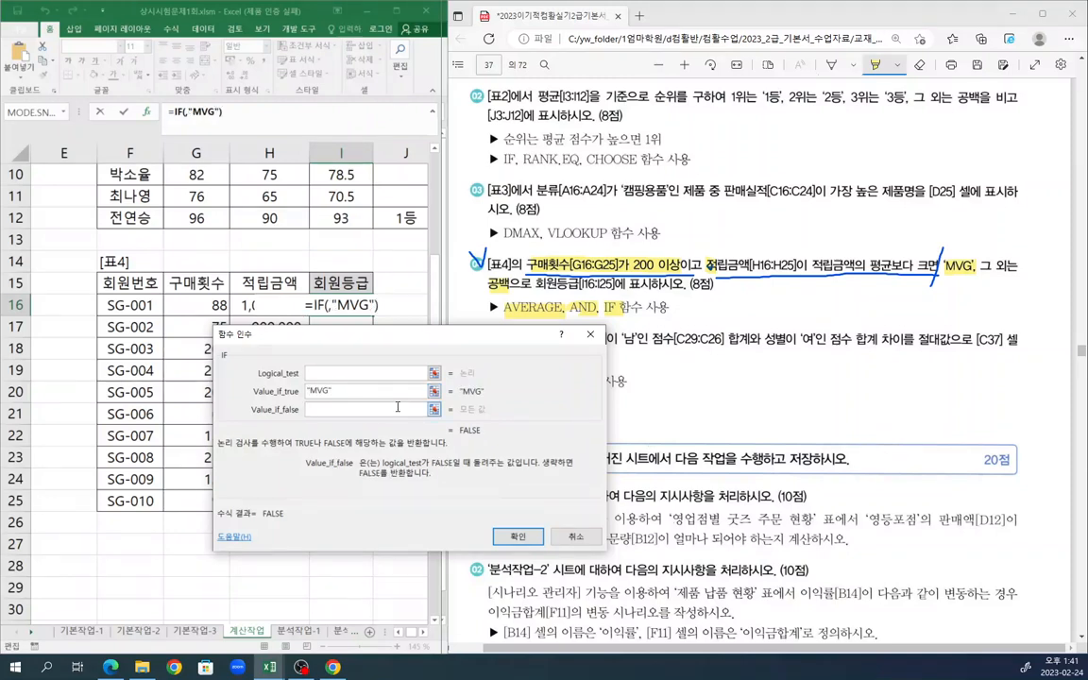
text("")
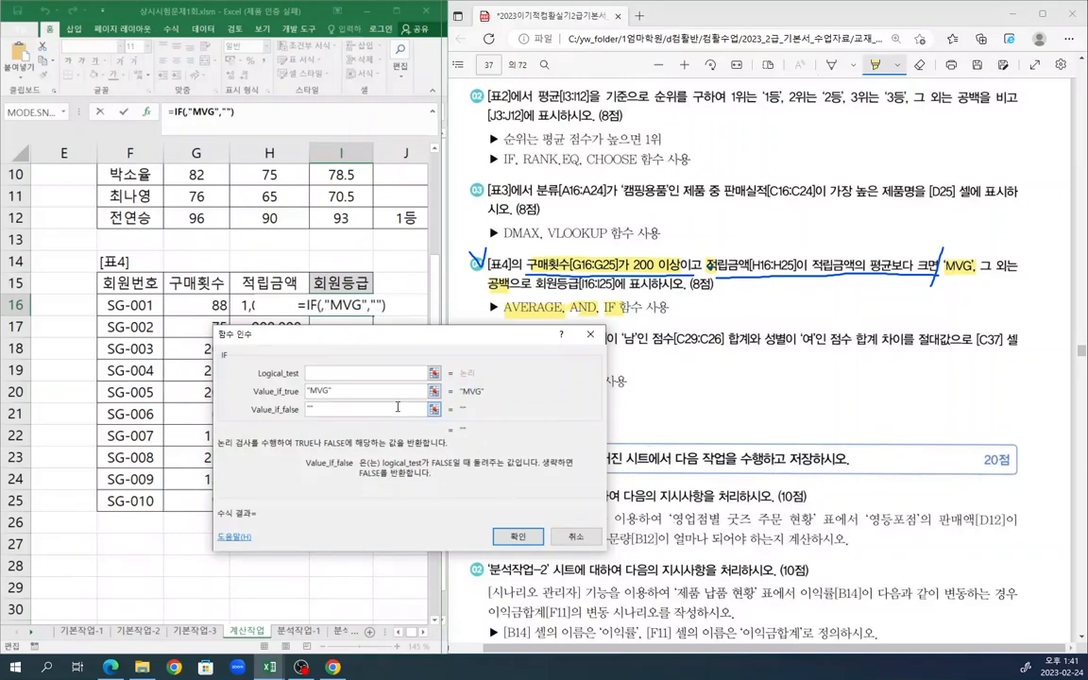
- Nest and() as the IF function's Logical_test and set the AND function's Logical1 to G16>=200
click(388, 374)
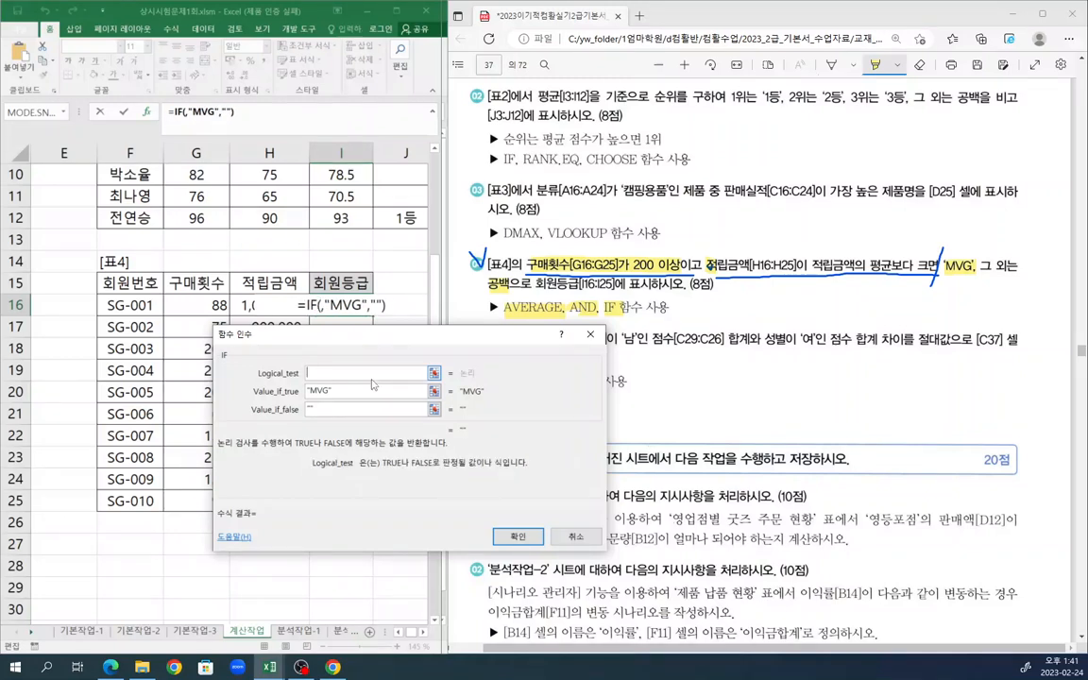
text(and())
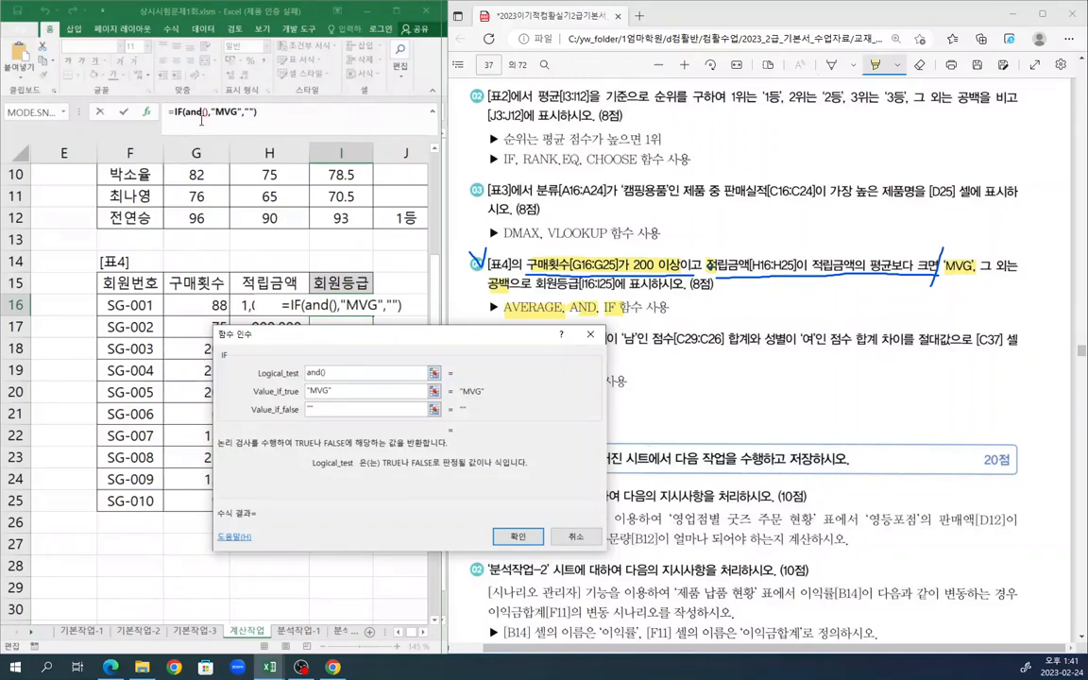
click(195, 113)
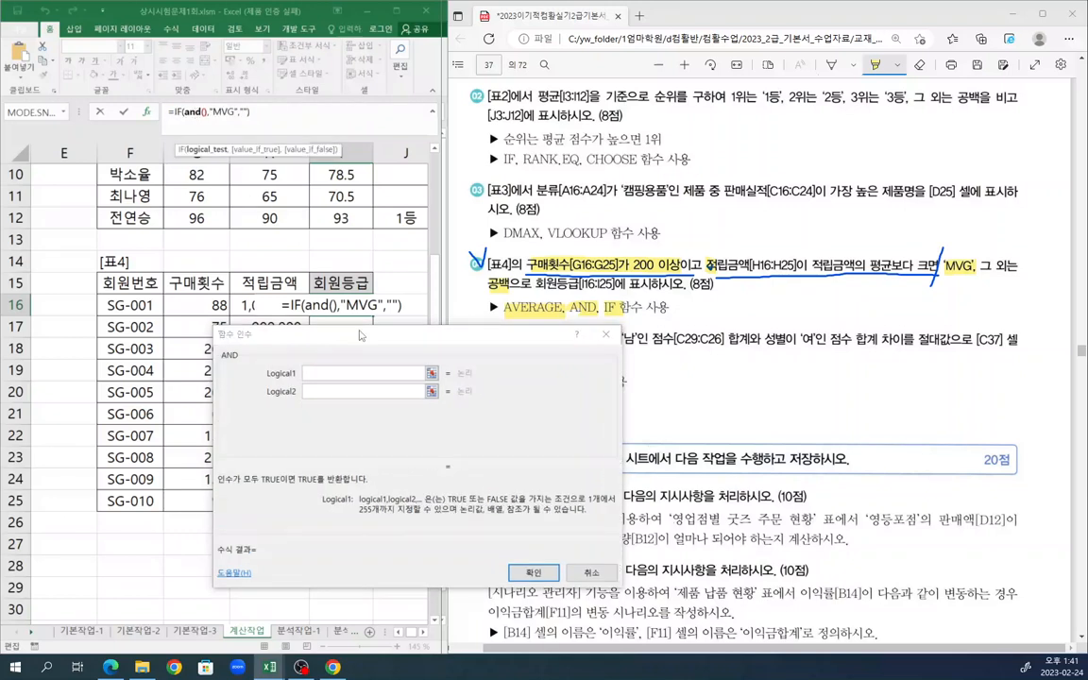
click(312, 375)
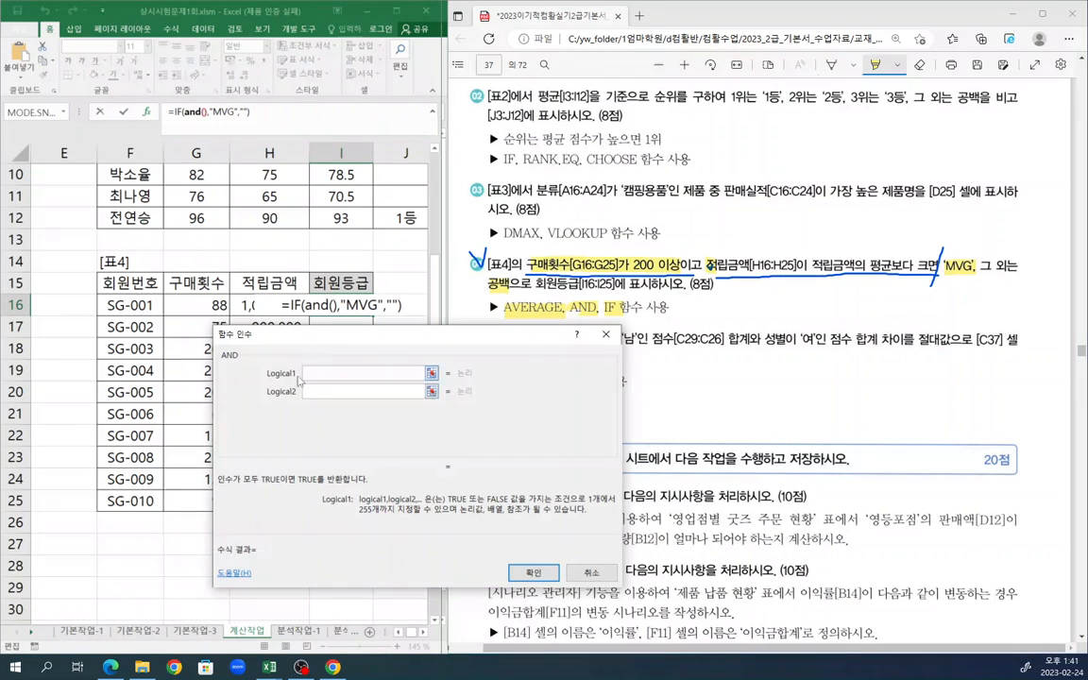
click(195, 305)
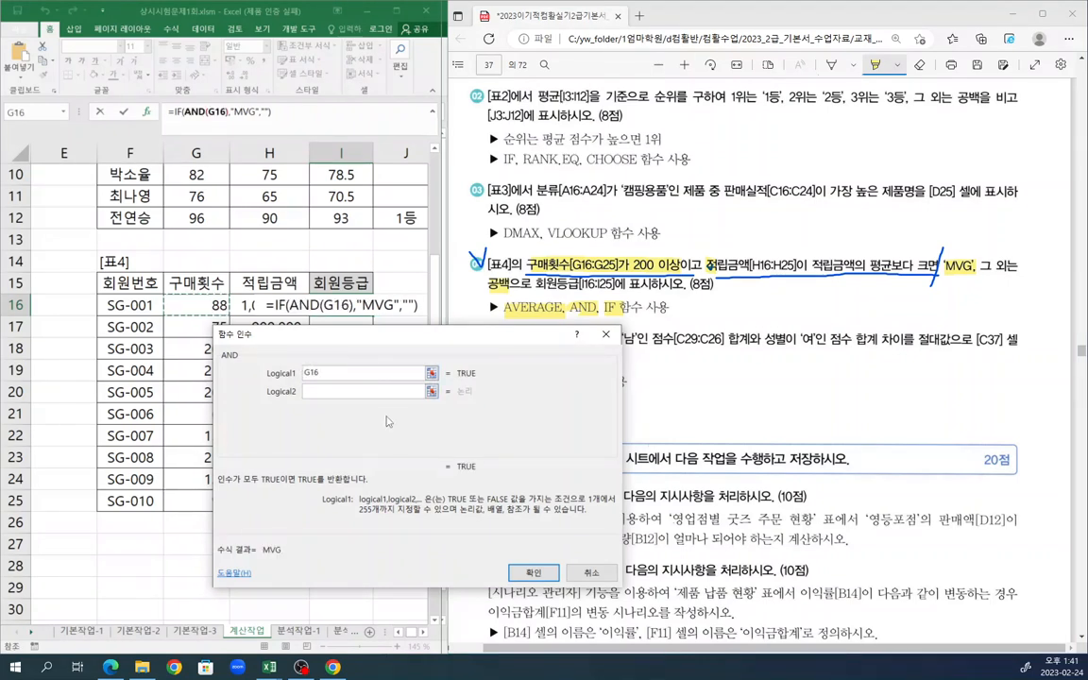
text(>=200)
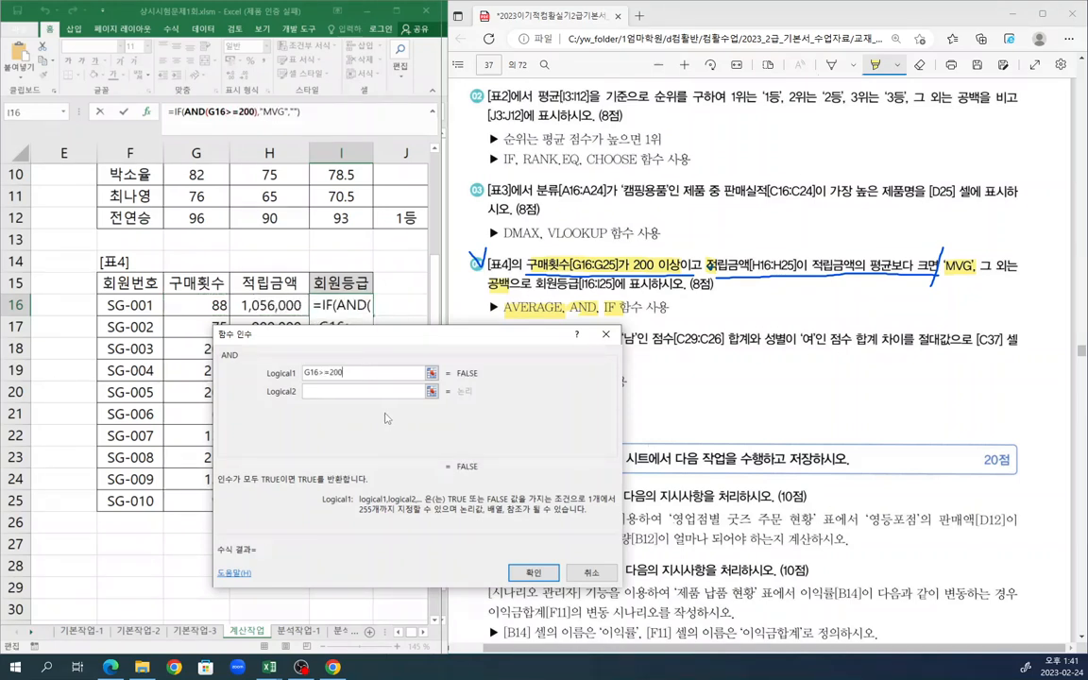
- Set the AND function's Logical2 to H16>average($H$16:$H$25), with the 적립금액 range as an absolute reference
click(328, 393)
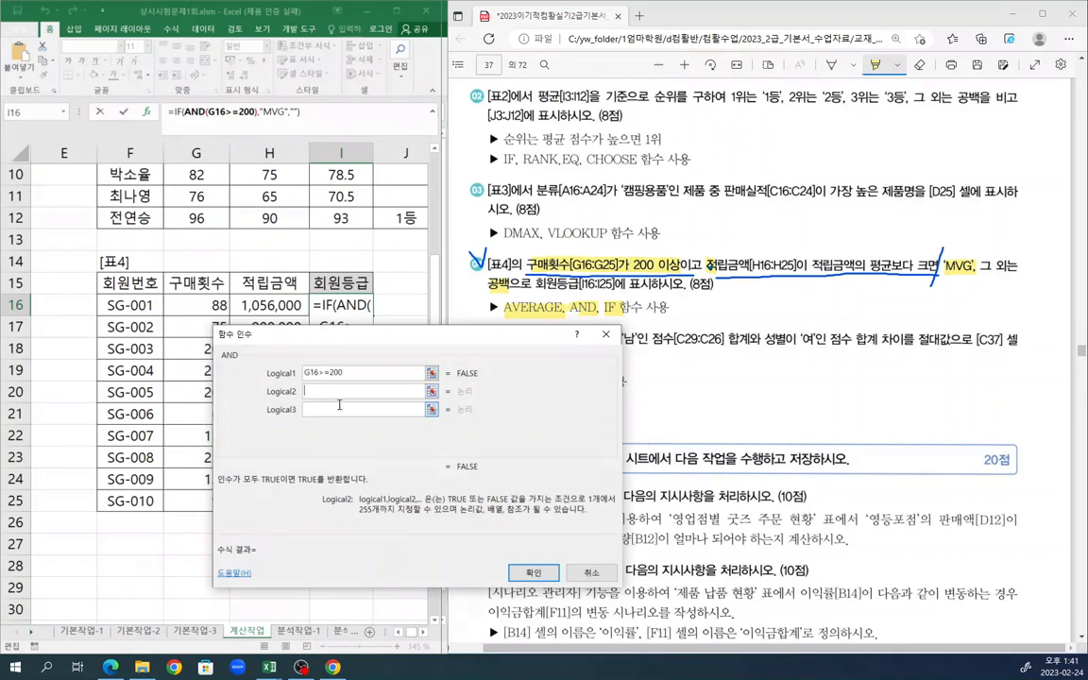
click(271, 305)
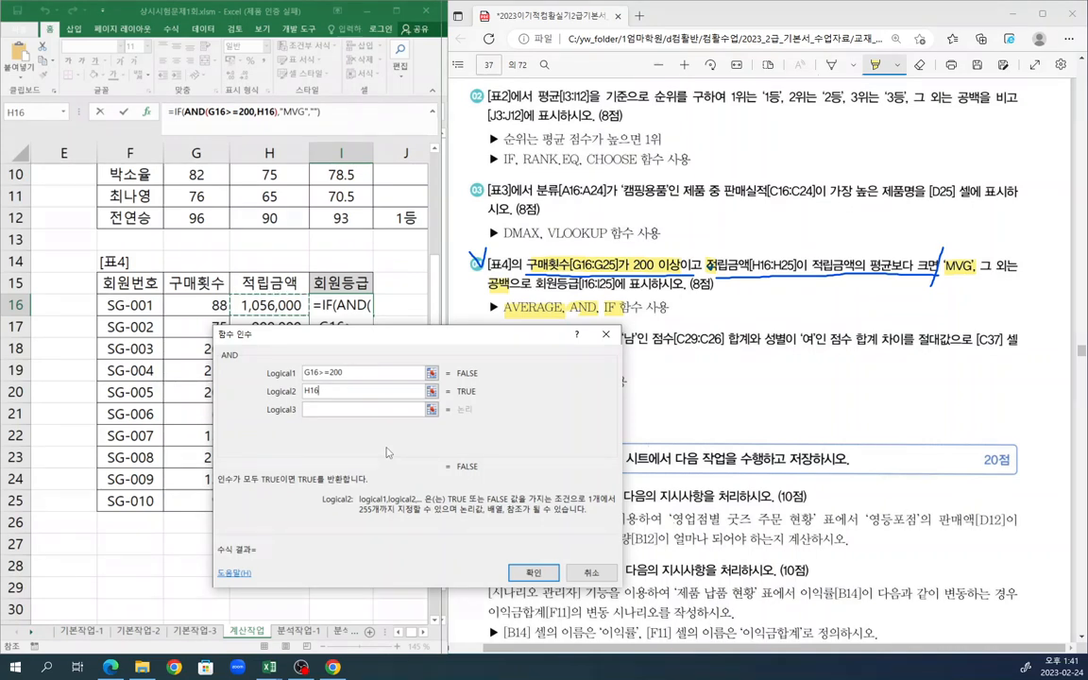
text(>a)
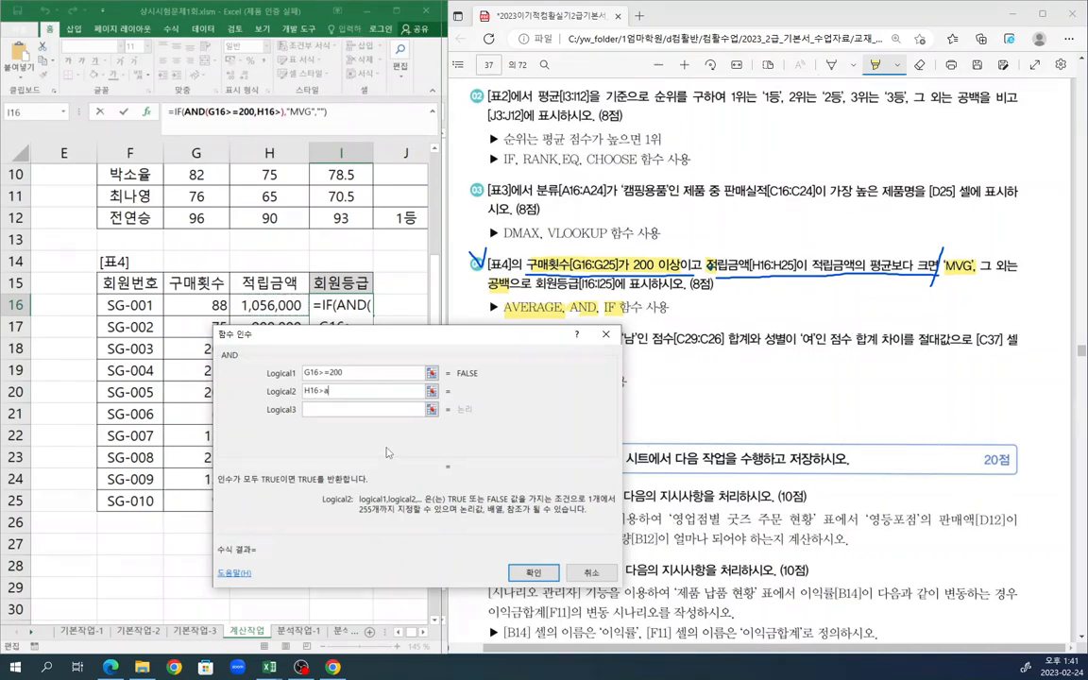
text(verage()
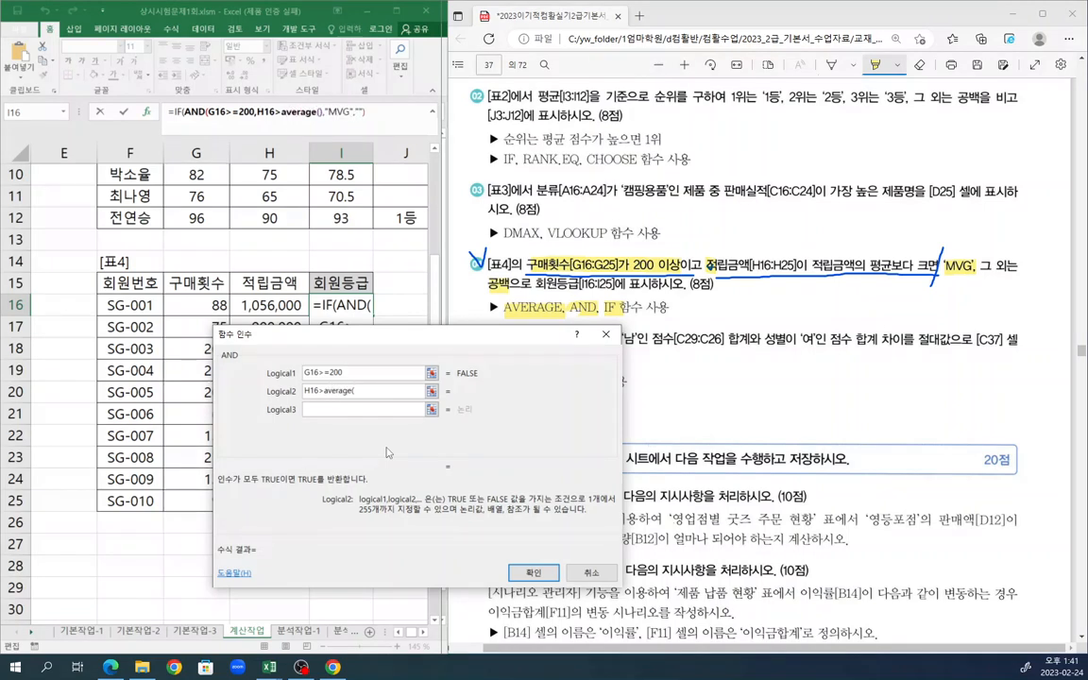
drag(330, 341, 463, 336)
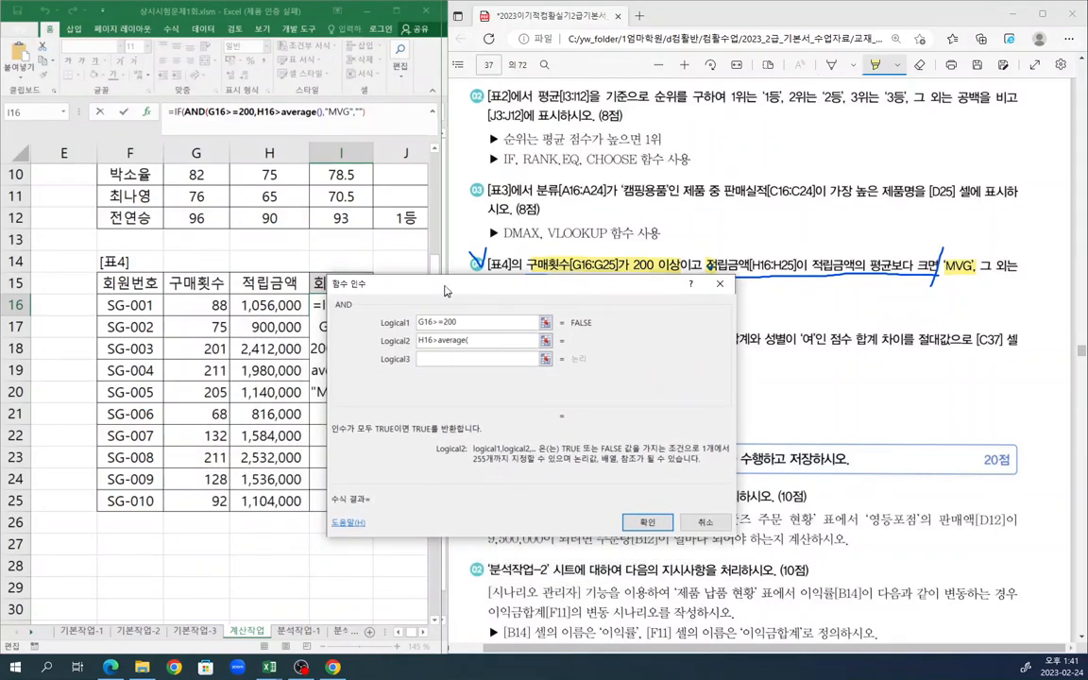
drag(269, 305, 271, 501)
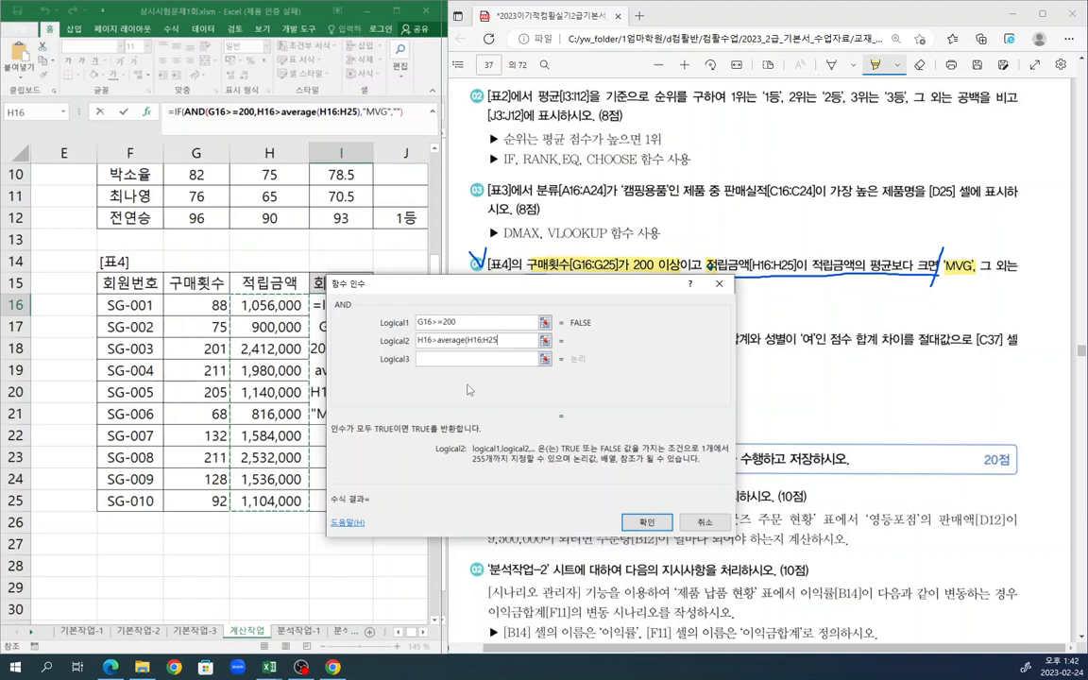
key(F4)
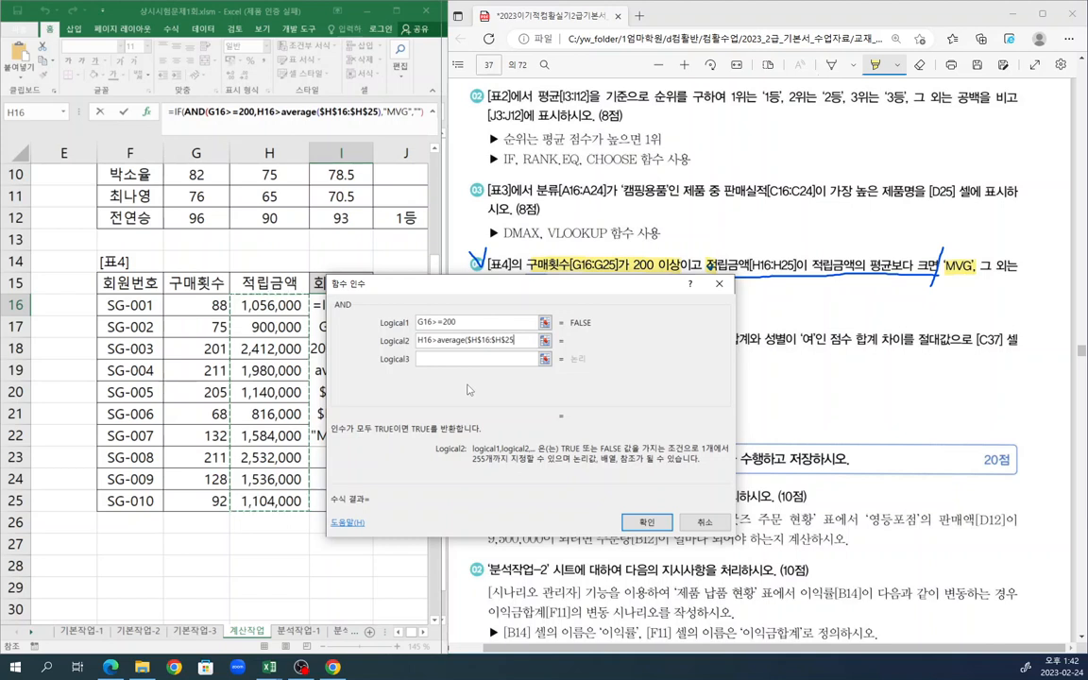
text())
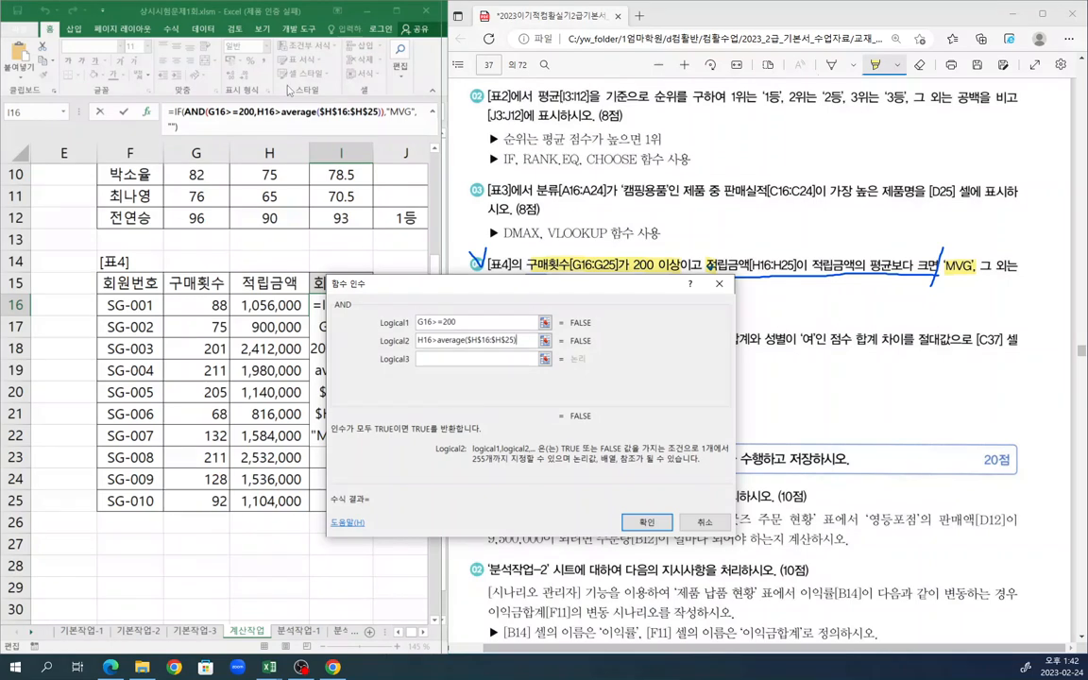
- Return to the IF function's arguments, accept the formula in I16, and fill it down through I25 of 표4
click(178, 111)
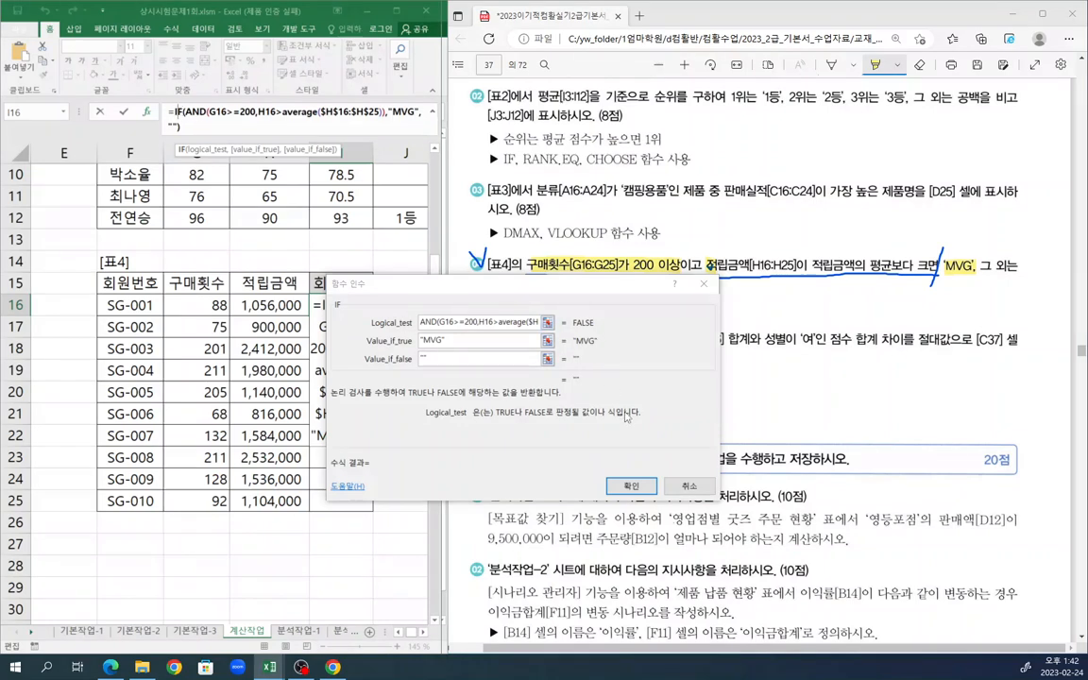
click(640, 490)
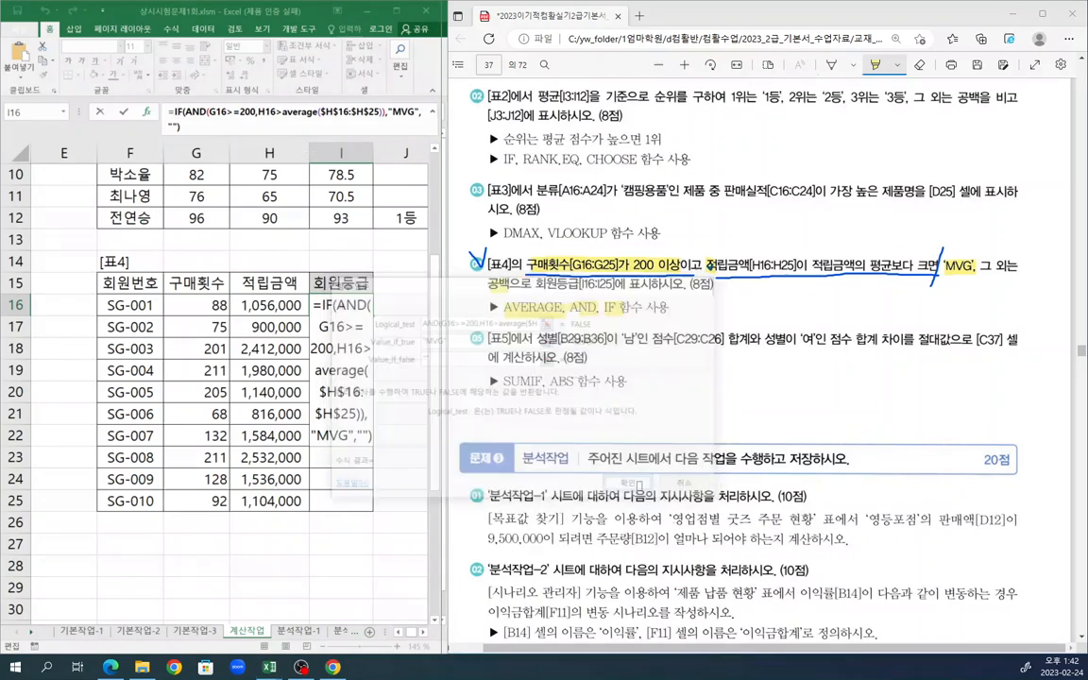
drag(374, 319, 376, 508)
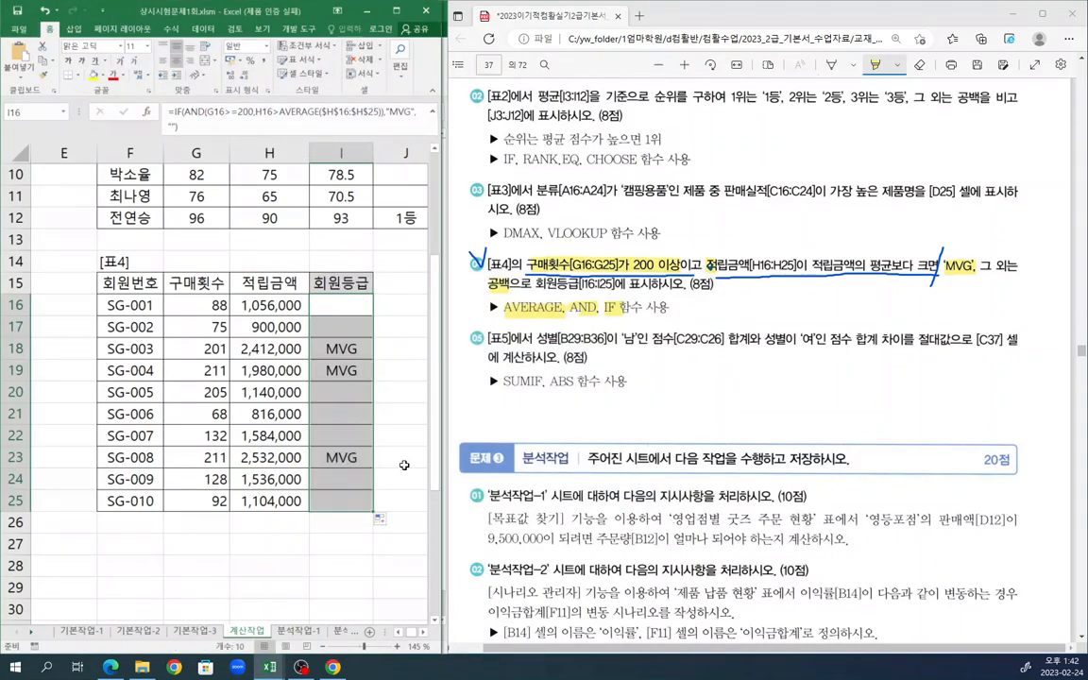
key(Down)
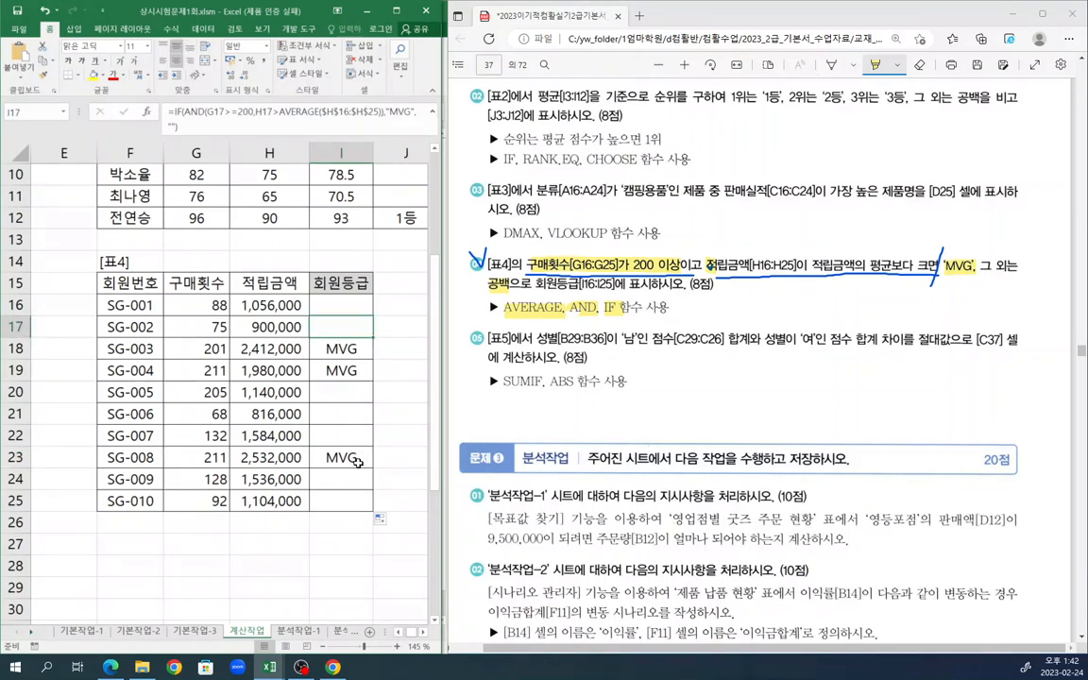
click(354, 457)
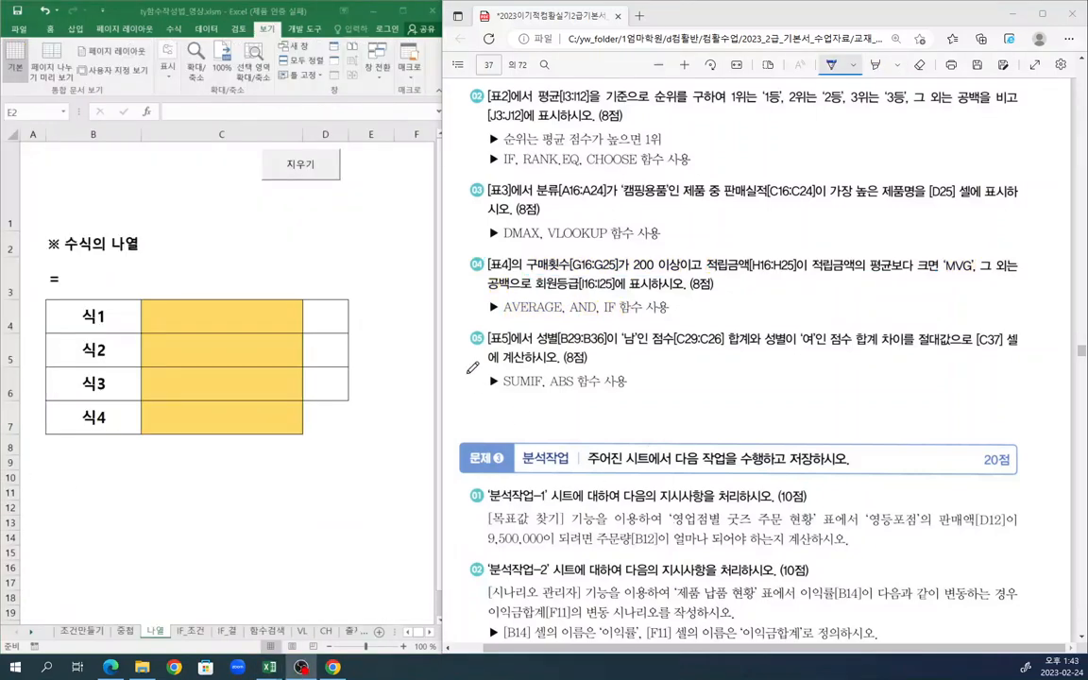
- In the PDF, check-mark problem 05, underline its two sums and 절대값, box 차이, and highlight SUMIF and ABS
drag(472, 326, 482, 321)
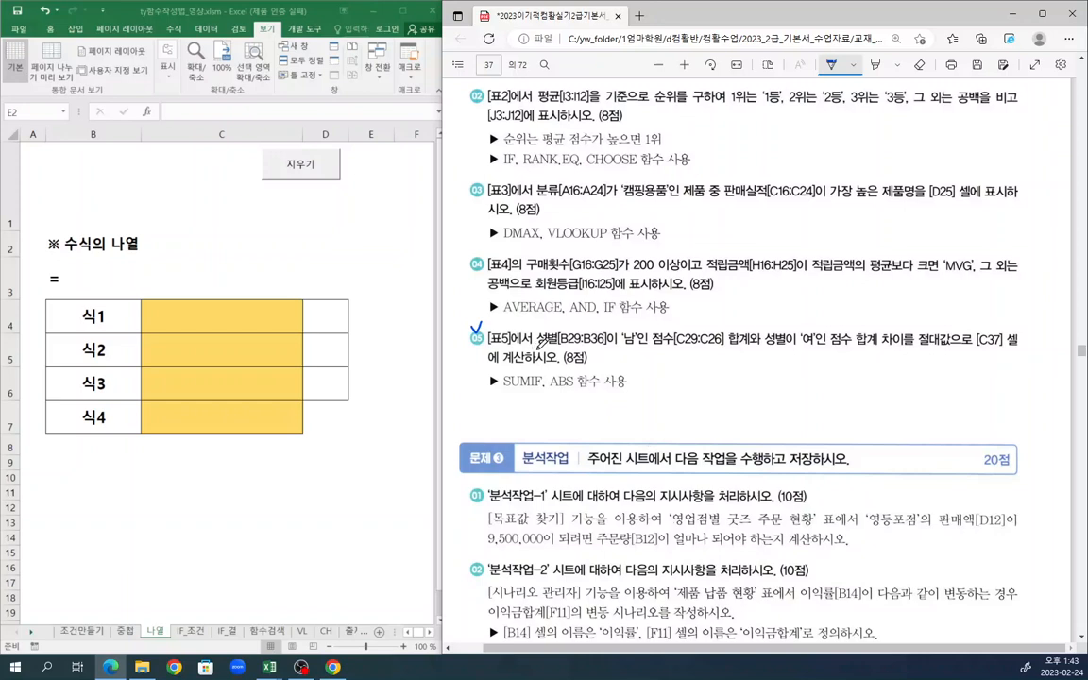
drag(538, 350, 960, 349)
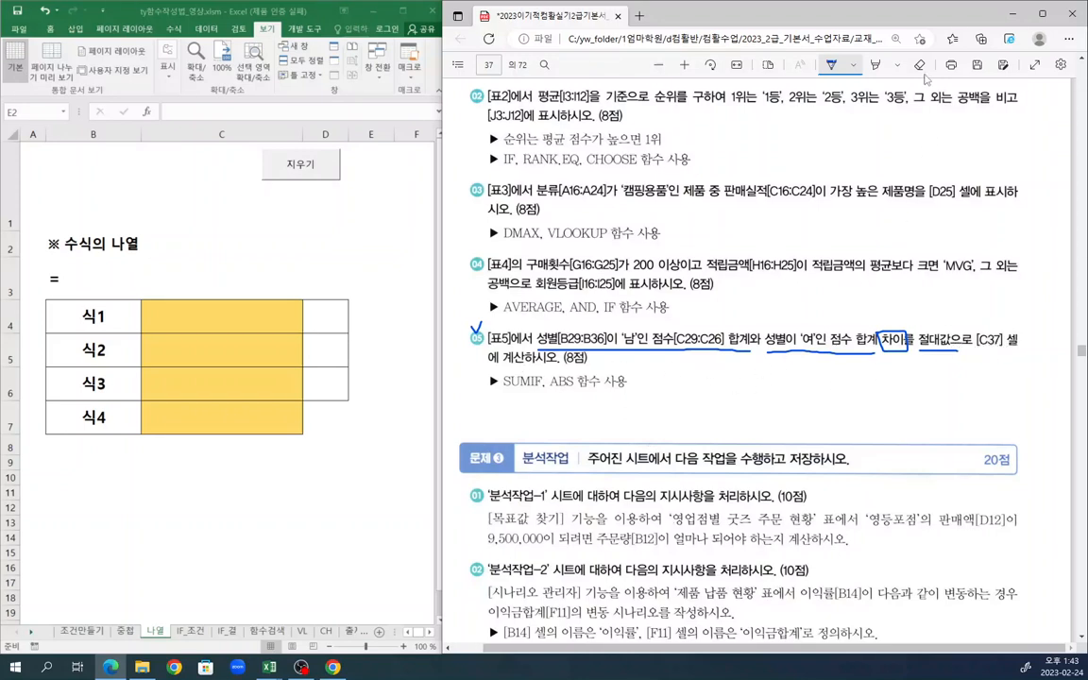
click(875, 64)
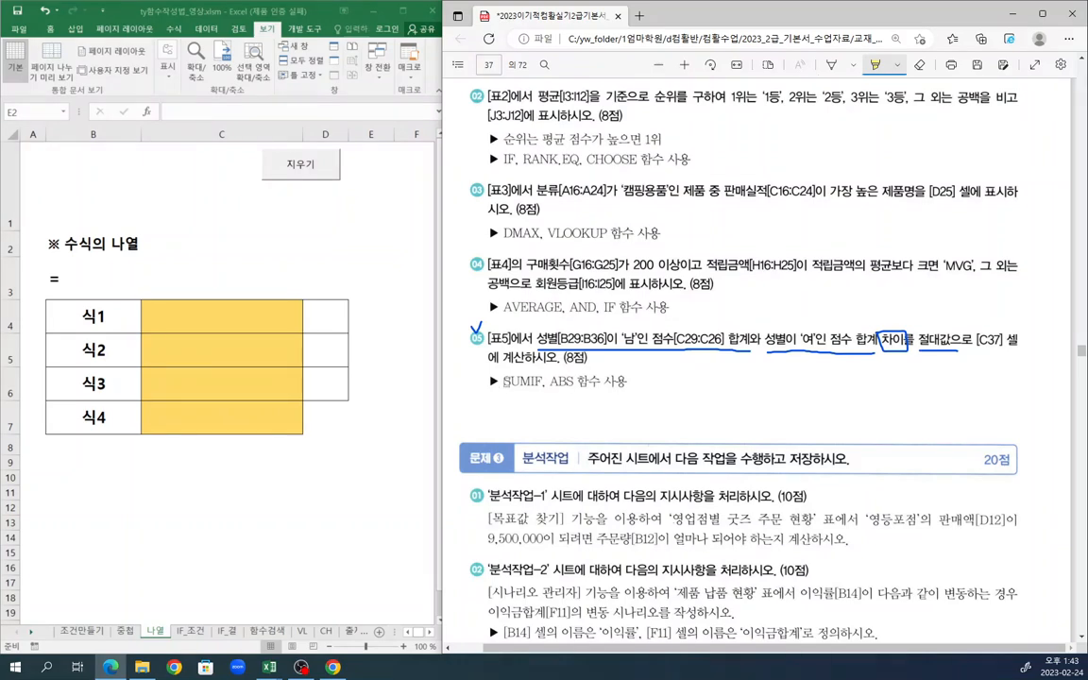
drag(505, 382, 574, 382)
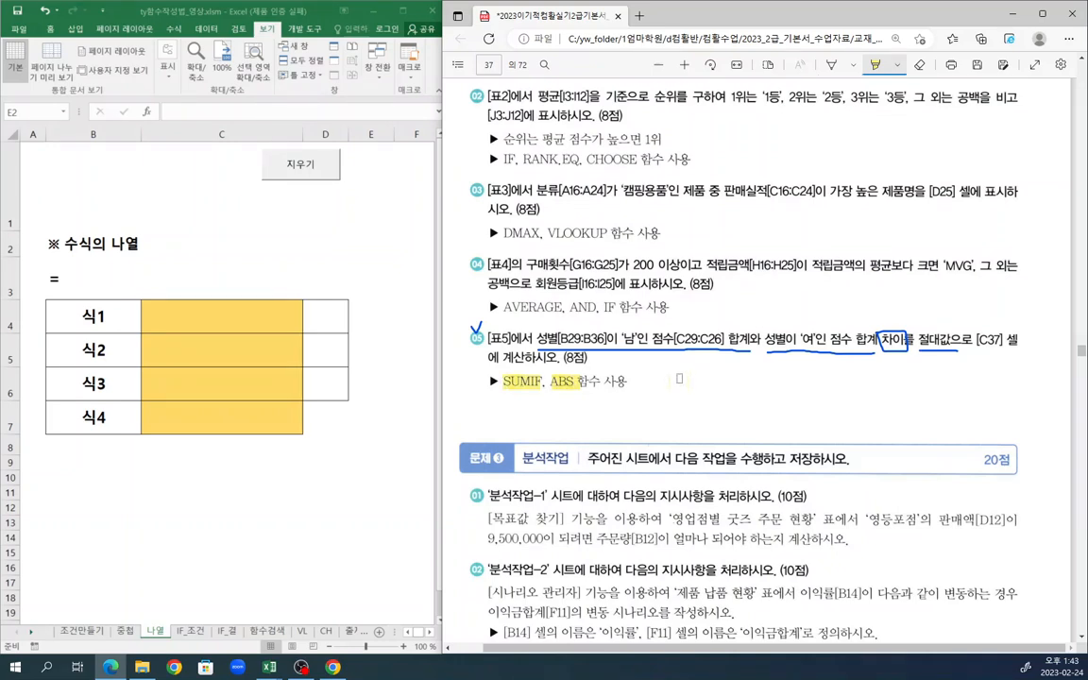
click(197, 470)
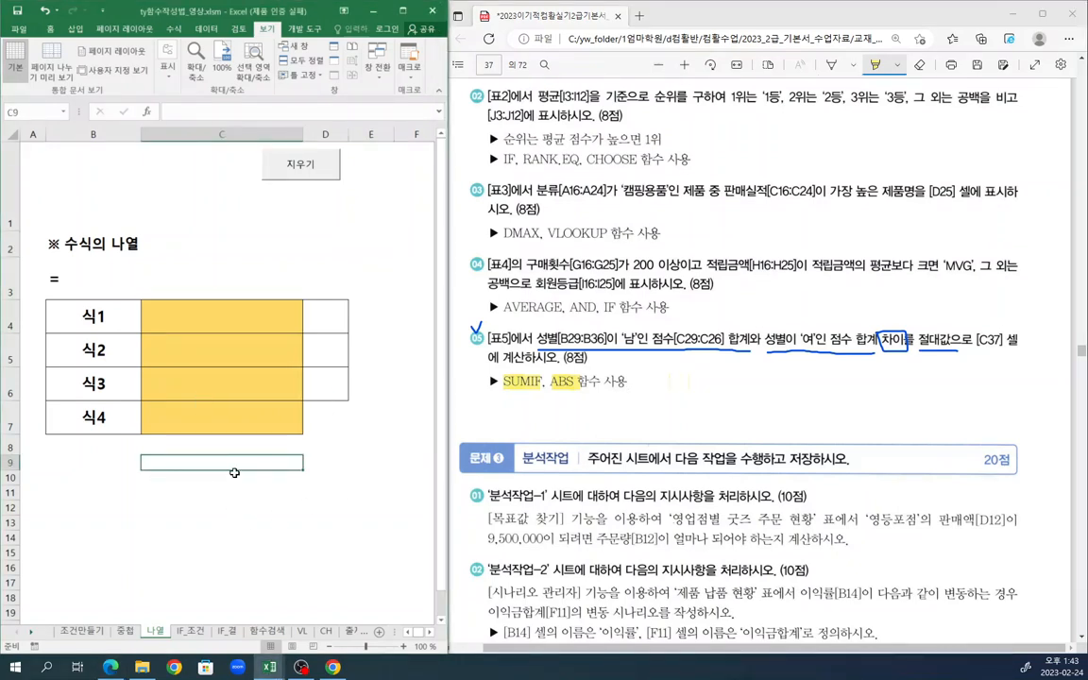
text(=abs)
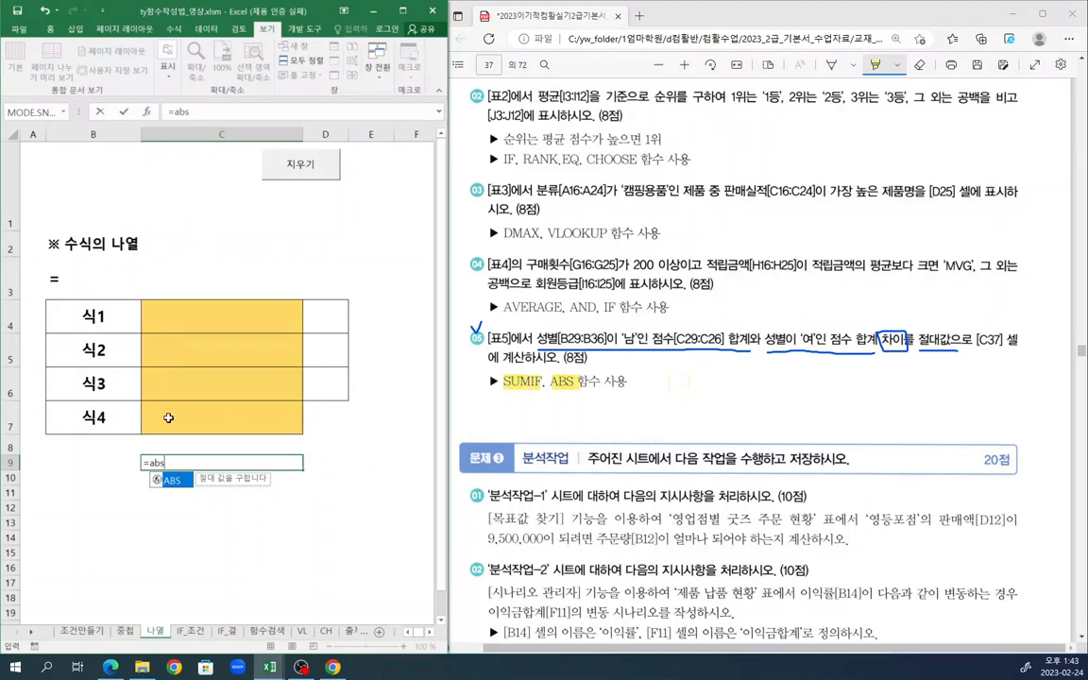
key(Tab)
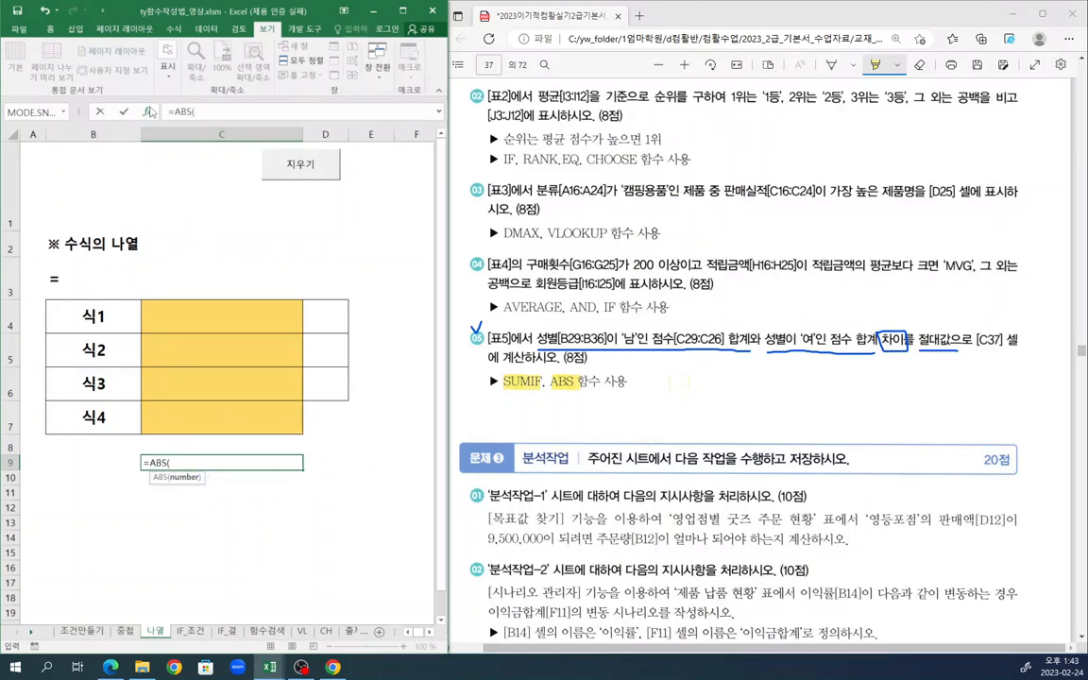
click(148, 112)
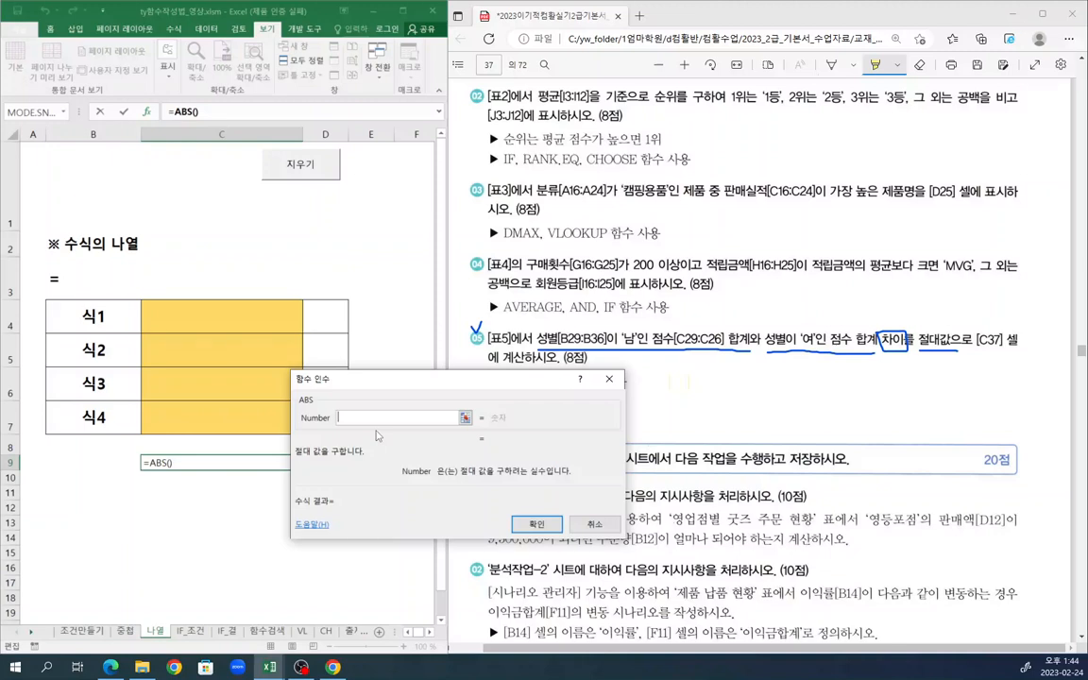
key(Escape)
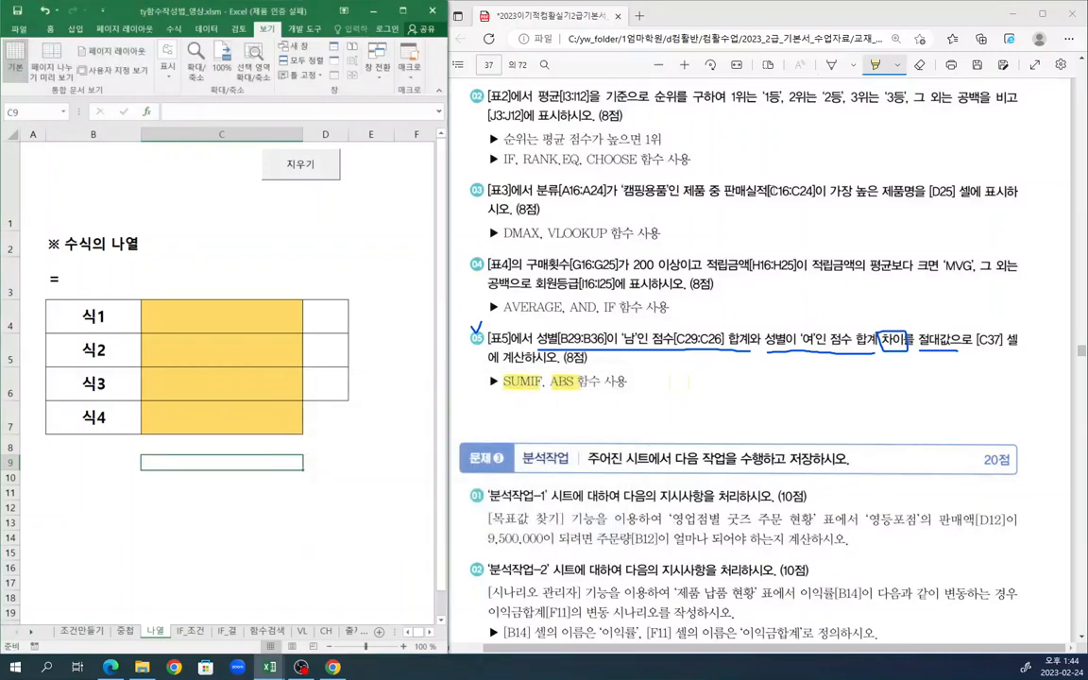
- With the pen, draw an arrow from ABS to 절대값 in problem 05, re-mark 차이, and underline SUMIF
click(832, 65)
mouse_move(572, 388)
mouse_down()
mouse_move(573, 400)
mouse_move(841, 385)
mouse_move(930, 359)
mouse_move(942, 338)
mouse_move(948, 352)
mouse_up()
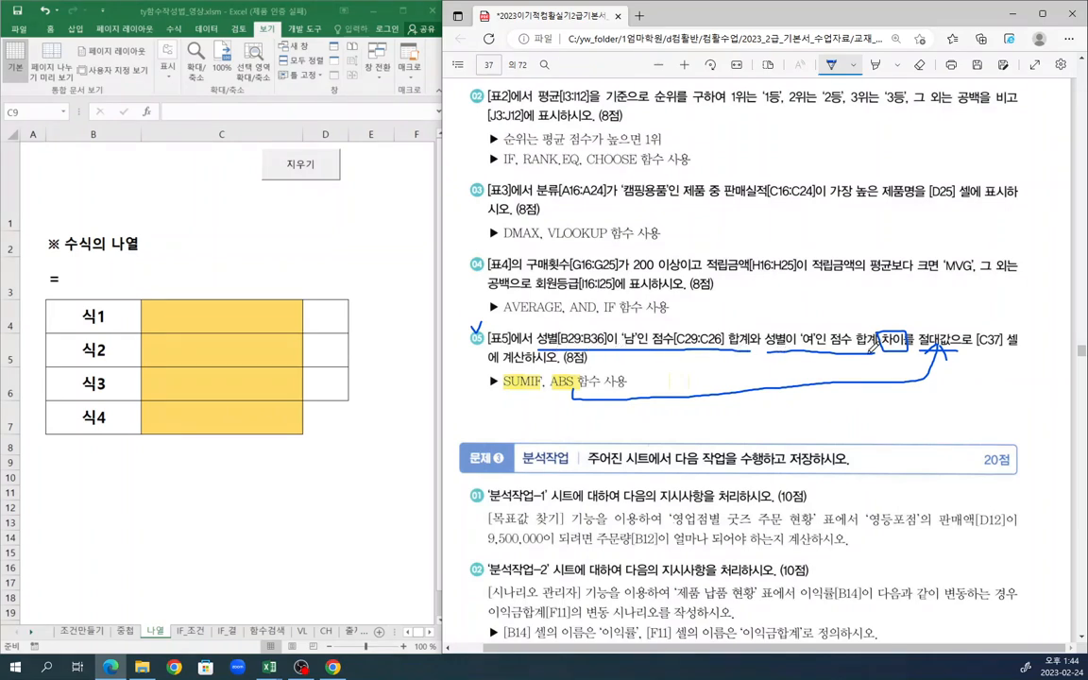
mouse_move(870, 352)
mouse_down()
mouse_move(910, 353)
mouse_move(892, 331)
mouse_move(880, 352)
mouse_move(907, 351)
mouse_up()
drag(503, 389, 546, 389)
- On the 나열 sheet, enter sumif(남) as 식1 in C4 and a minus sign as its operator in D4
click(241, 318)
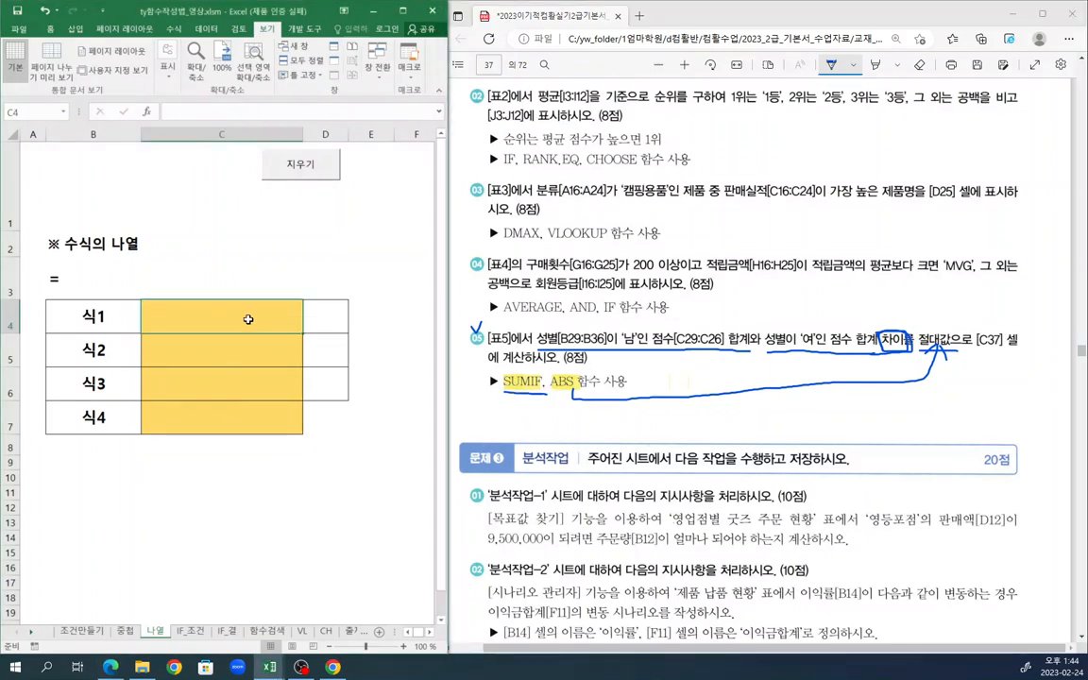
text(su)
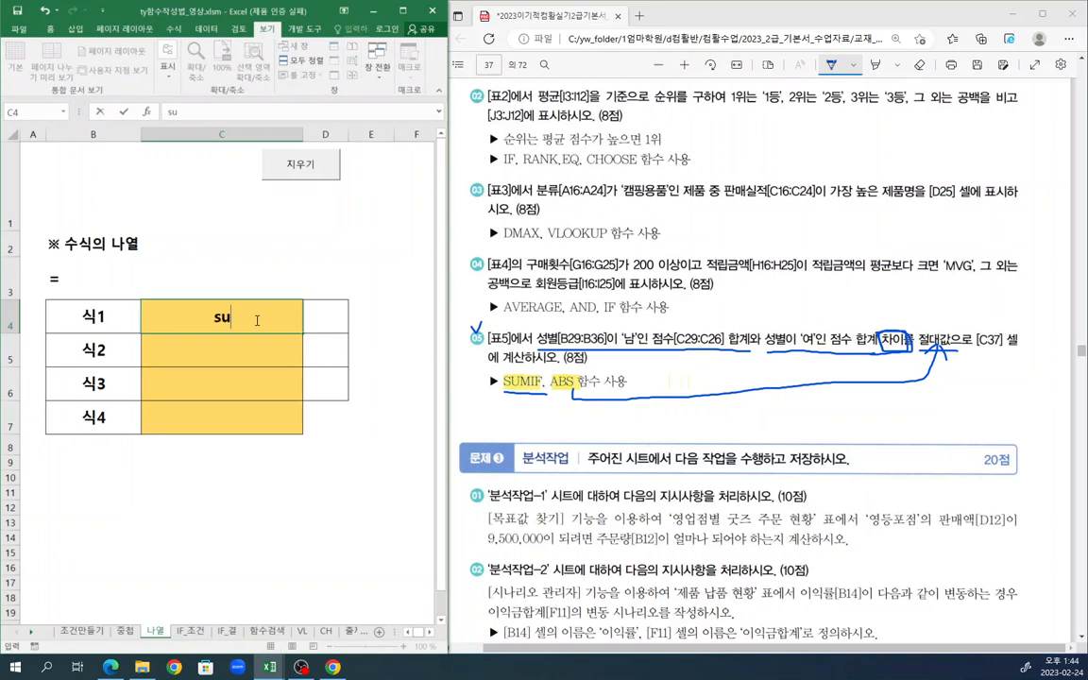
text(mif(남))
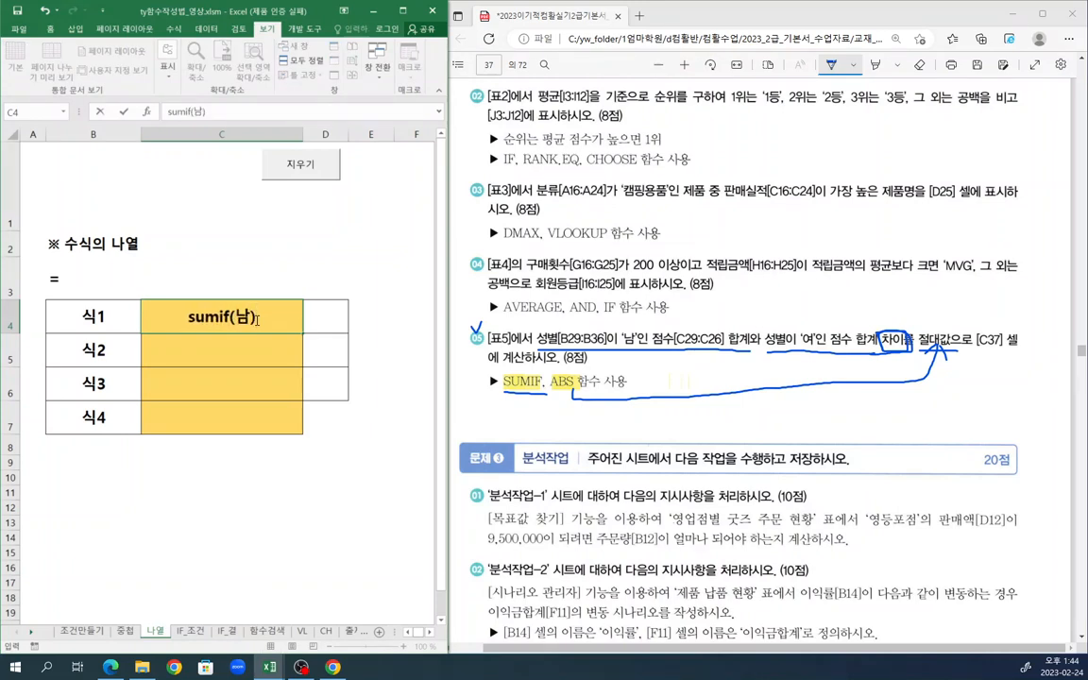
key(Tab)
text(')
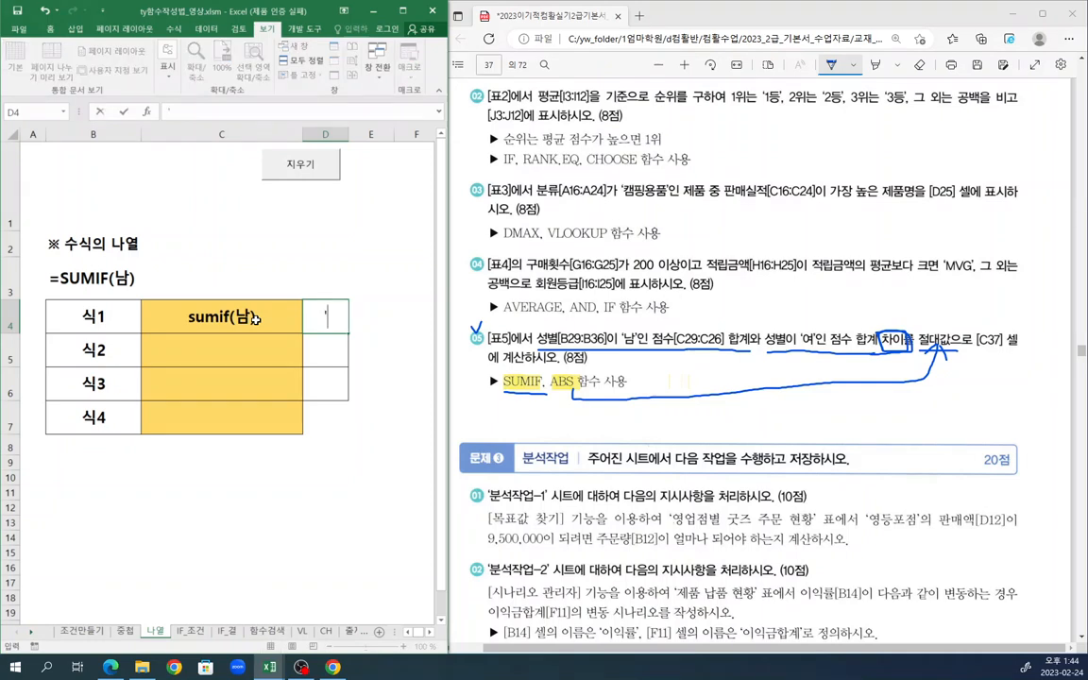
key(Return)
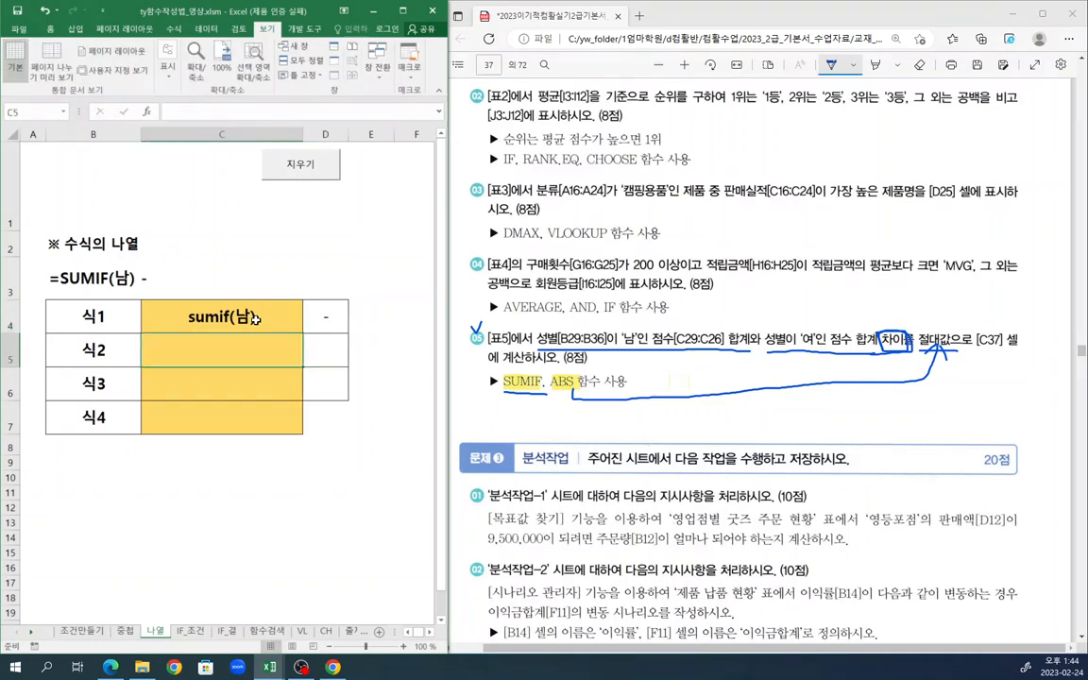
- Enter sumif(여) as 식2 in C5
text(녀)
key(BackSpace)
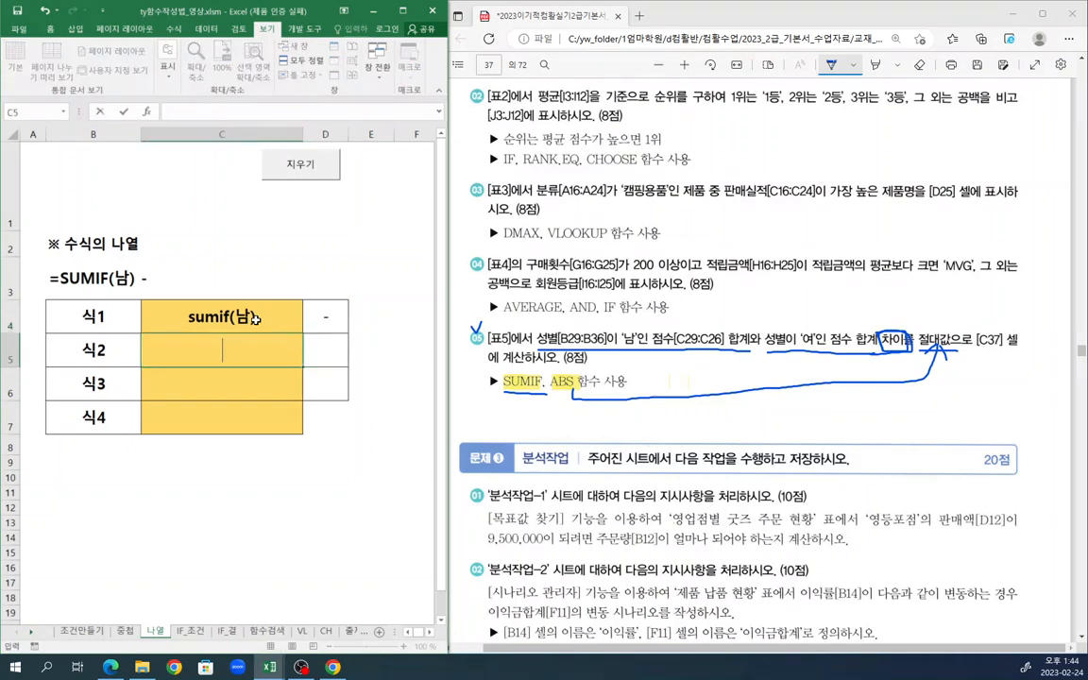
text(sumif()
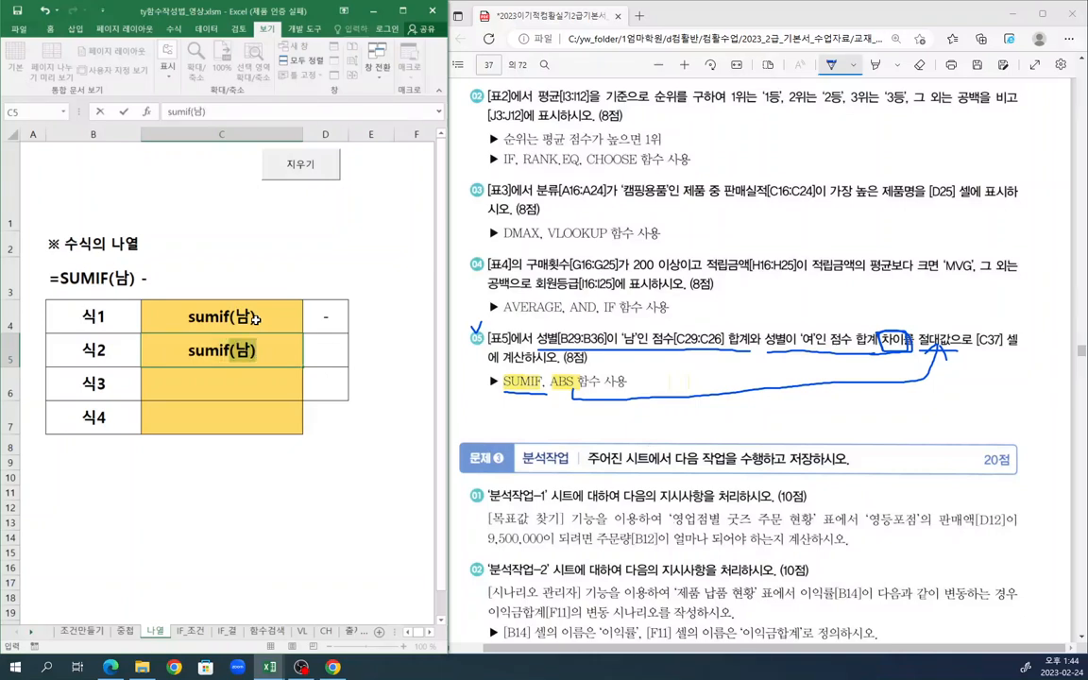
text(여))
key(Return)
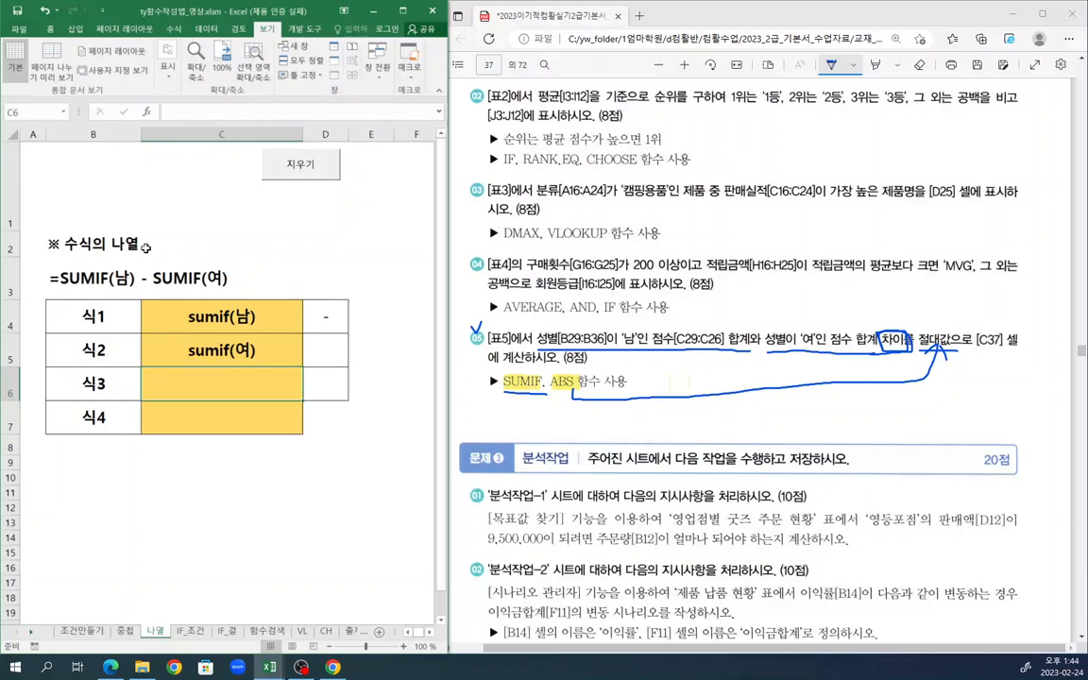
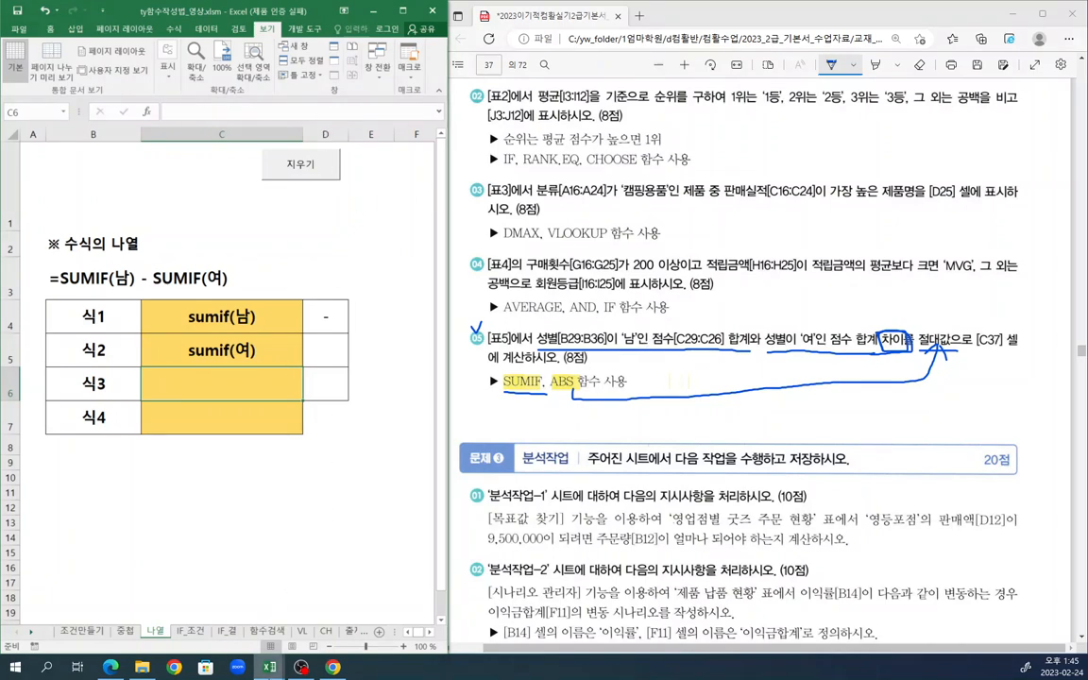
- Switch to 상시시험문제1회.xlsm and select C37, the 남녀 점수 차이 result cell of 표5
mouse_move(270, 668)
click(228, 570)
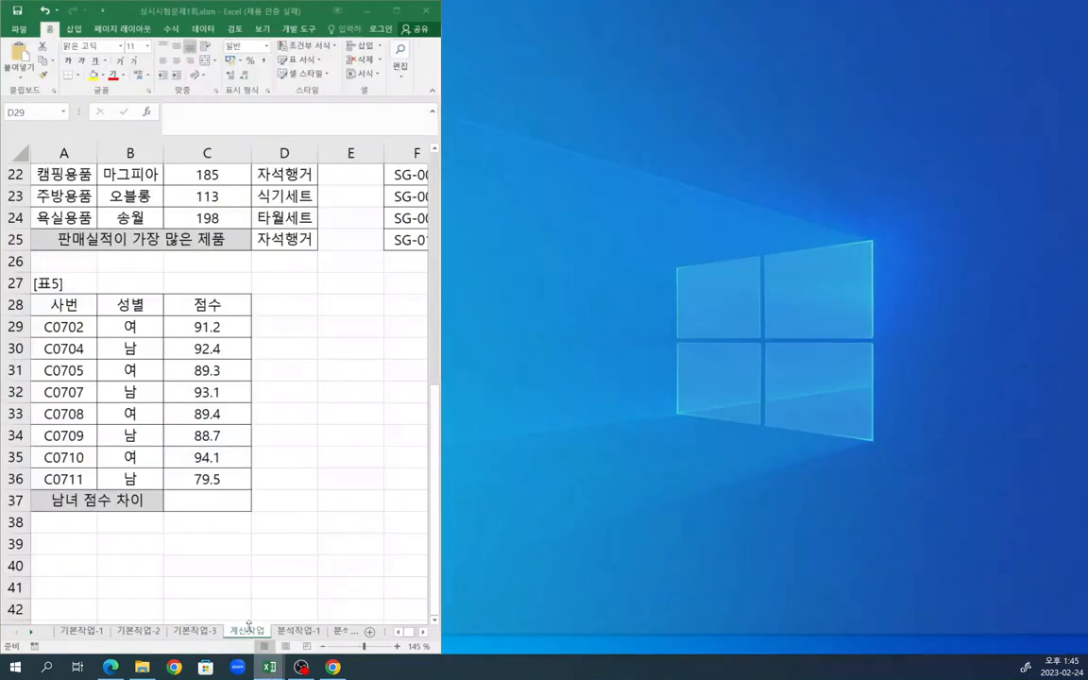
click(302, 370)
click(62, 283)
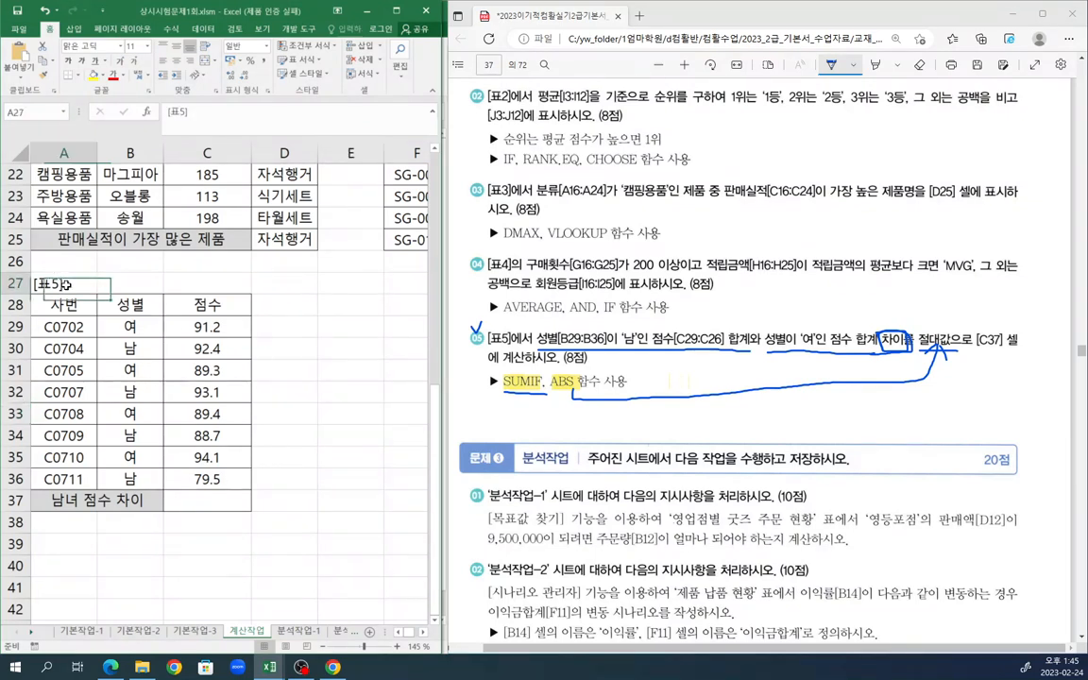
click(206, 501)
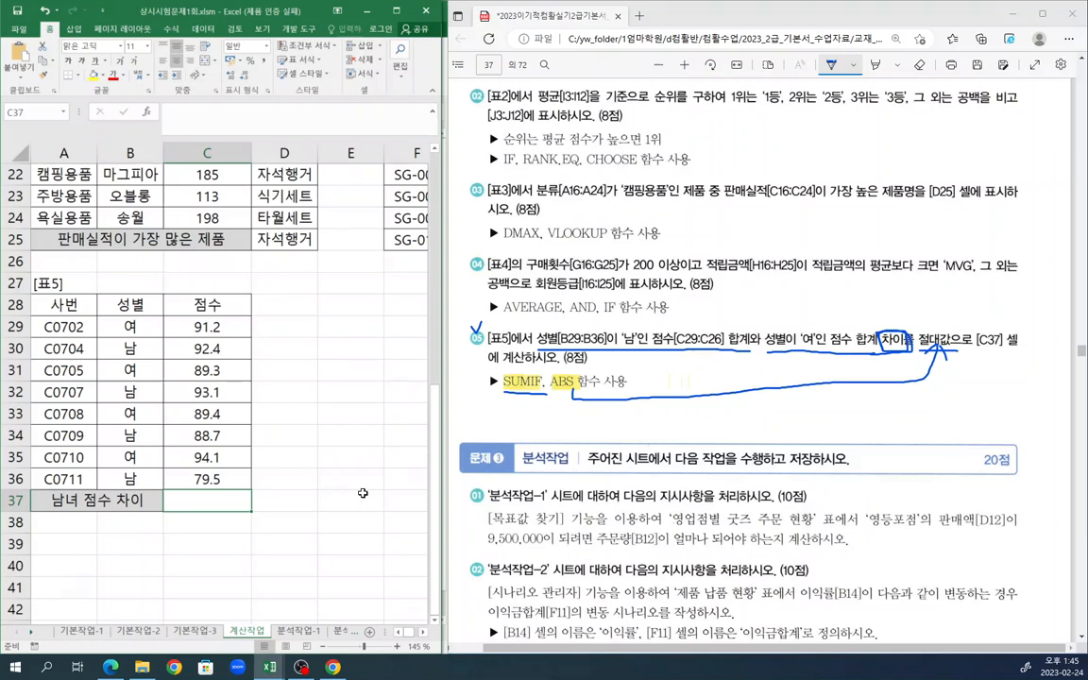
- In C37, enter a SUMIF function with range B29:B36, criteria 남 and sum range C29:C36
text(=)
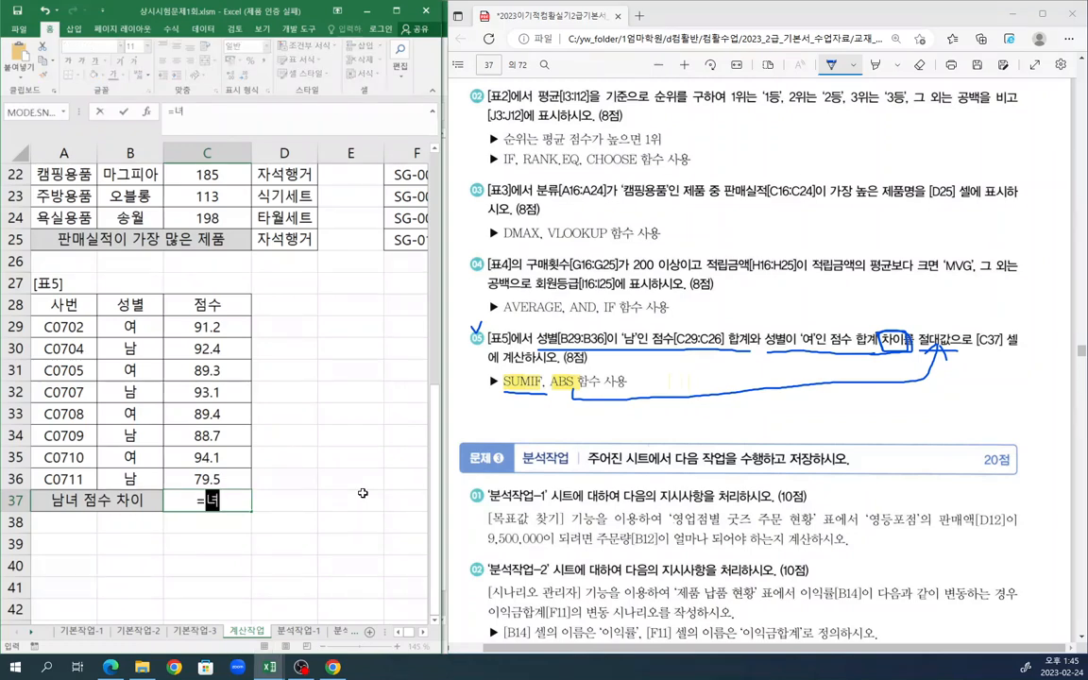
text(sumif)
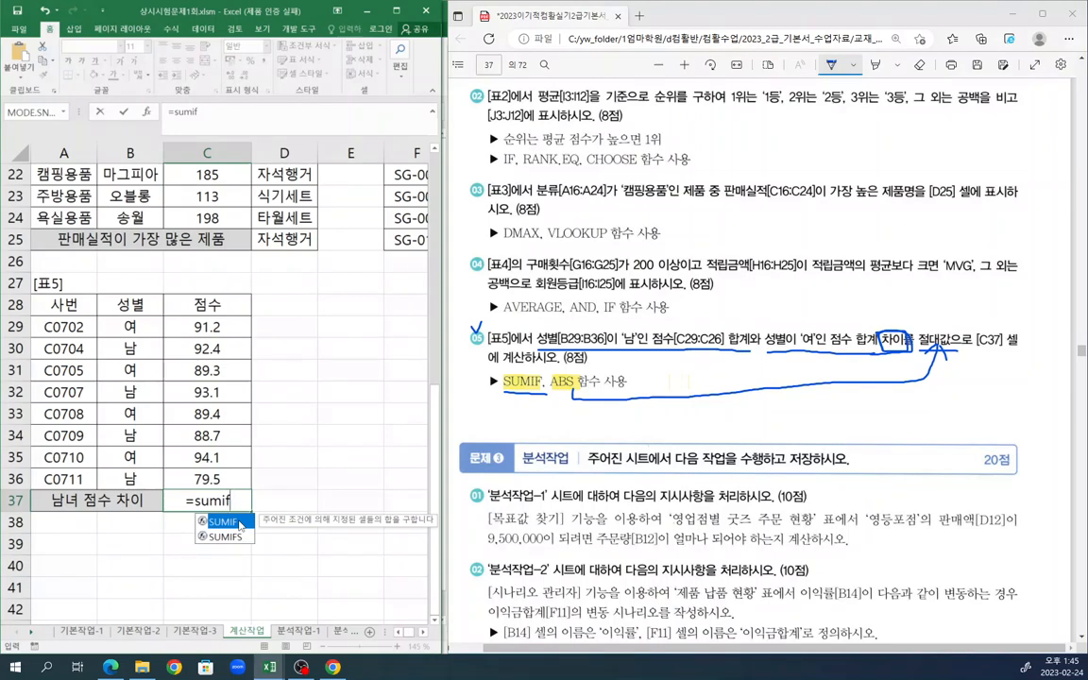
double_click(239, 523)
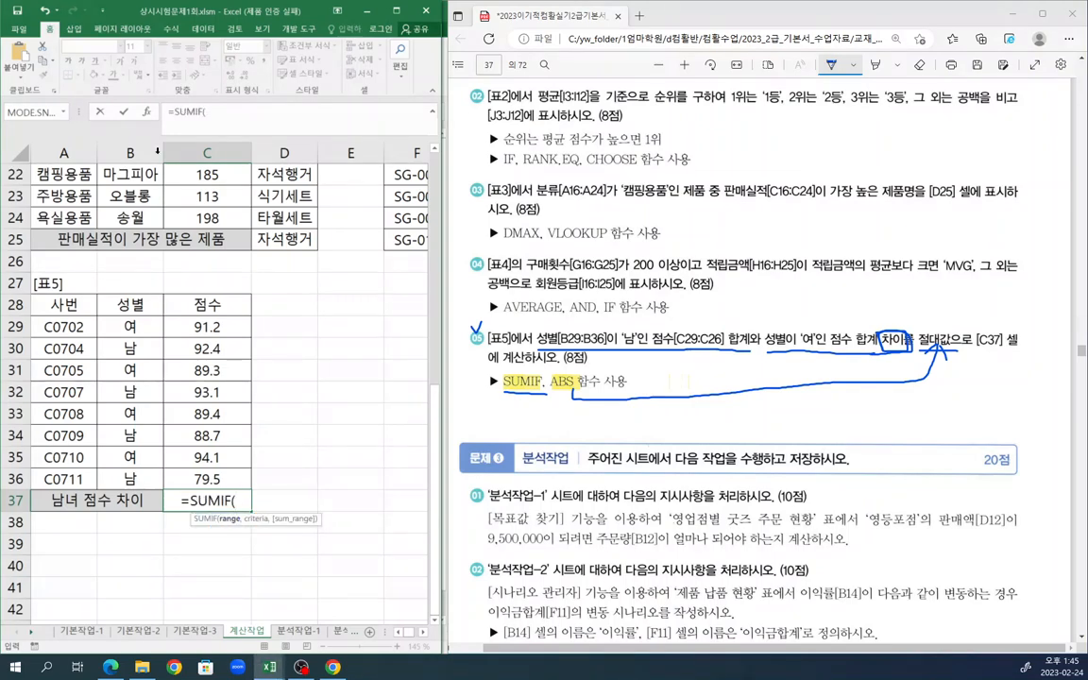
click(145, 111)
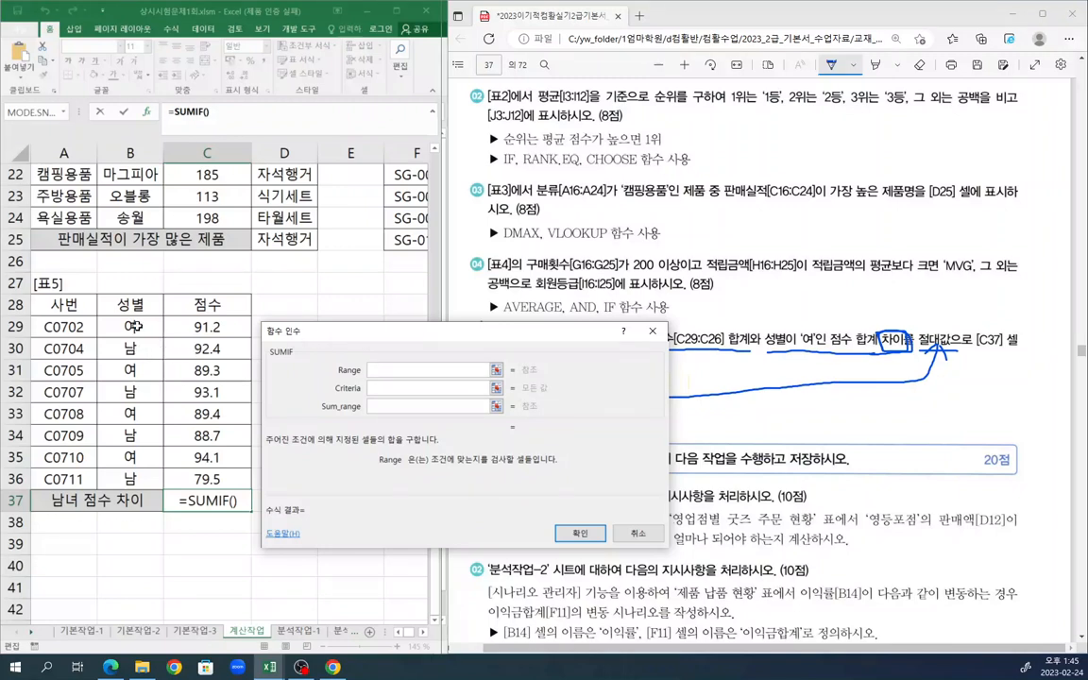
drag(135, 326, 133, 468)
click(384, 388)
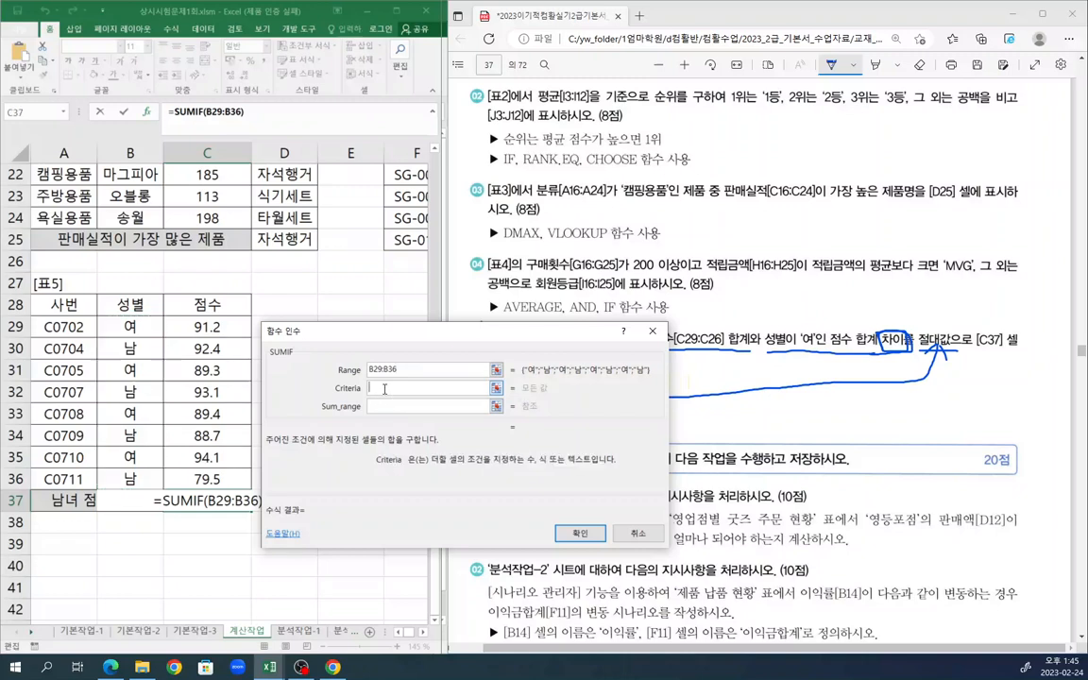
text(ㄴㅏㅁ)
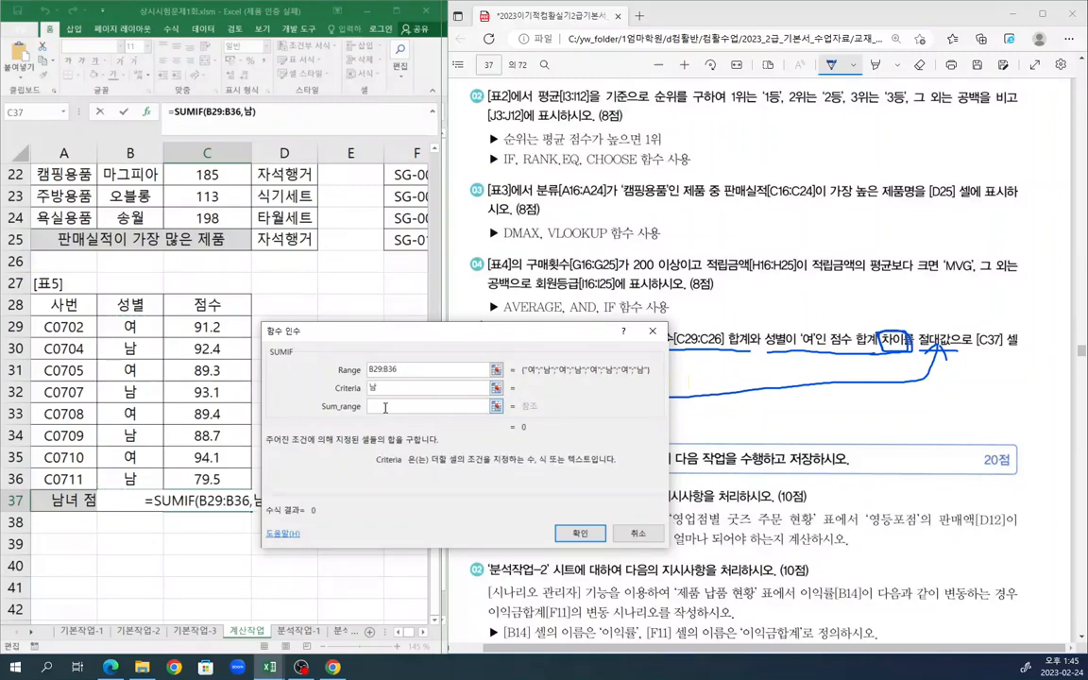
click(417, 408)
drag(206, 327, 204, 479)
drag(203, 479, 204, 480)
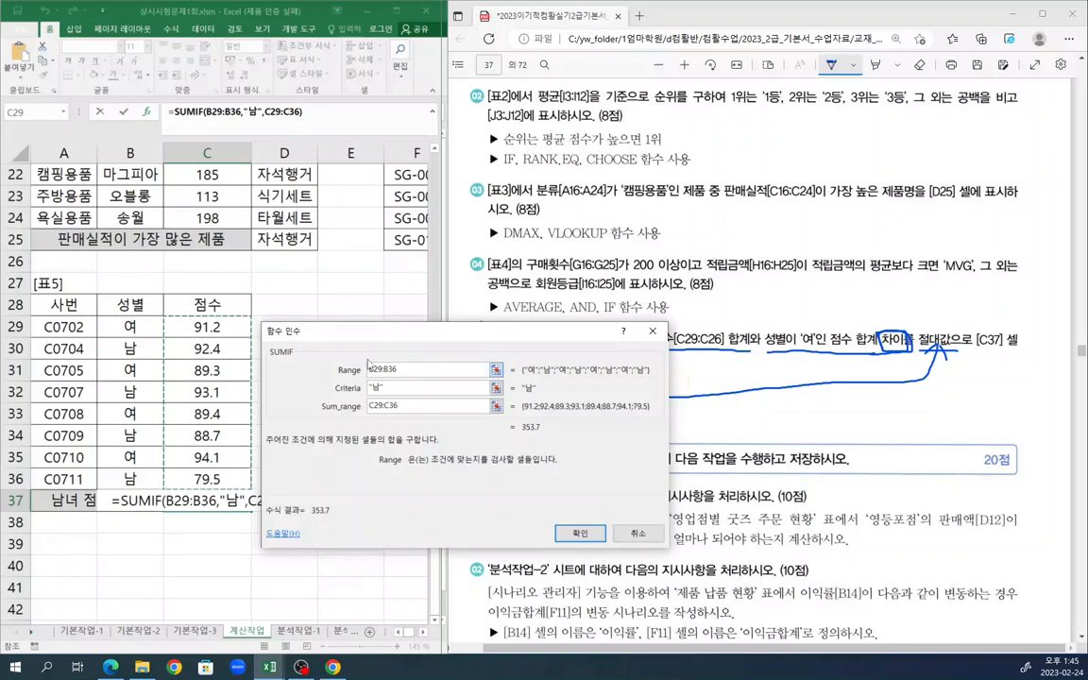
click(578, 533)
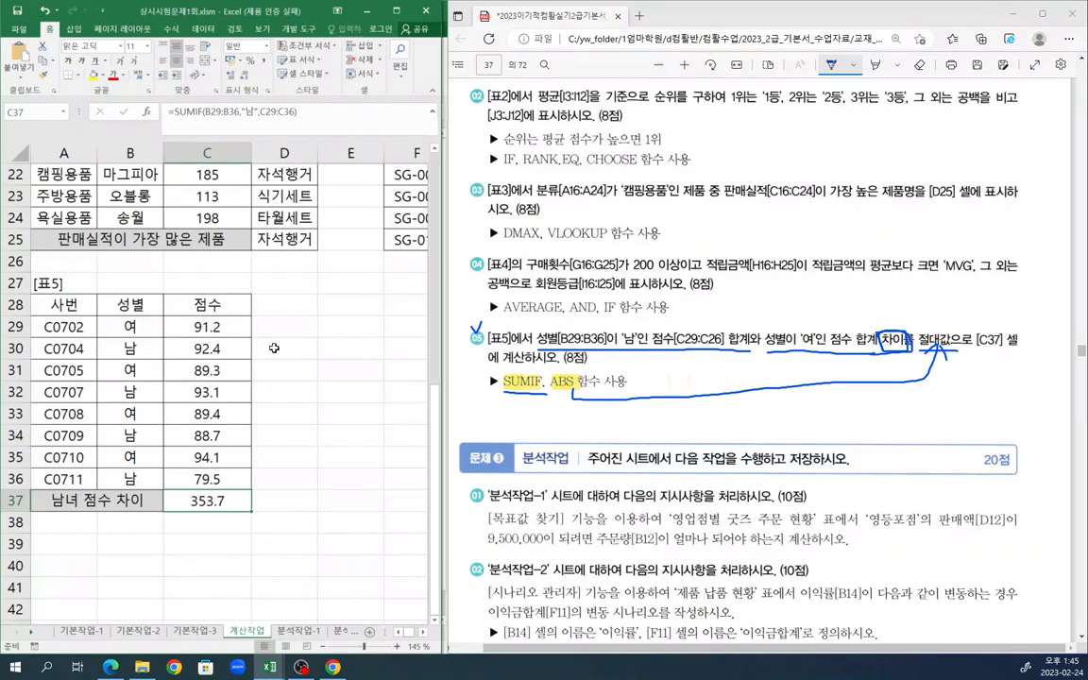
- Append a minus sign and a second SUMIF function to the formula in C37
click(308, 113)
text(-)
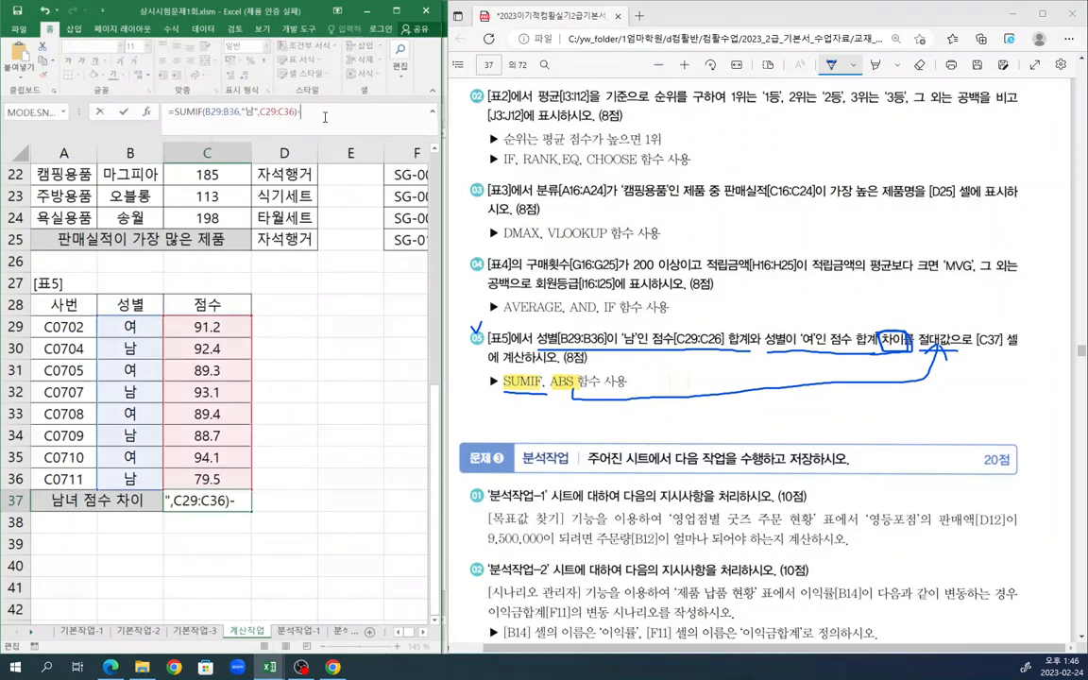
text(녀)
key(BackSpace)
text(sum)
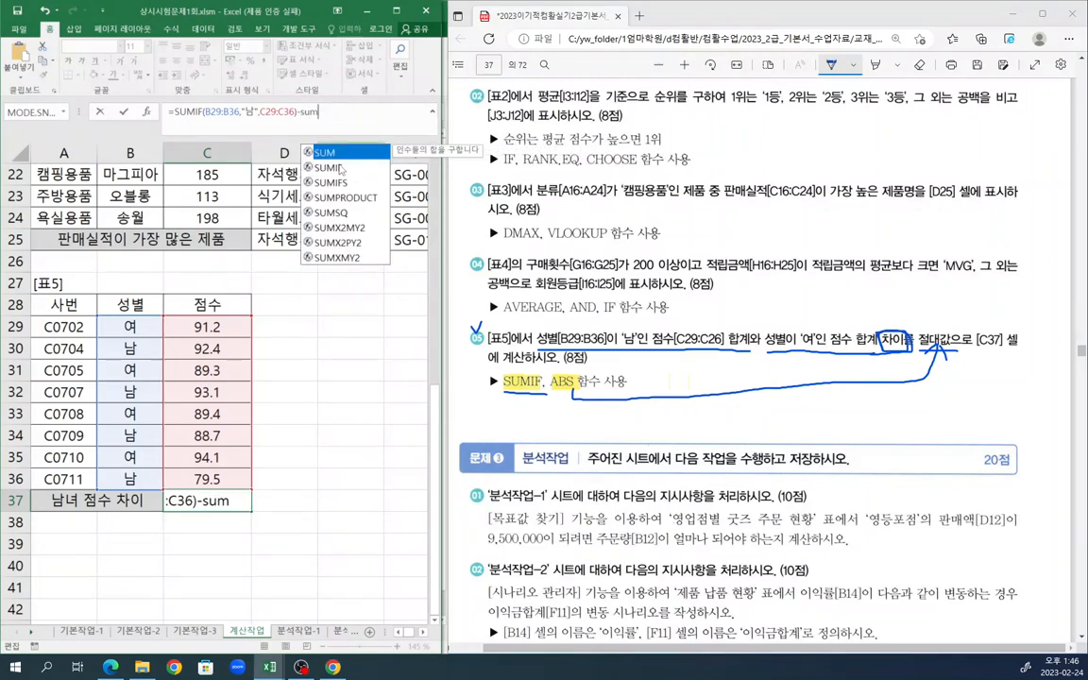
double_click(346, 166)
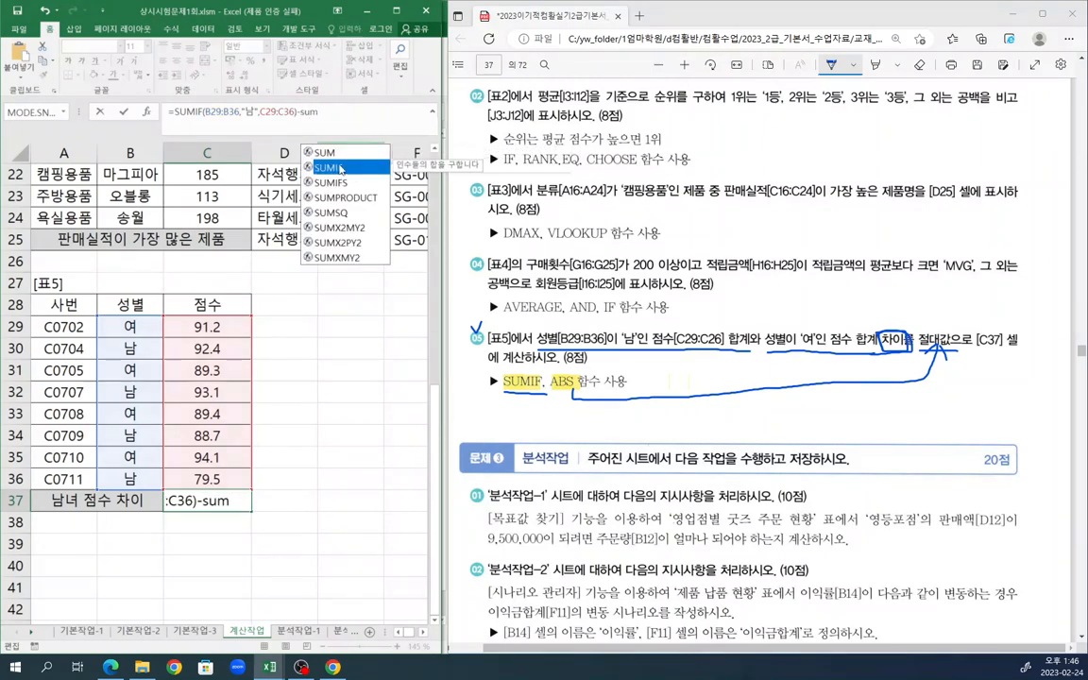
- Fill in the second SUMIF's arguments with range B29:B36, criteria 여 and sum range C29:C36
click(147, 113)
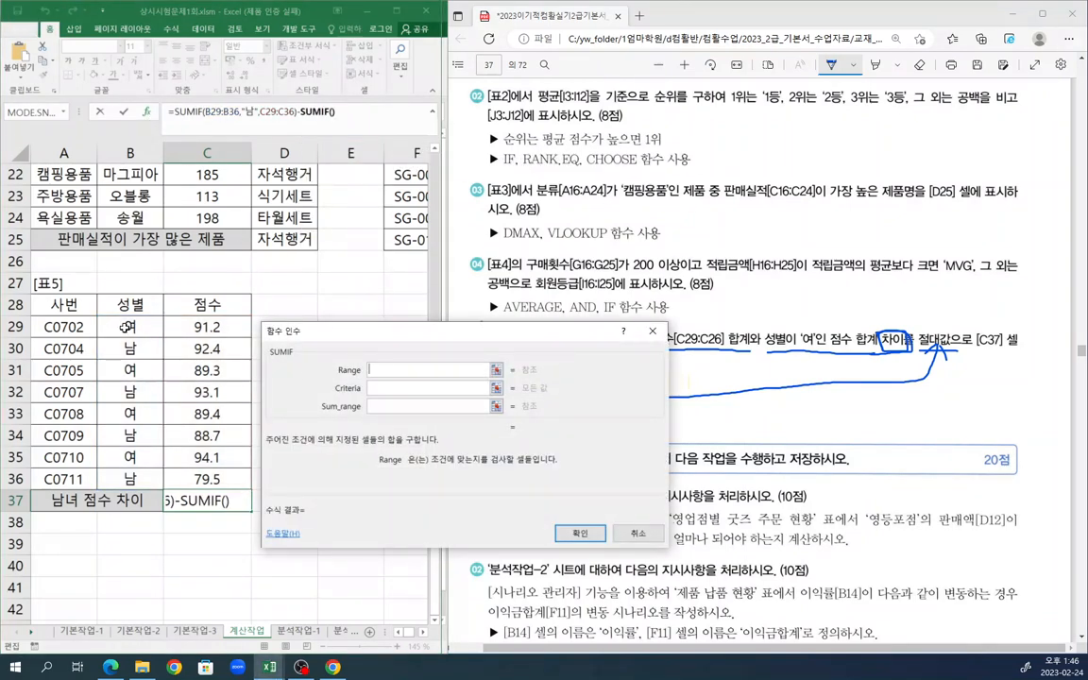
drag(128, 326, 131, 474)
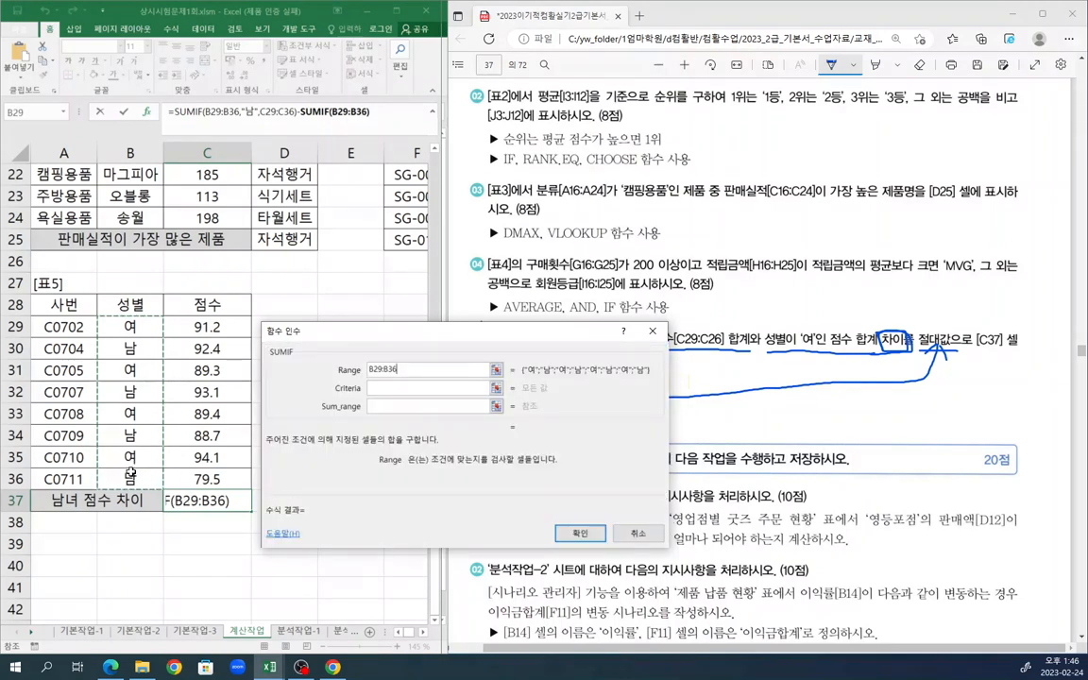
click(406, 388)
text(여)
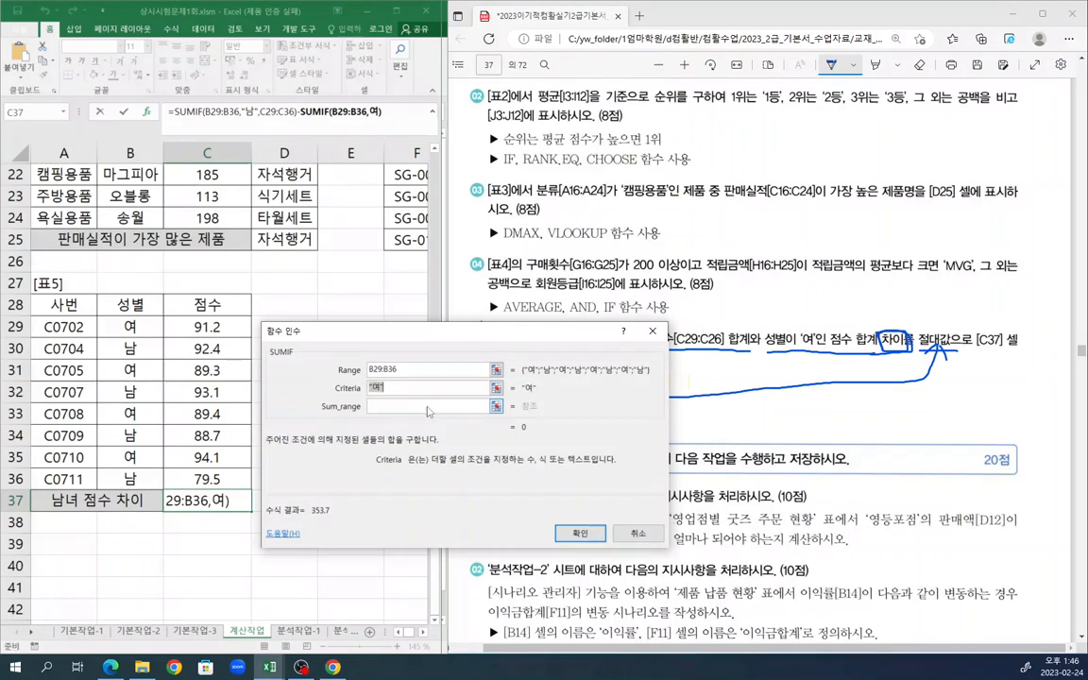
key(Tab)
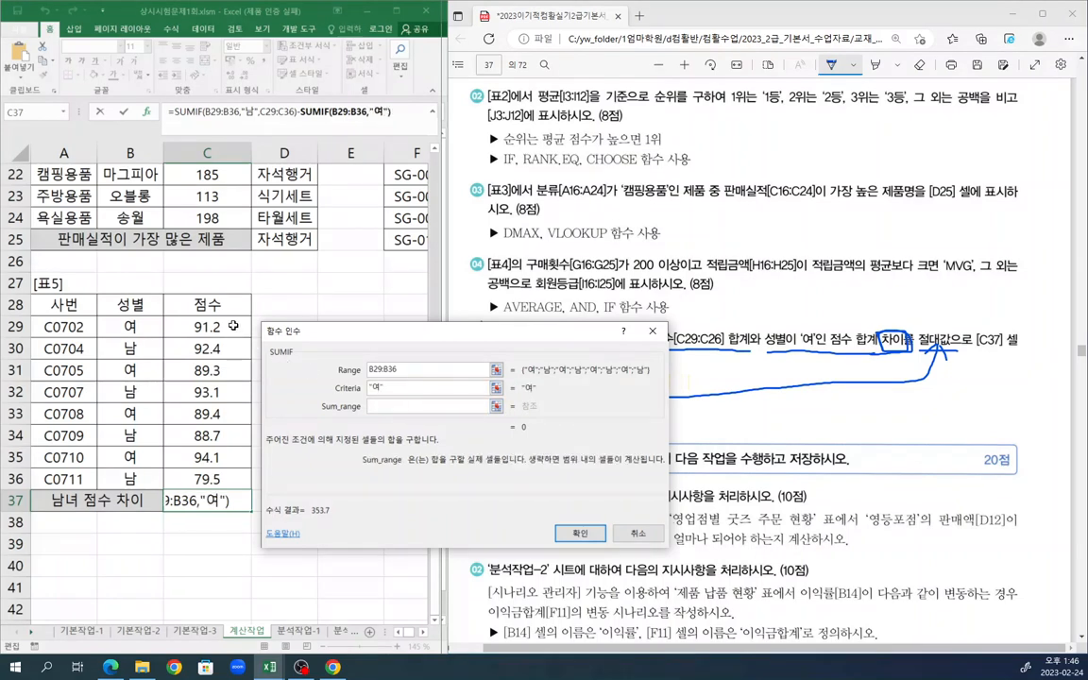
drag(233, 328, 219, 472)
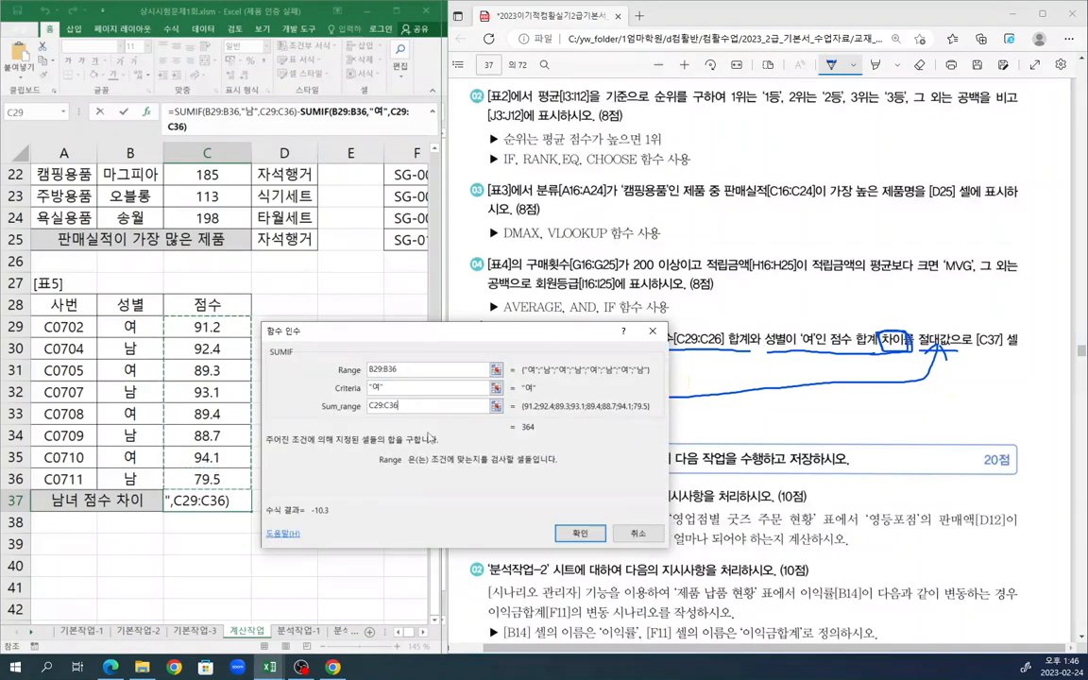
click(565, 538)
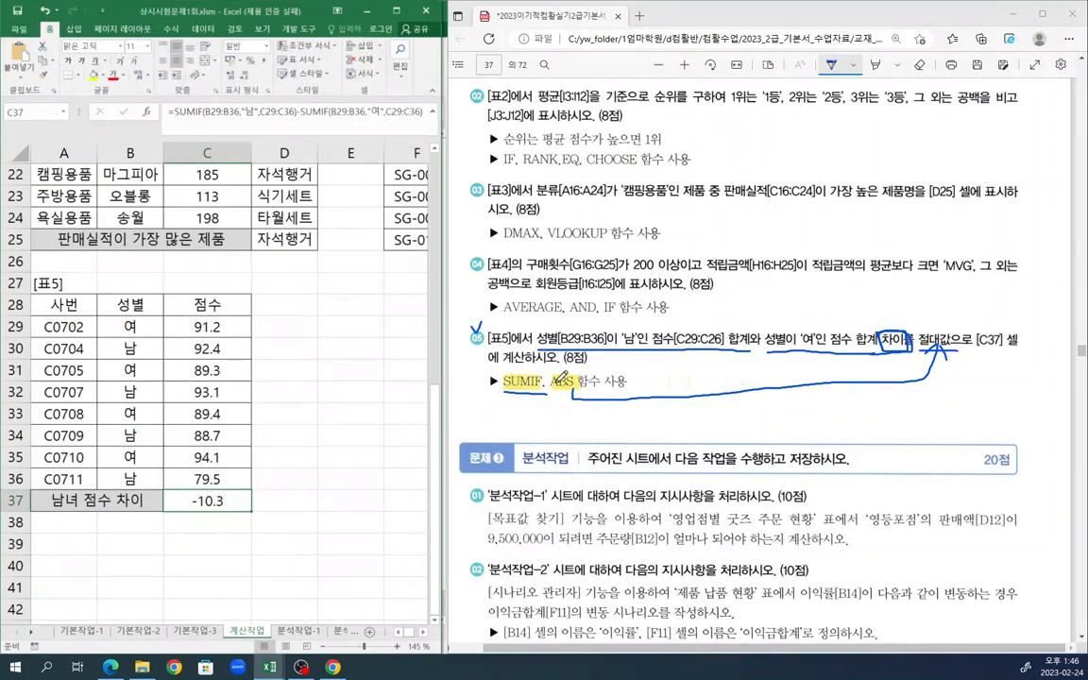
- Box ABS in problem 05 with the pen, and wrap the whole SUMIF difference in C37 in the ABS function
mouse_move(551, 378)
mouse_down()
mouse_move(580, 390)
mouse_move(578, 375)
mouse_up()
click(233, 497)
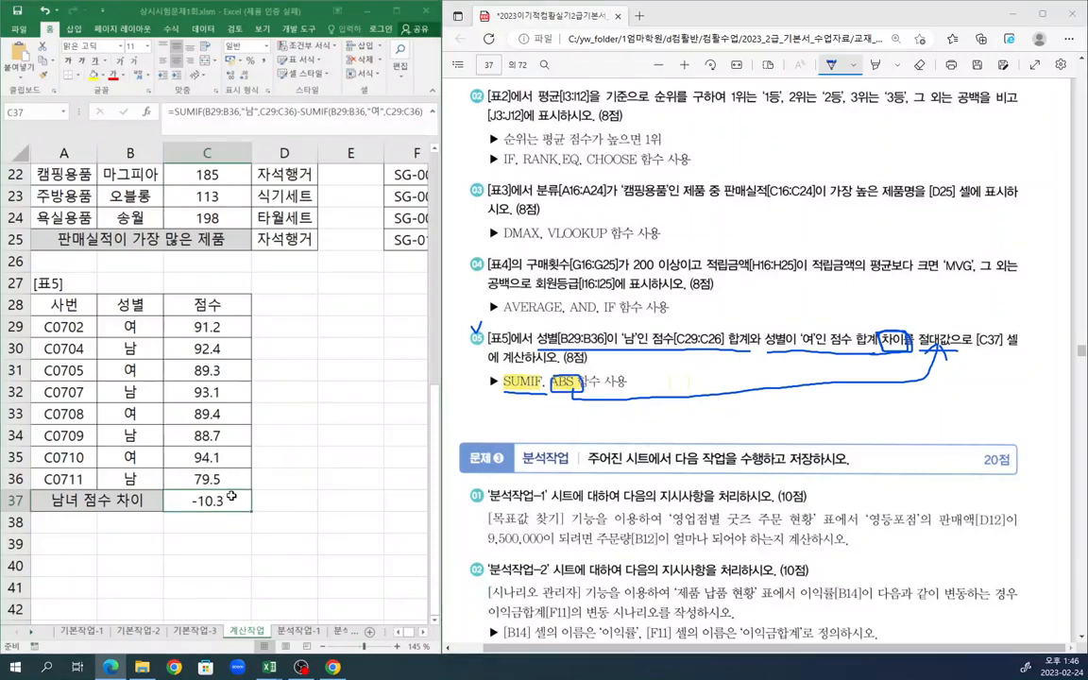
click(176, 112)
text(ㅁ)
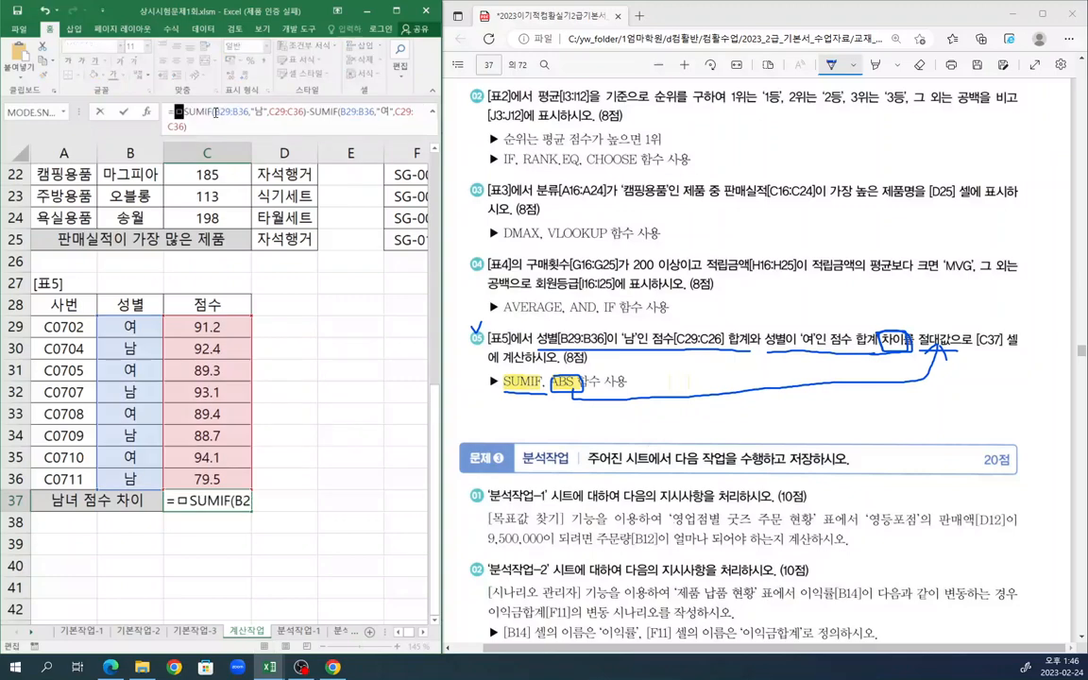
key(BackSpace)
text(abs)
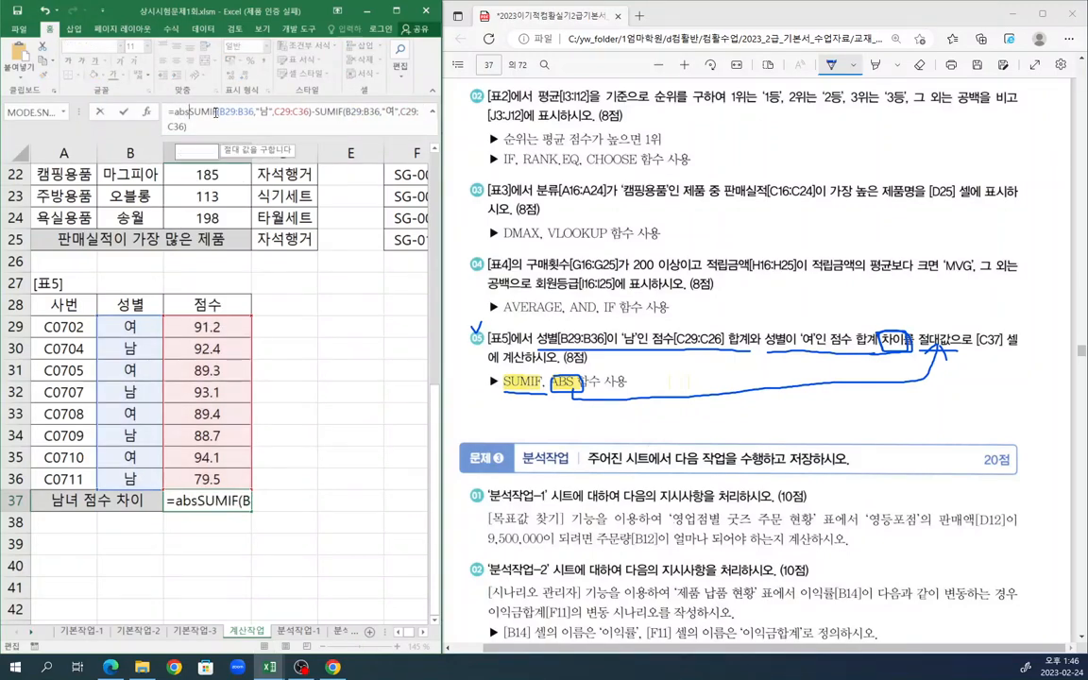
double_click(206, 159)
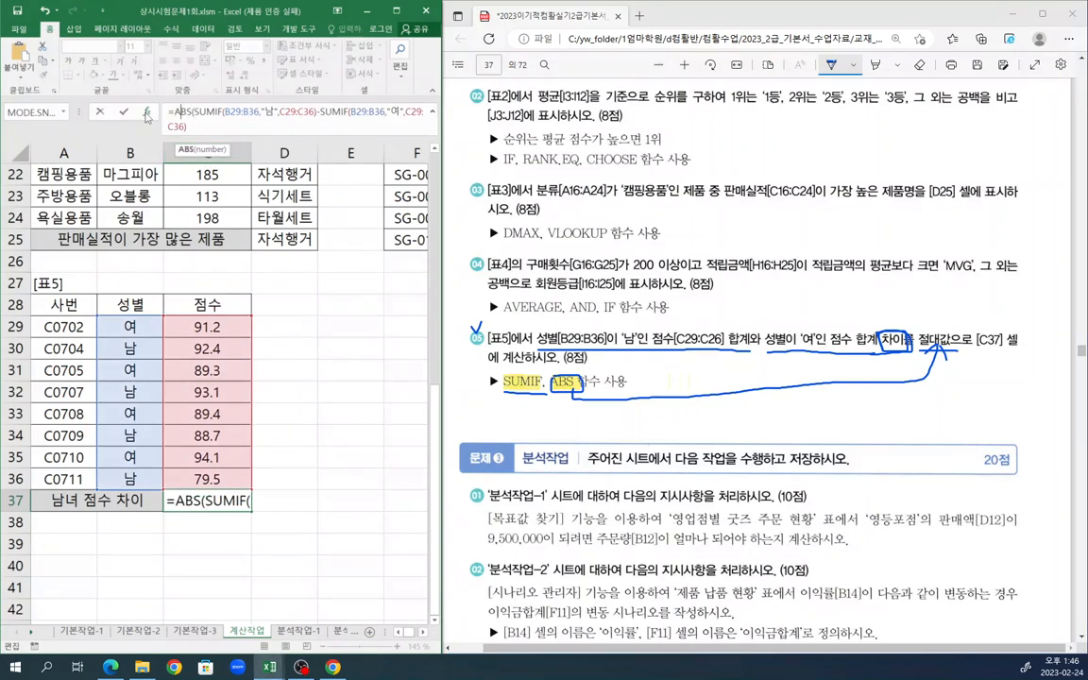
click(147, 112)
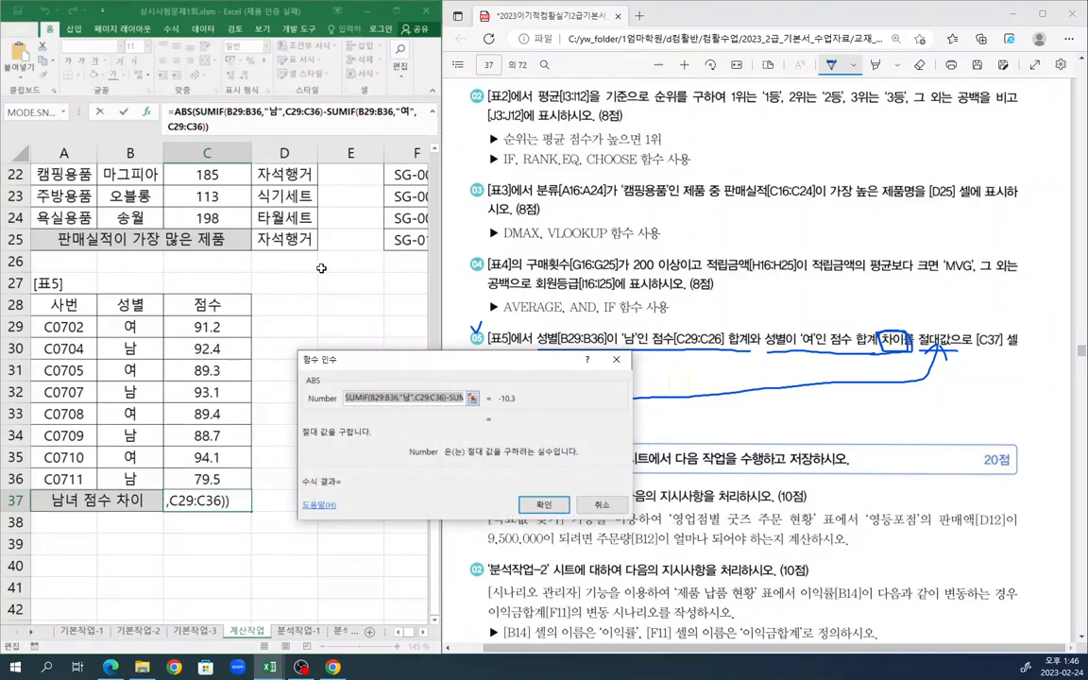
click(543, 505)
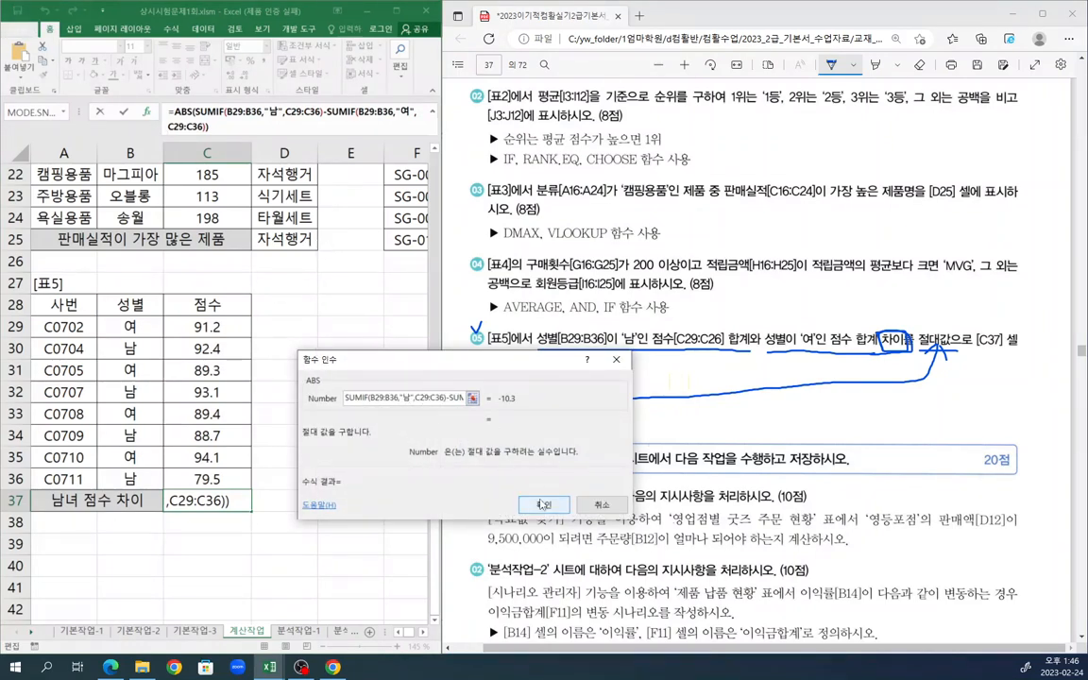
click(532, 505)
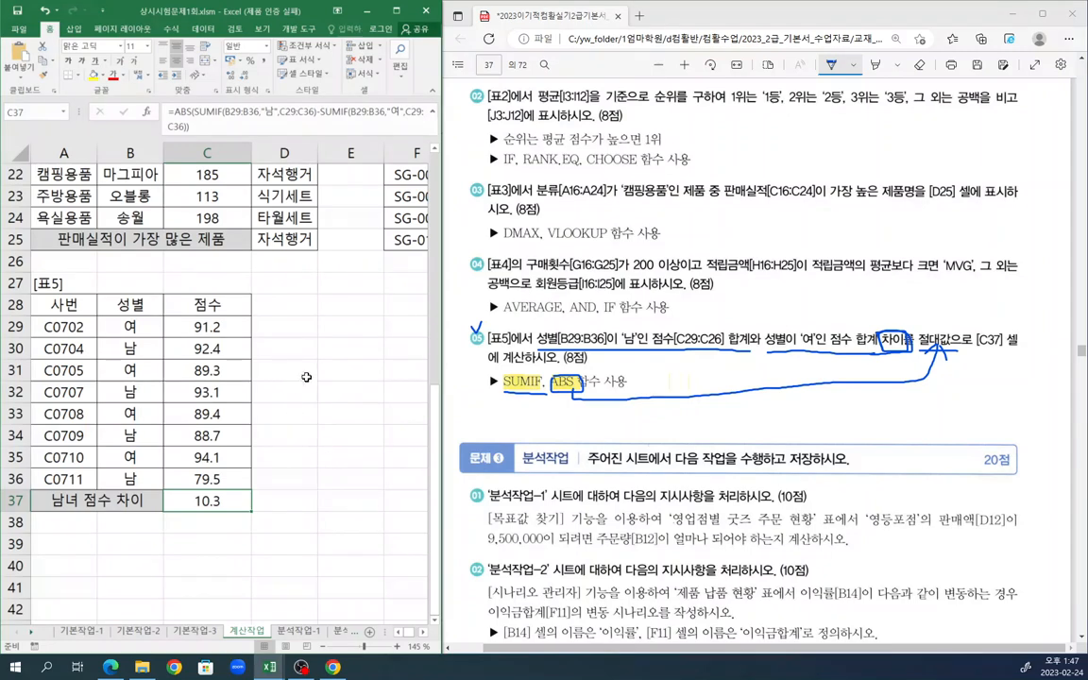
- With the pen, draw a short horizontal arrow from the boxed ABS past 함수 사용 in problem 05
click(348, 347)
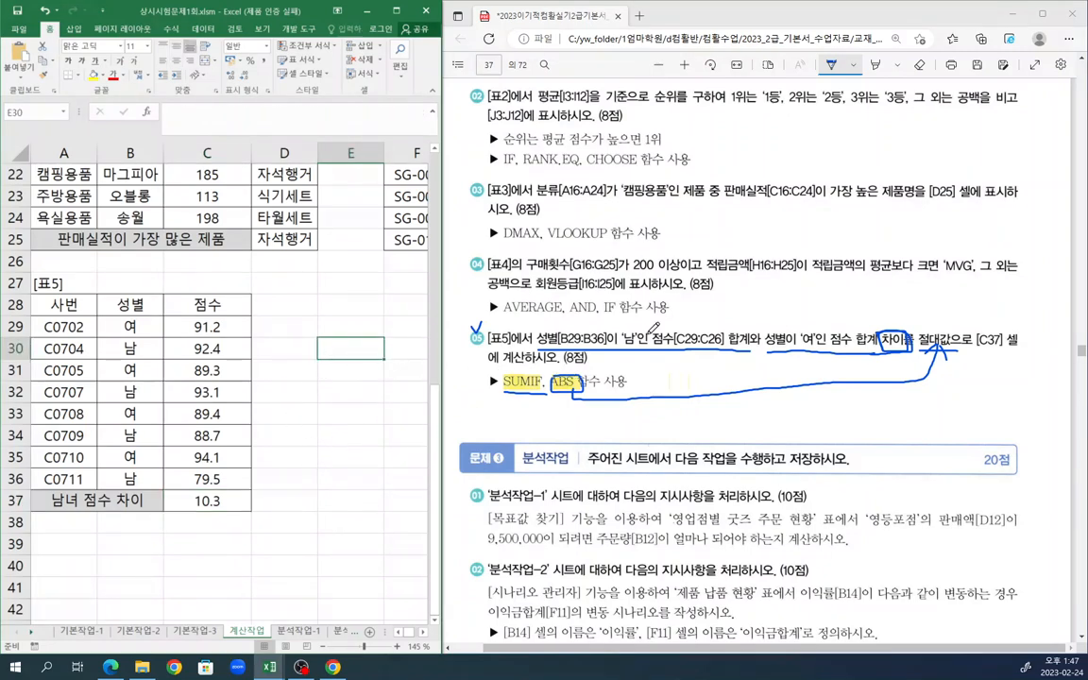
click(583, 373)
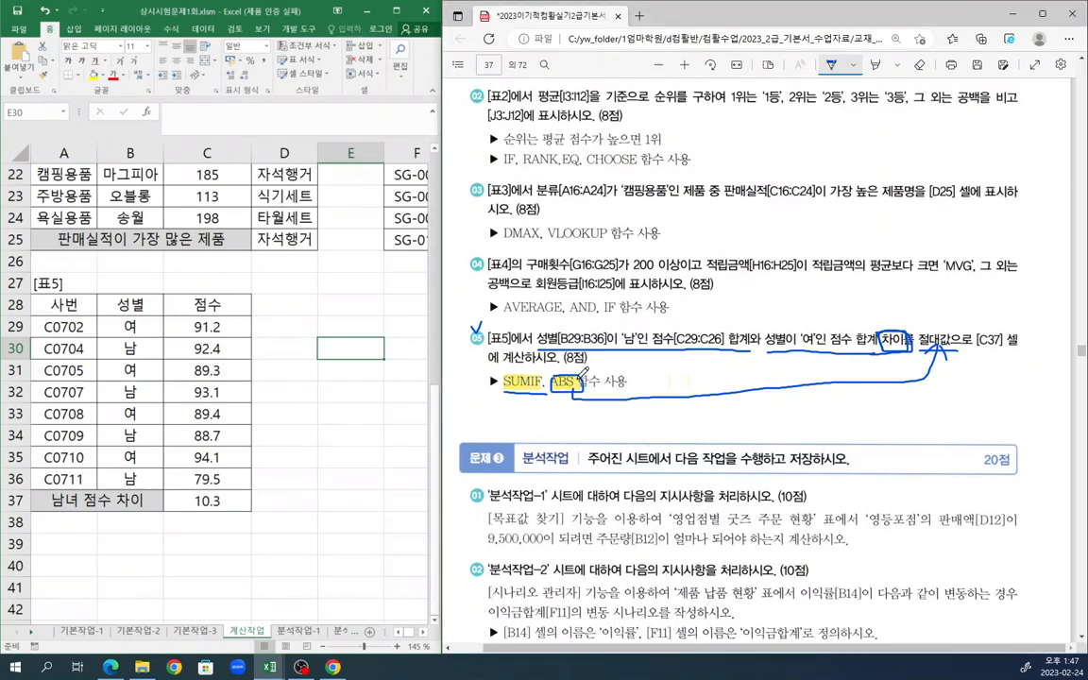
drag(664, 375, 660, 380)
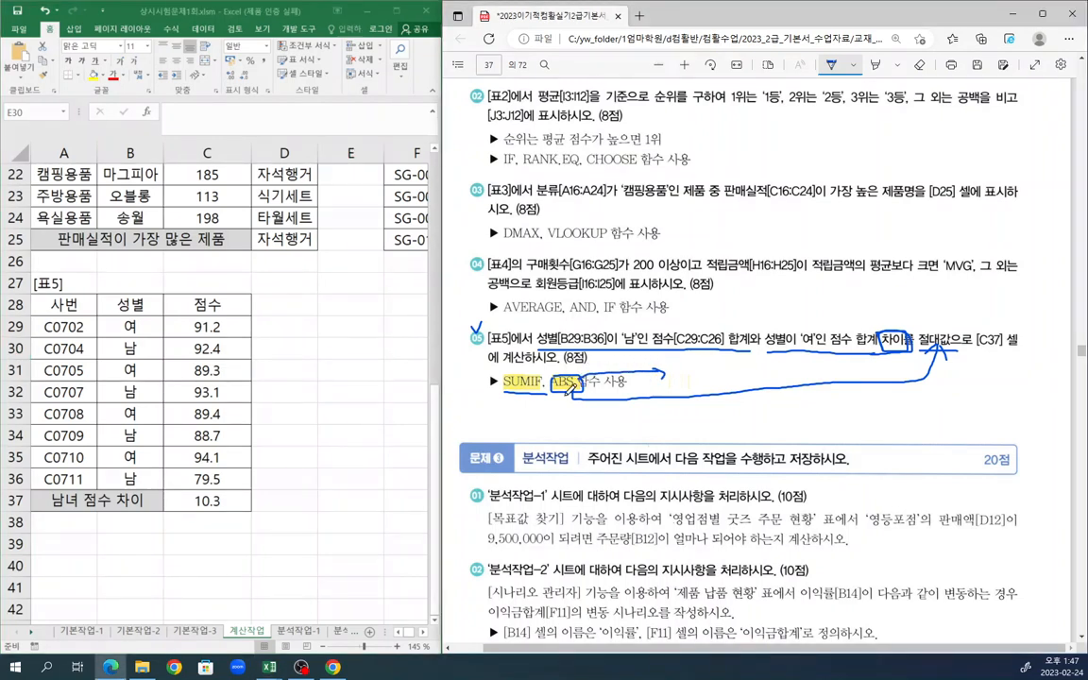